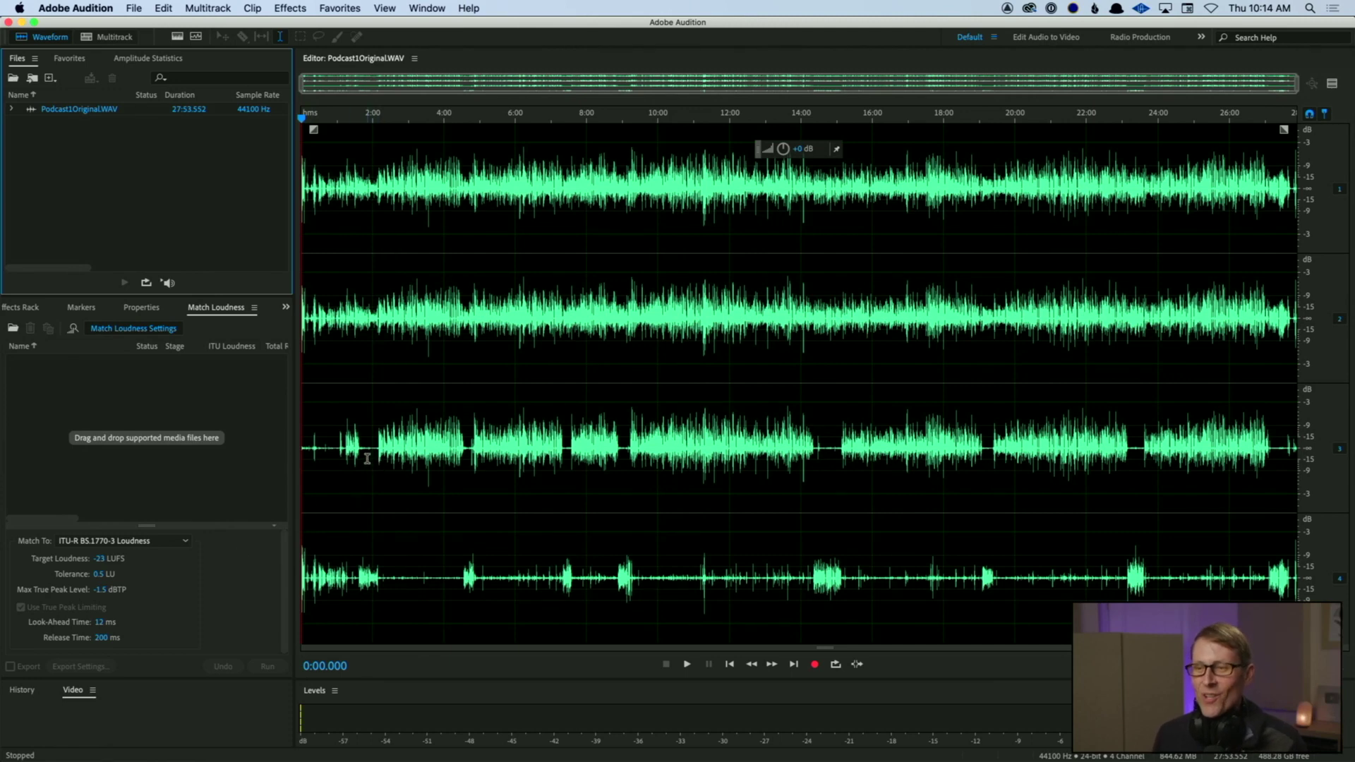
Step: Extract the channels of the four-channel Podcast1Original.WAV recording to separate mono files
right_click(157, 187)
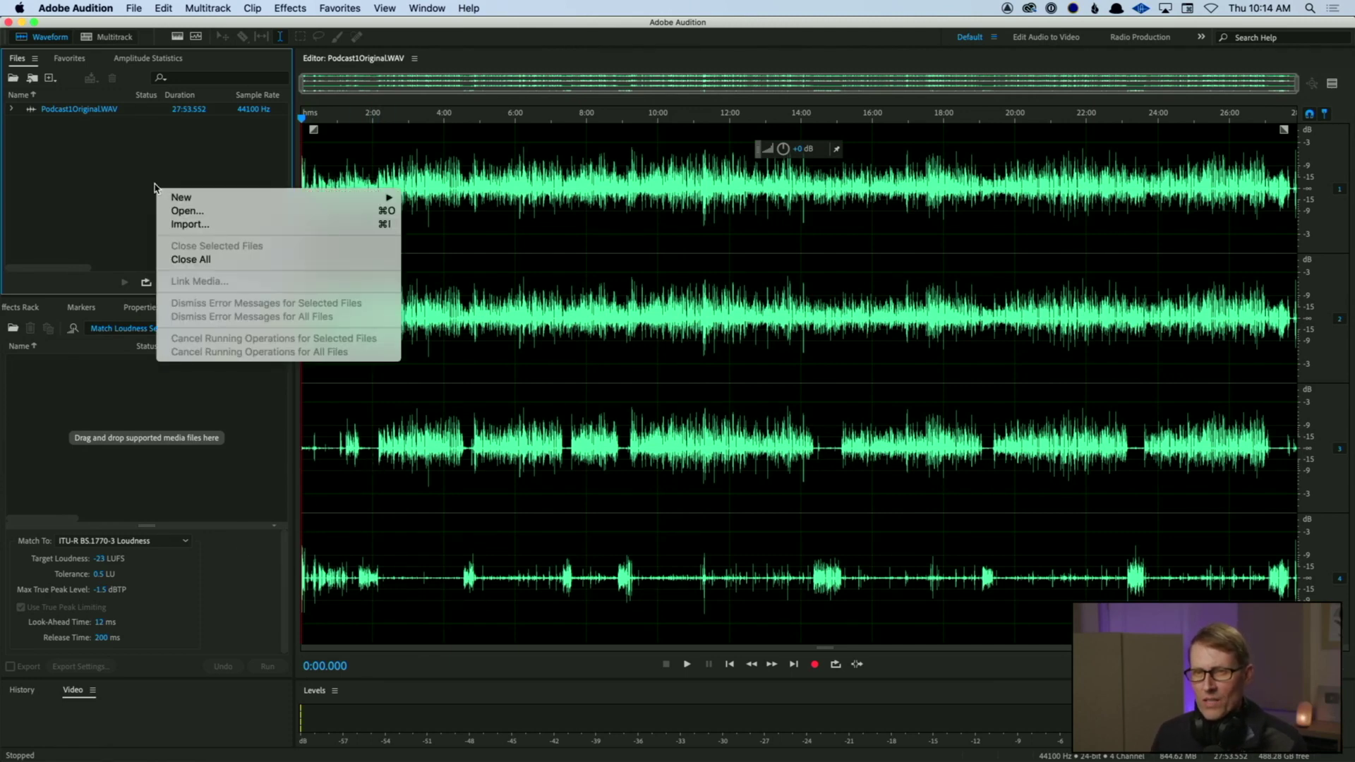
left_click(613, 295)
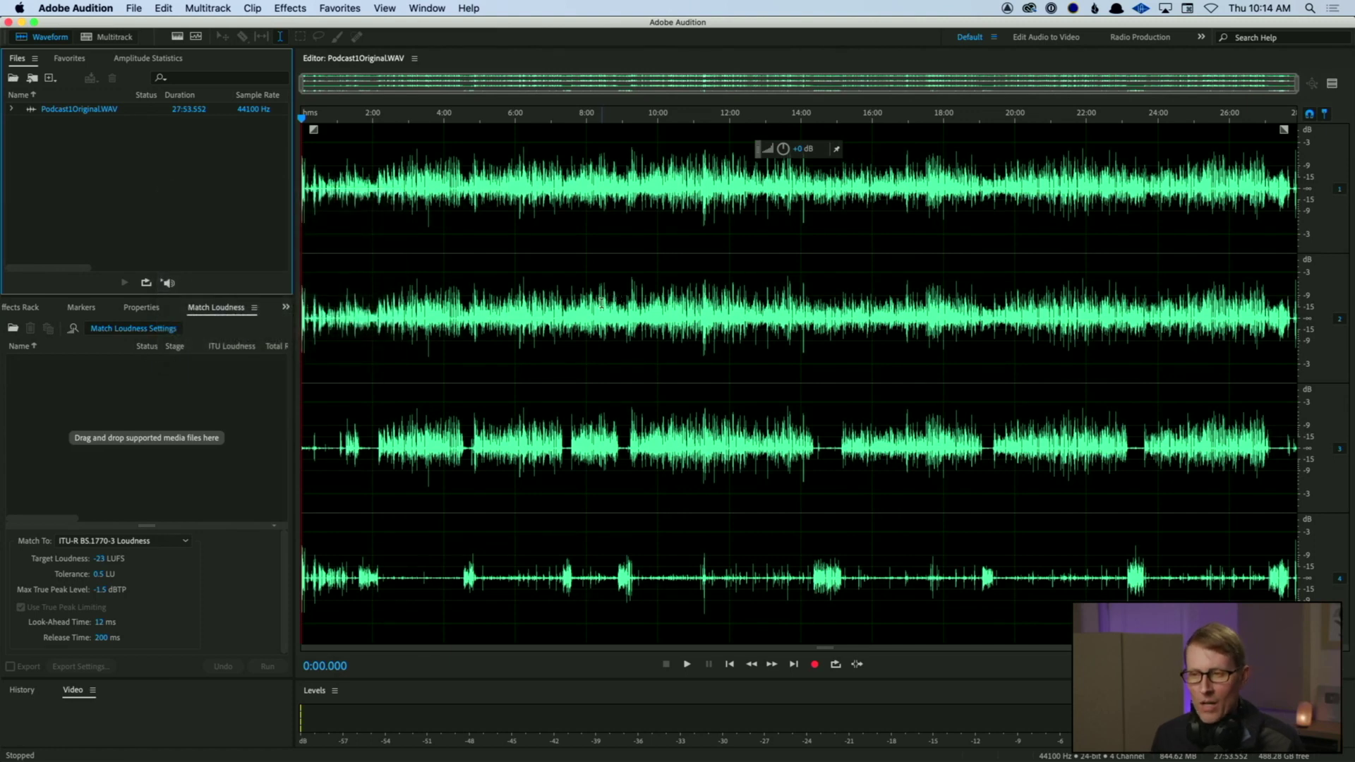
right_click(602, 305)
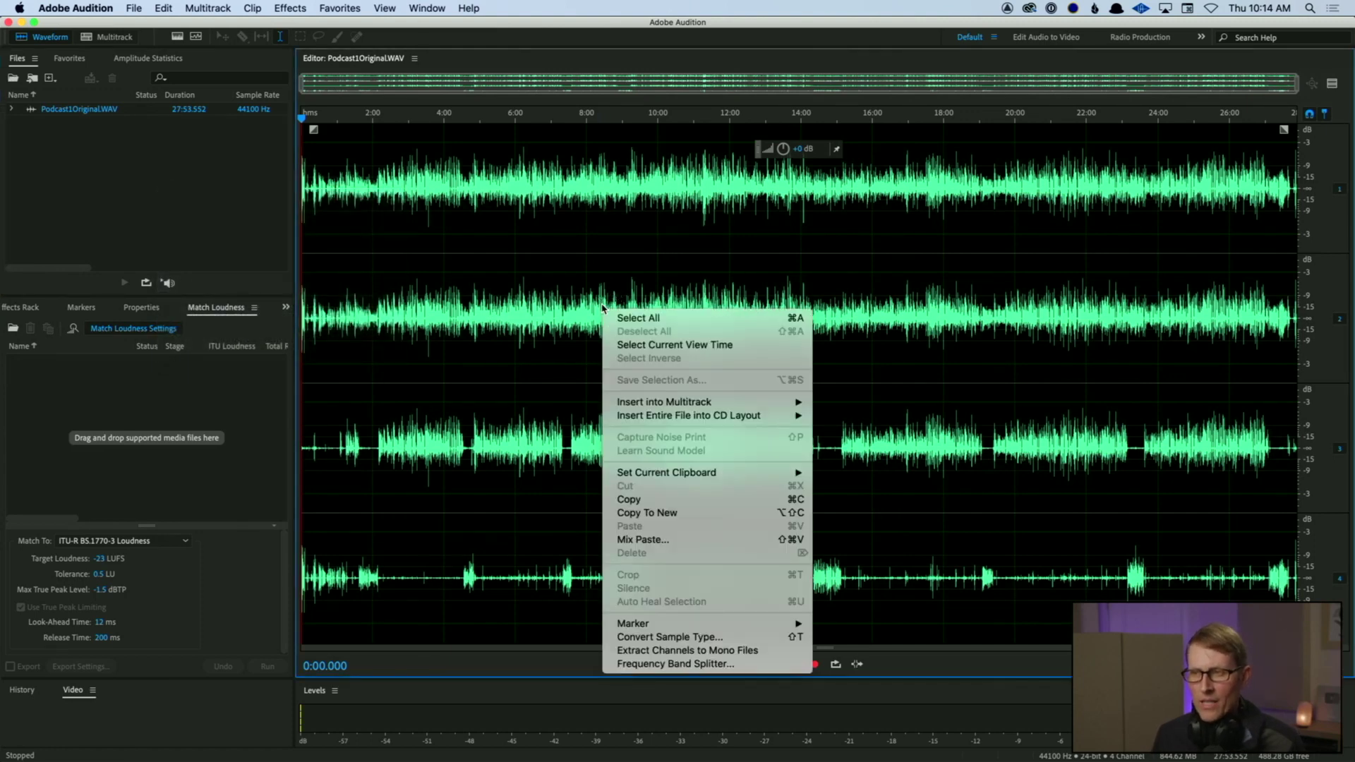
left_click(656, 650)
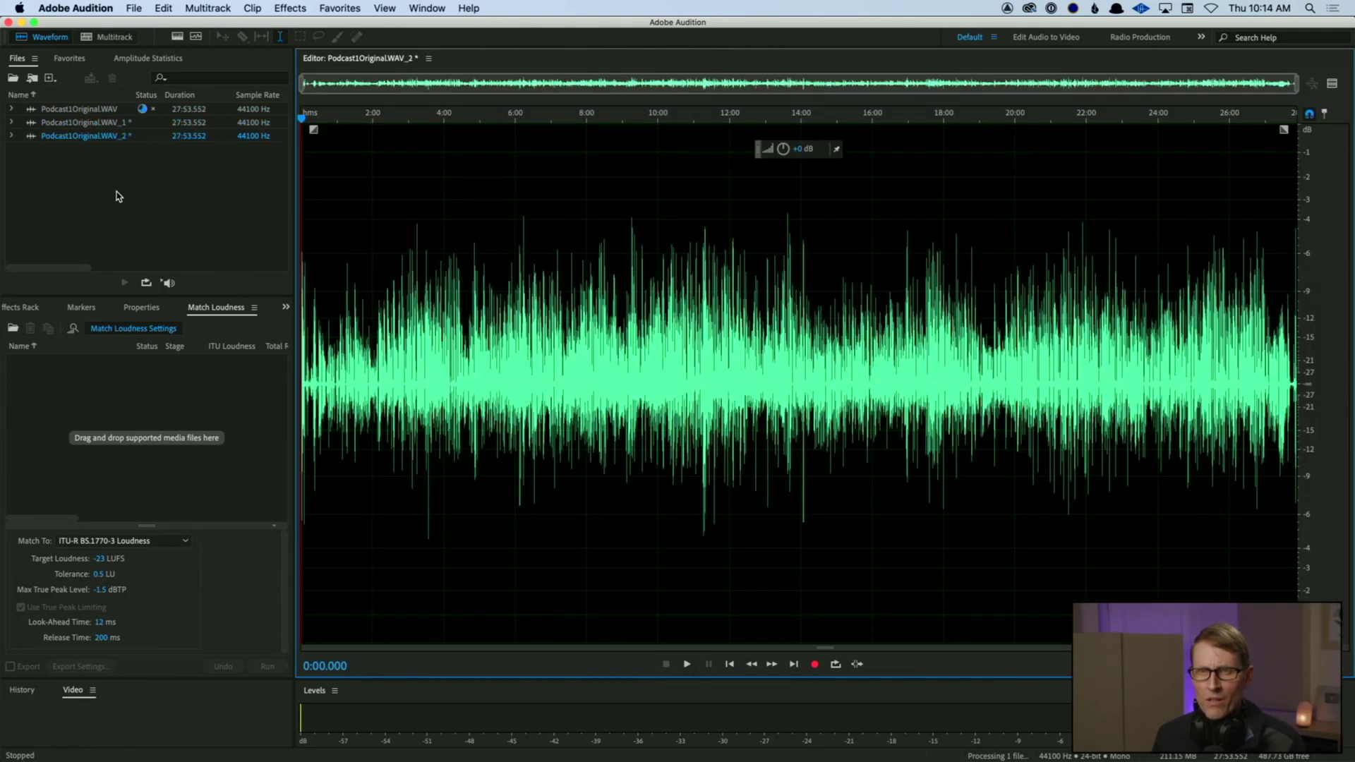
Step: Open the extracted mono files one after another and compare their waveforms to identify the separate voice channels
double_click(106, 149)
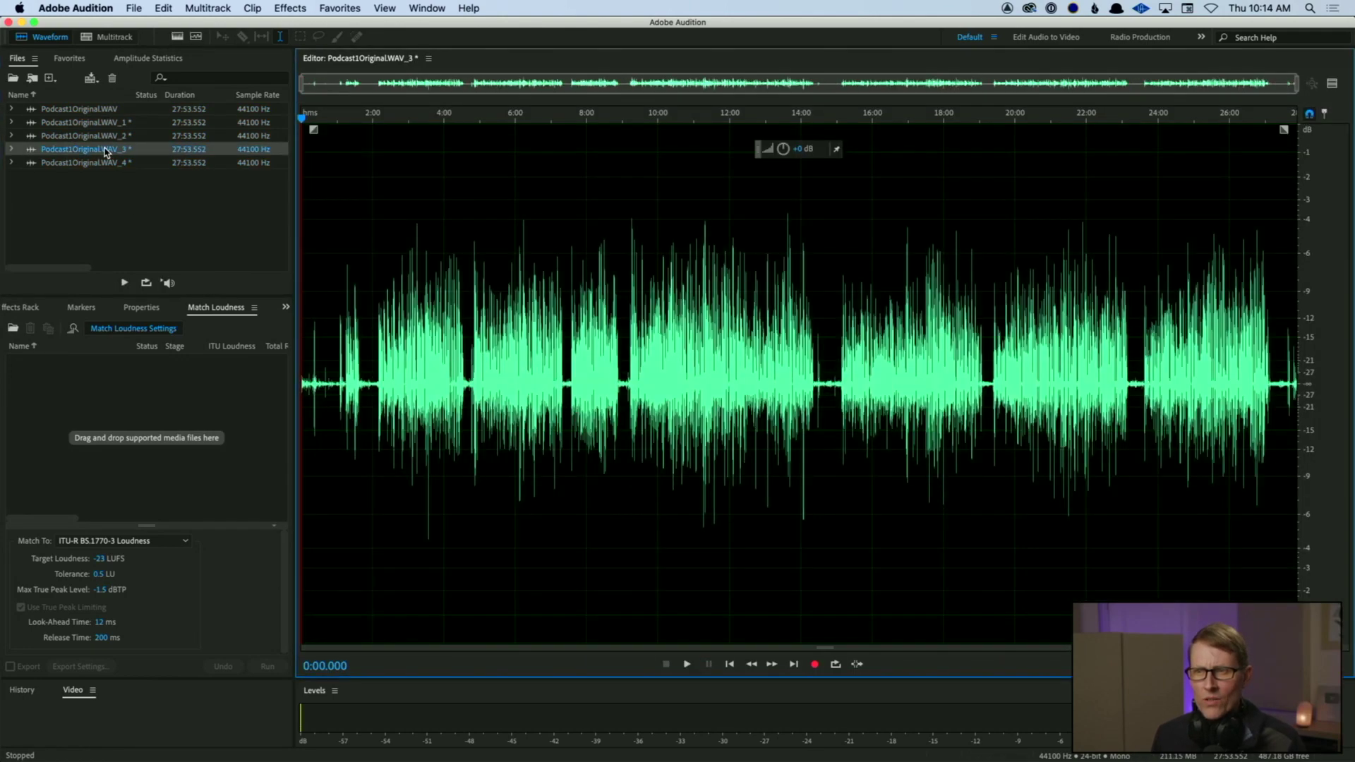
double_click(106, 163)
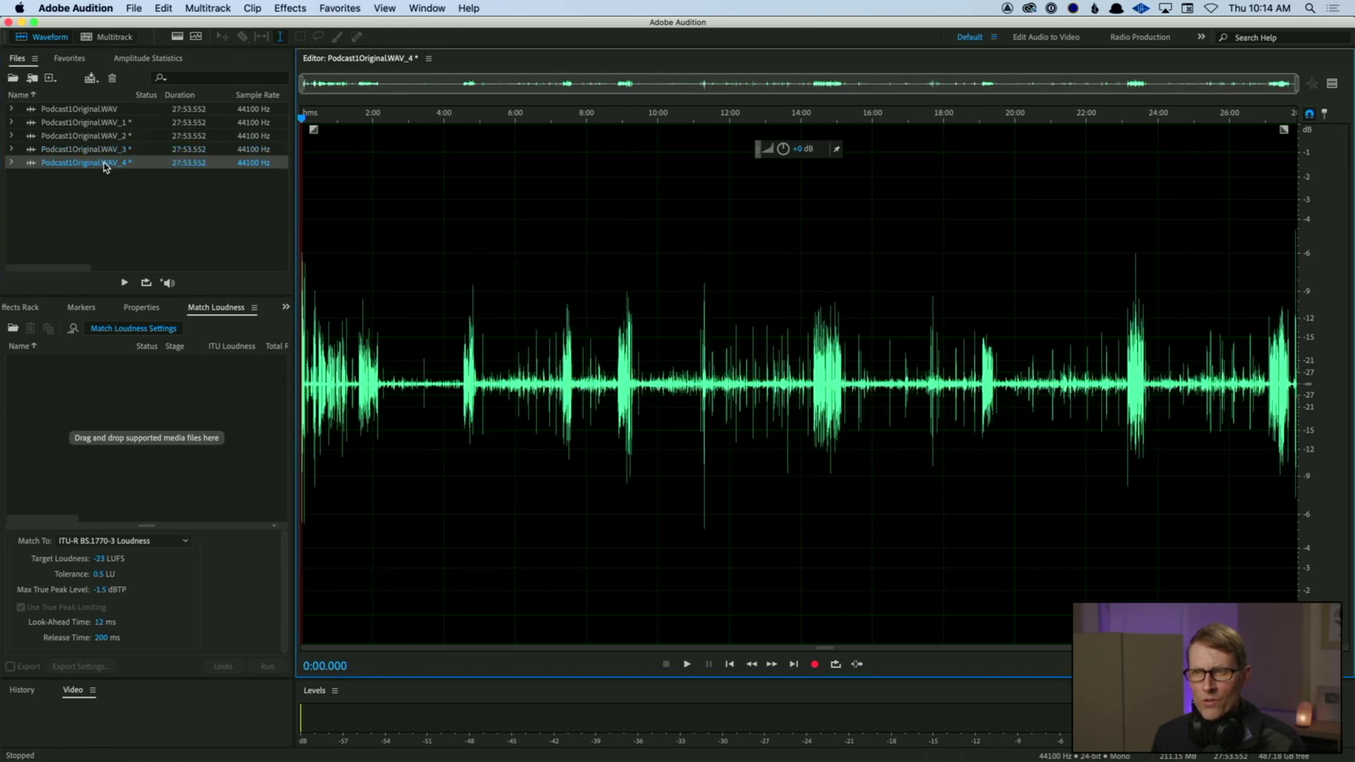
double_click(99, 140)
double_click(103, 124)
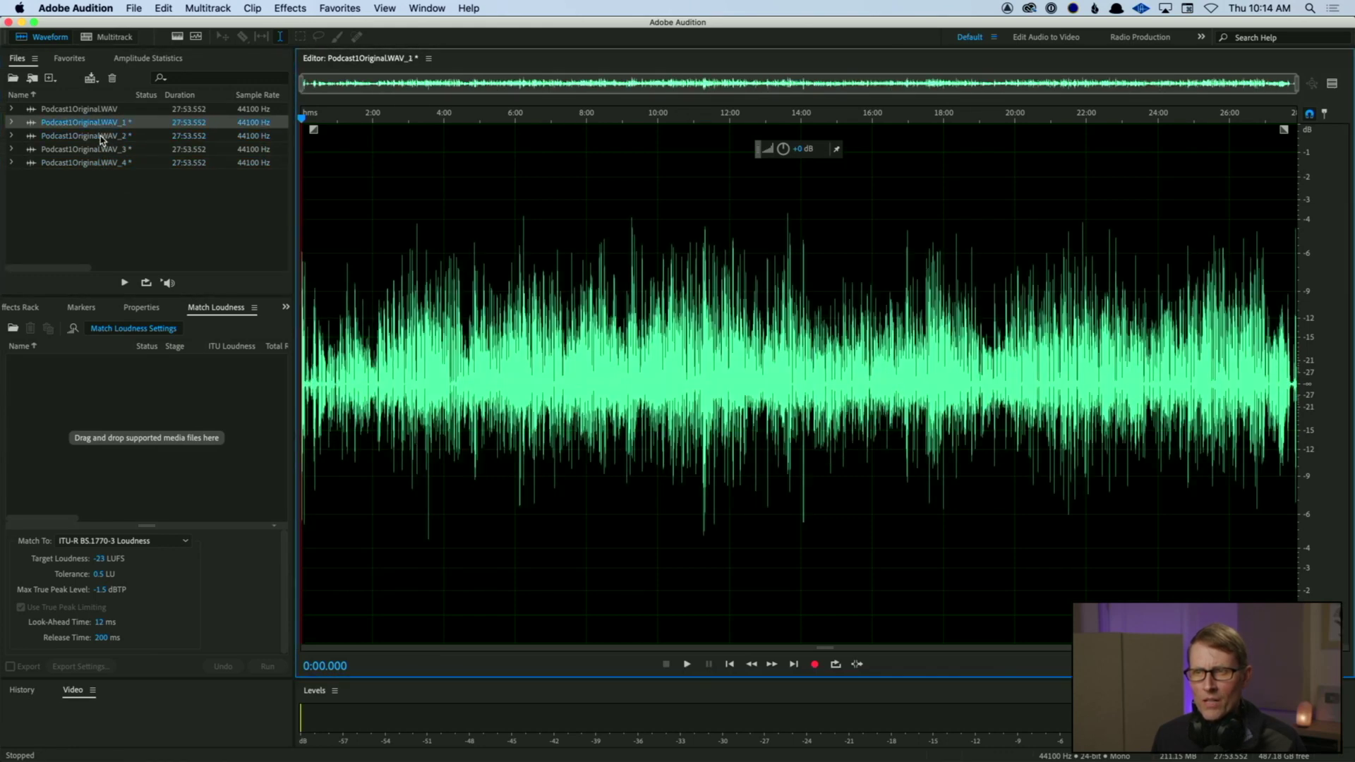
double_click(103, 150)
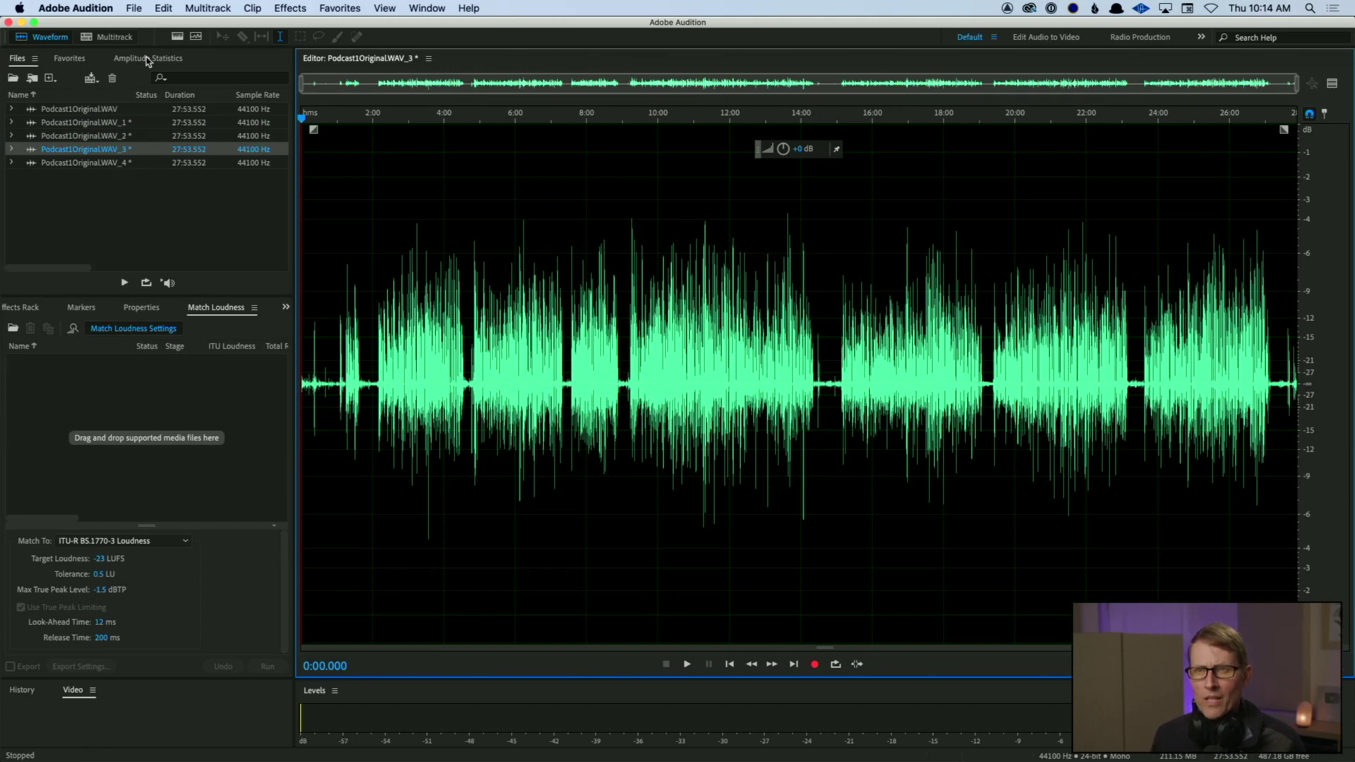
Step: Create a multitrack session named "Chats with Swami G" in the Chats with Swami folder inside Downloads' Andrew Podcast folder
left_click(115, 38)
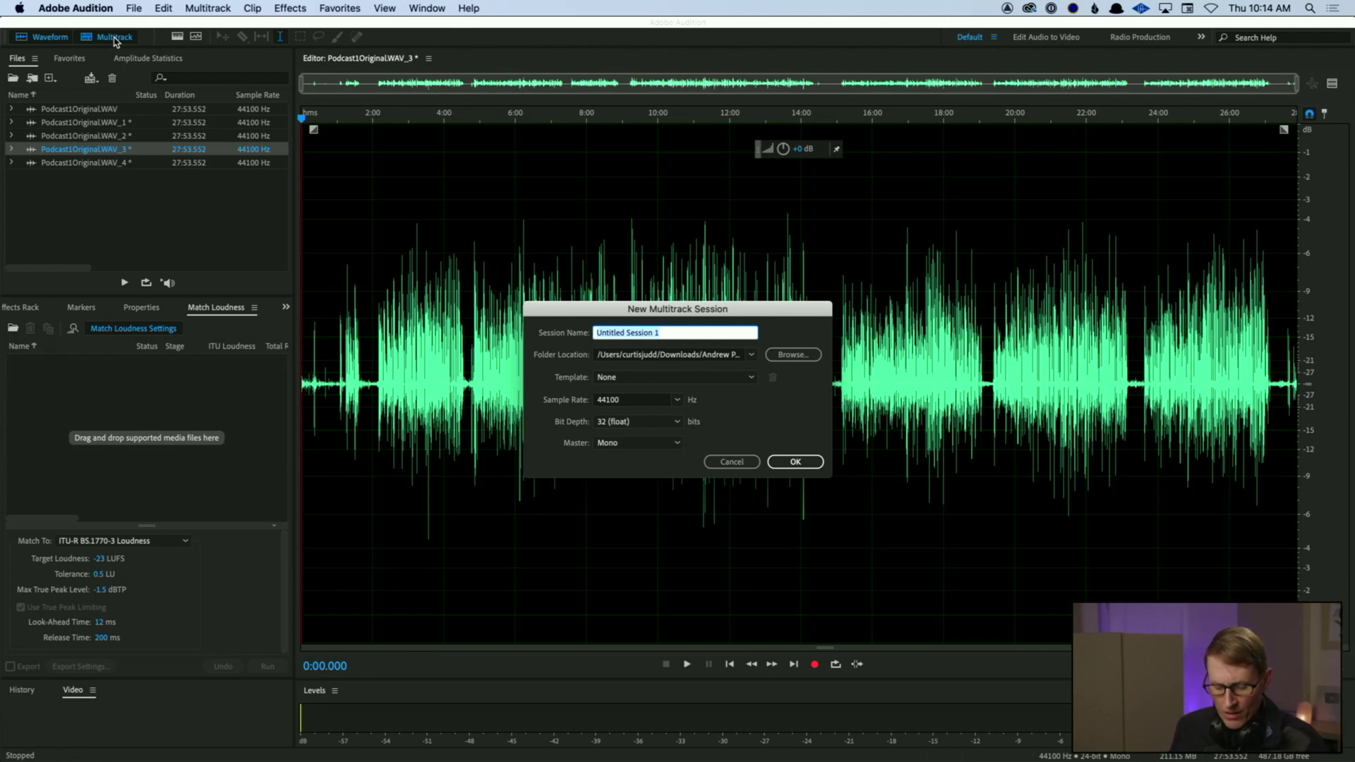
type("Chats with Swami G")
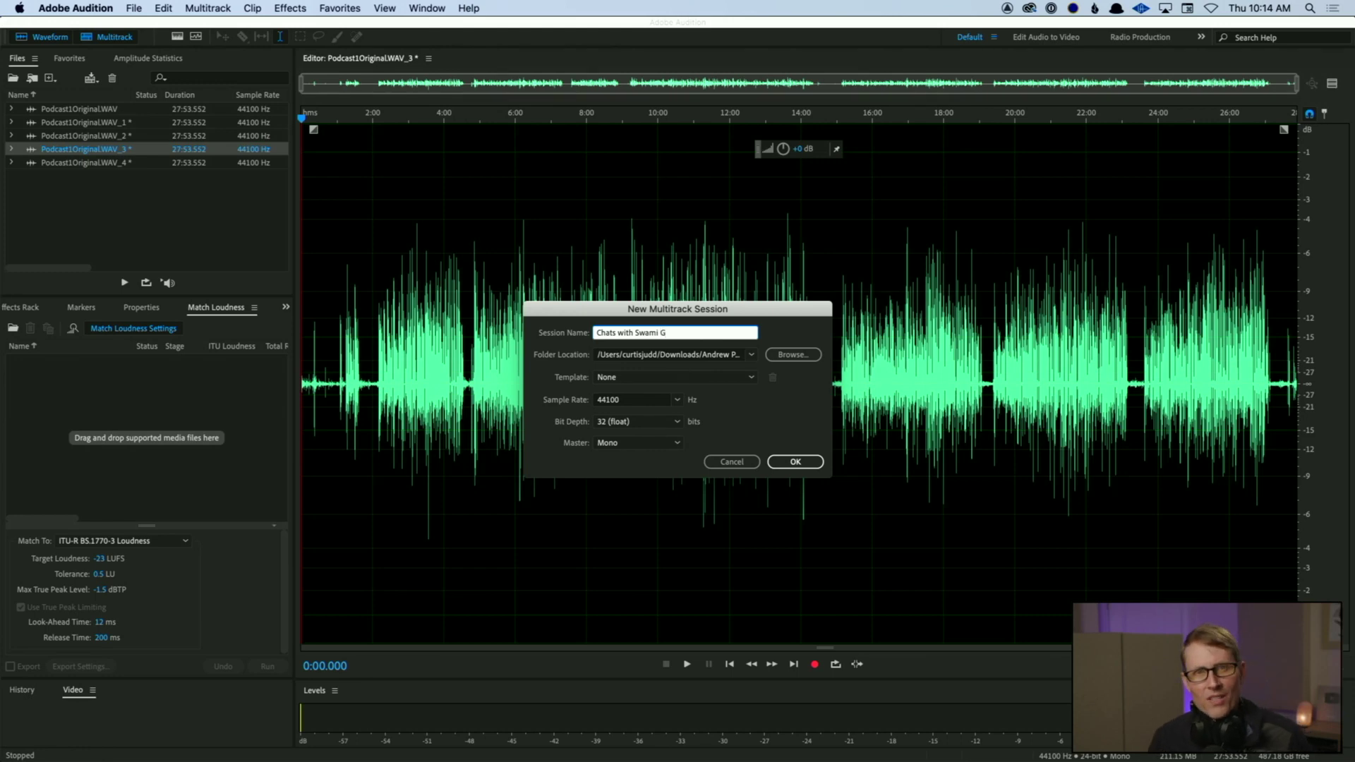
left_click(791, 360)
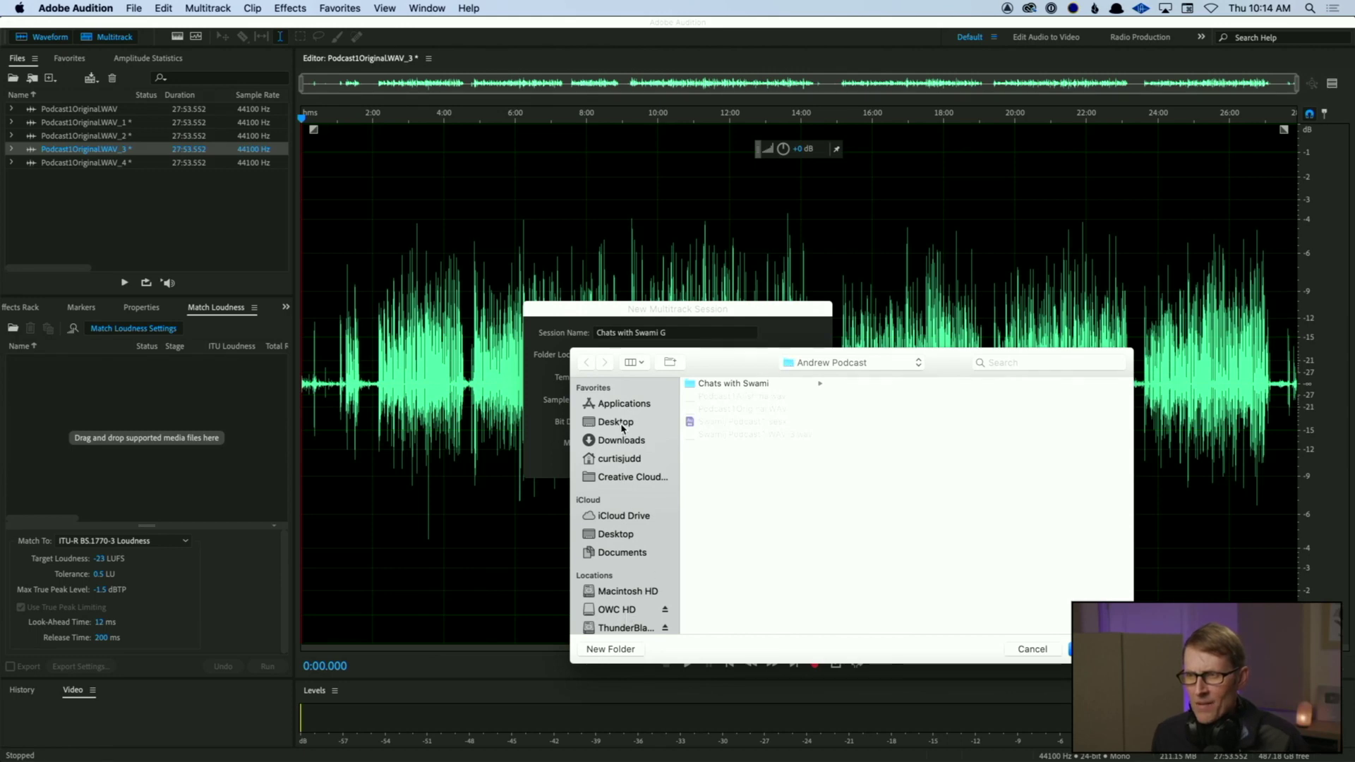
left_click(624, 442)
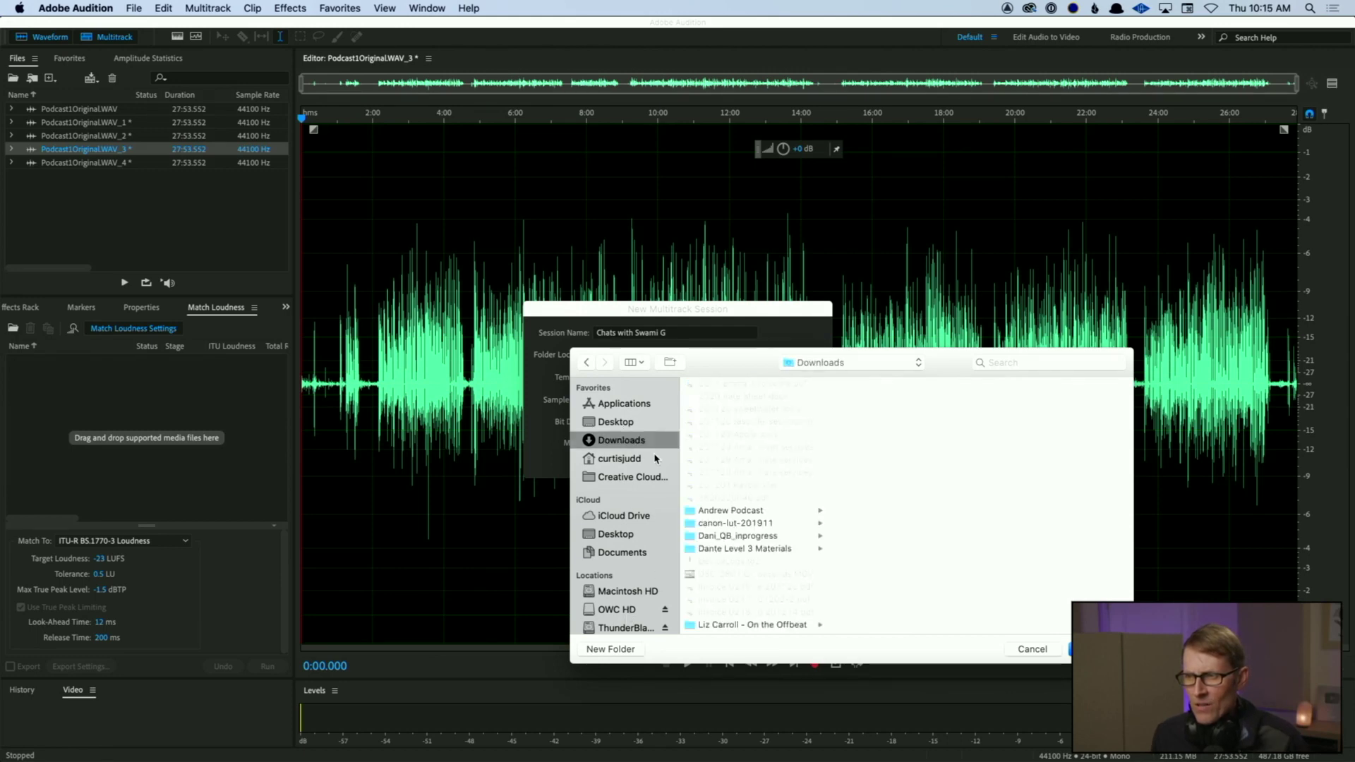
left_click(752, 511)
left_click(875, 384)
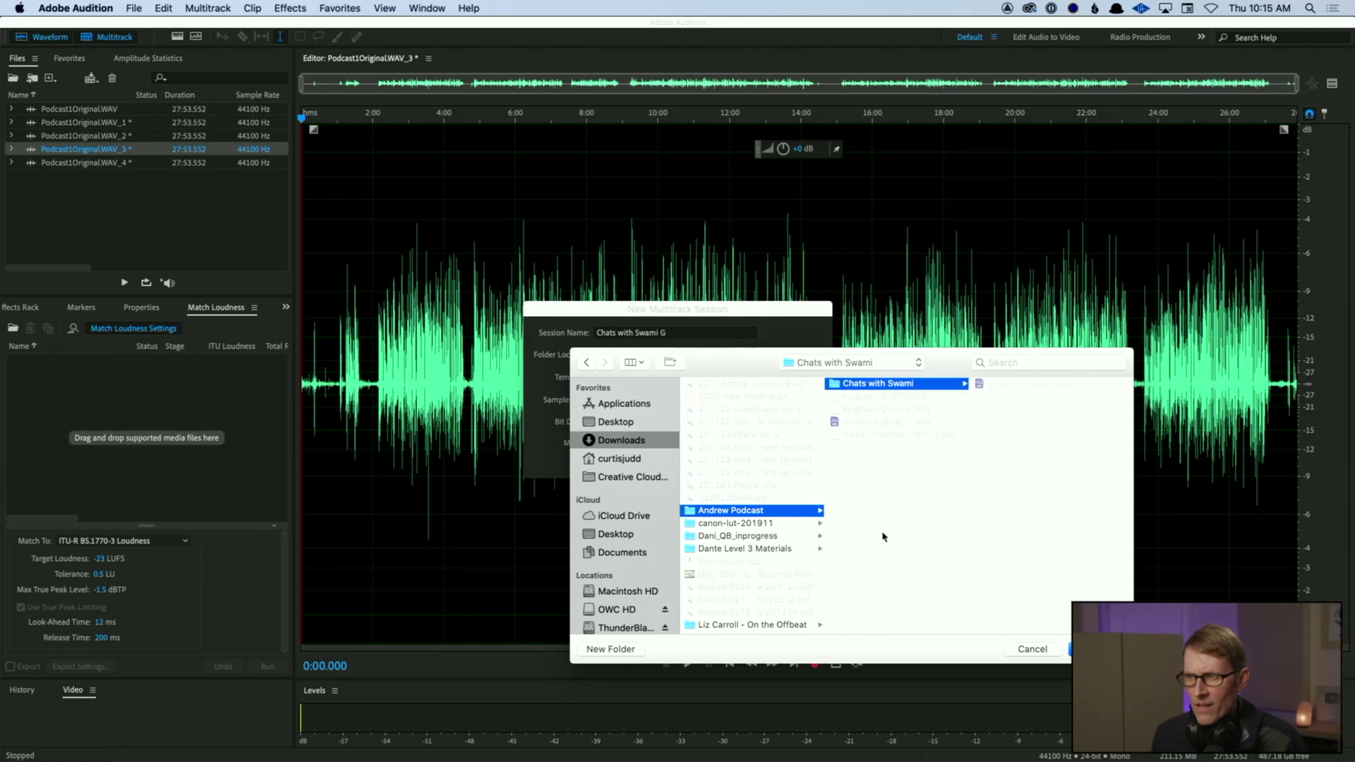
key("Return")
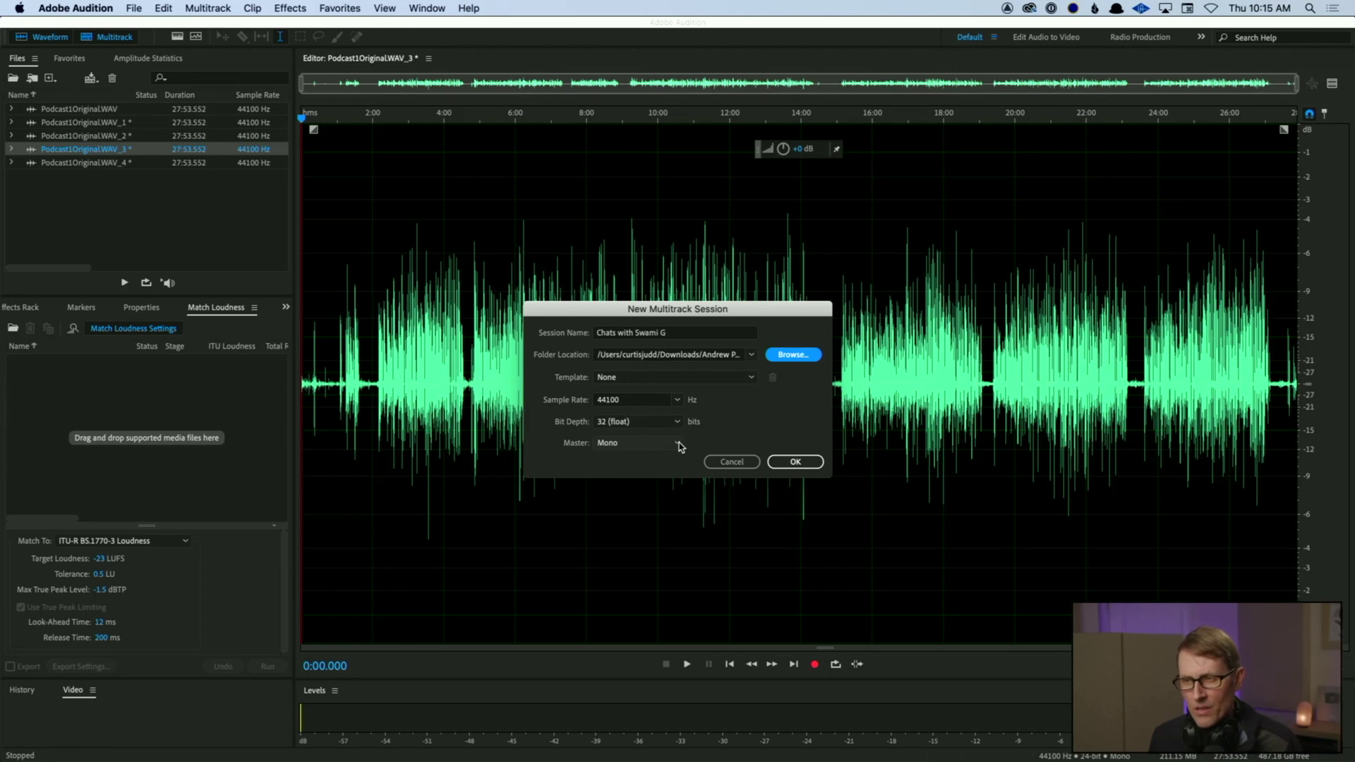
left_click(784, 463)
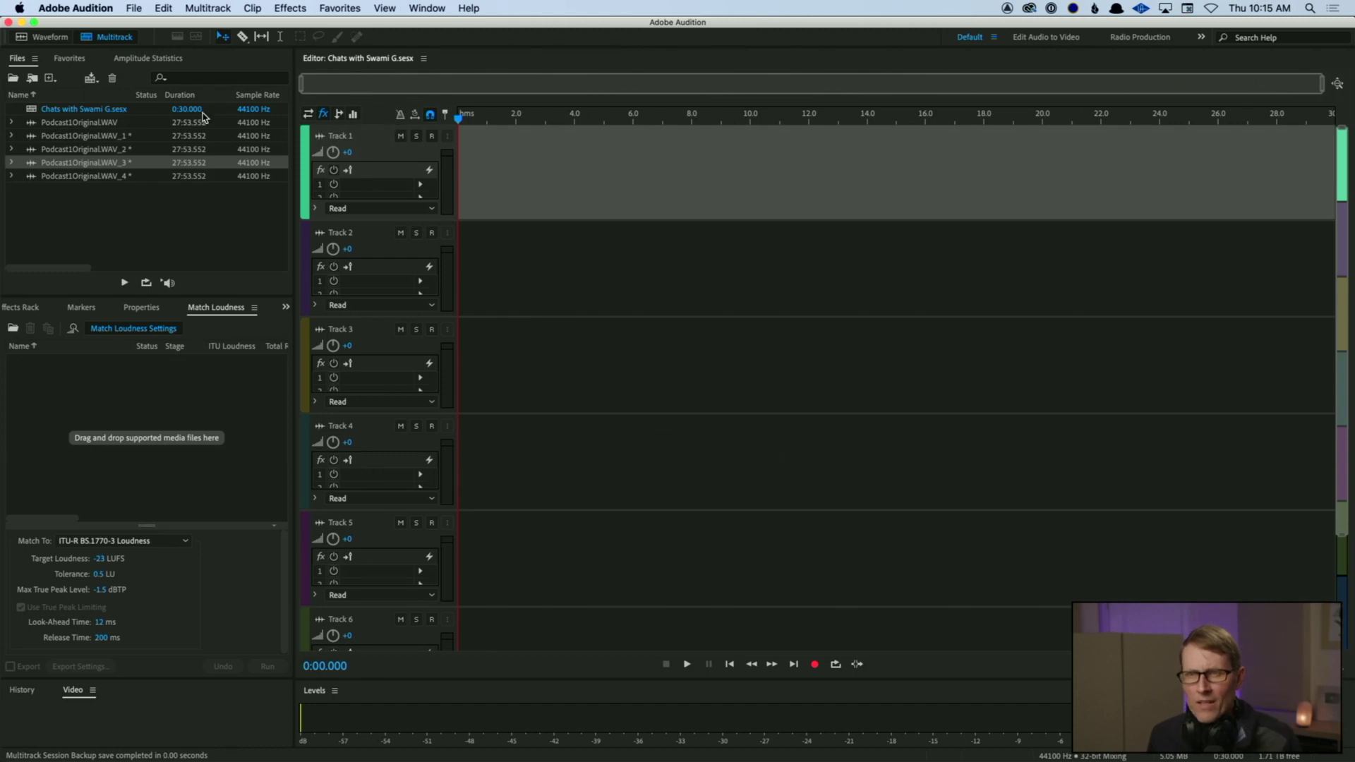
Step: Place Podcast1Original.WAV_3 on Track 1 and Podcast1Original.WAV_4 on Track 2, both starting at the beginning of the timeline
left_click_drag(113, 161, 439, 164)
left_click_drag(67, 176, 459, 265)
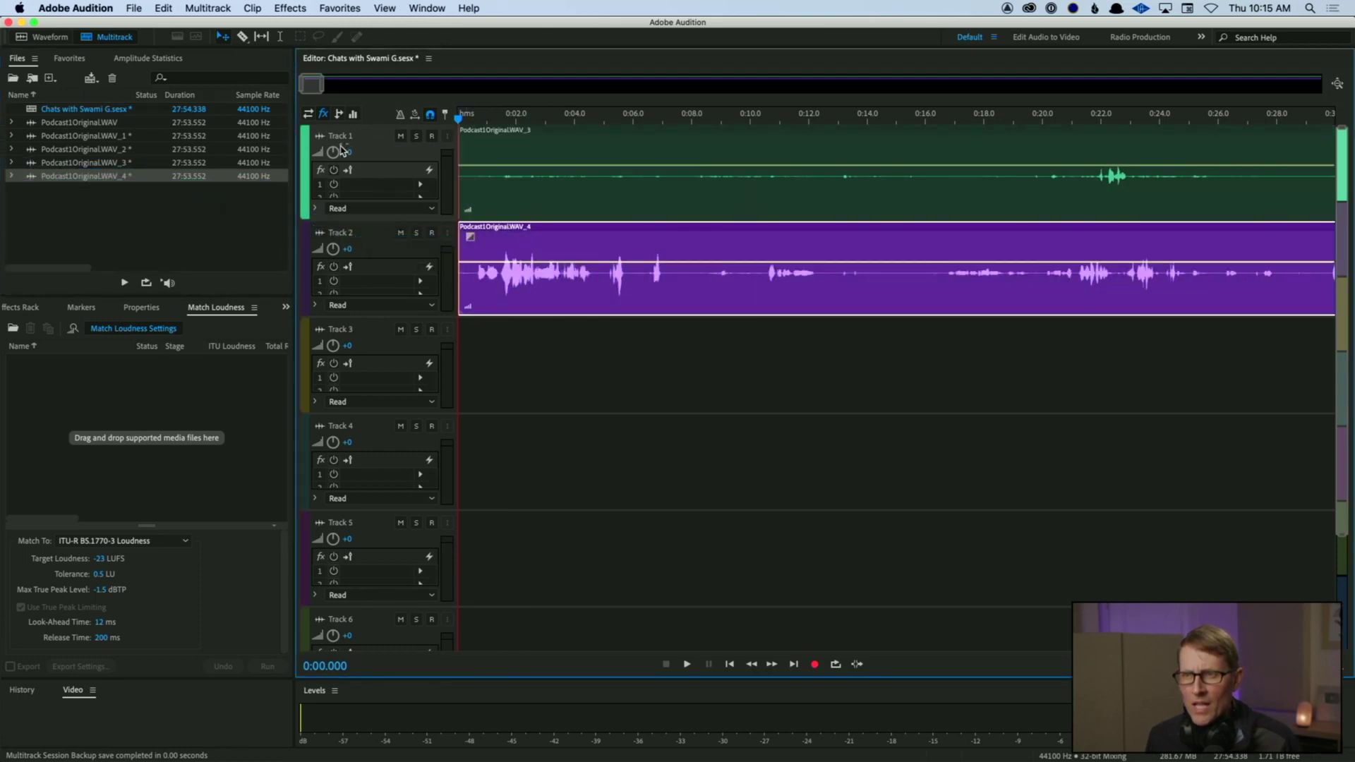
Step: Rename Track 1 with the guest's name and Track 2 with the host's name
left_click(355, 137)
type("Swami G")
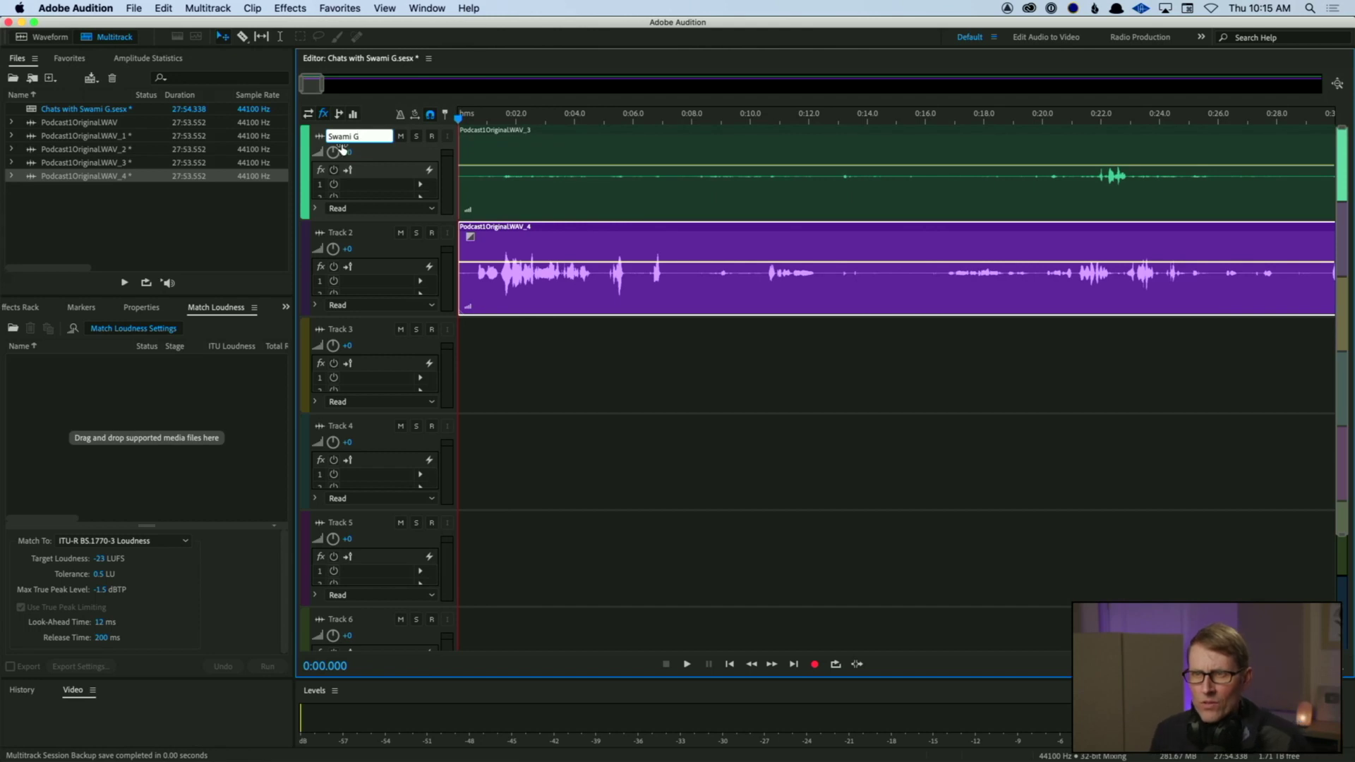
left_click(360, 237)
left_click(355, 232)
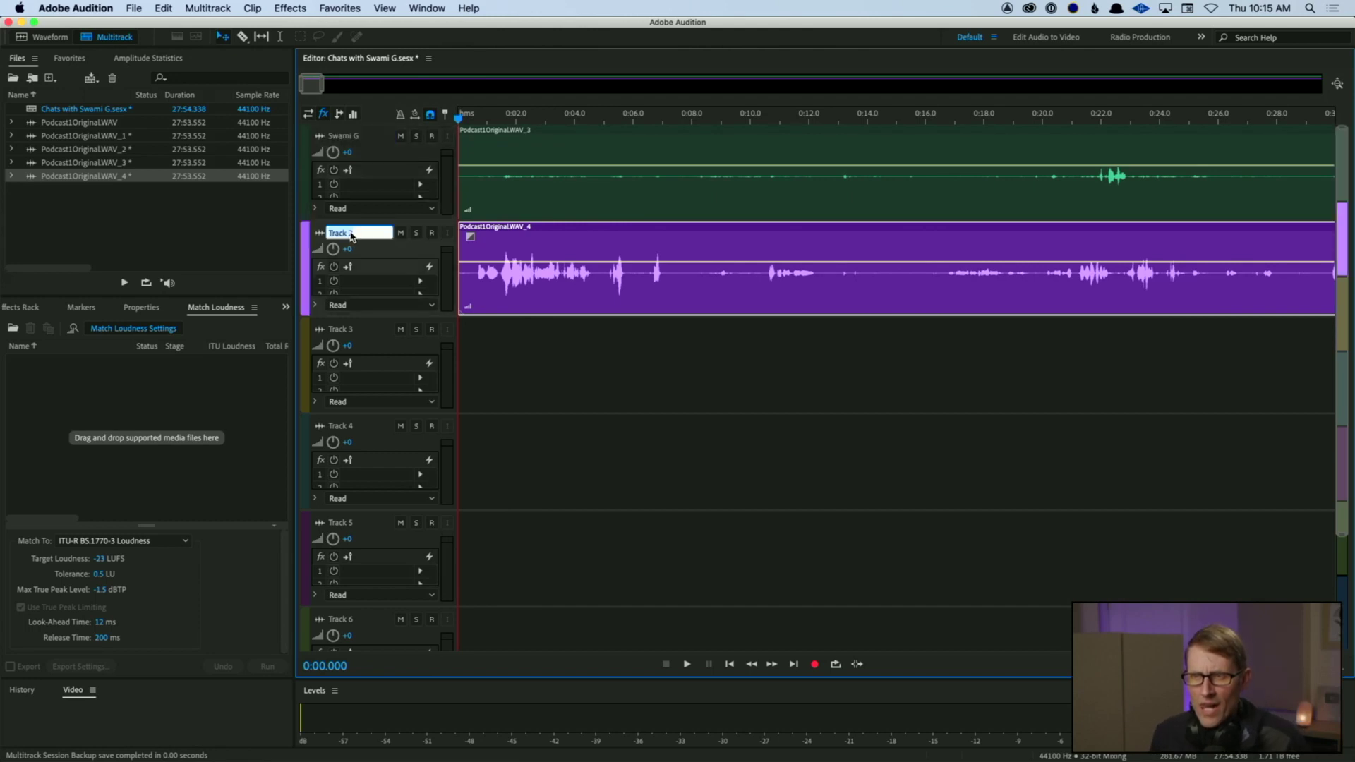
left_click(366, 235)
left_click(367, 233)
left_click_drag(367, 233, 318, 232)
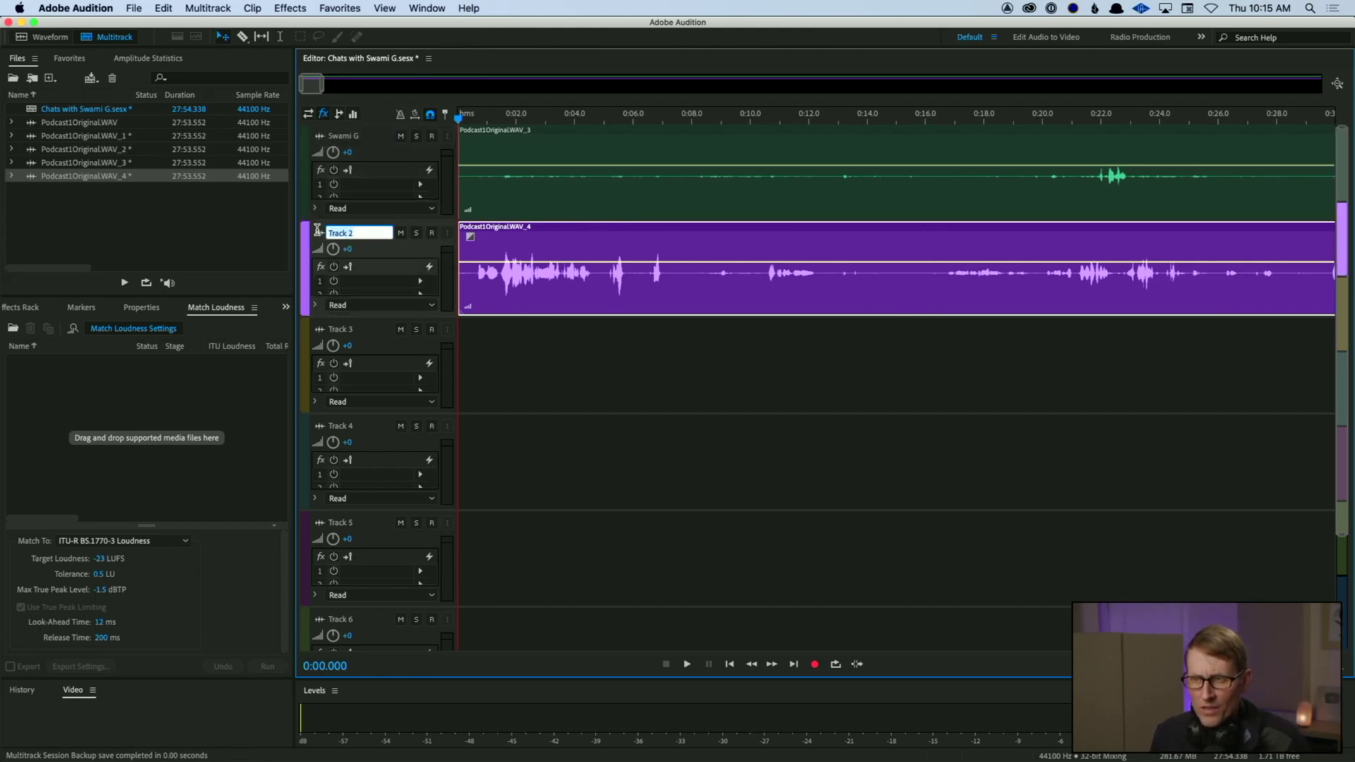
key("BackSpace")
type("Arishma")
left_click(373, 284)
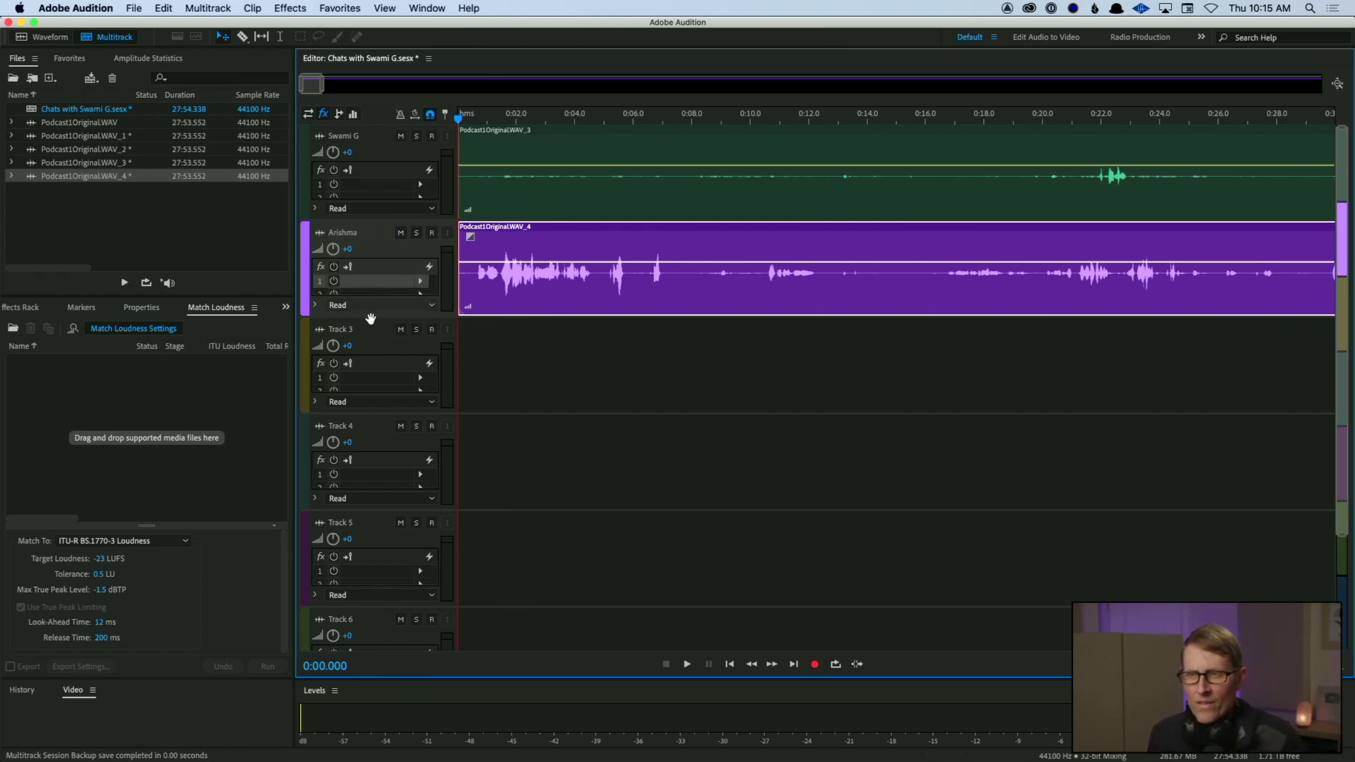
Step: Delete the empty Tracks 3 through 6, keeping only the two voice tracks and the master
left_click(372, 351)
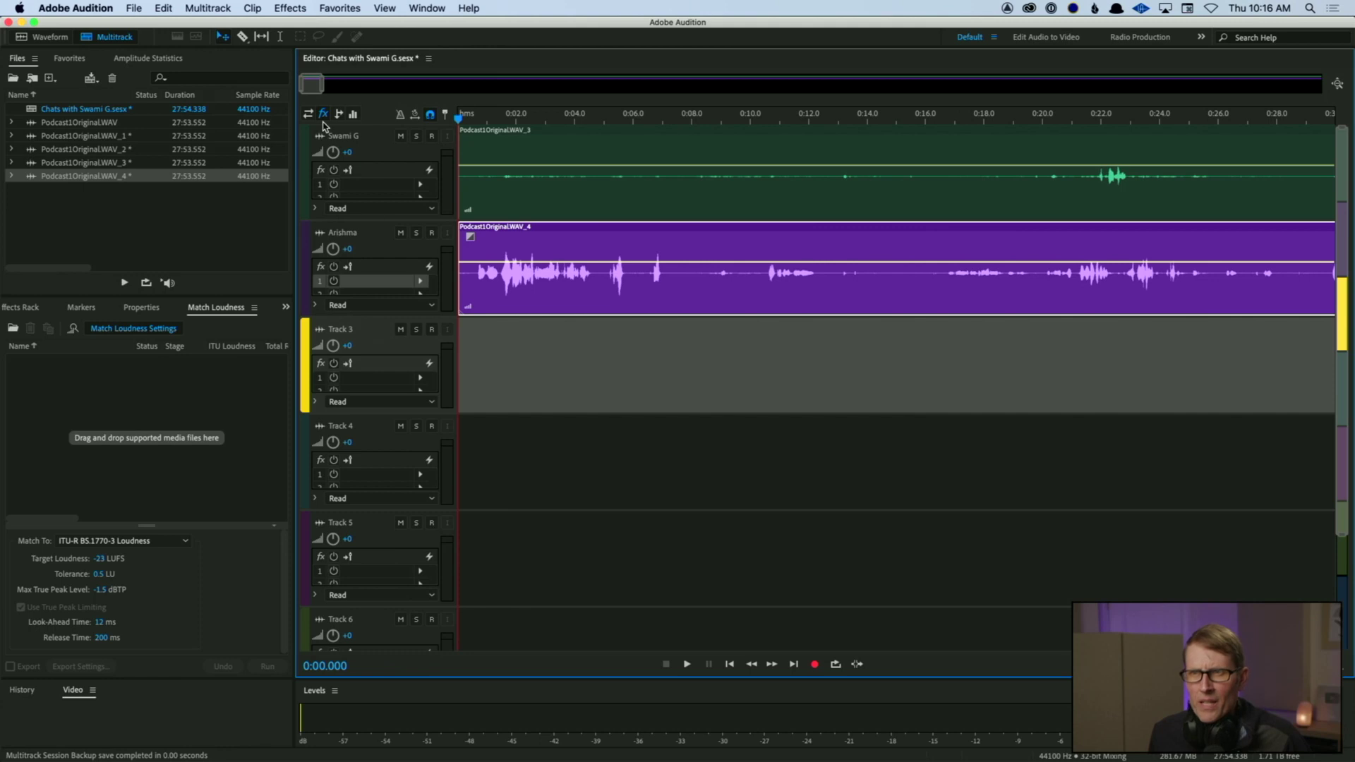
left_click(256, 8)
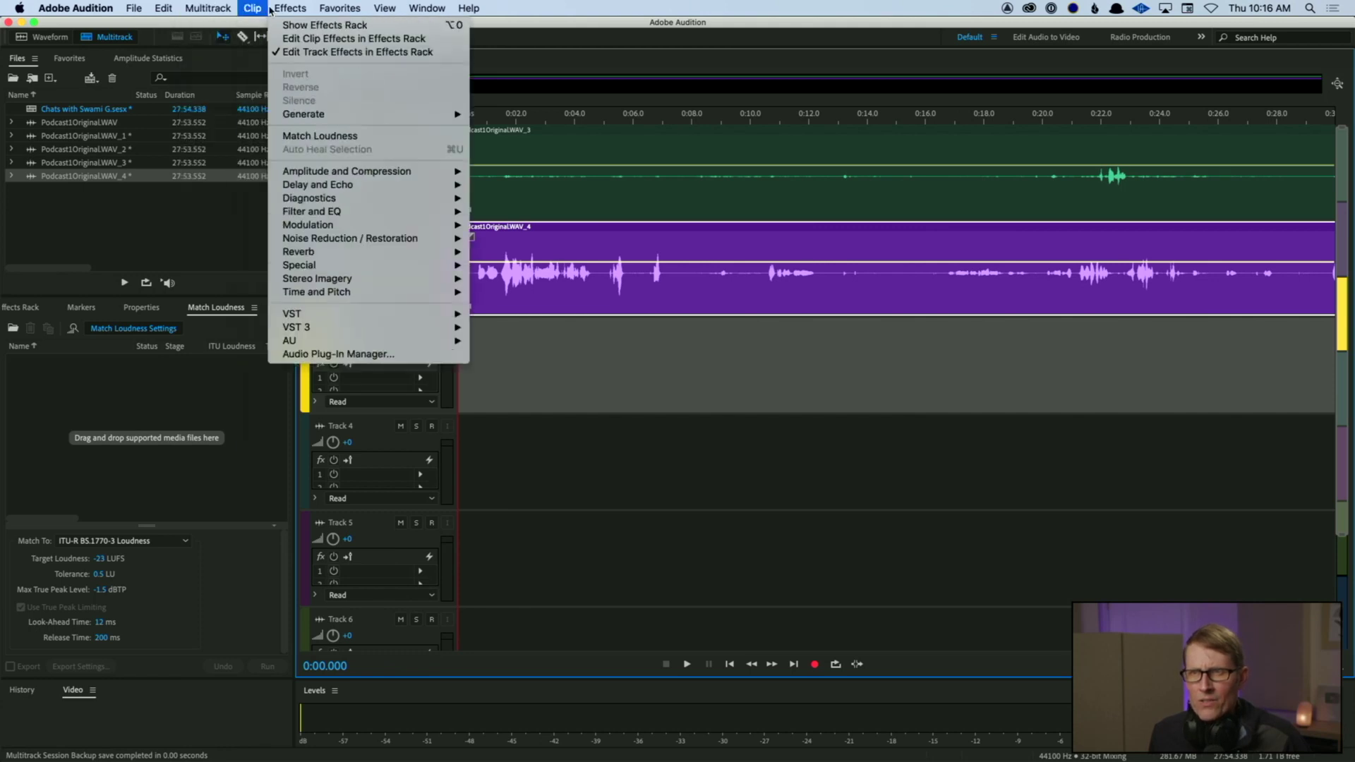
mouse_move(209, 8)
mouse_move(346, 29)
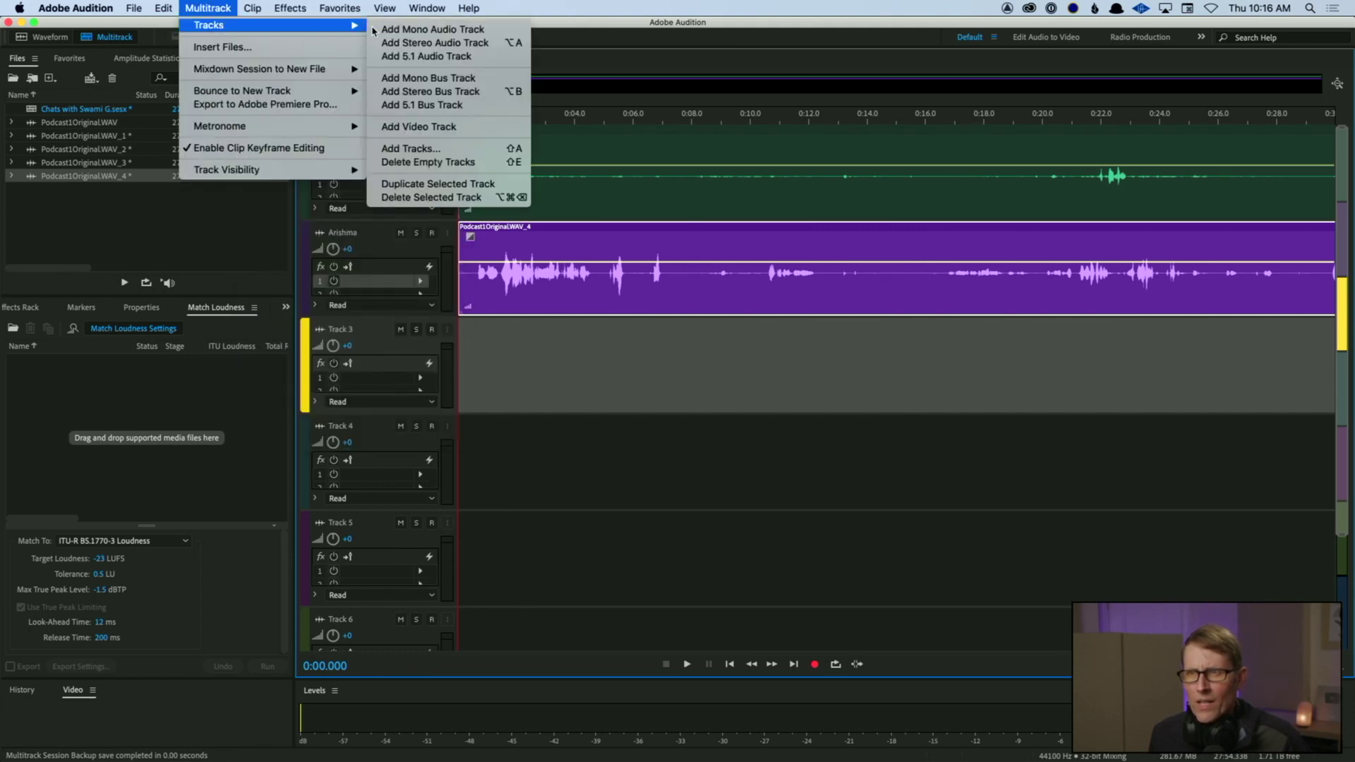
left_click(510, 201)
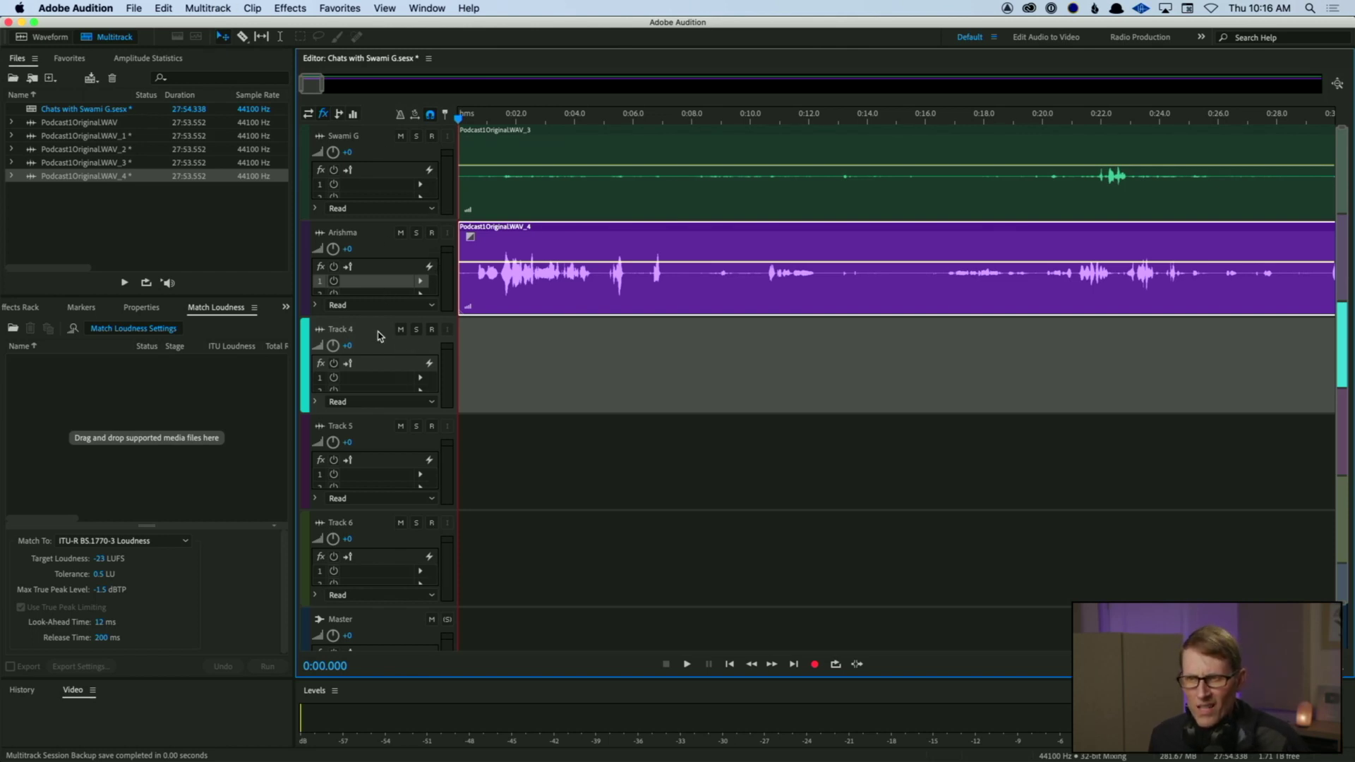
left_click(208, 8)
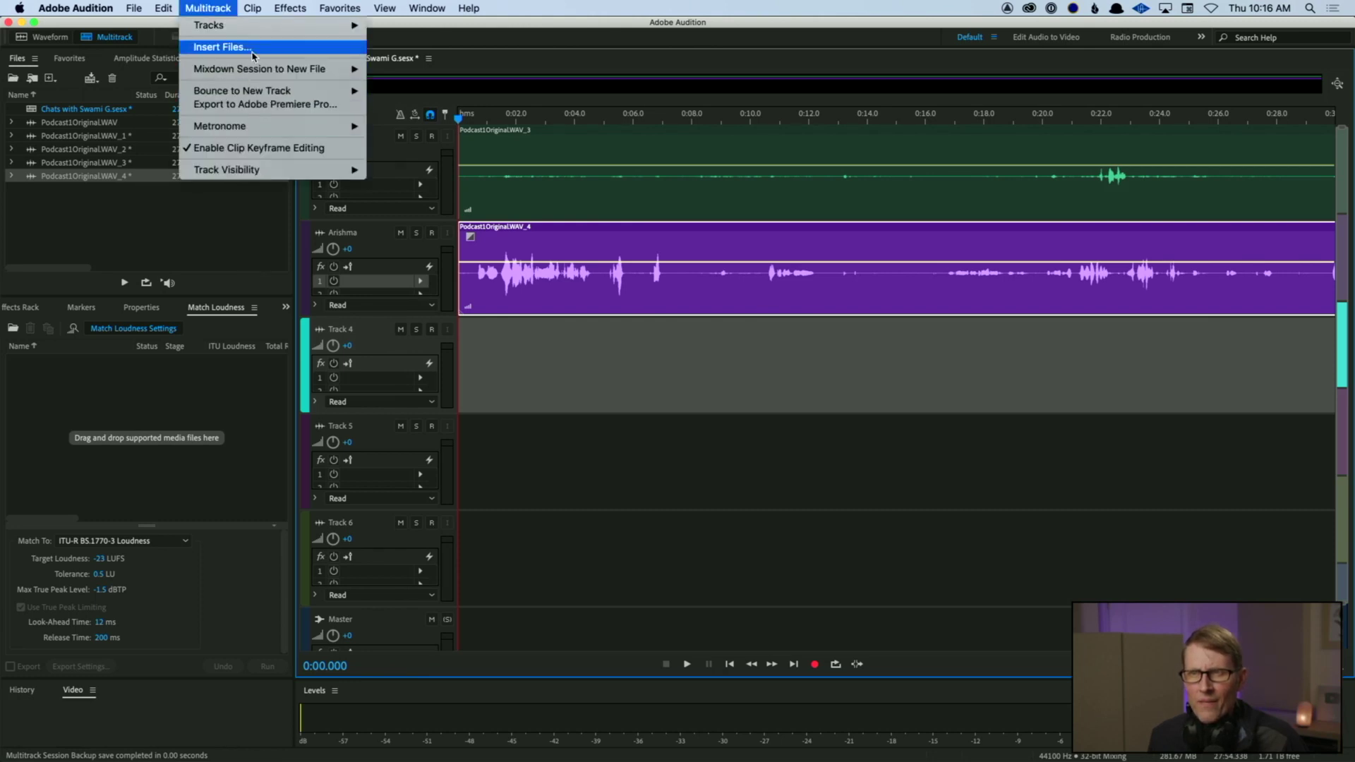
mouse_move(268, 25)
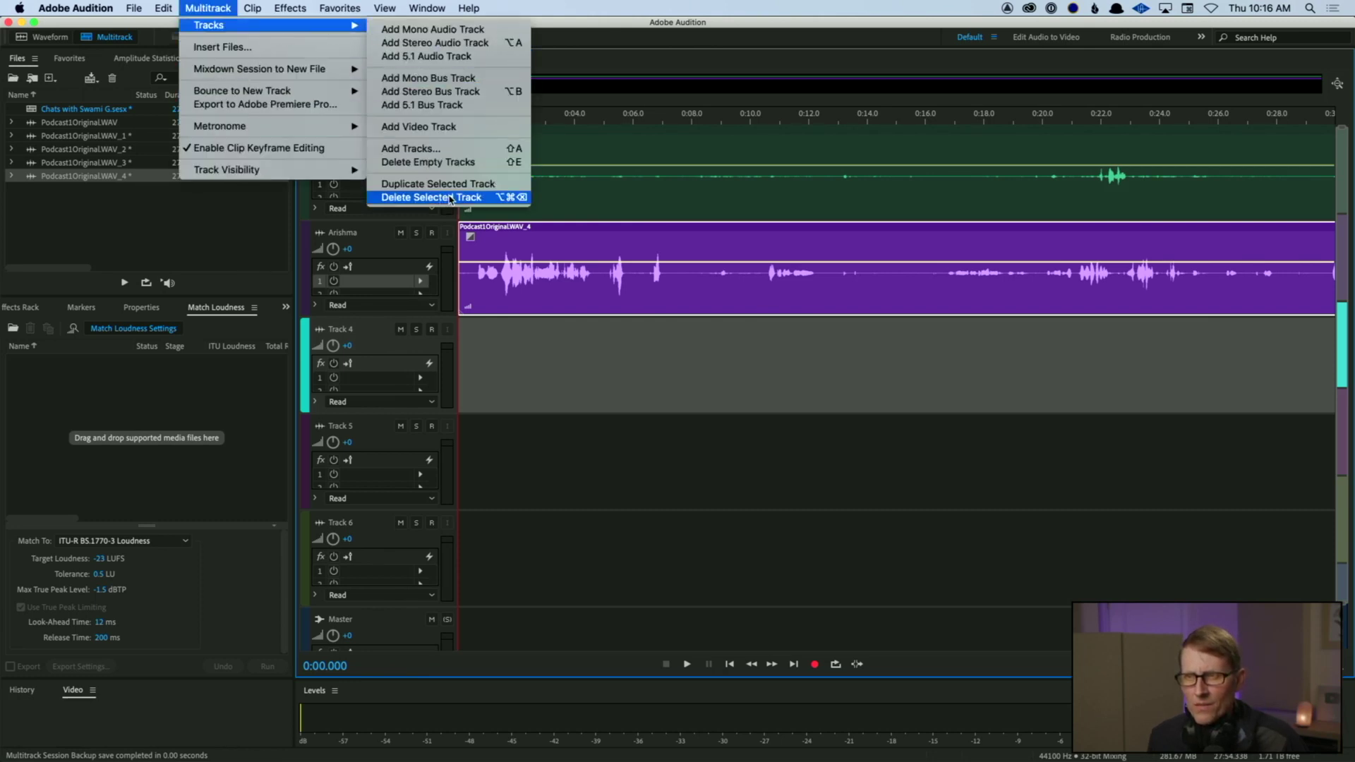
left_click(221, 9)
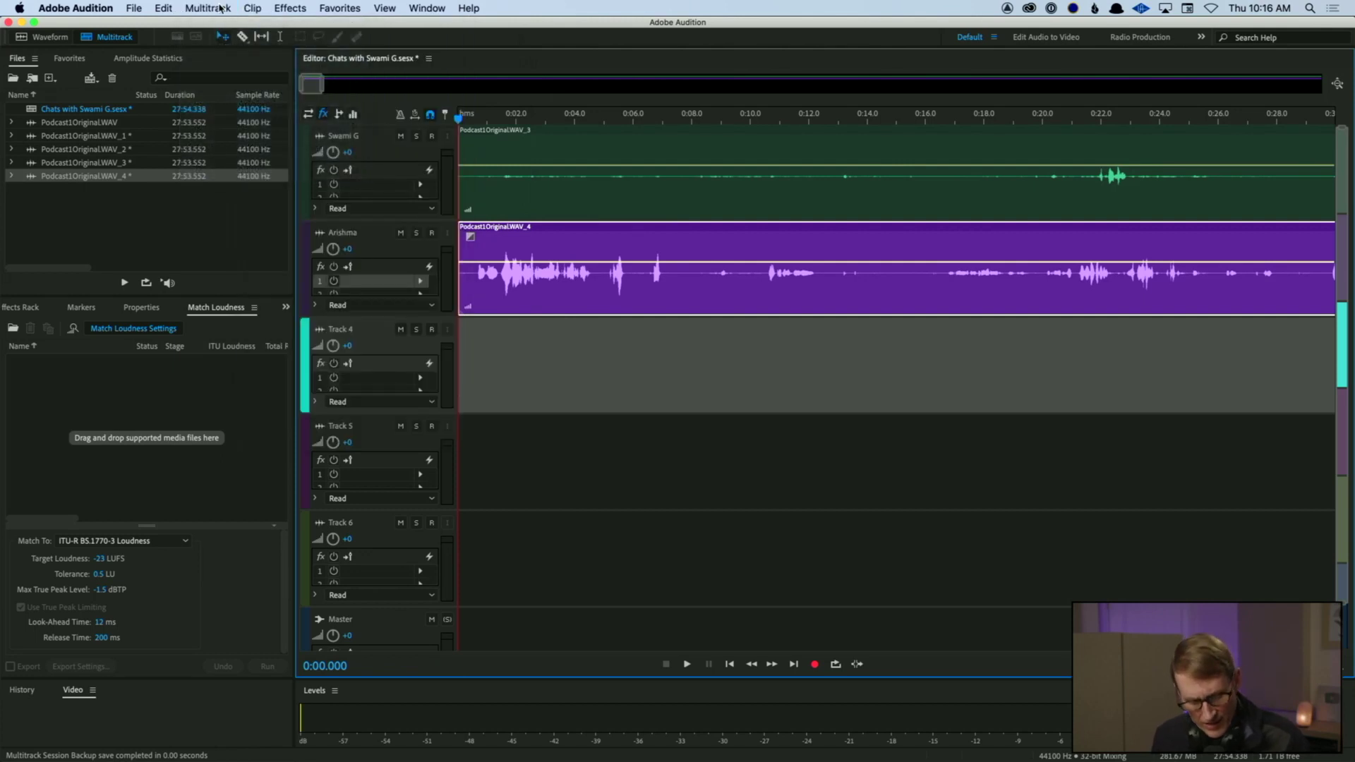
key("Delete")
key("Delete")
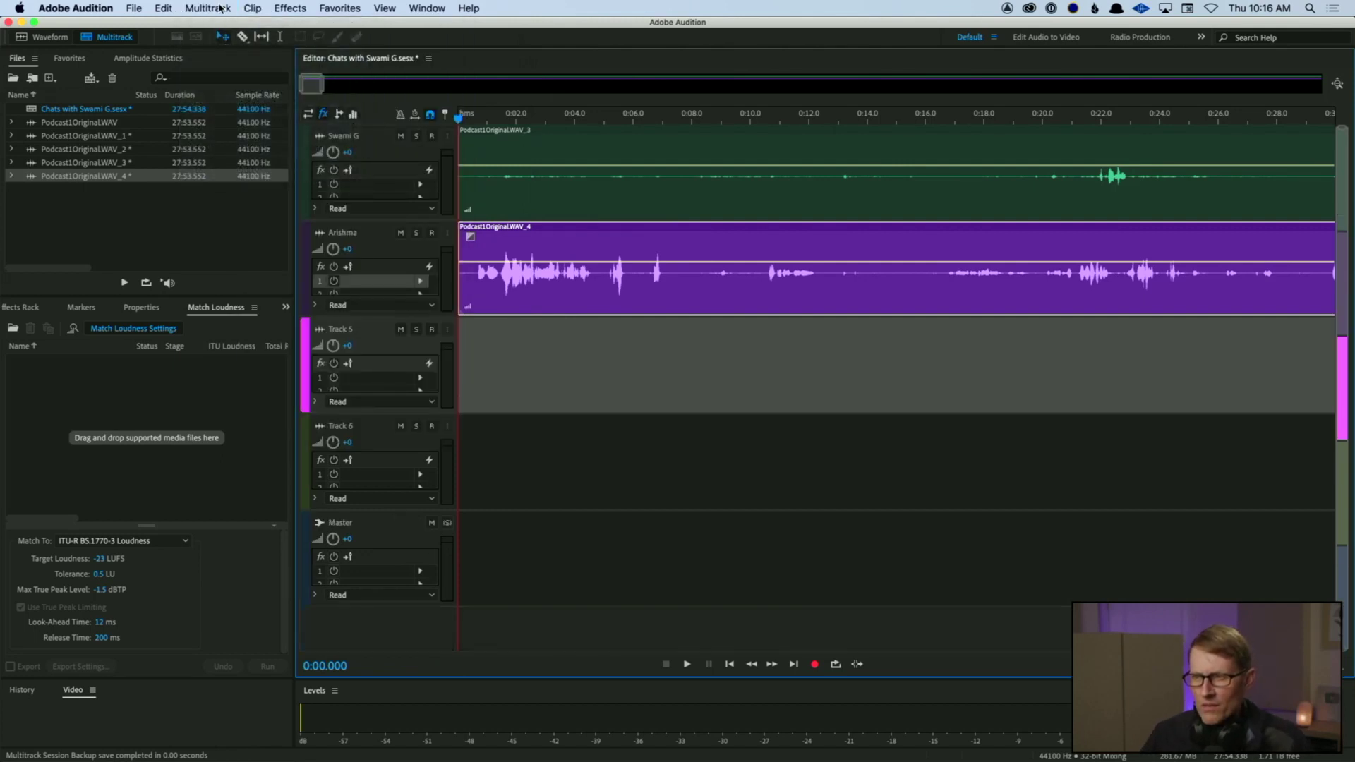
key("Delete")
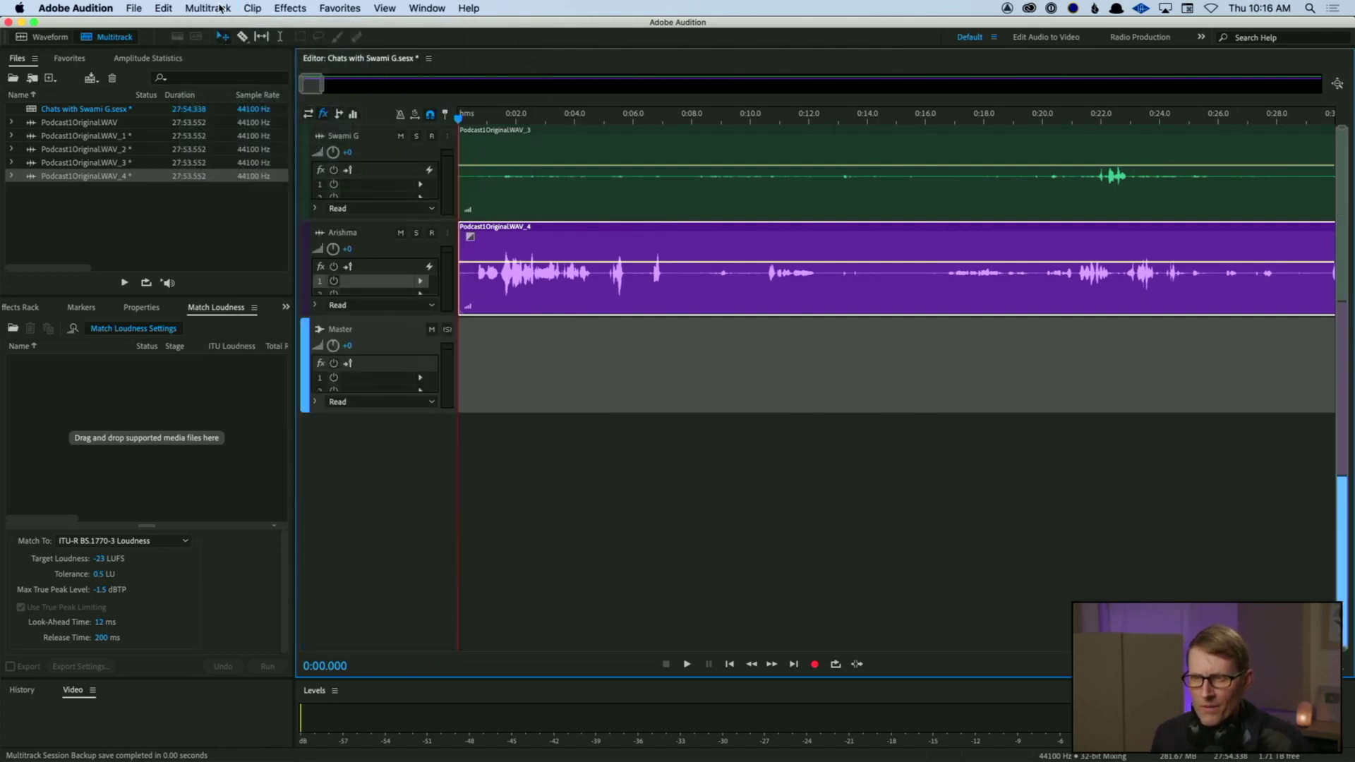
Step: Increase the height of the two voice tracks and examine their waveforms further along the timeline
left_click(376, 243)
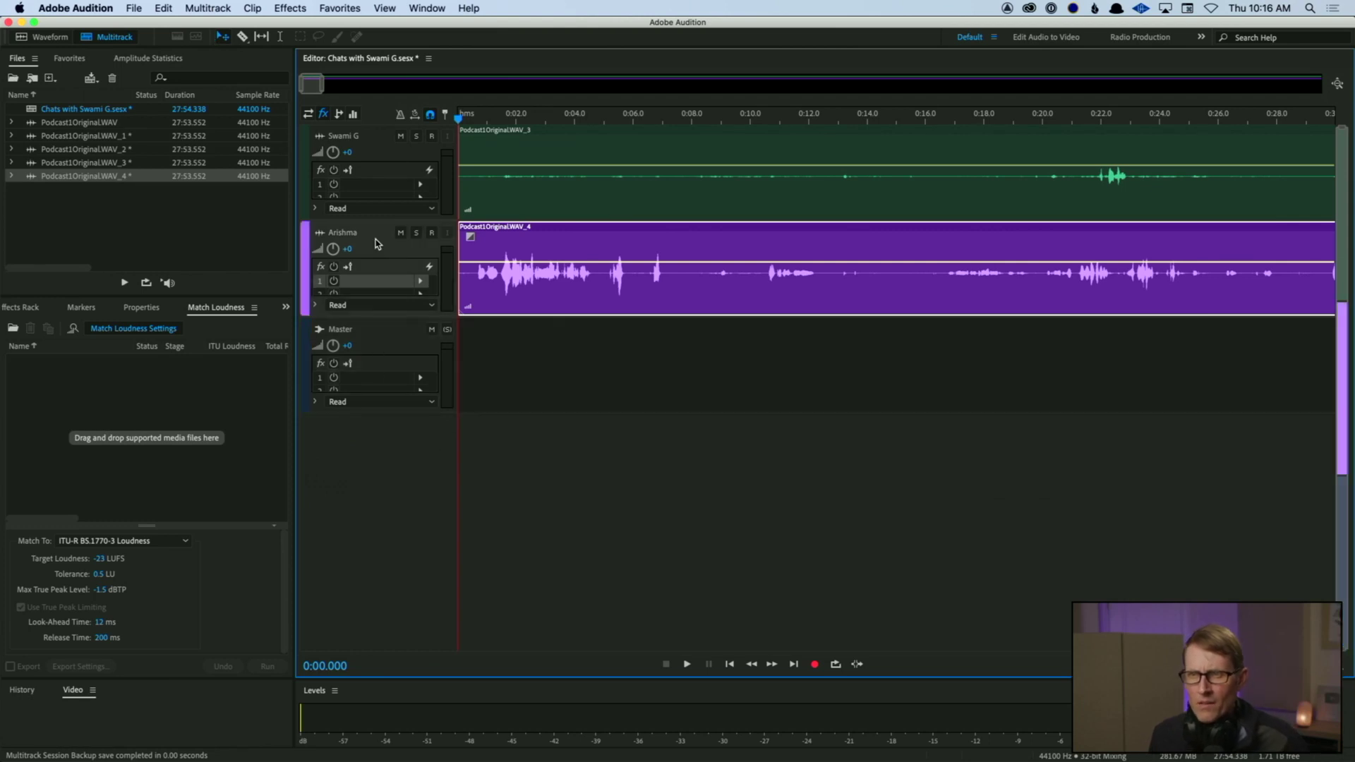
left_click(372, 147)
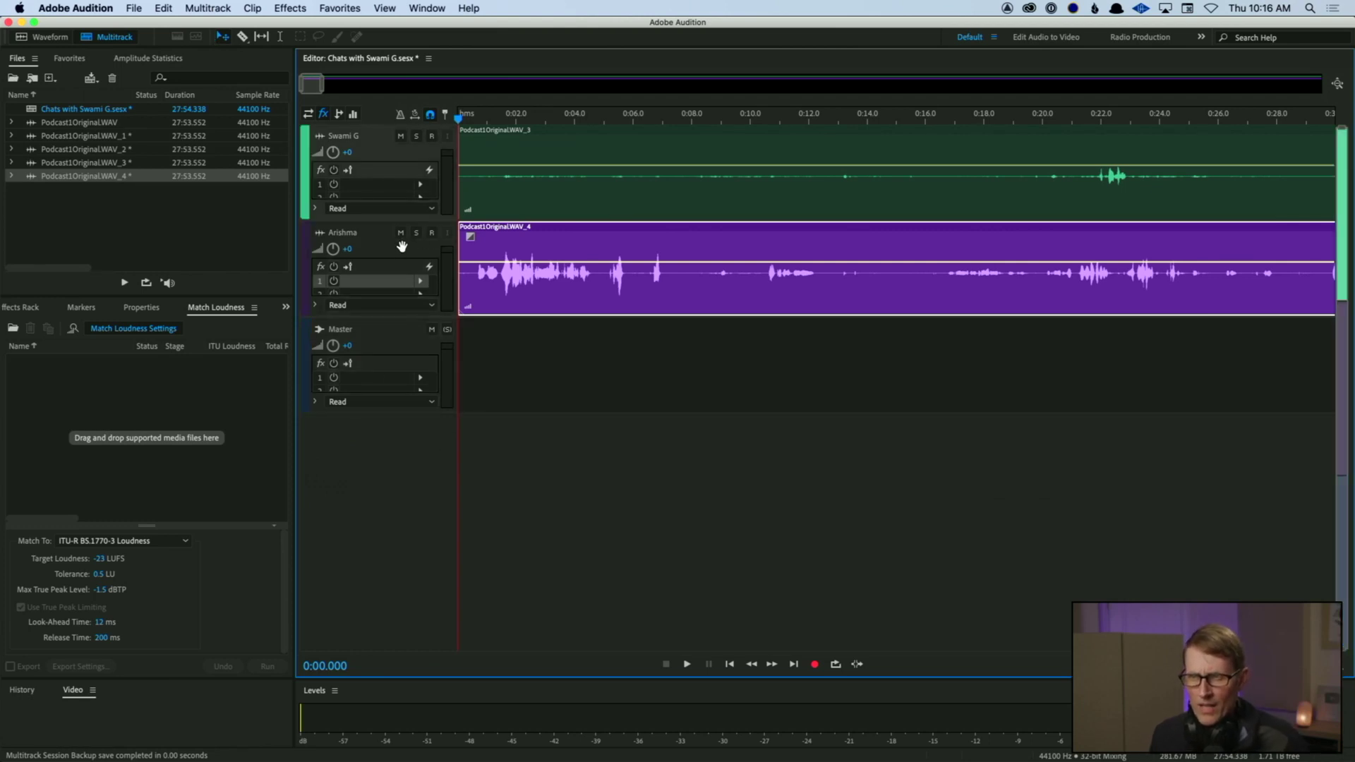
scroll(402, 246, "up", 6)
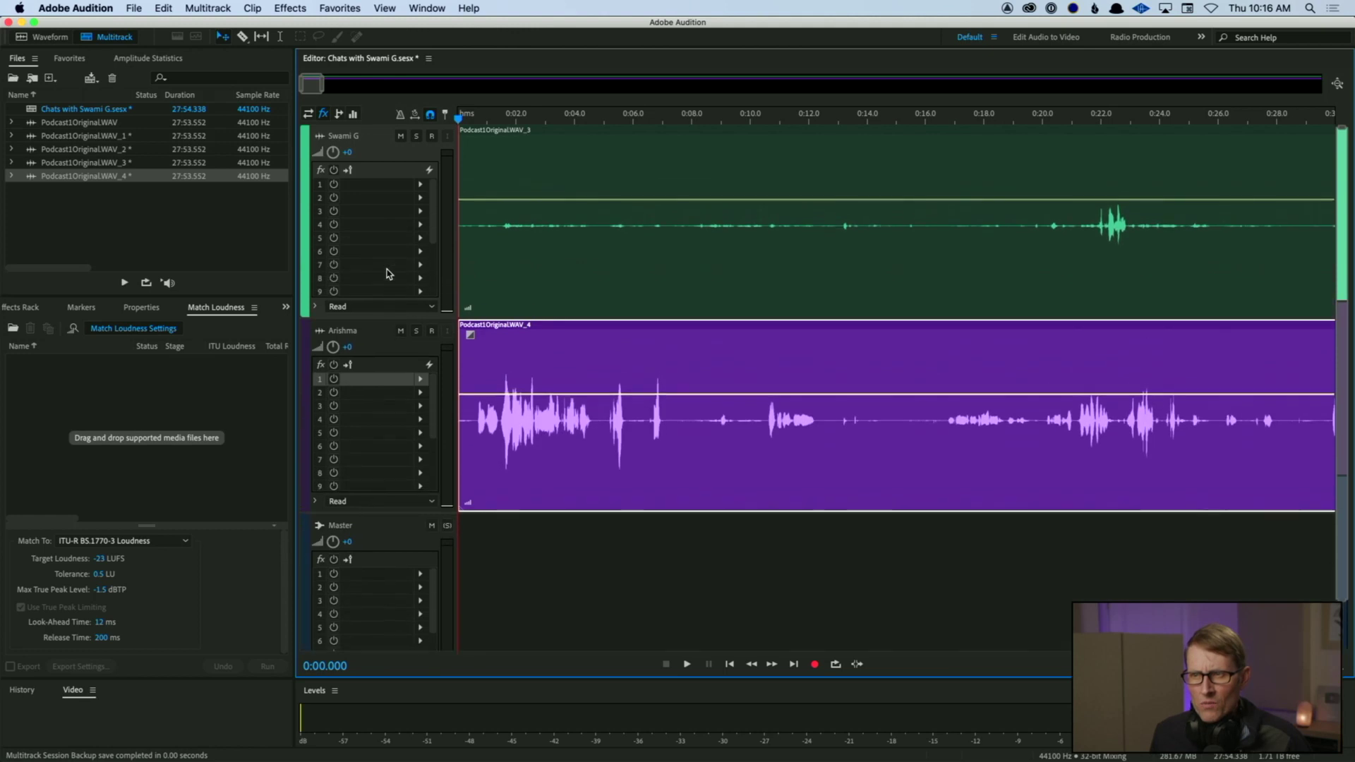
scroll(388, 267, "up", 4)
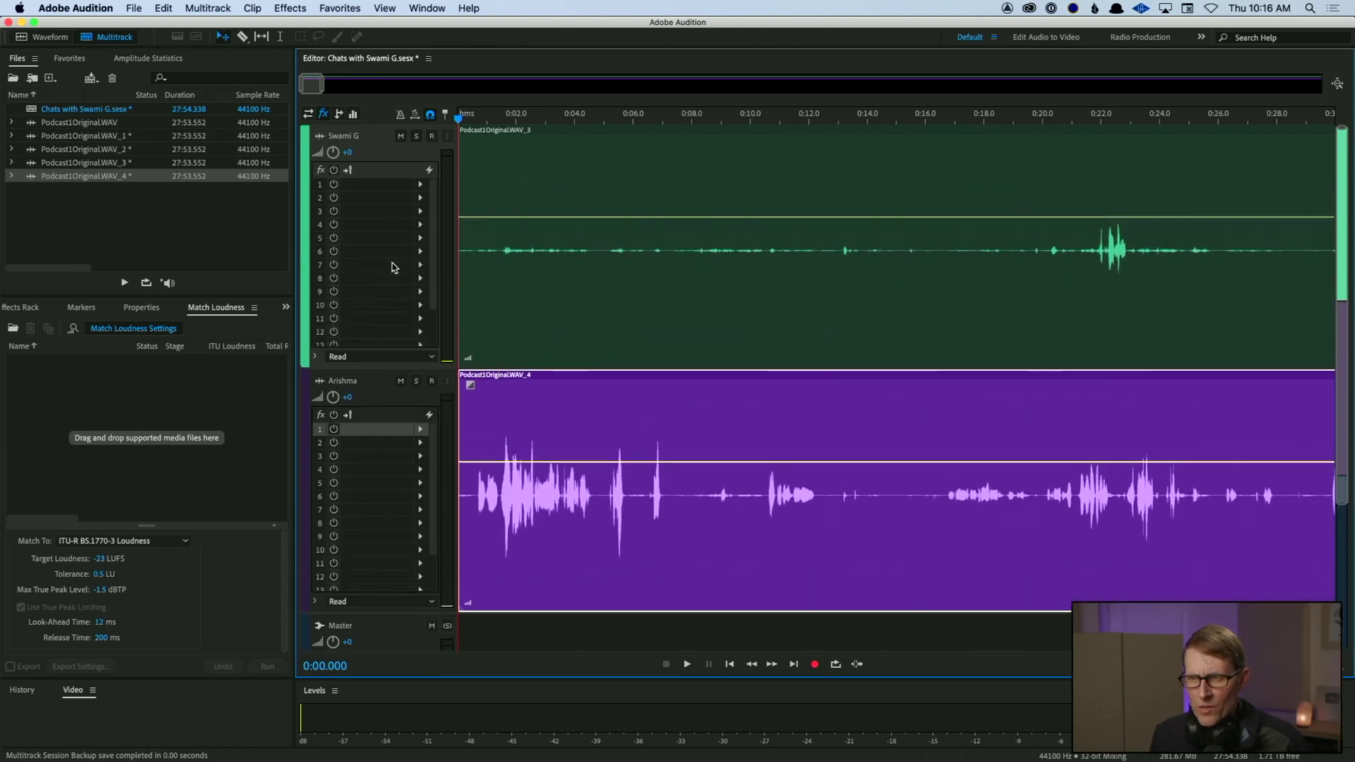
scroll(394, 267, "up", 1)
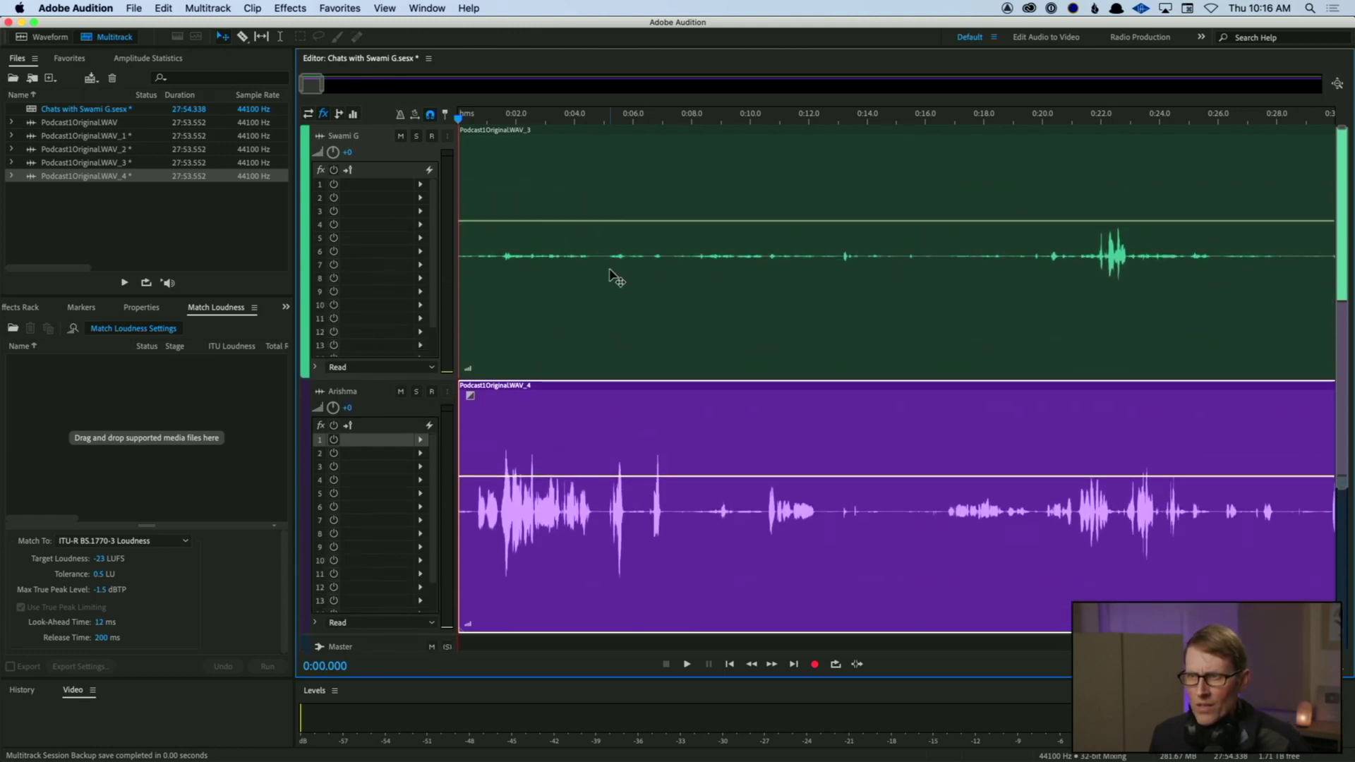
scroll(611, 275, "right", 10)
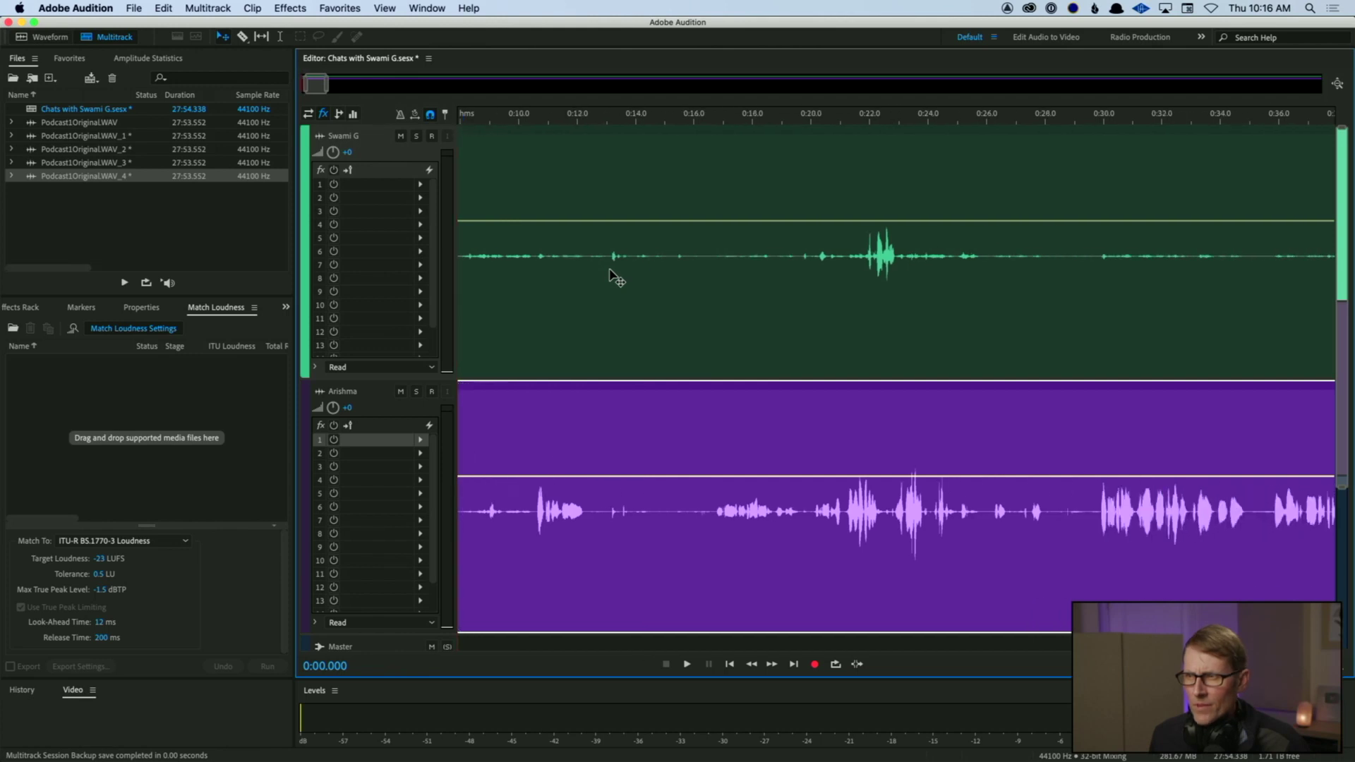
Step: Scan both voice tracks through about 1:48 for where the conversation begins, and play the session from about 1:14.7
scroll(611, 276, "right", 6)
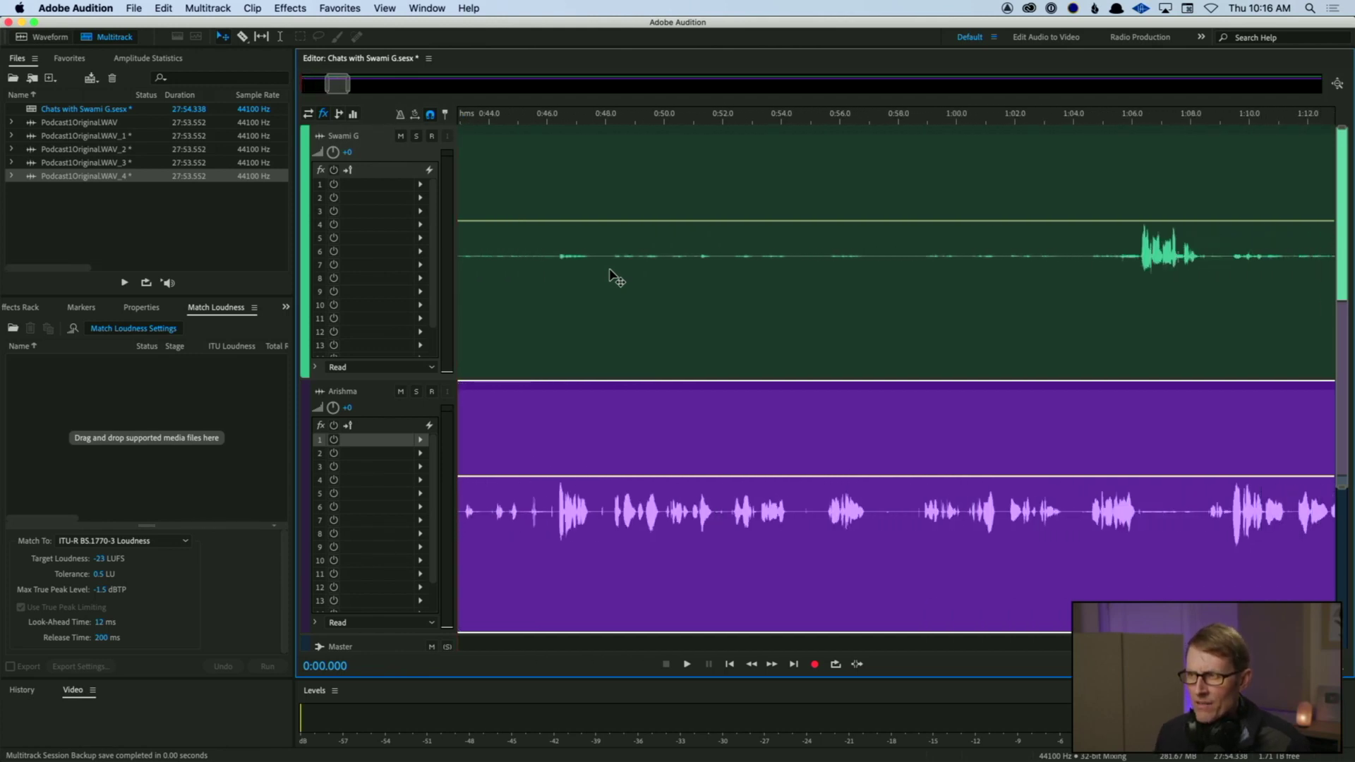
scroll(610, 275, "right", 5)
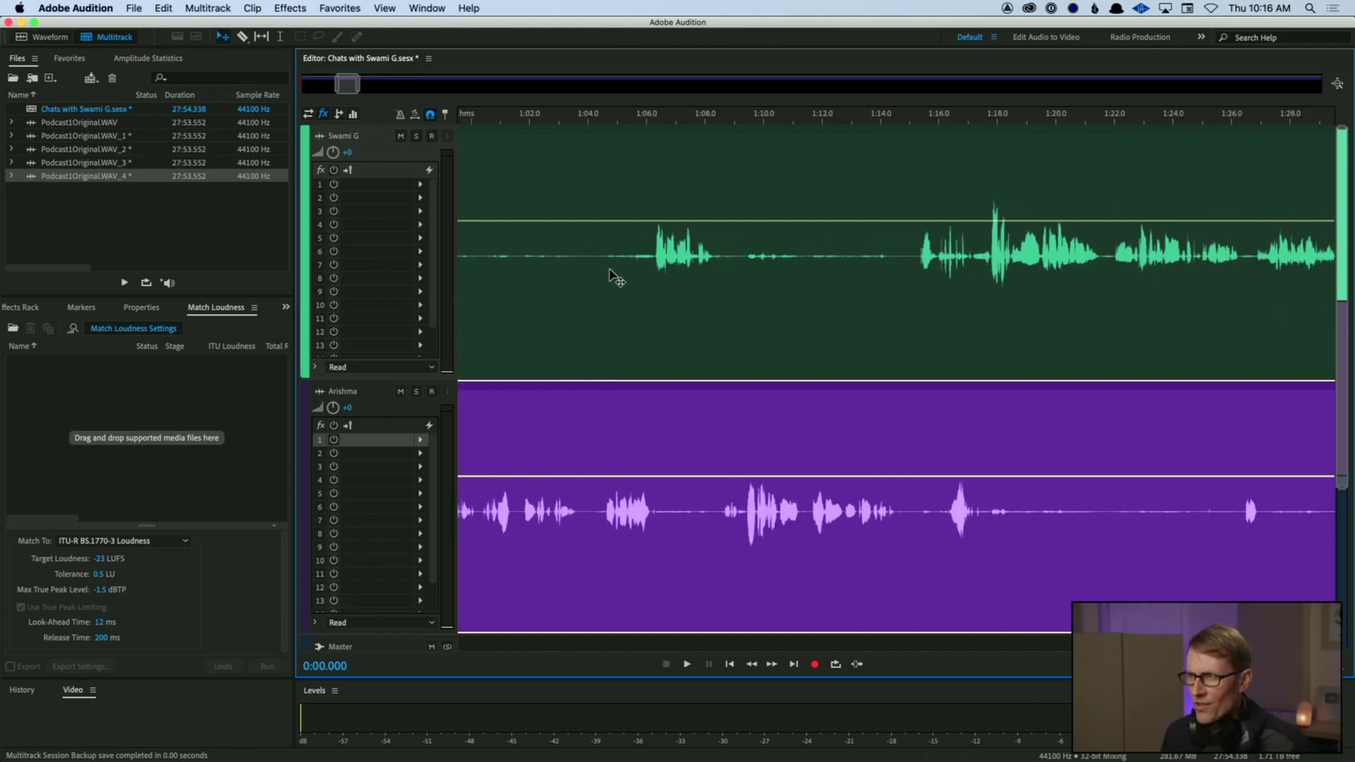
scroll(611, 275, "right", 4)
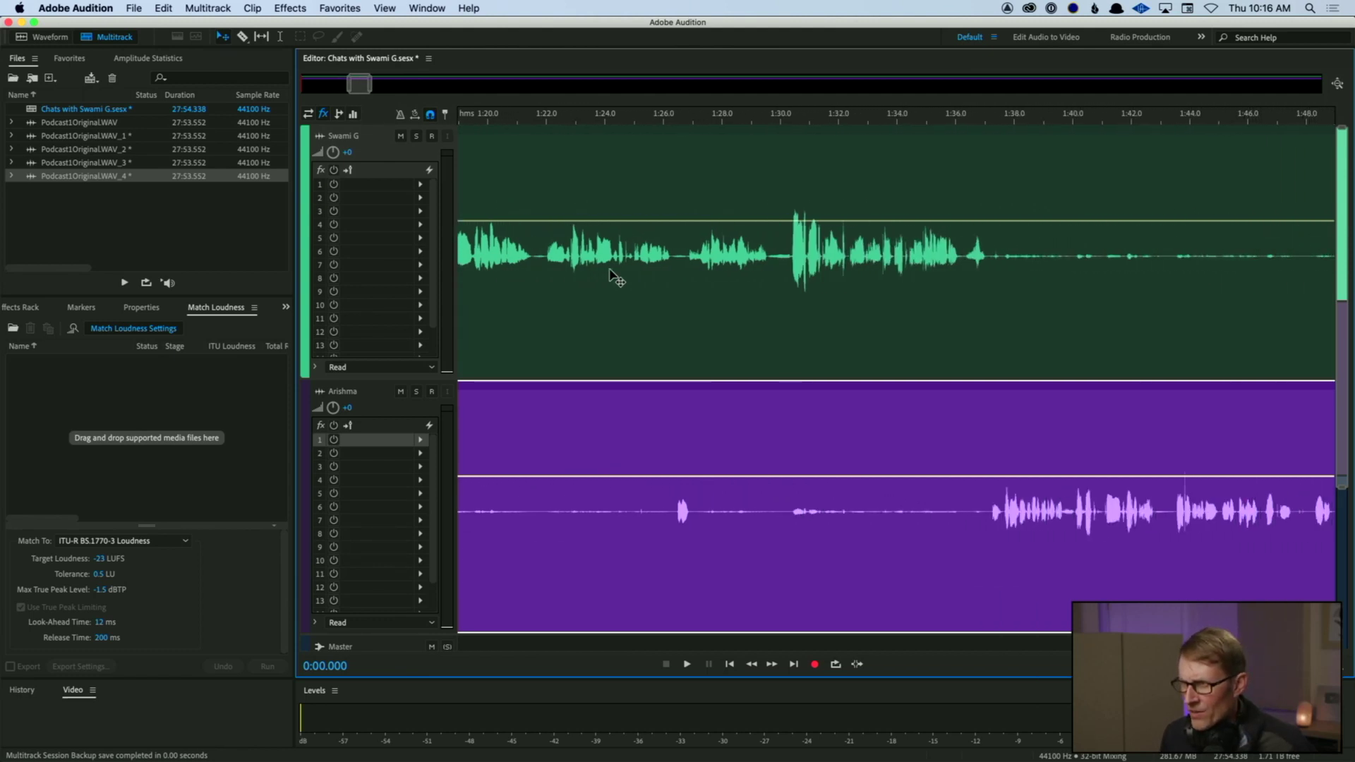
scroll(611, 276, "left", 4)
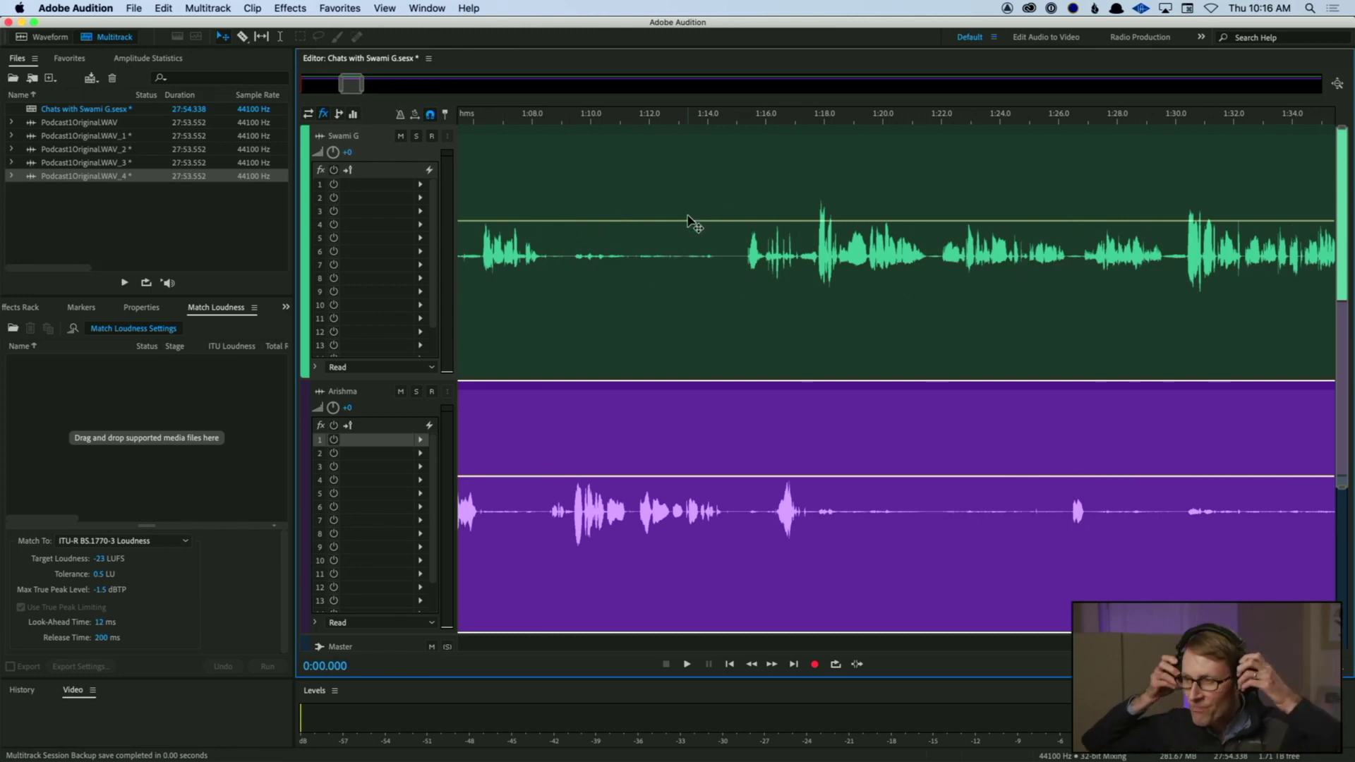
left_click(729, 117)
key("space")
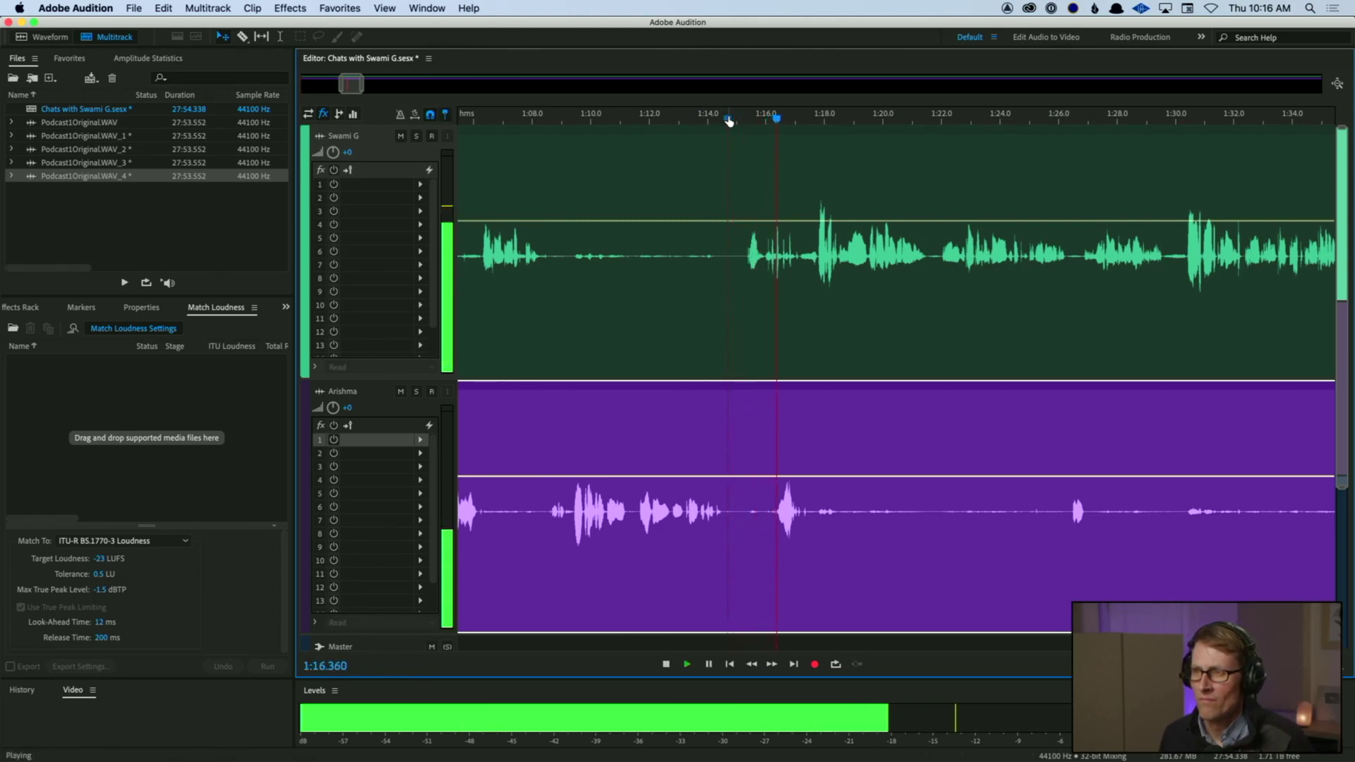
key("space")
Step: Listen to the recording from about 0:58 and from about 0:46 to find where the usable conversation starts
scroll(727, 119, "left", 5)
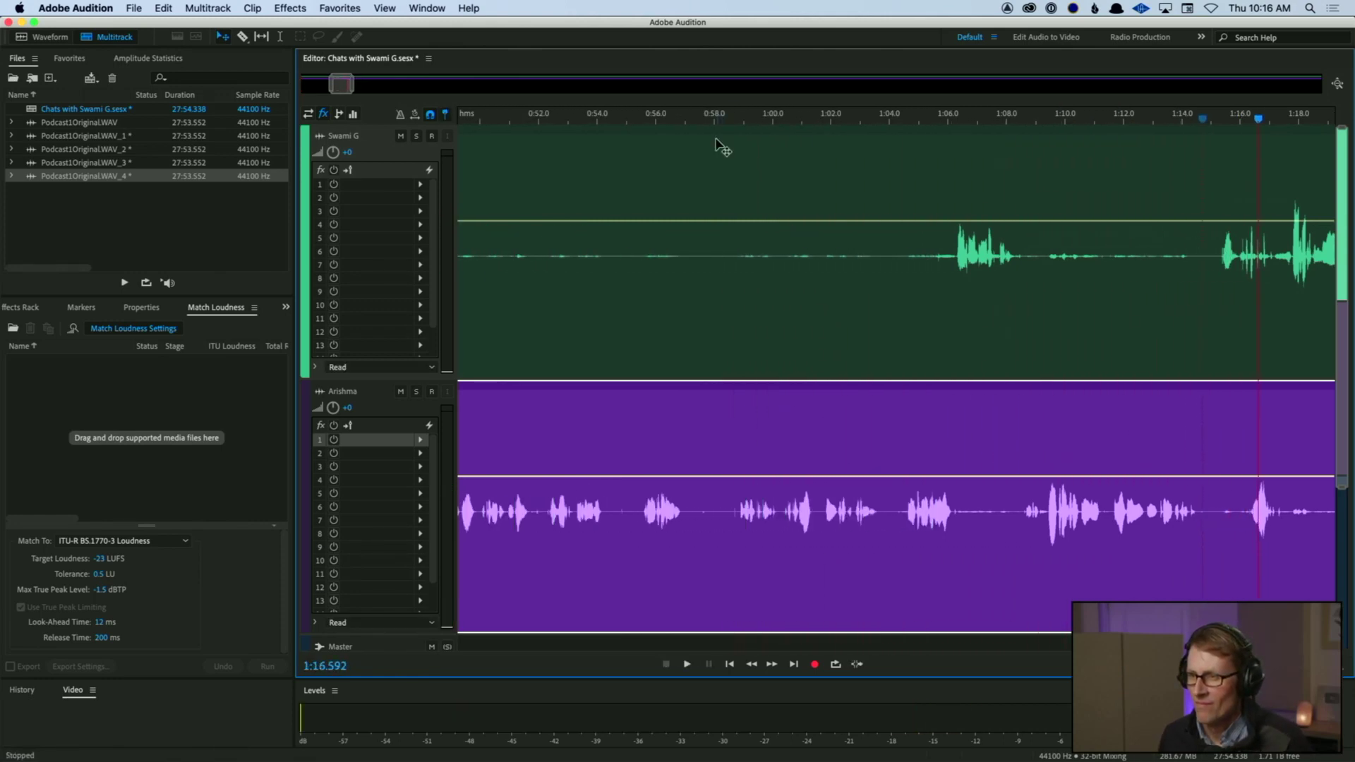
left_click(718, 118)
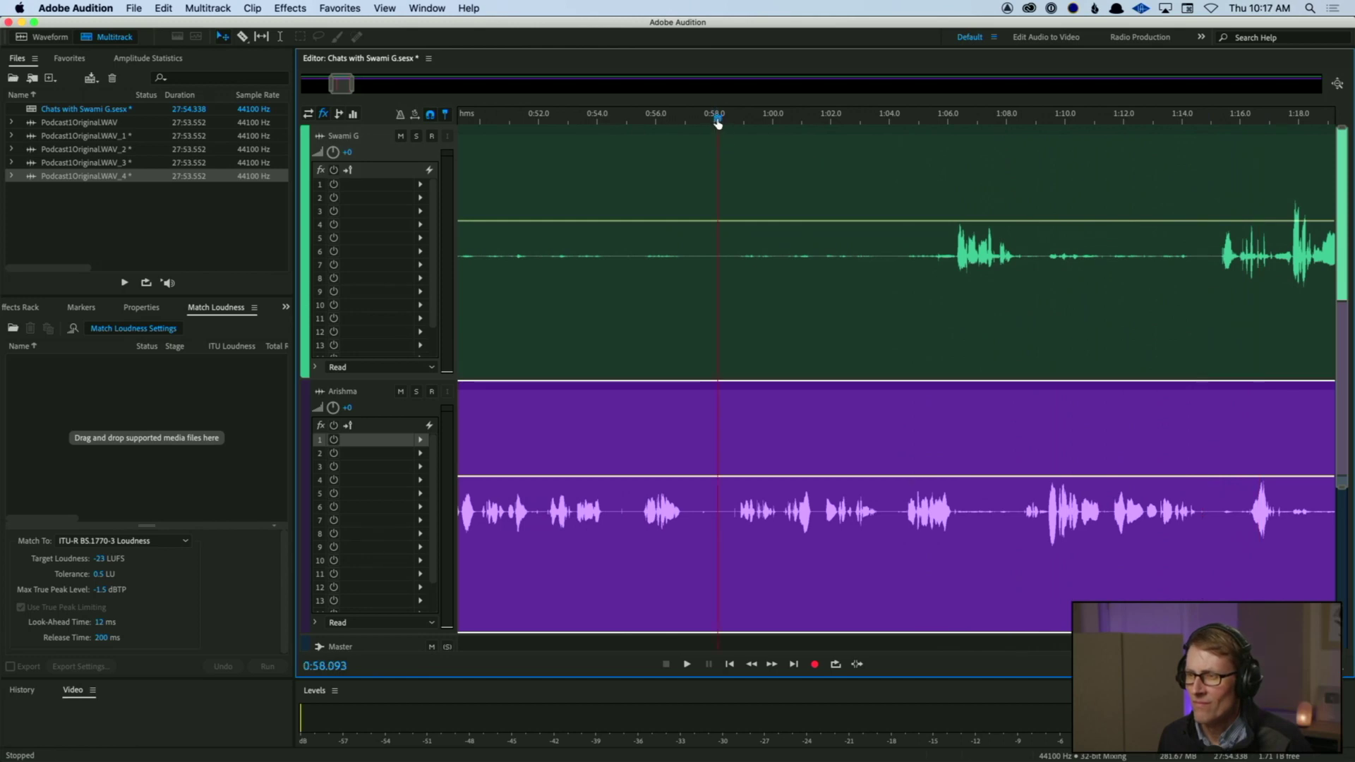
key("space")
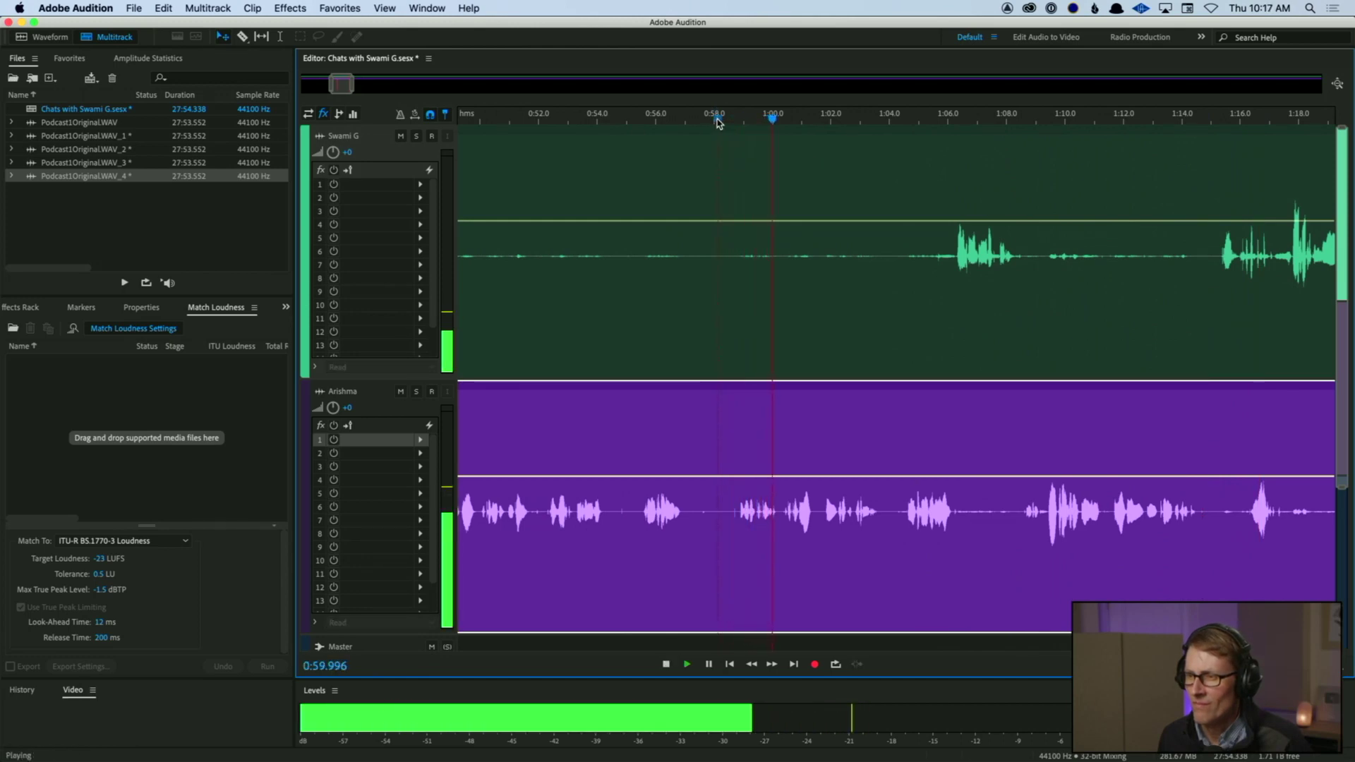
key("space")
scroll(718, 122, "left", 6)
scroll(717, 124, "left", 2)
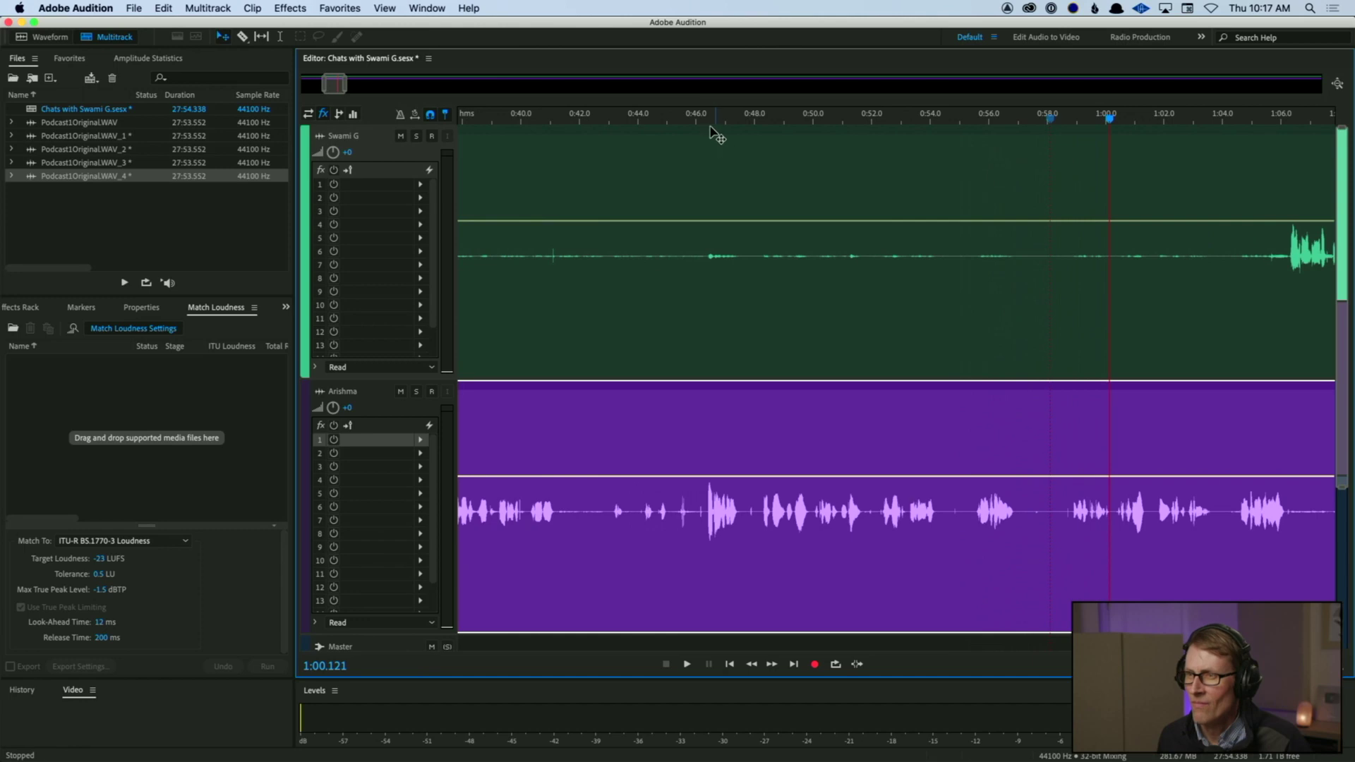
left_click(685, 122)
key("space")
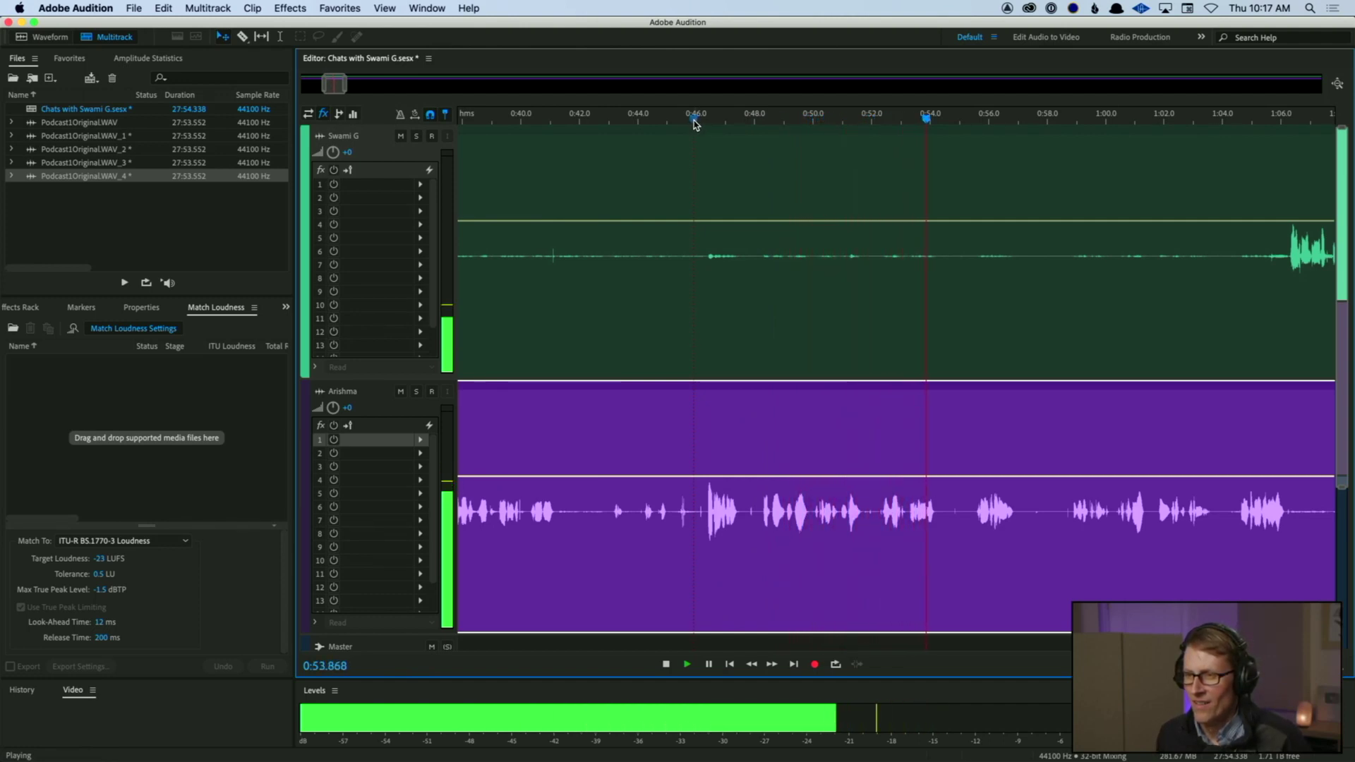
key("space")
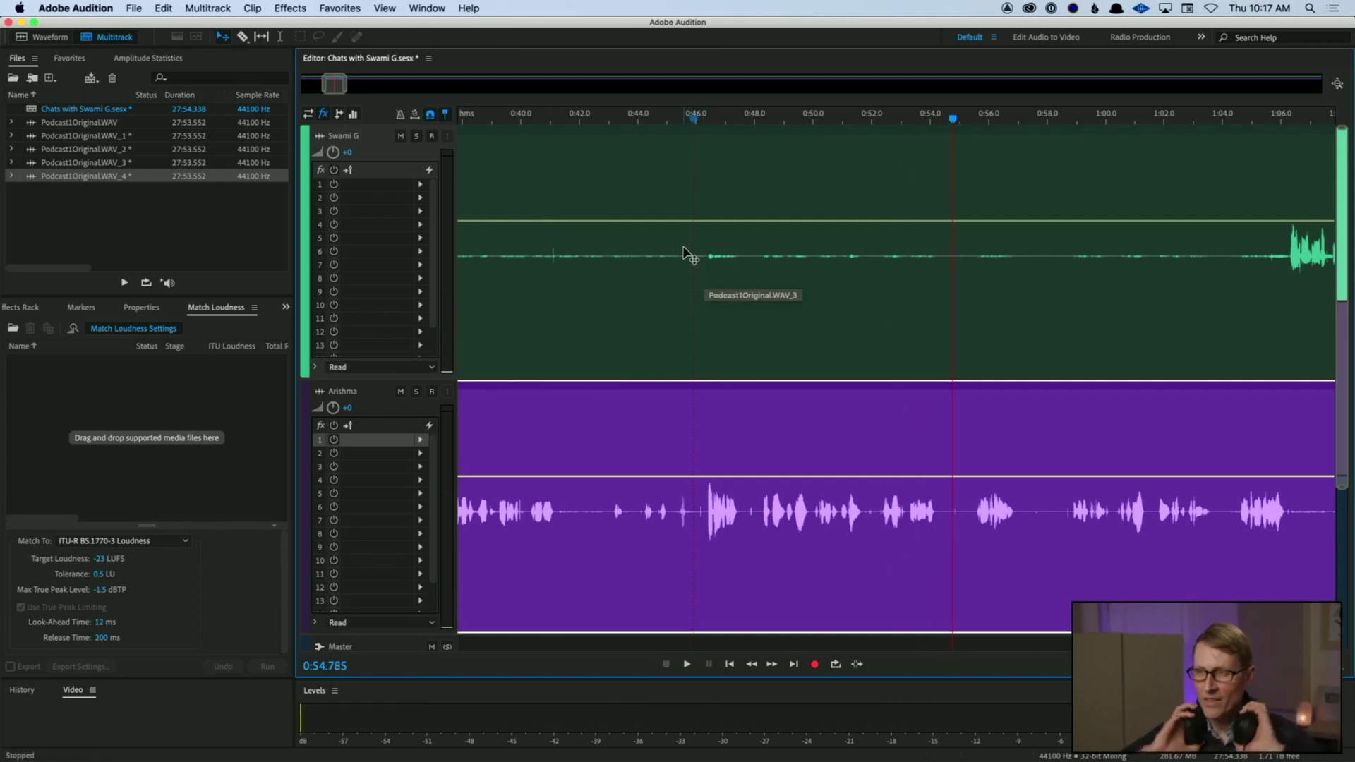
Step: Split both voice clips at about 0:54.4 with the Razor All Clips tool
left_click(241, 37)
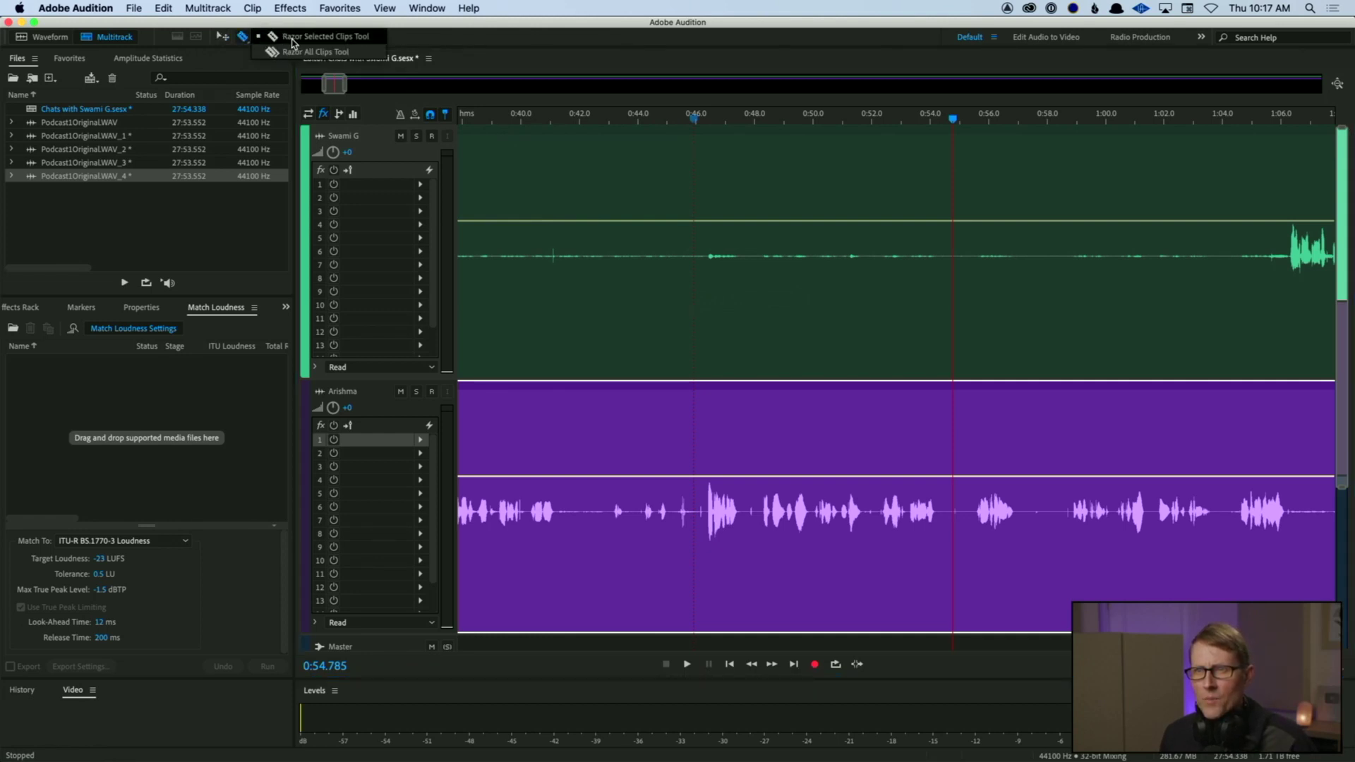
left_click(280, 55)
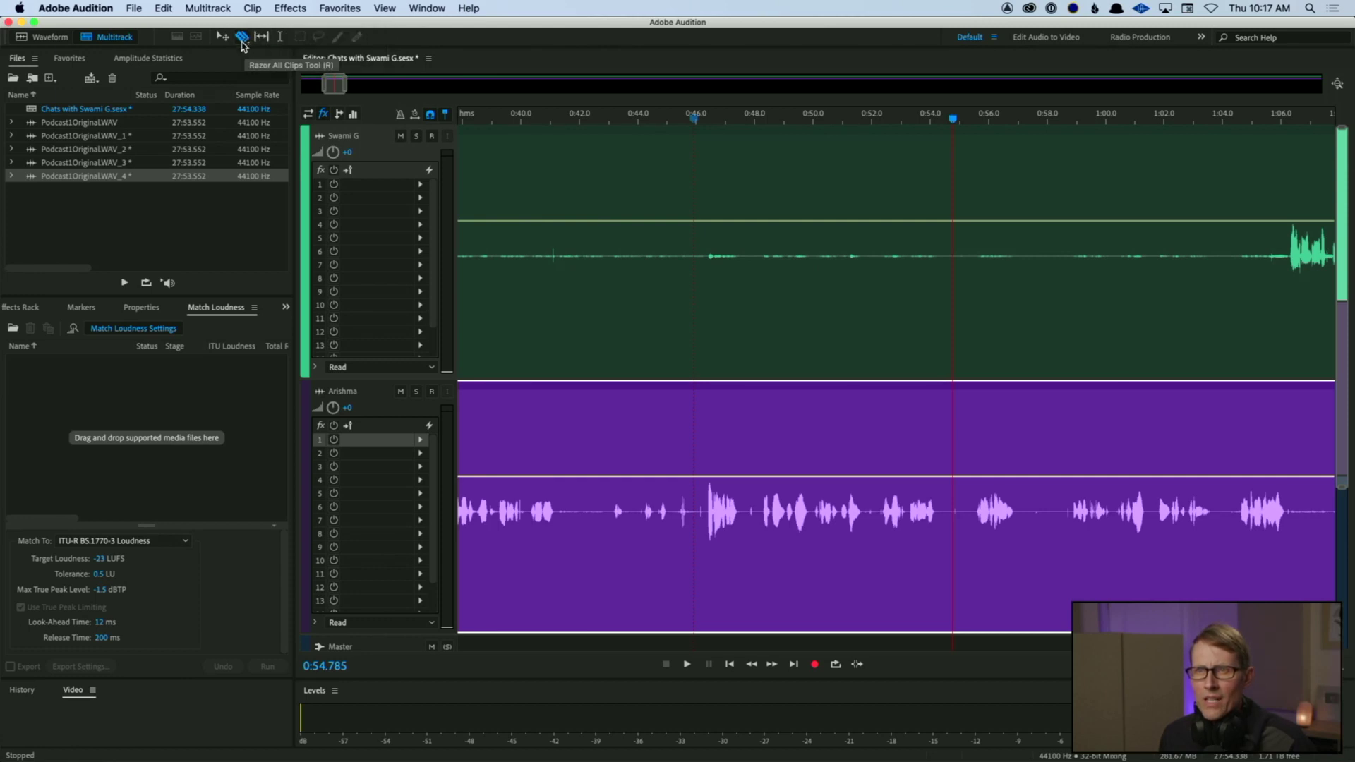
left_click(943, 175)
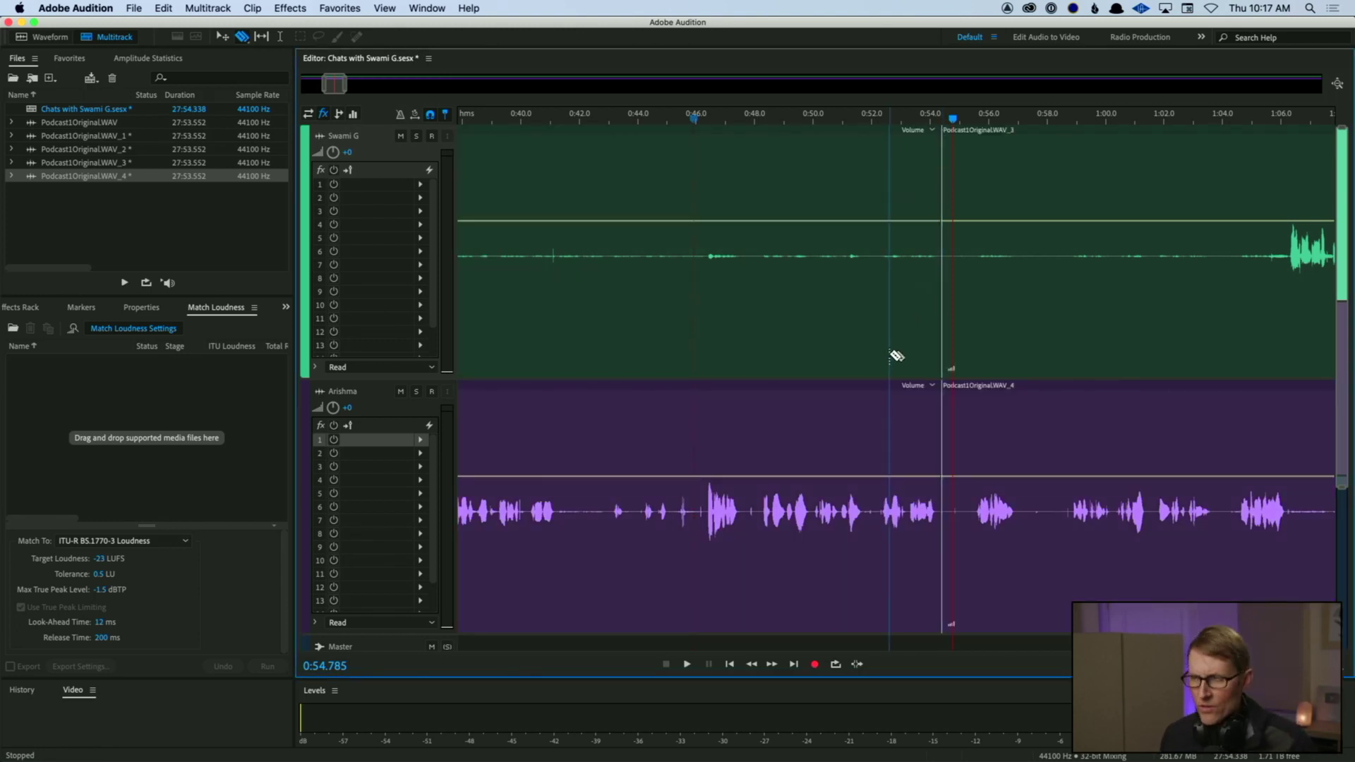
Step: Delete the sections before the cut on both voice tracks and move the two remaining clips together to the start of the timeline
key("v")
left_click(870, 350)
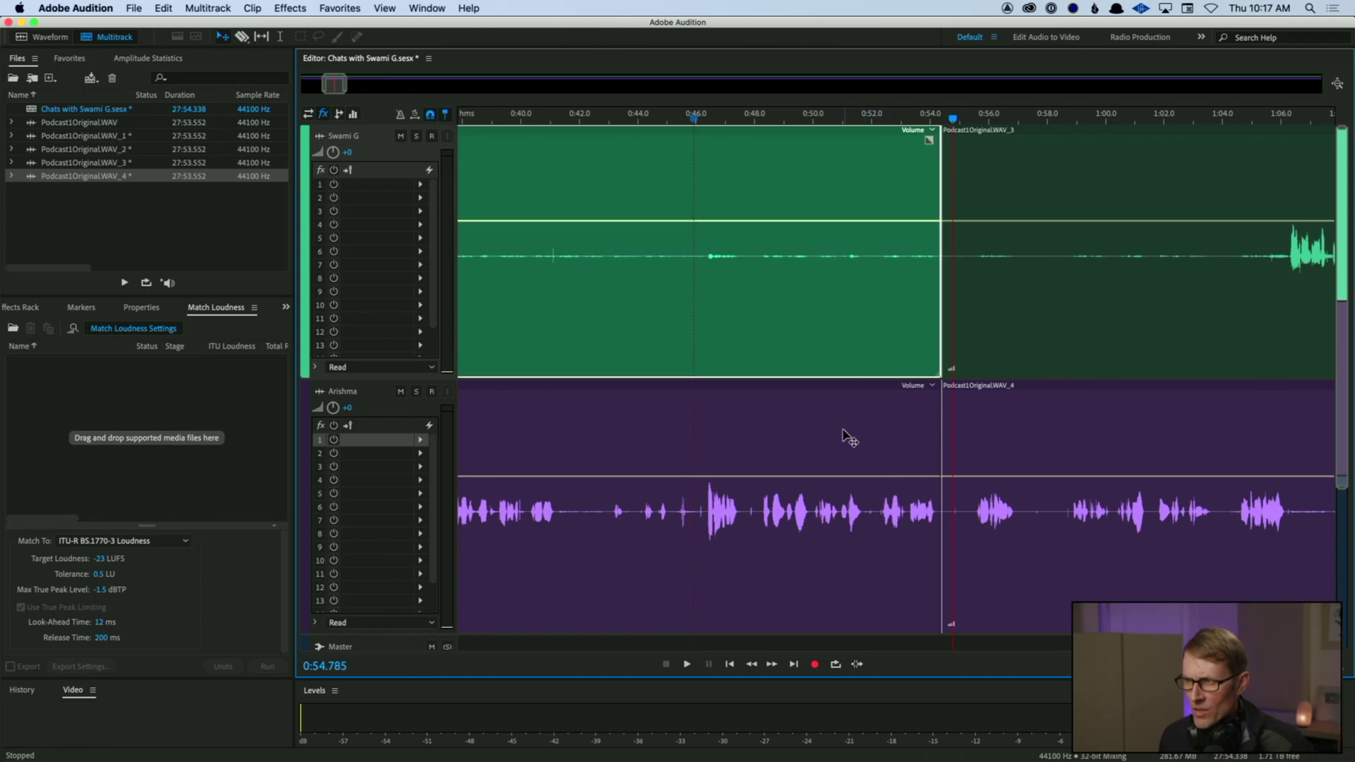
left_click(842, 439, "super")
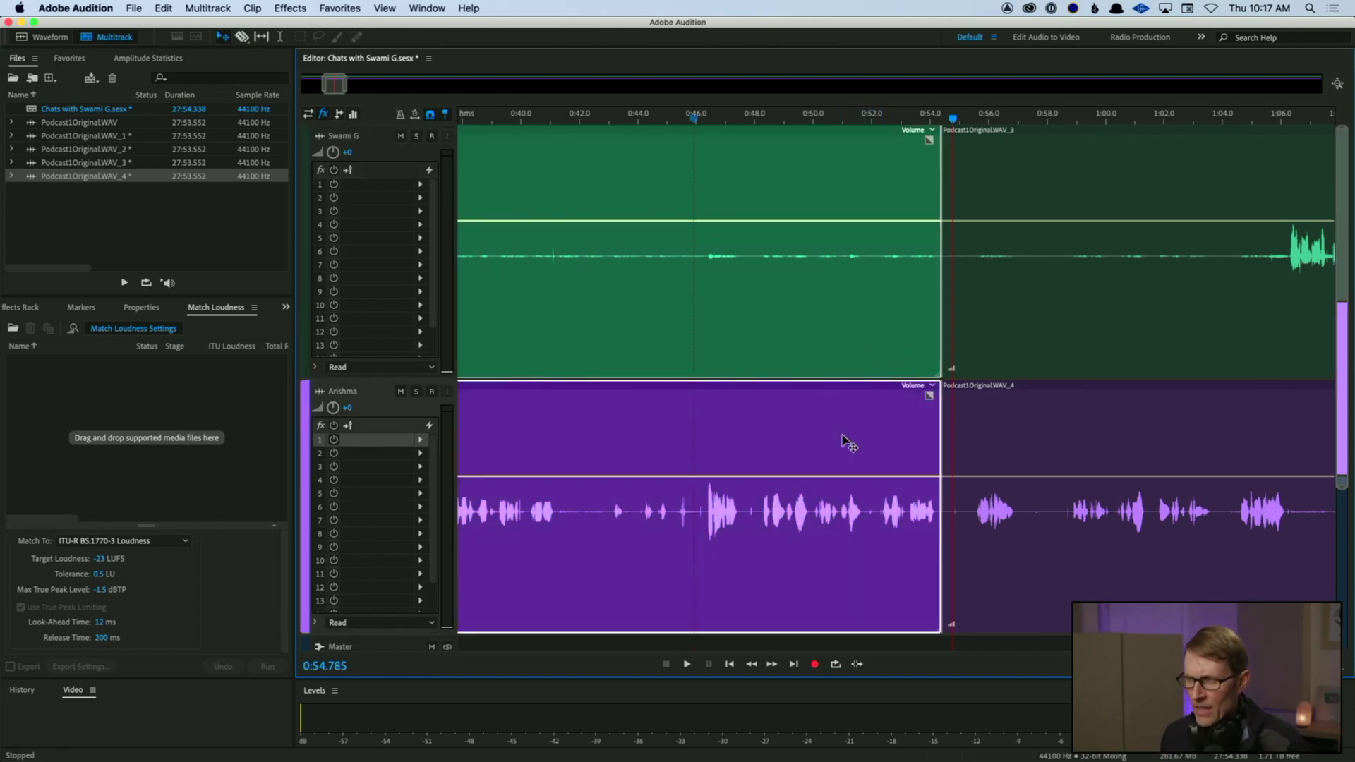
key("Delete")
left_click_drag(842, 300, 1050, 528)
left_click_drag(1149, 308, 387, 274)
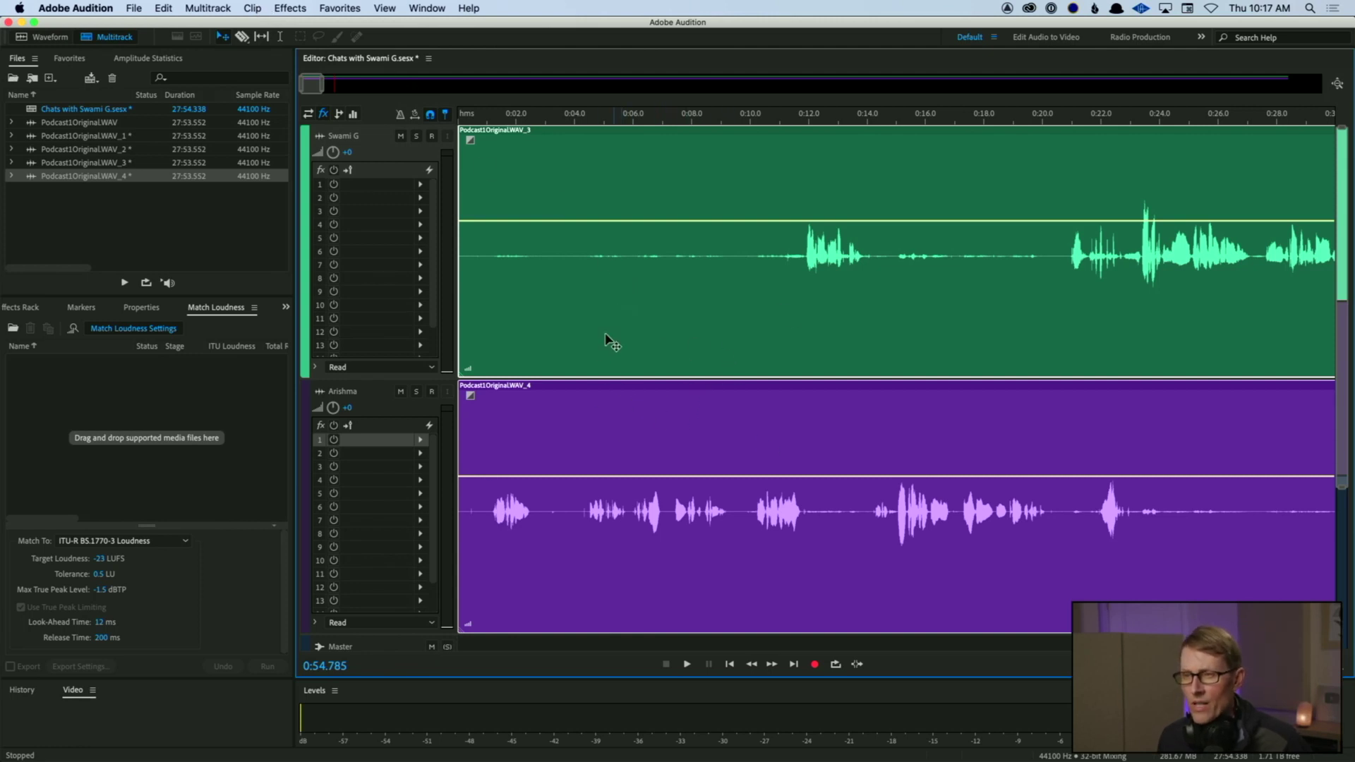
Step: Select the clips on both voice tracks and lock them in time
left_click(607, 438)
left_click(605, 341)
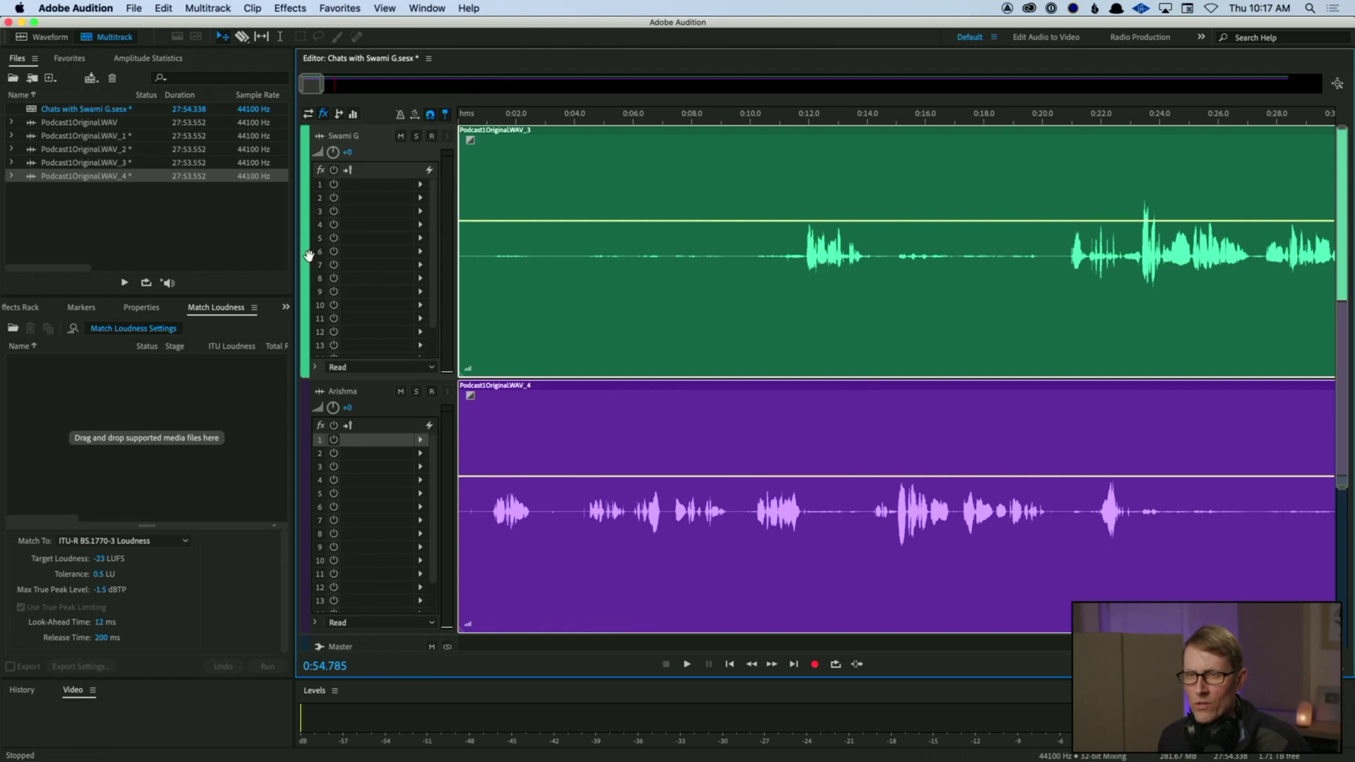
left_click(598, 645)
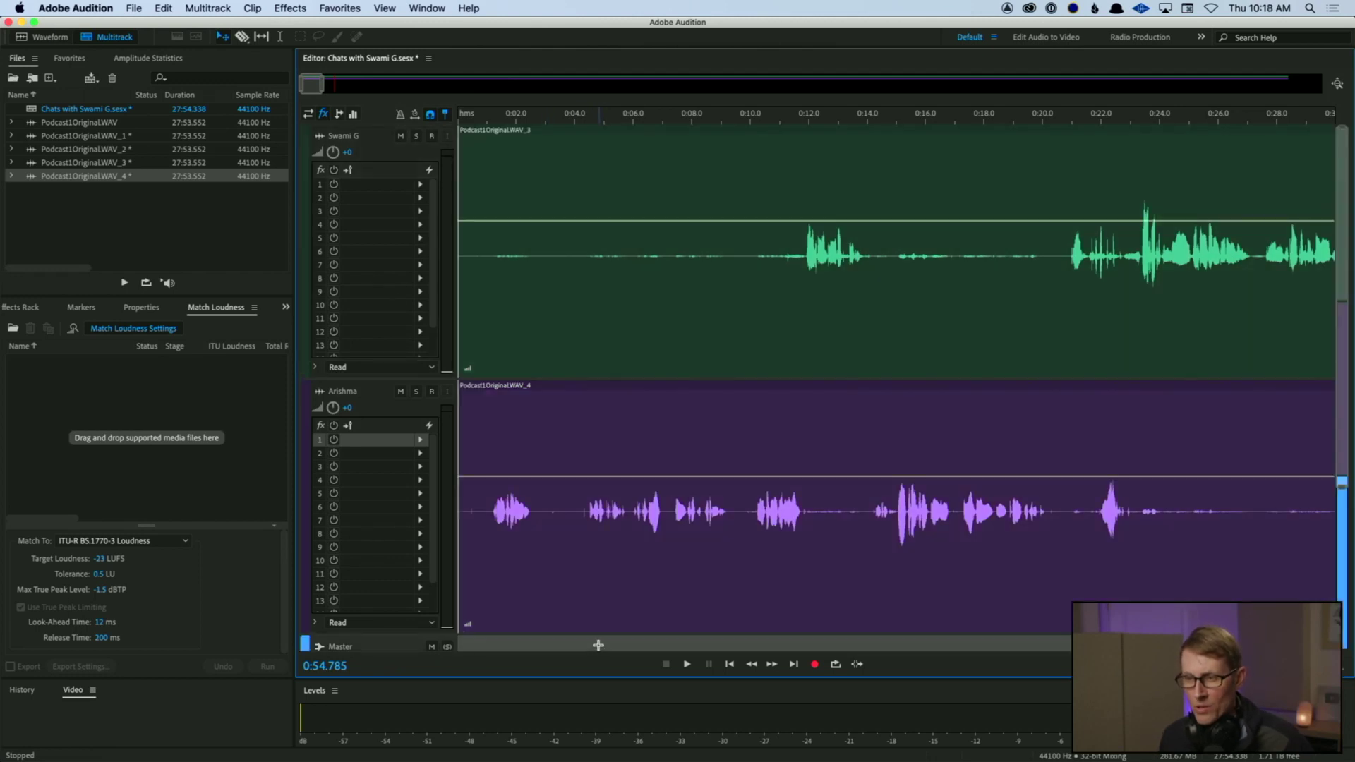
left_click(626, 578)
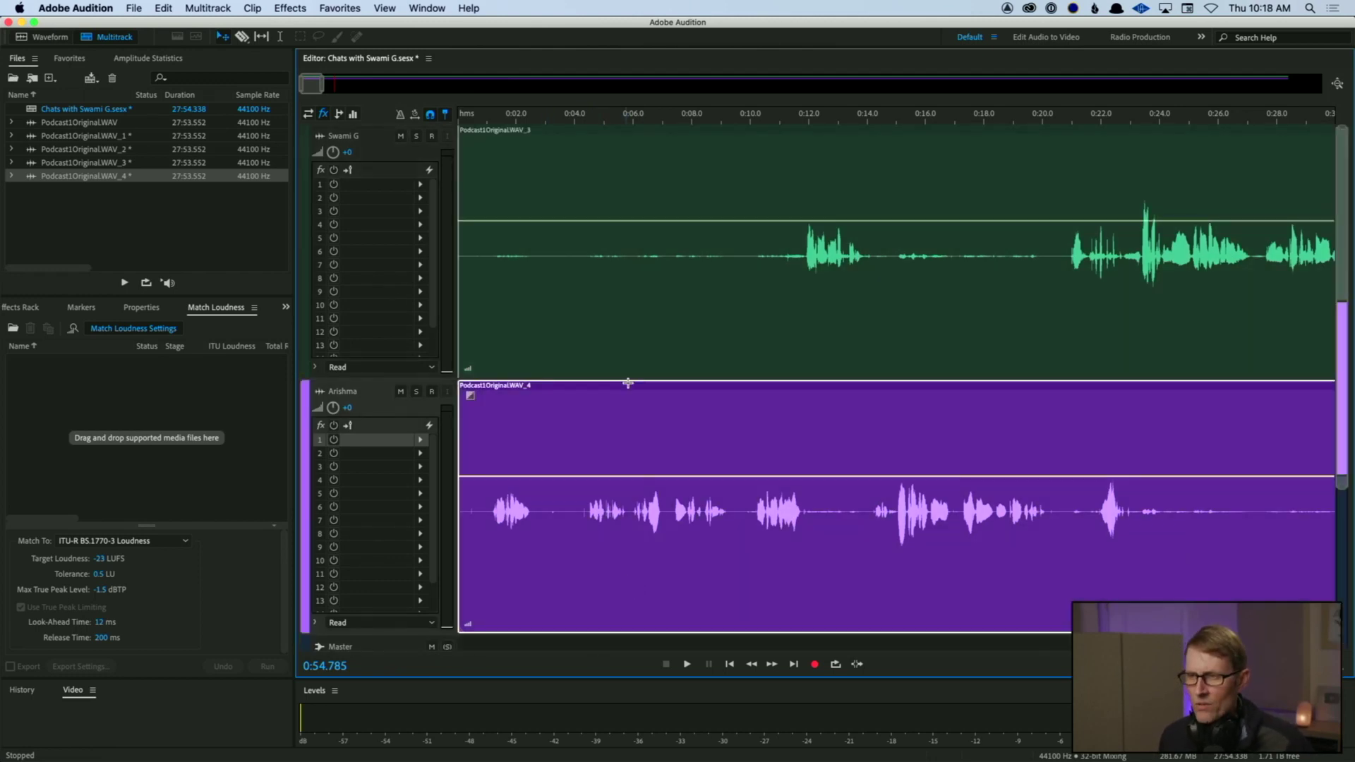
left_click(618, 353, "super")
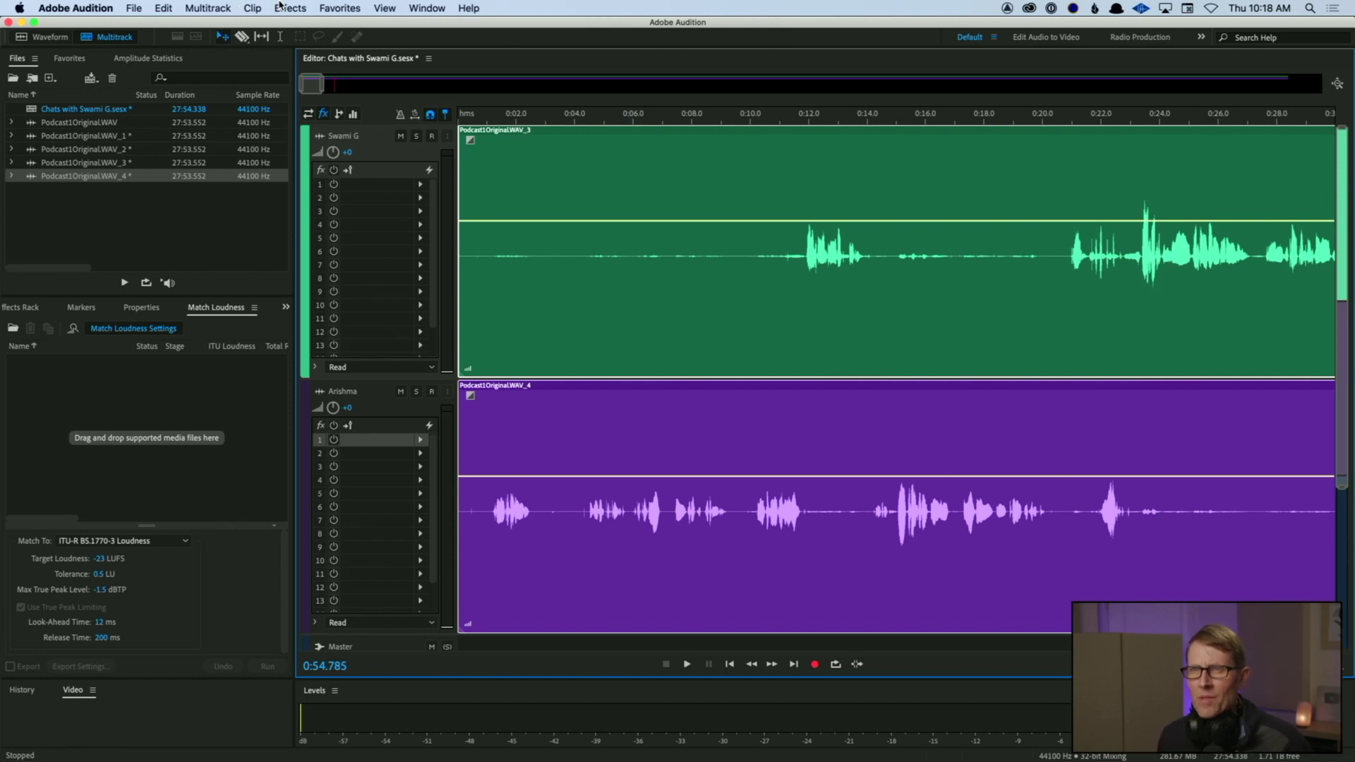
left_click(251, 8)
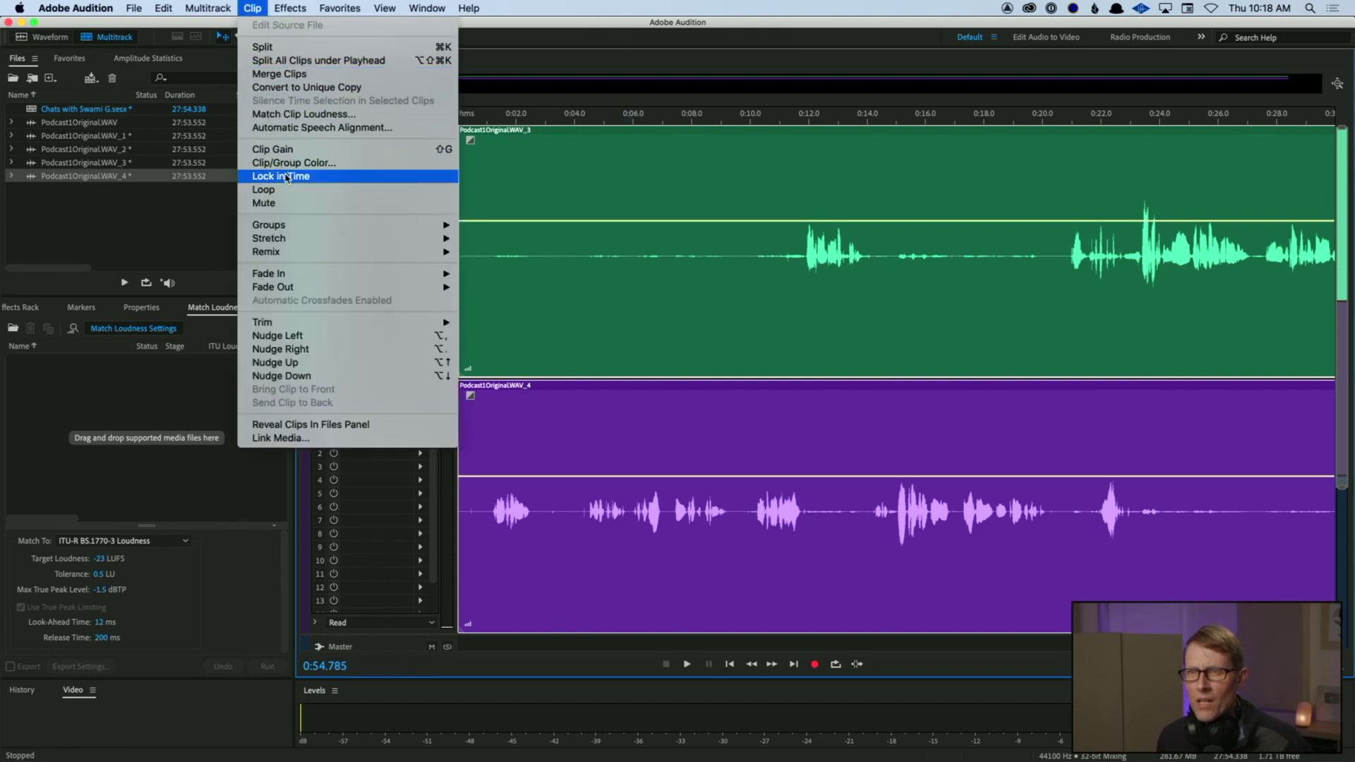
left_click(286, 176)
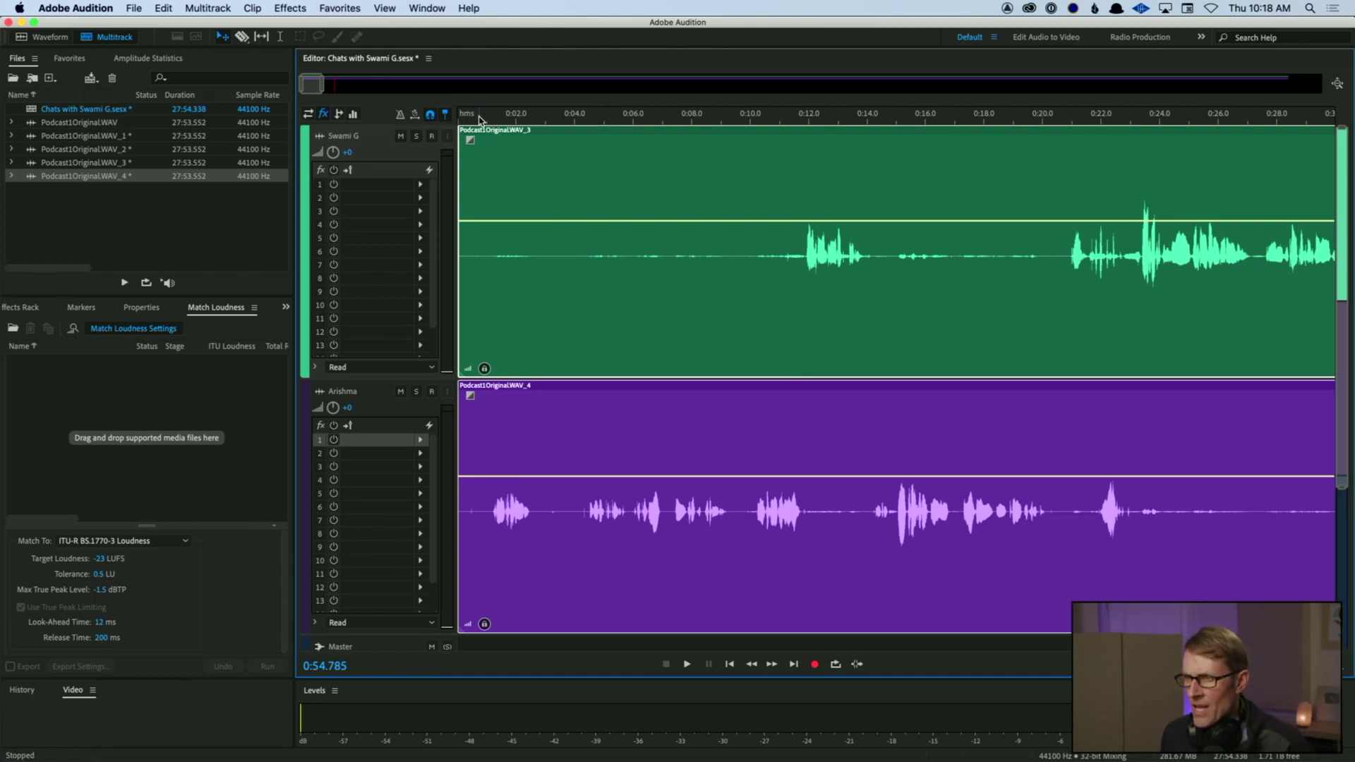
Step: Play the trimmed session from 0:00 to about 0:24.6 to check the new opening
scroll(886, 233, "right", 10)
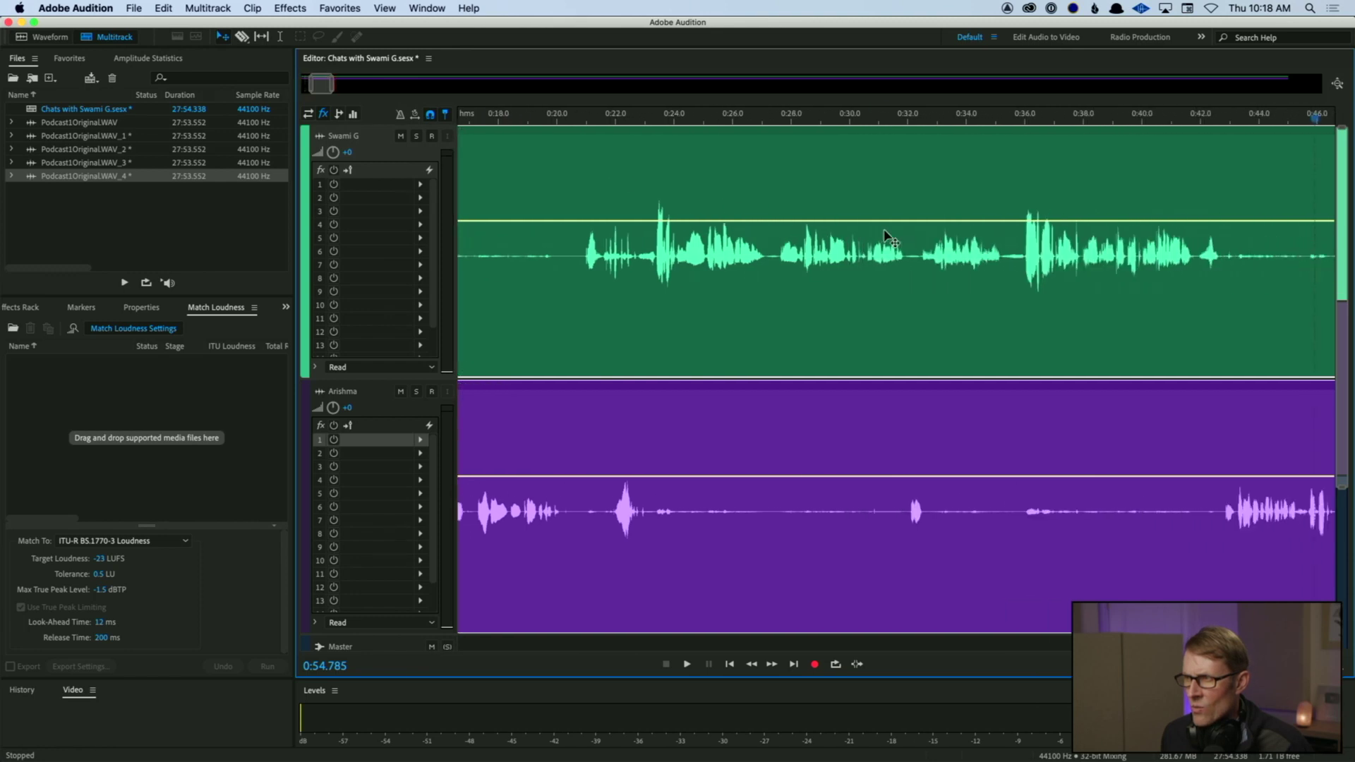
scroll(699, 282, "left", 8)
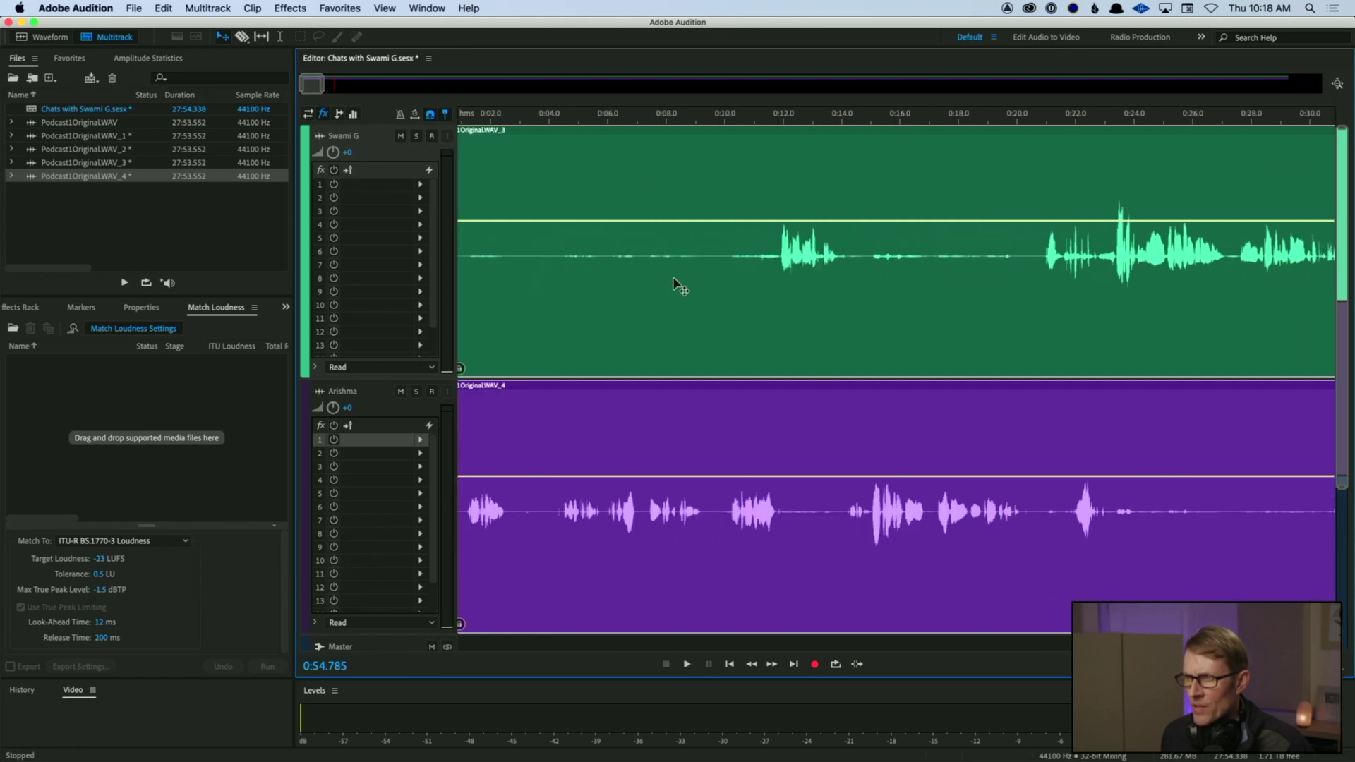
left_click(488, 116)
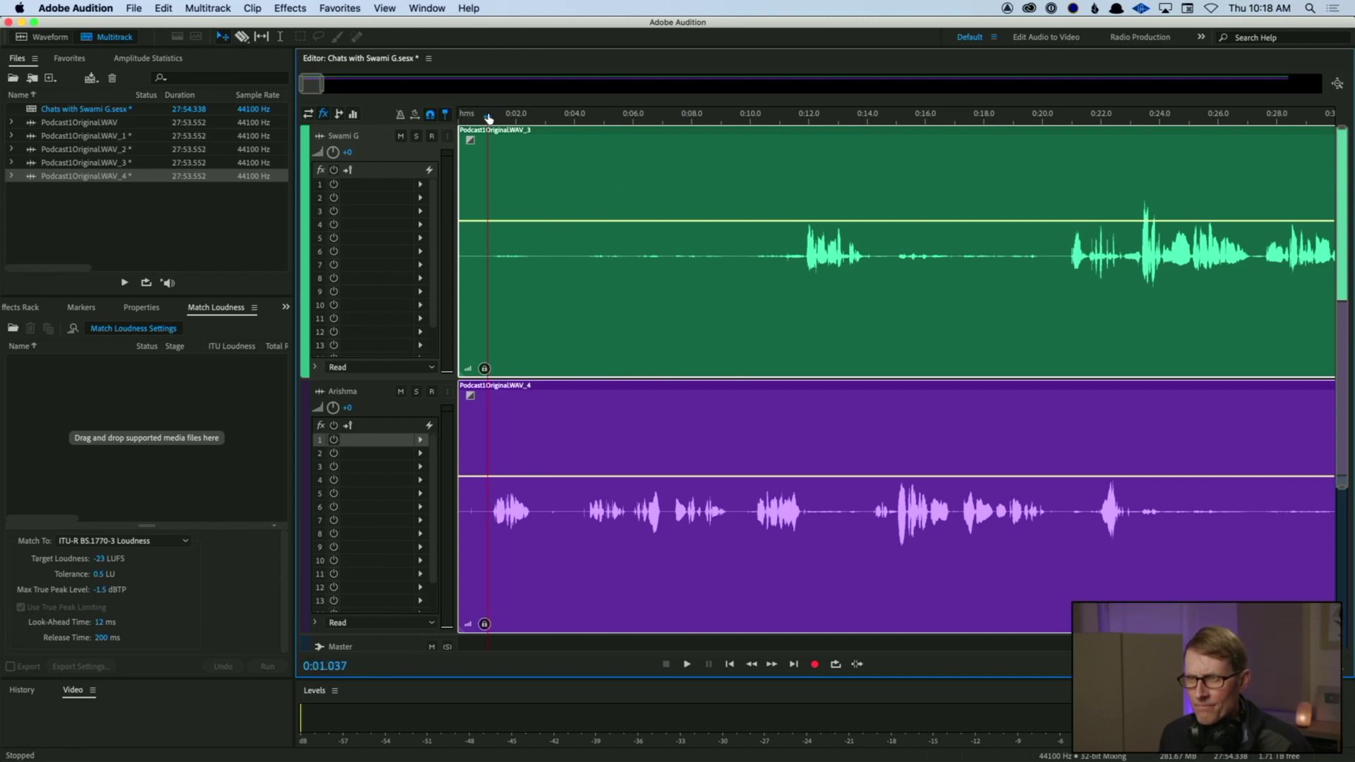
key("Home")
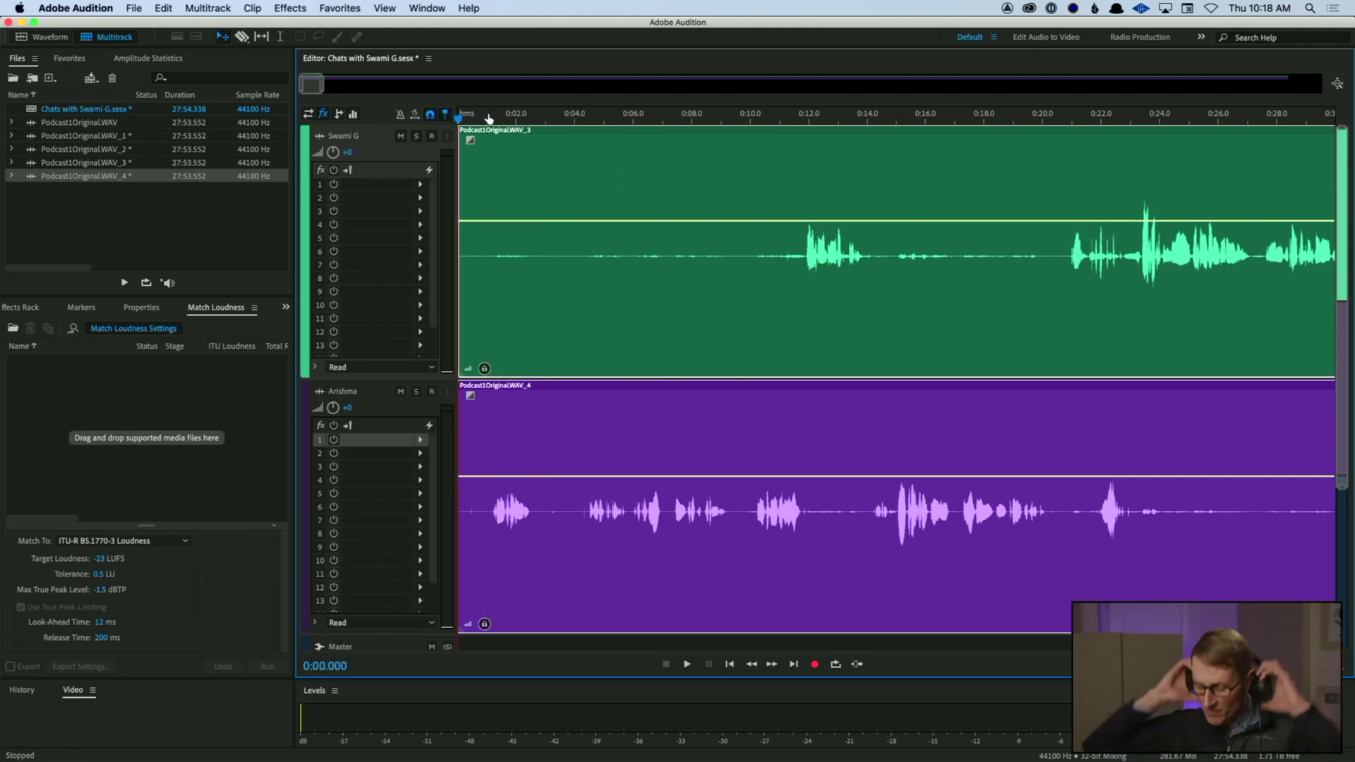
key("space")
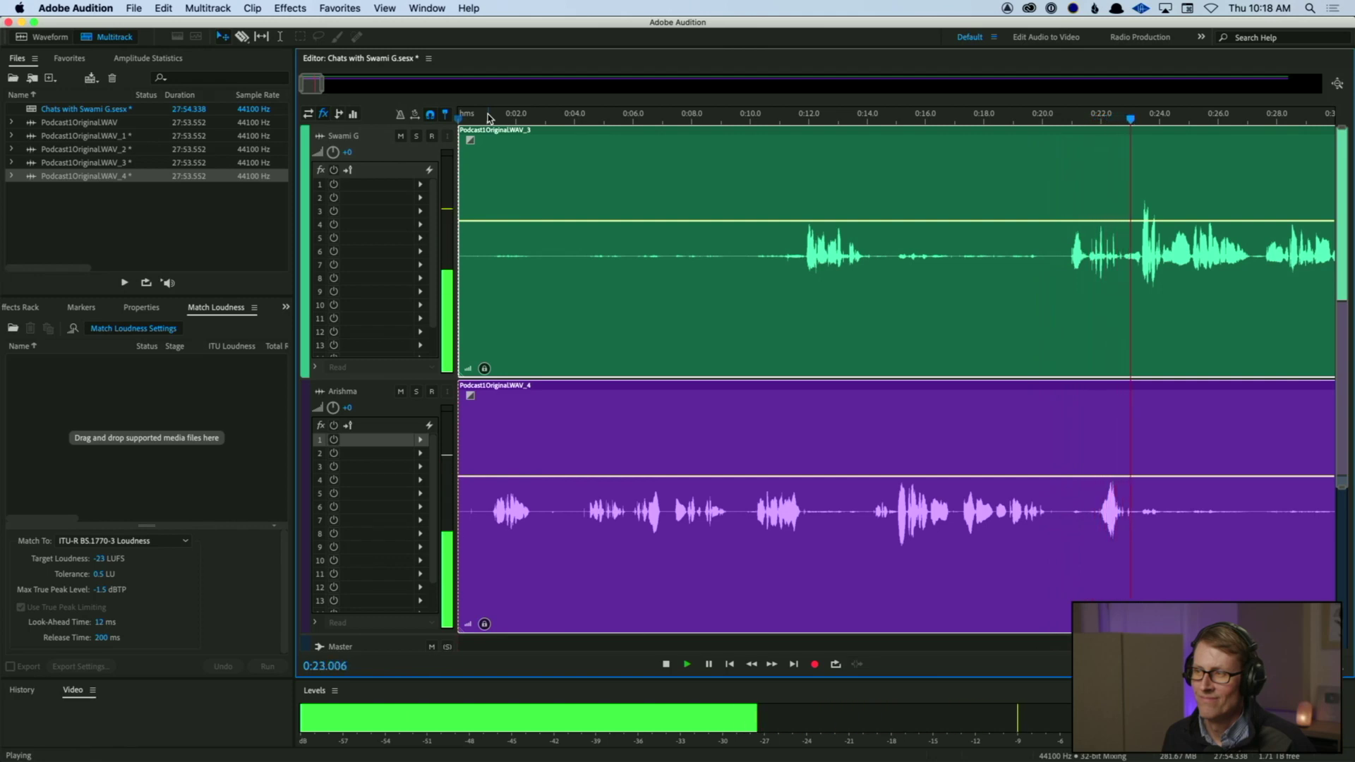
key("space")
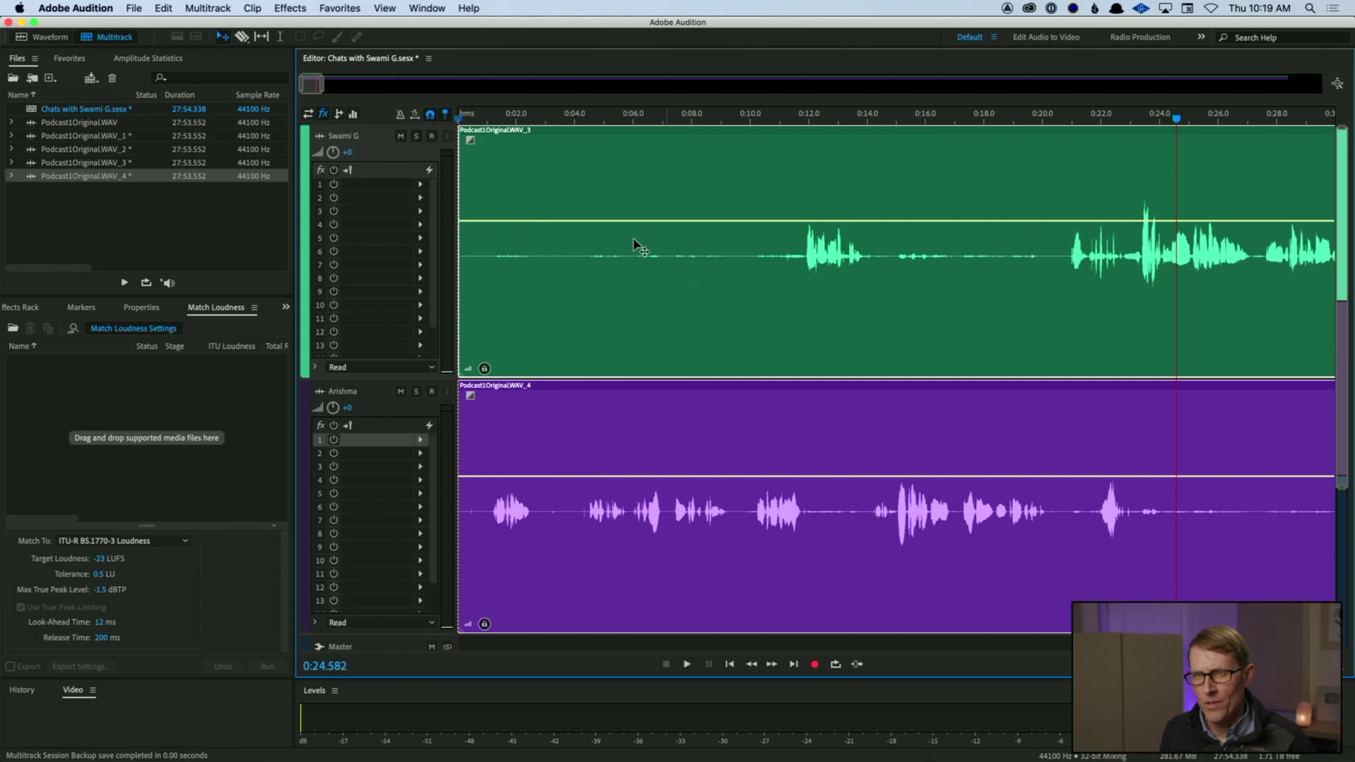
Step: Look through the tracks' input/output, effects and sends controls, finishing with the EQ display shown on both voice tracks
left_click(354, 115)
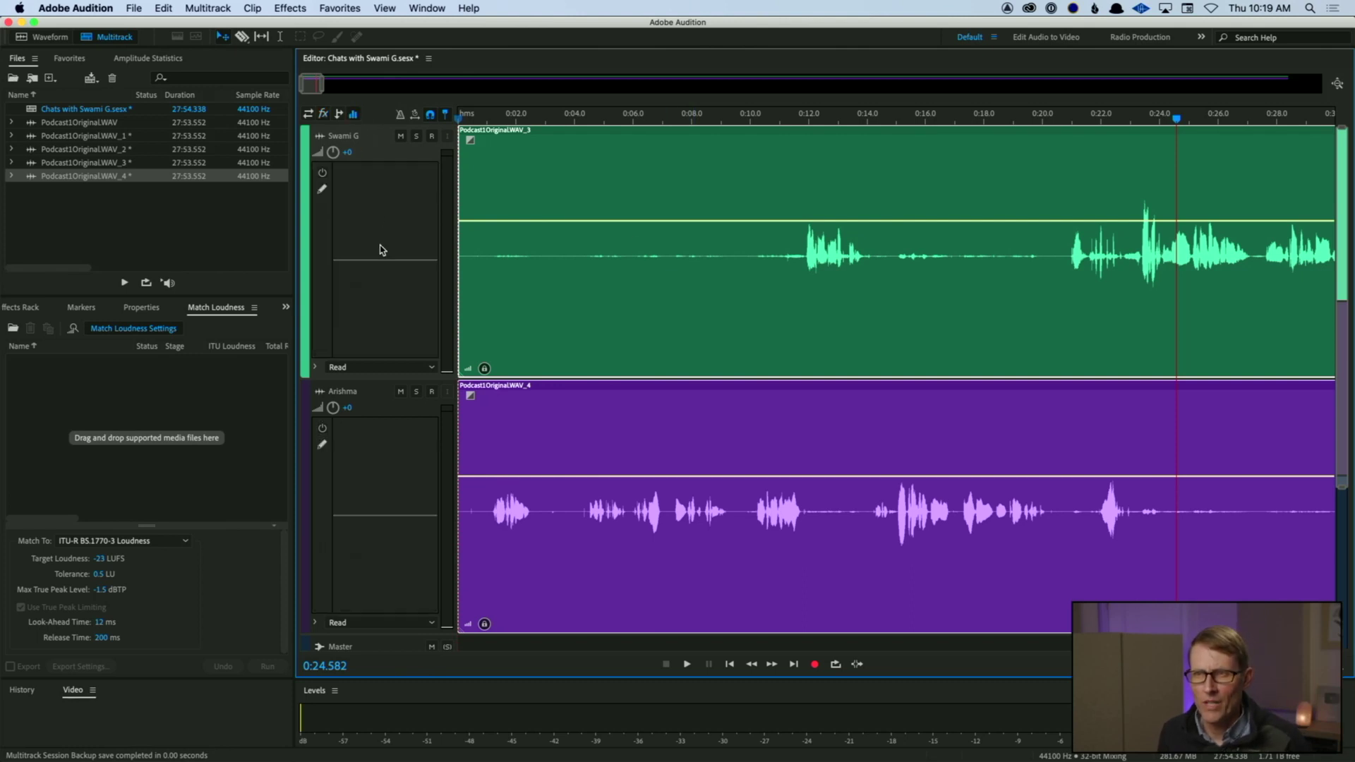
left_click(309, 114)
left_click(323, 113)
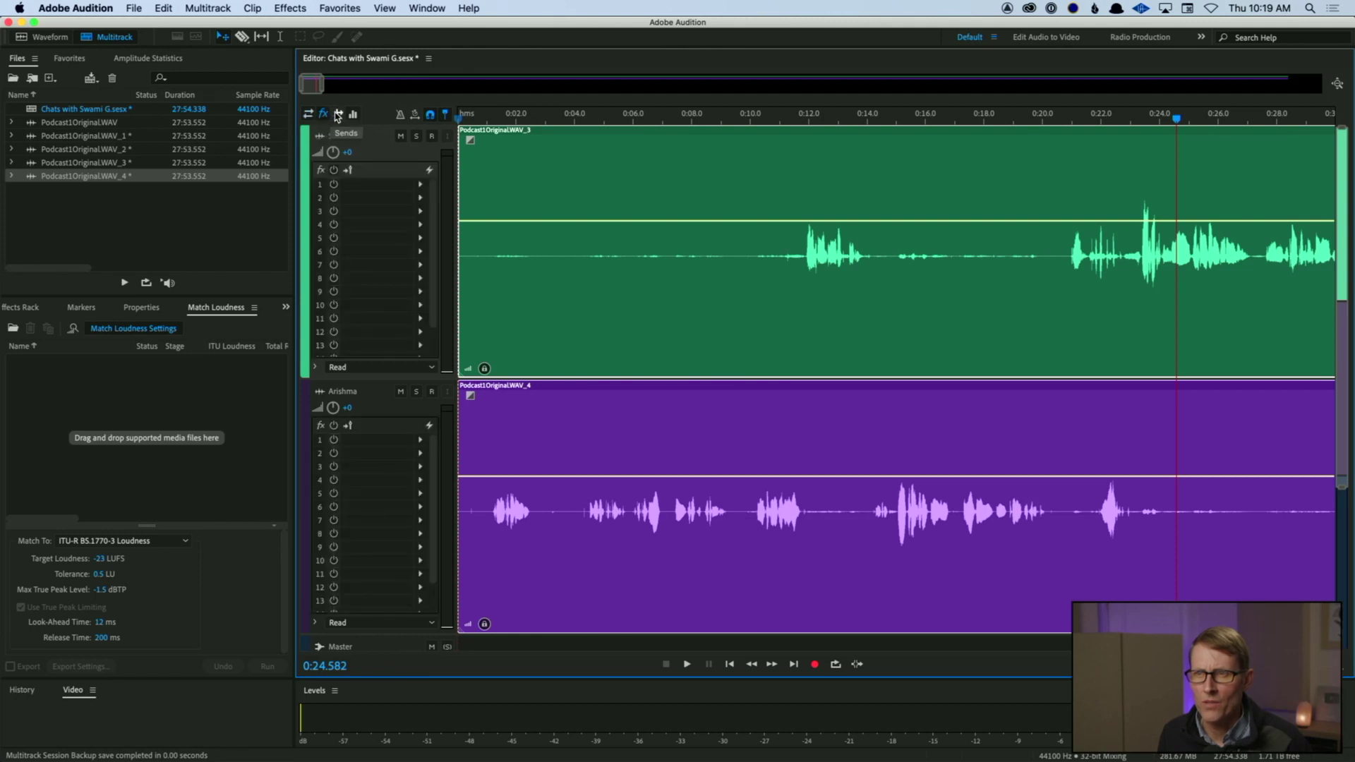
left_click(340, 115)
left_click(354, 115)
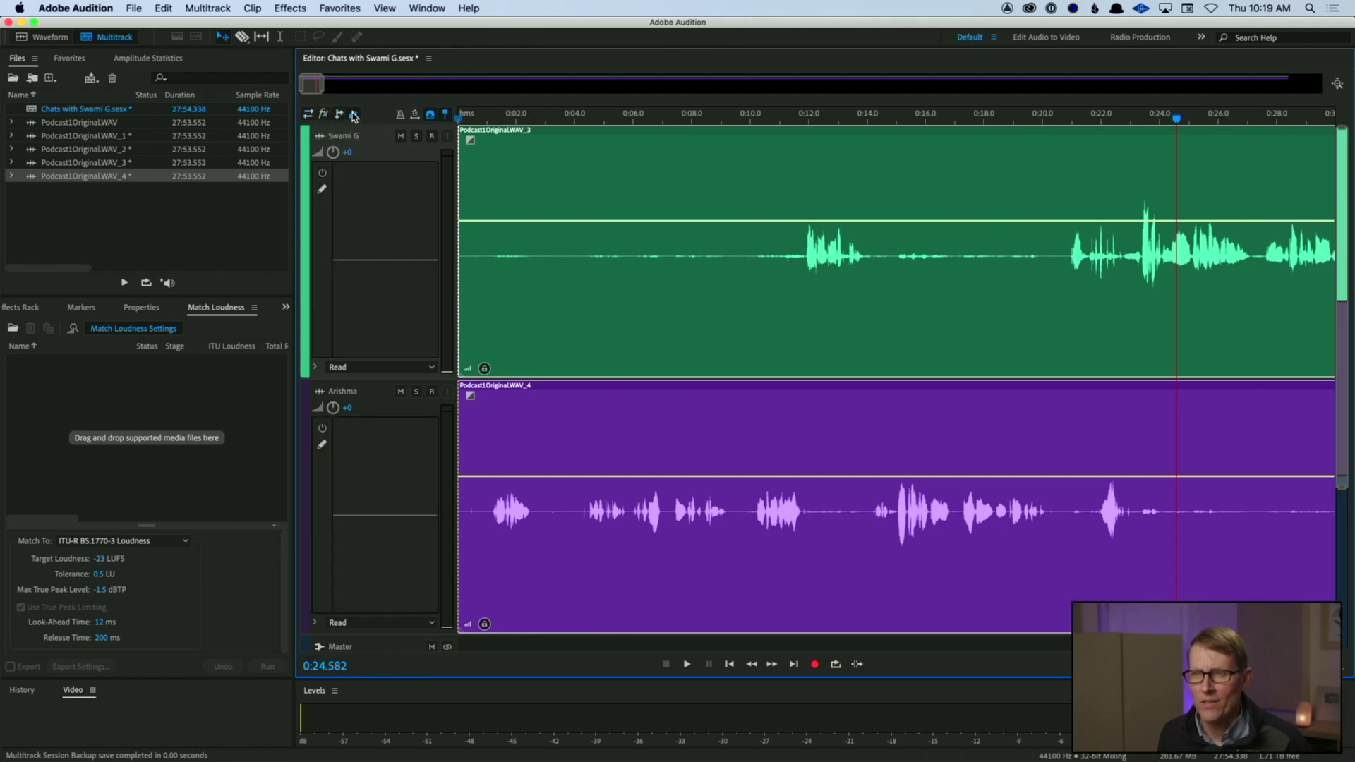
Step: Open the upper voice track's EQ, enable its high-pass and low-pass filters, and set the low-pass frequency to 18000 Hz
double_click(359, 245)
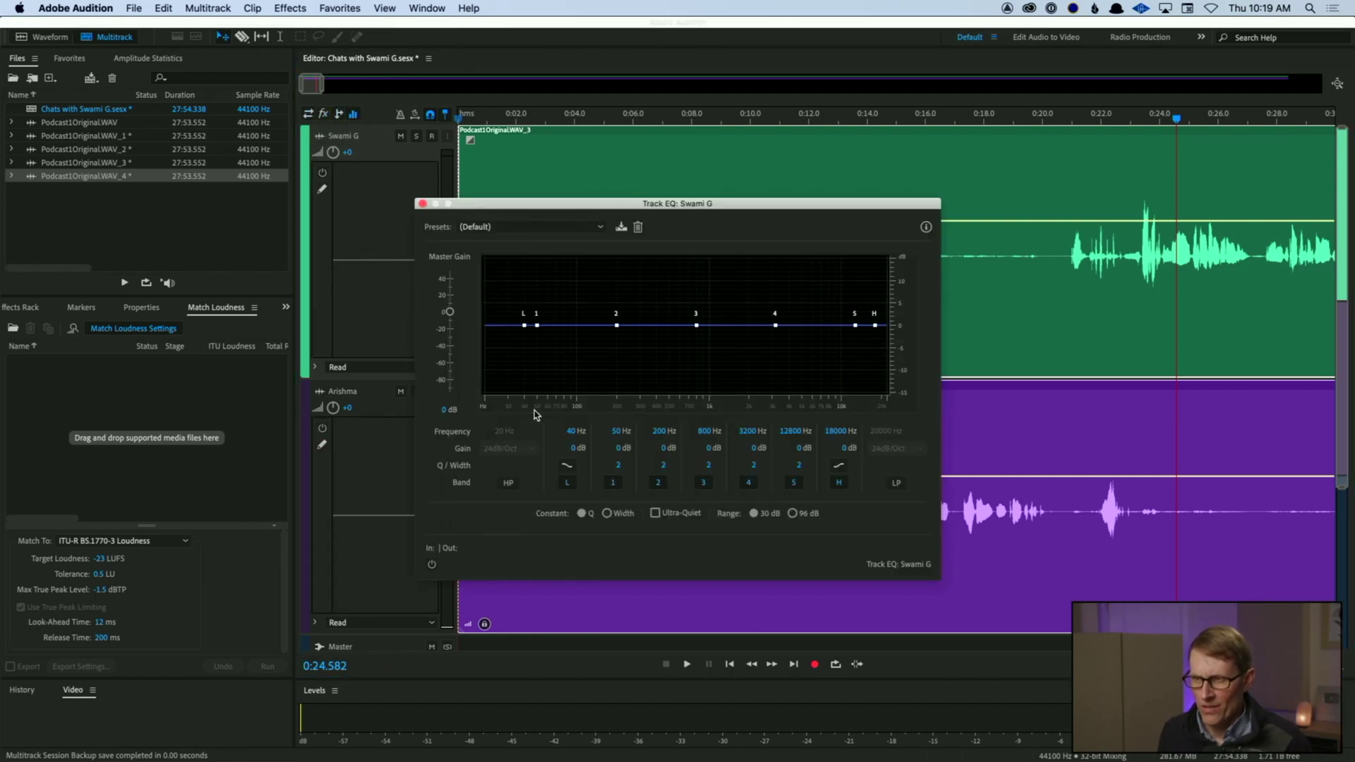
left_click(508, 484)
left_click(896, 483)
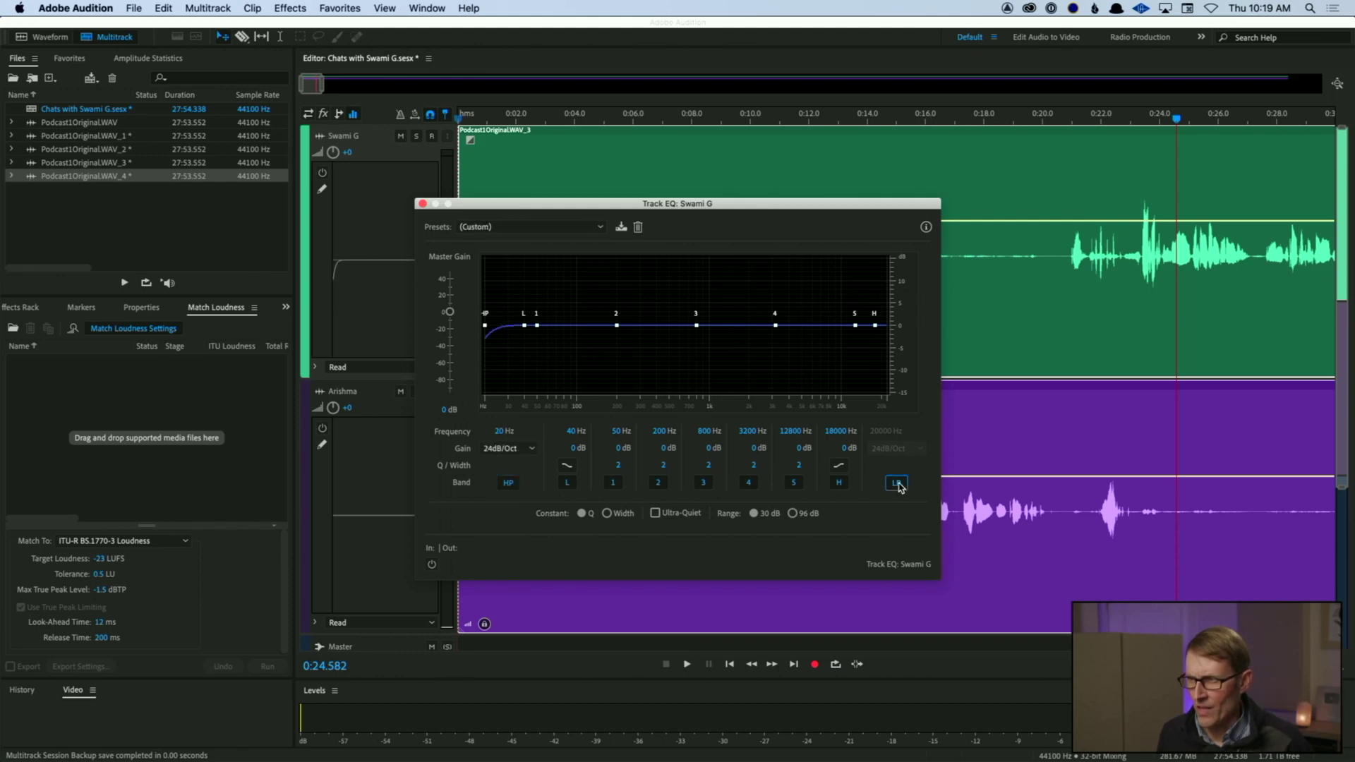
left_click(876, 433)
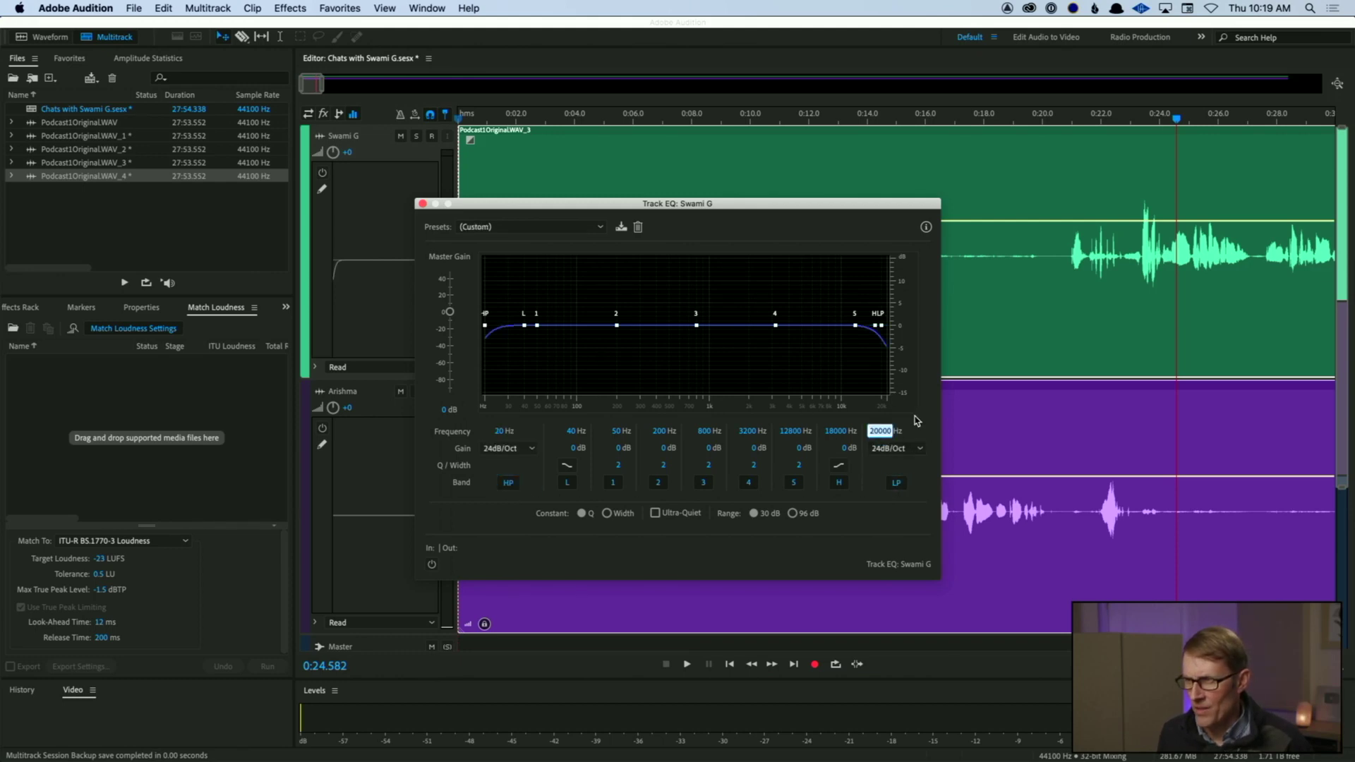
type("18")
key("Return")
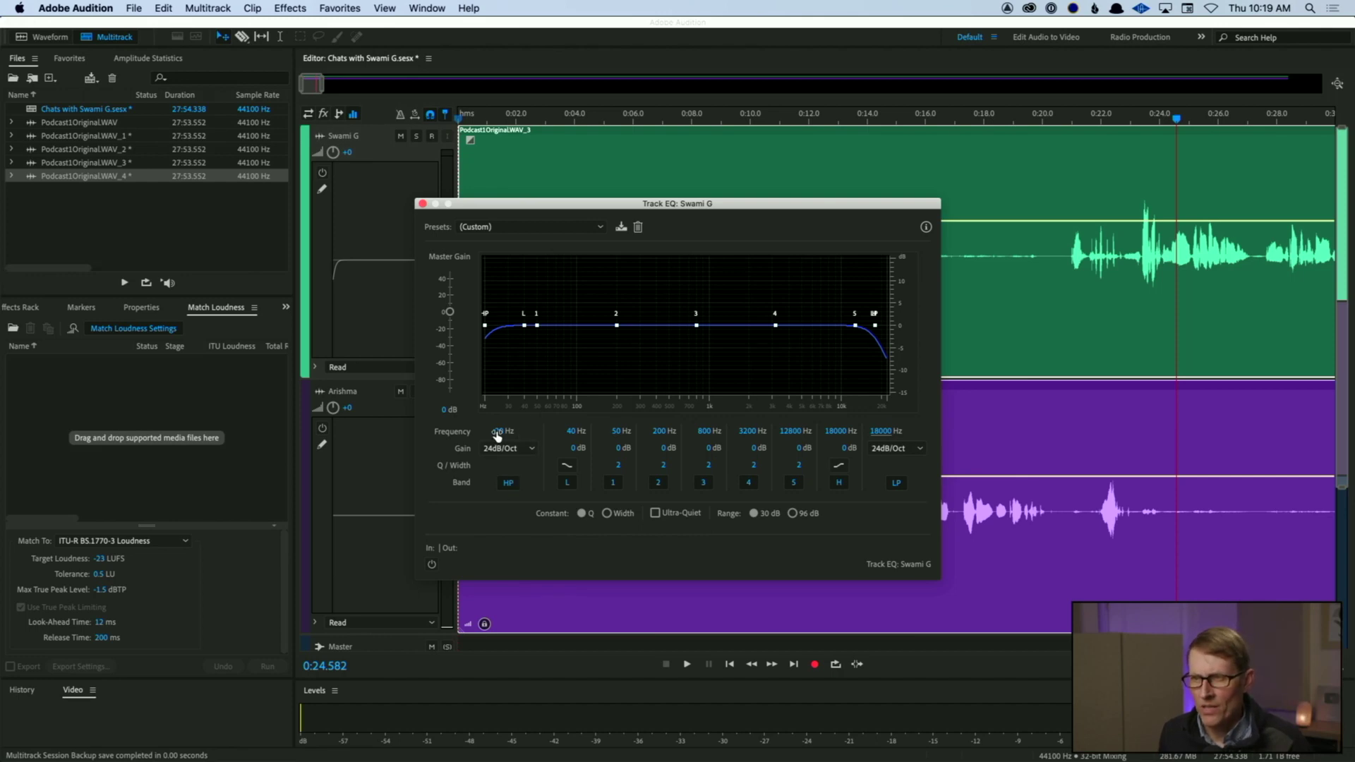
Step: Set the upper voice track's high-pass frequency to 65 Hz and switch its EQ on
left_click(499, 434)
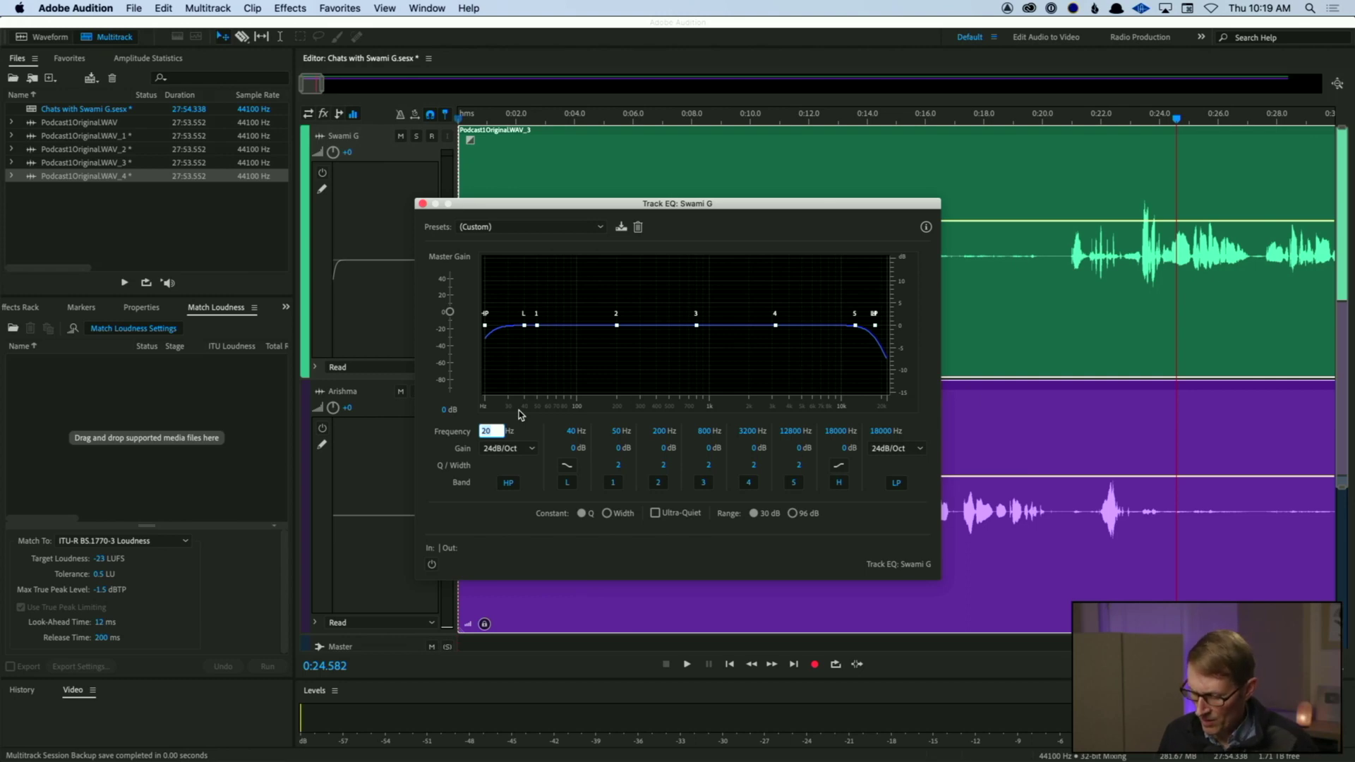
key("Return")
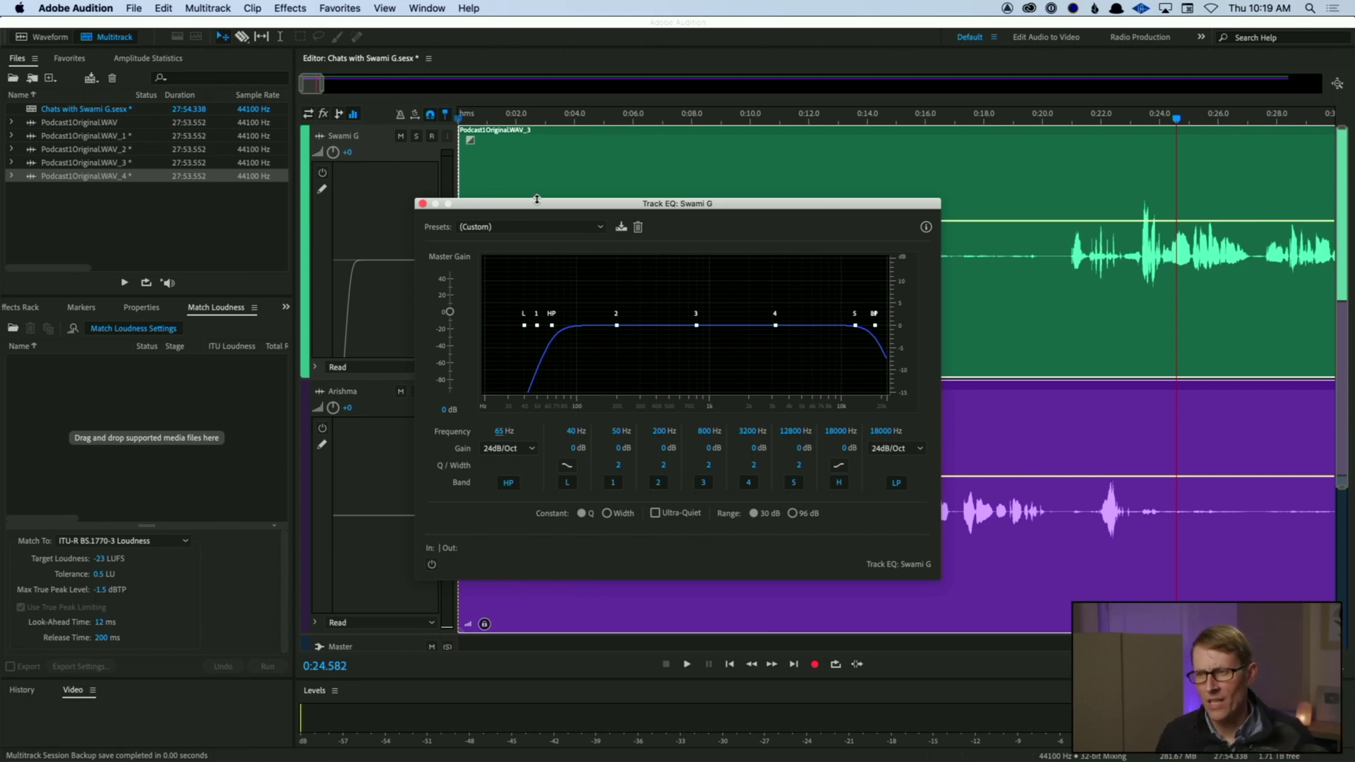
left_click(433, 565)
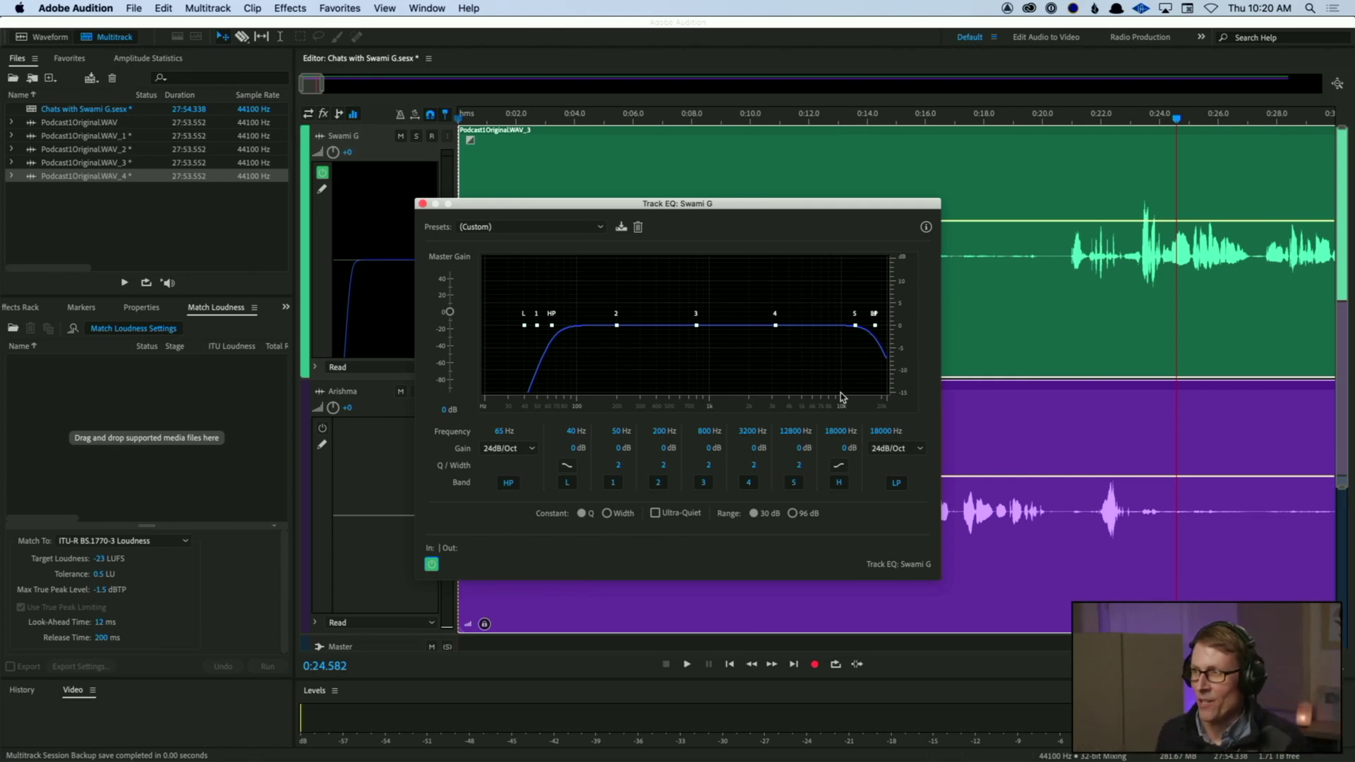
Step: Play the session while trying a 53 Hz high-pass frequency on the upper voice, restore 65 Hz, and close the track EQ
key("space")
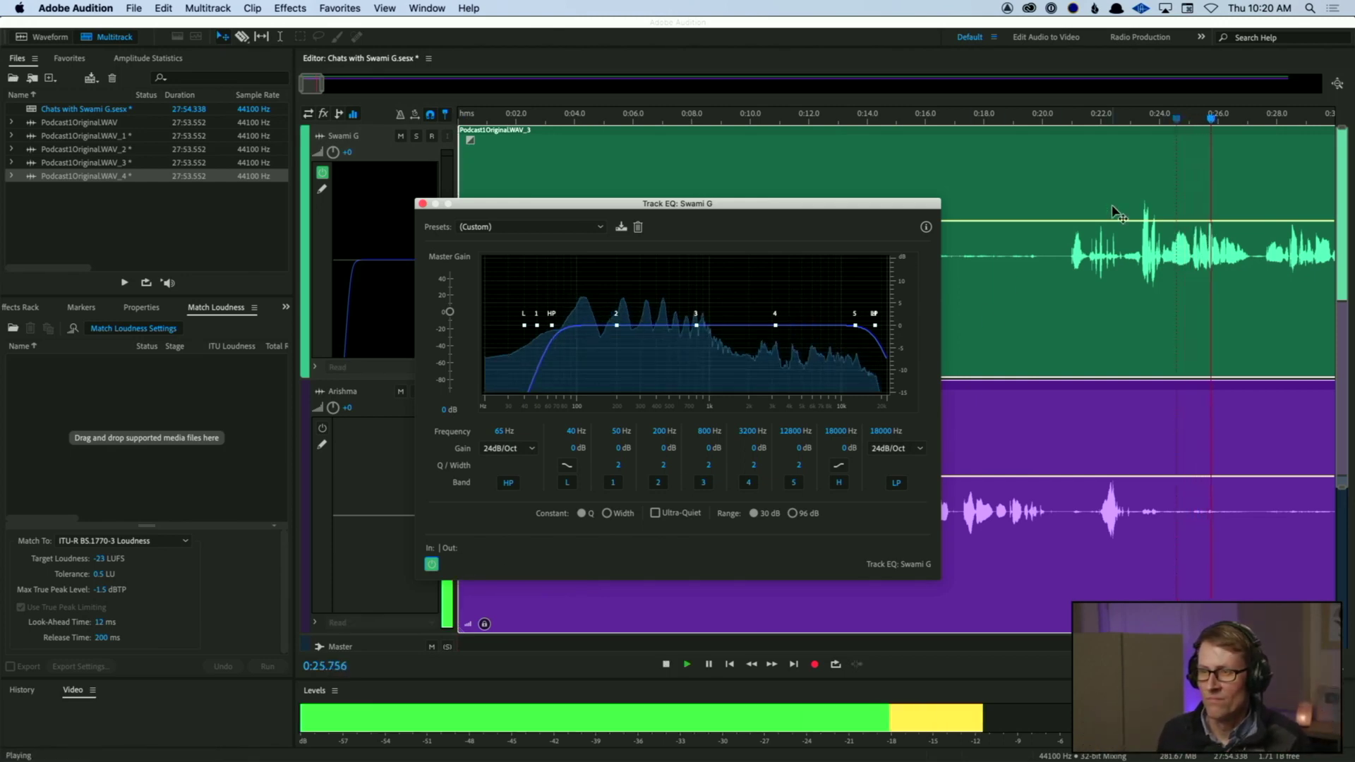
left_click_drag(499, 433, 493, 437)
left_click(493, 436)
type("65")
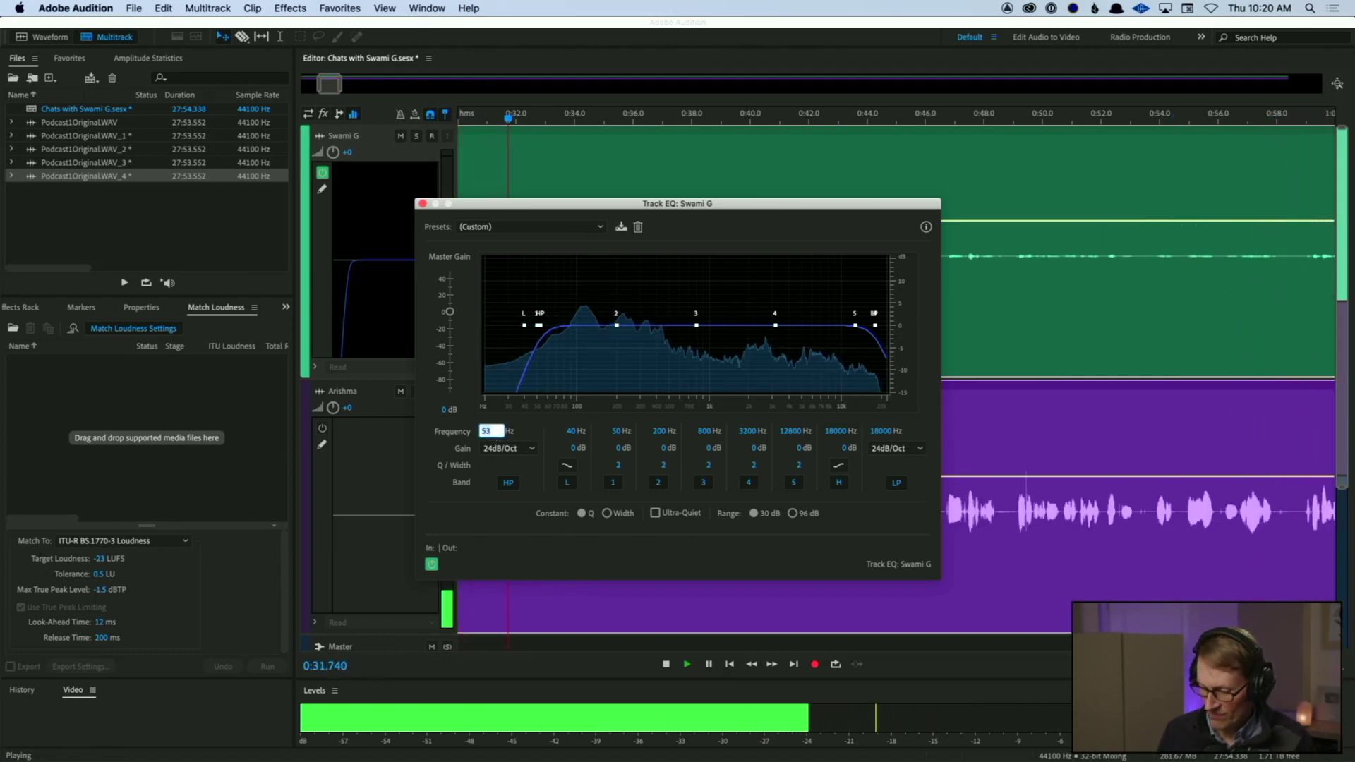
key("Return")
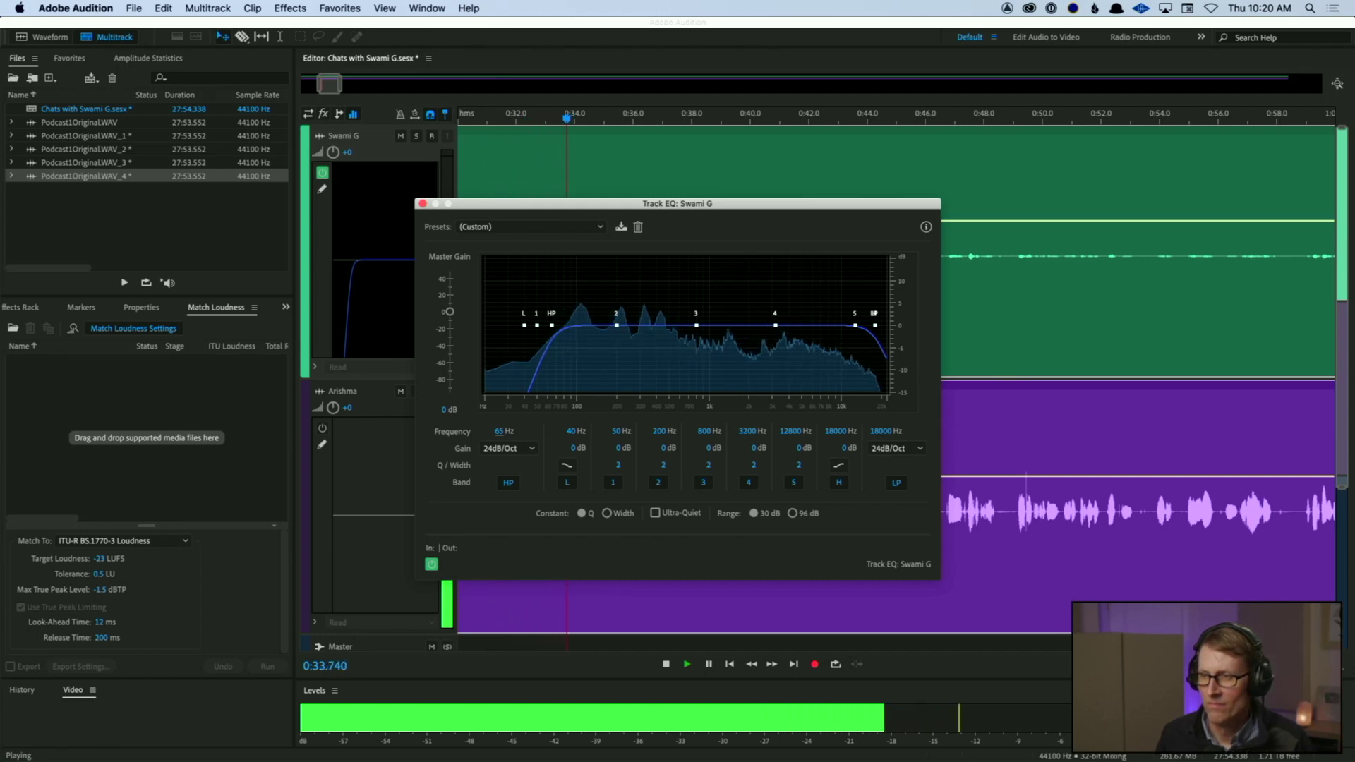
key("space")
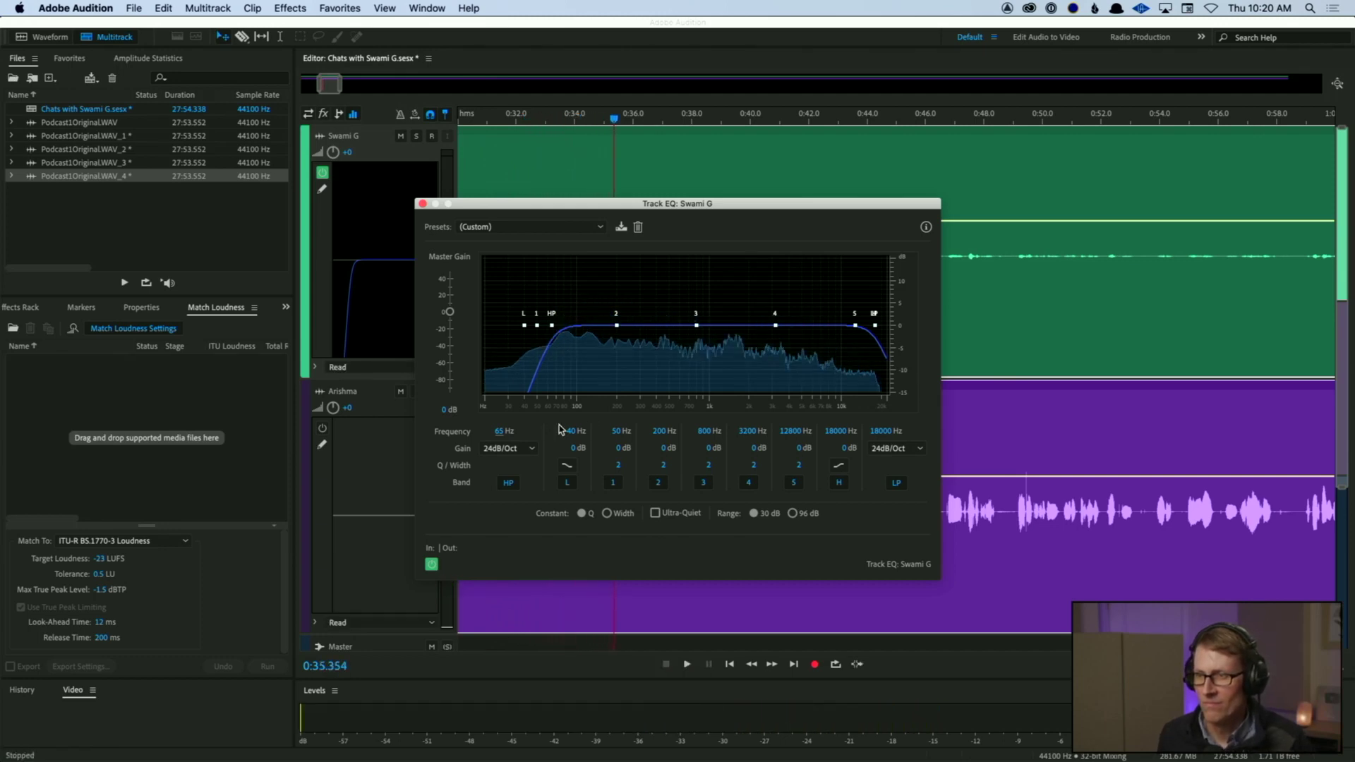
left_click(422, 204)
Step: Open the lower voice track's EQ, enable its high-pass and low-pass filters, and set the low-pass frequency to 18000 Hz
double_click(400, 474)
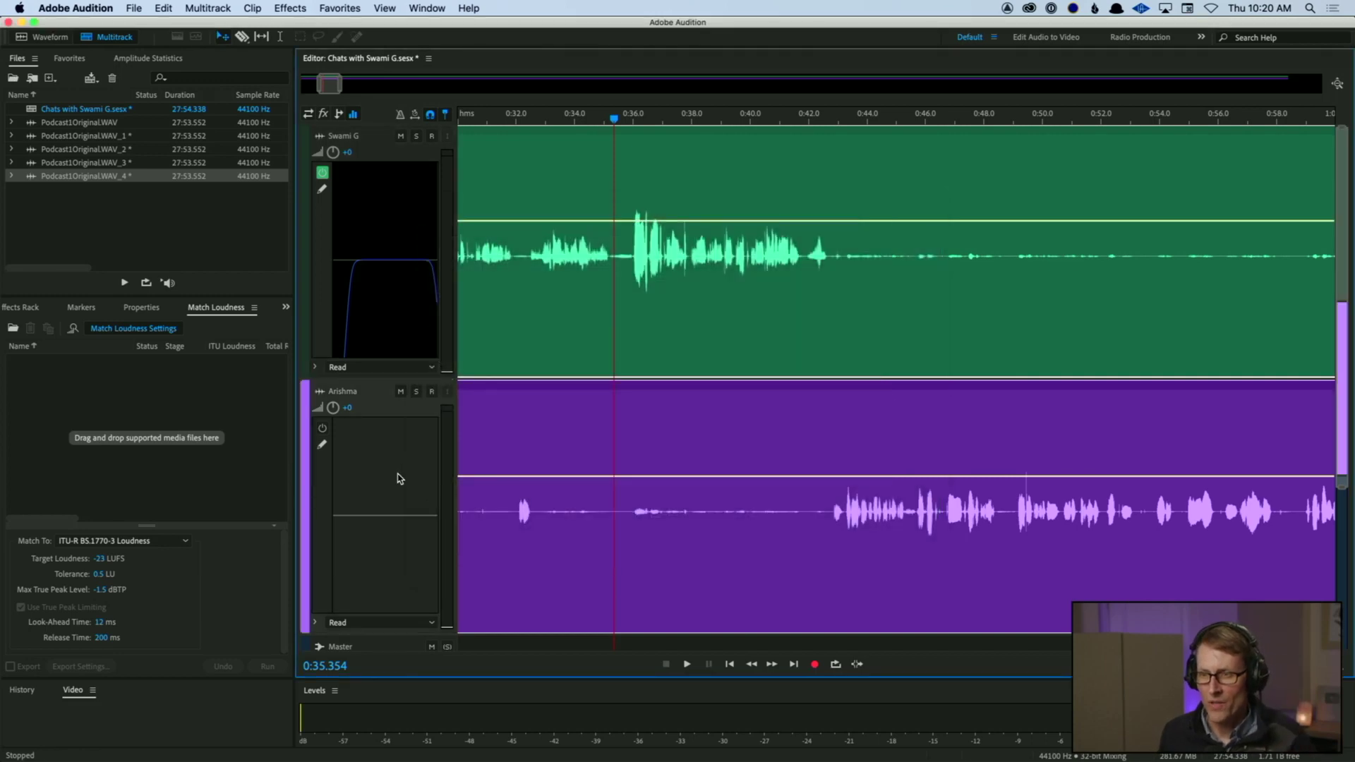
left_click(508, 483)
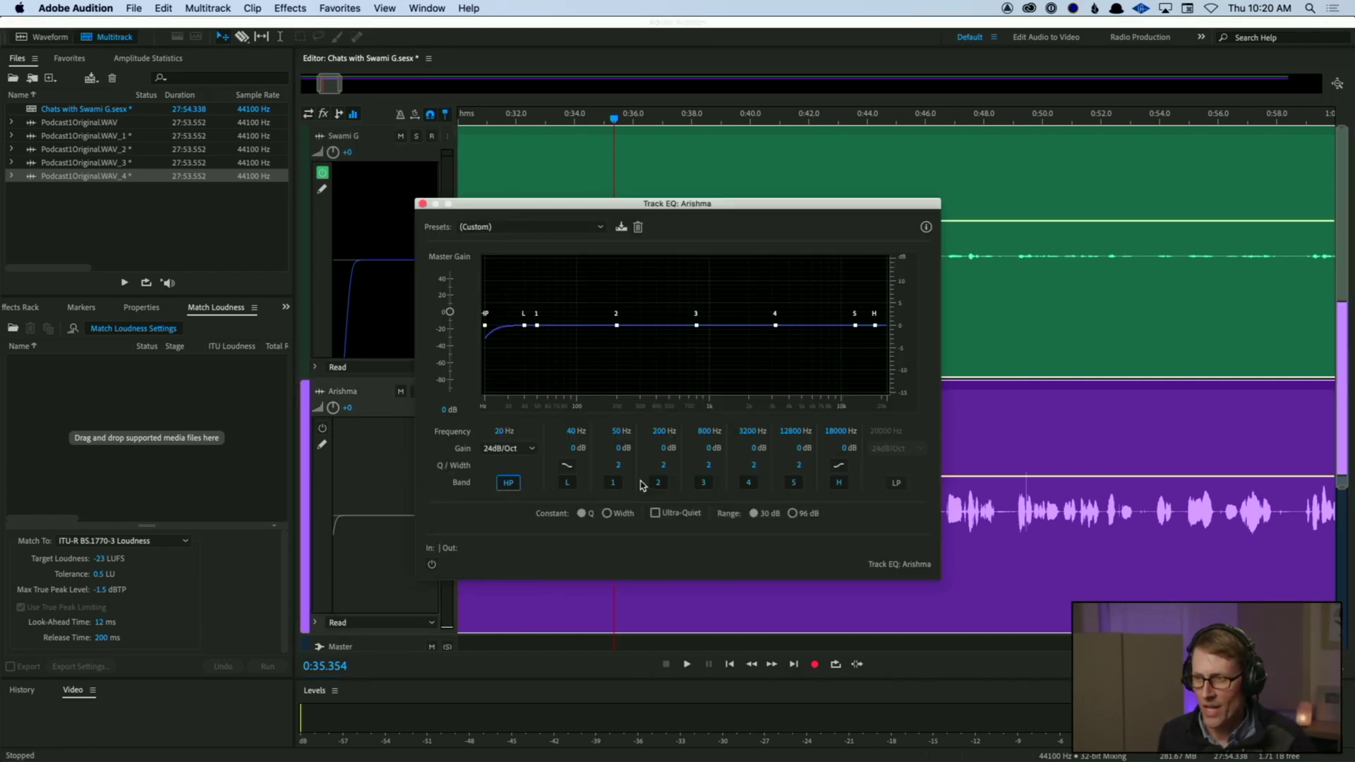
left_click(896, 482)
left_click(881, 432)
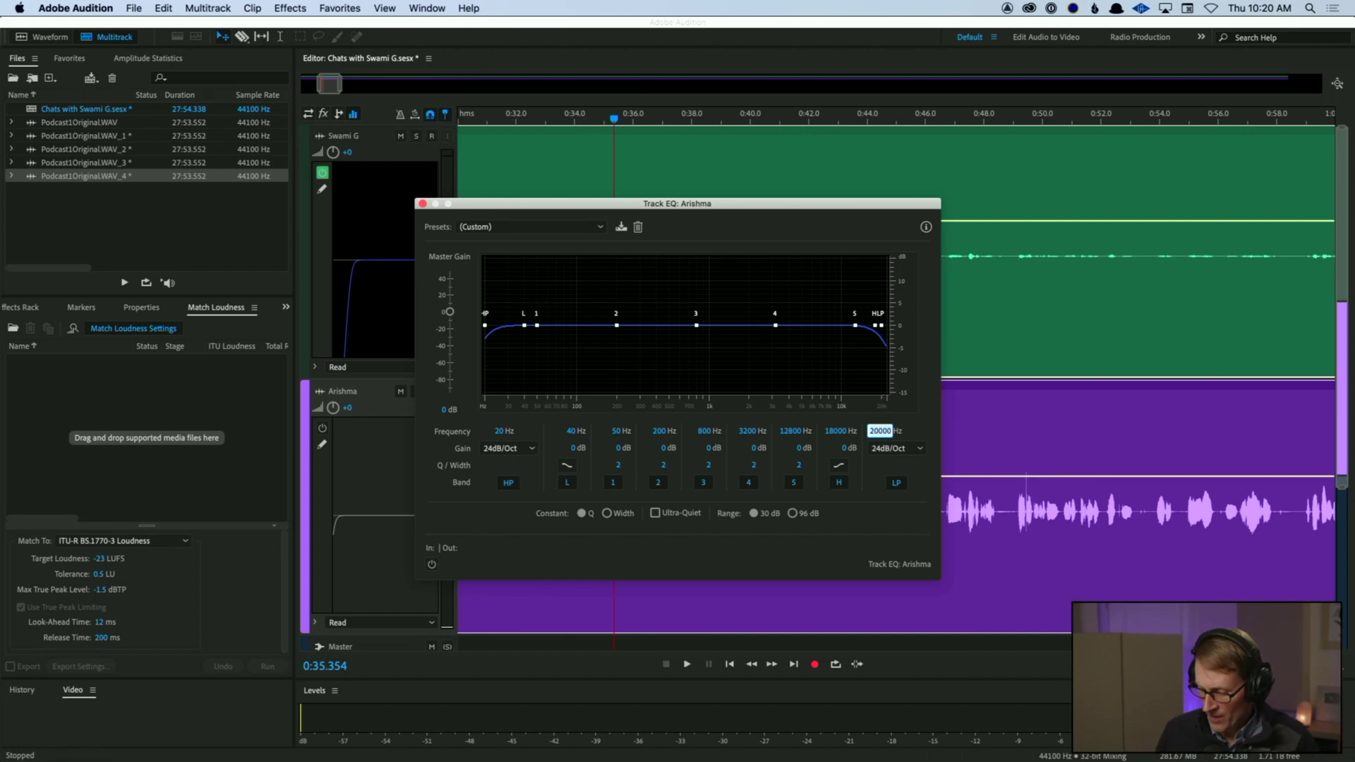
type("18000")
key("Return")
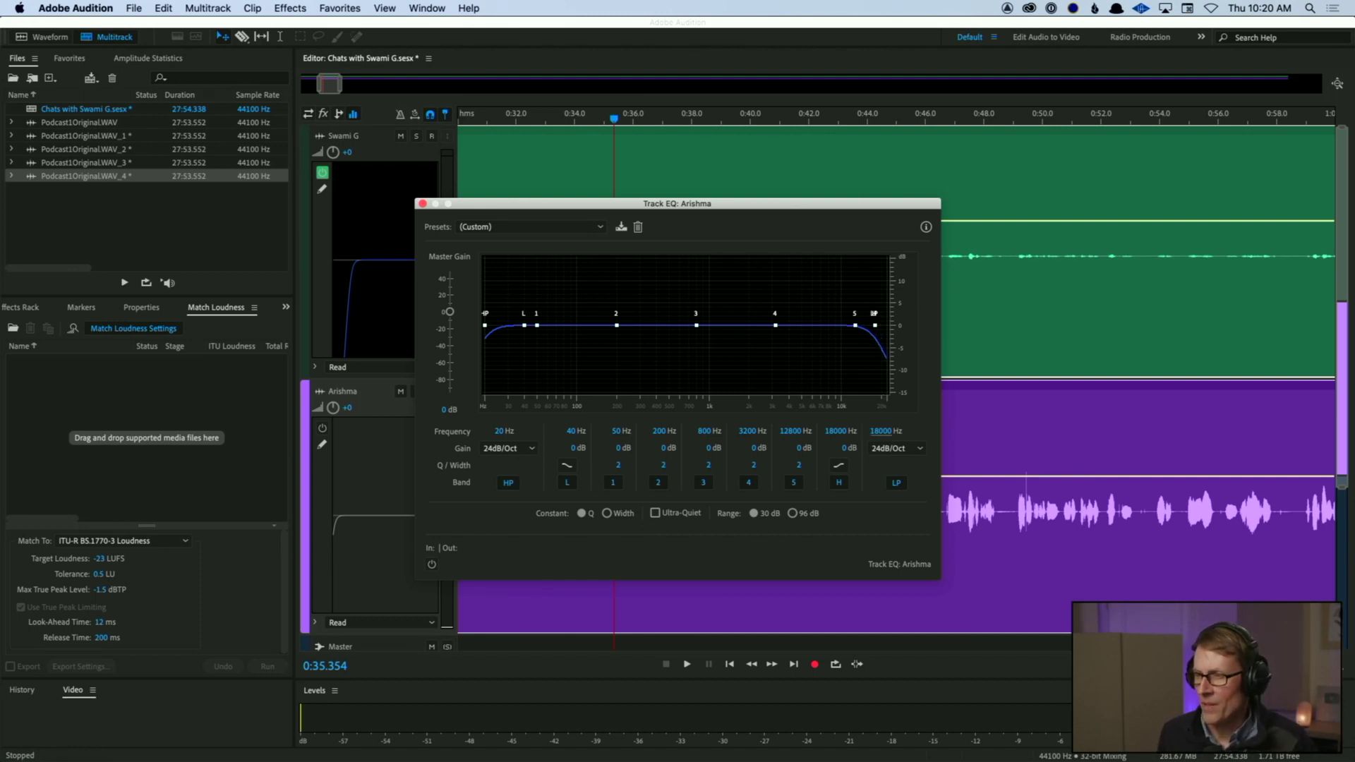
Step: Set the high-pass frequency of the lower voice track's EQ to about 107 Hz
left_click(495, 432)
left_click(512, 420)
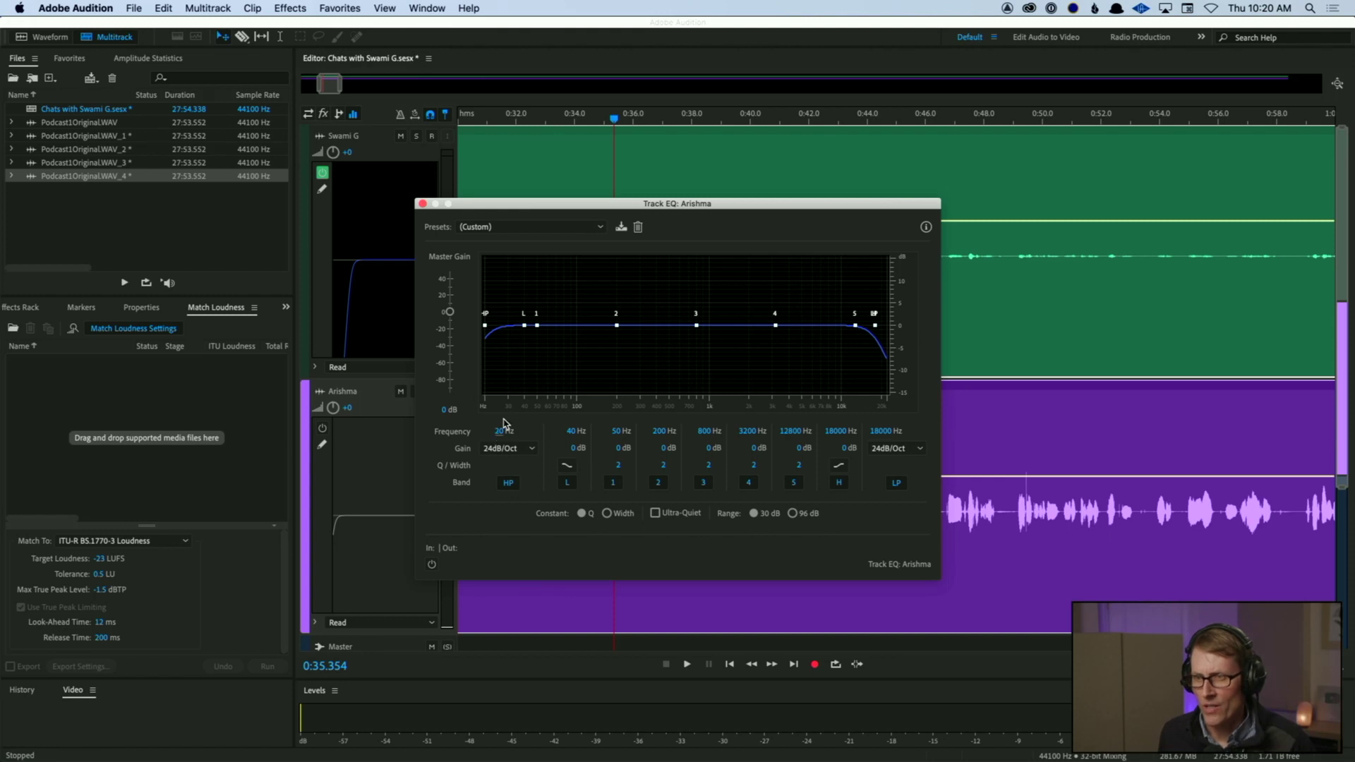
left_click_drag(491, 432, 595, 438)
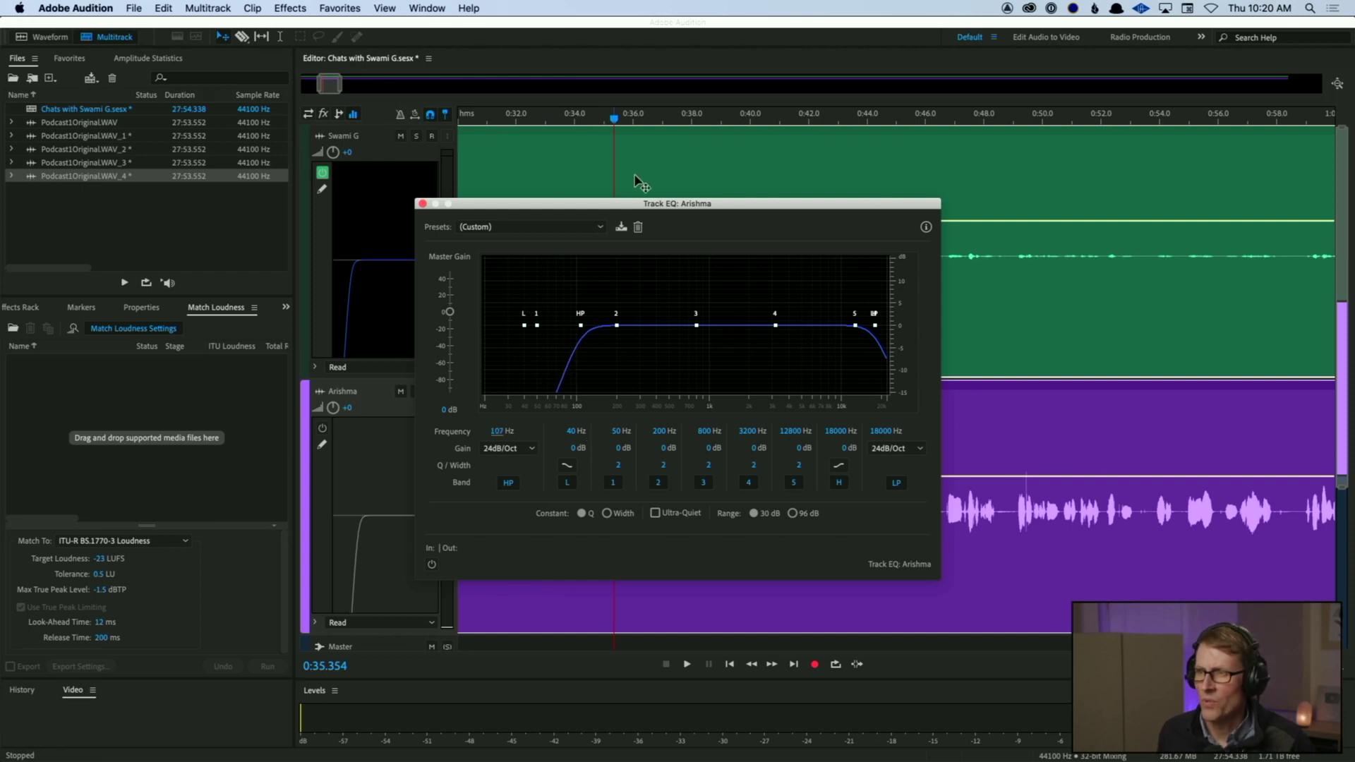
Step: Place the playhead at about 0:43.2, where the lower voice starts speaking, and switch on that track's EQ
left_click_drag(670, 205, 380, 369)
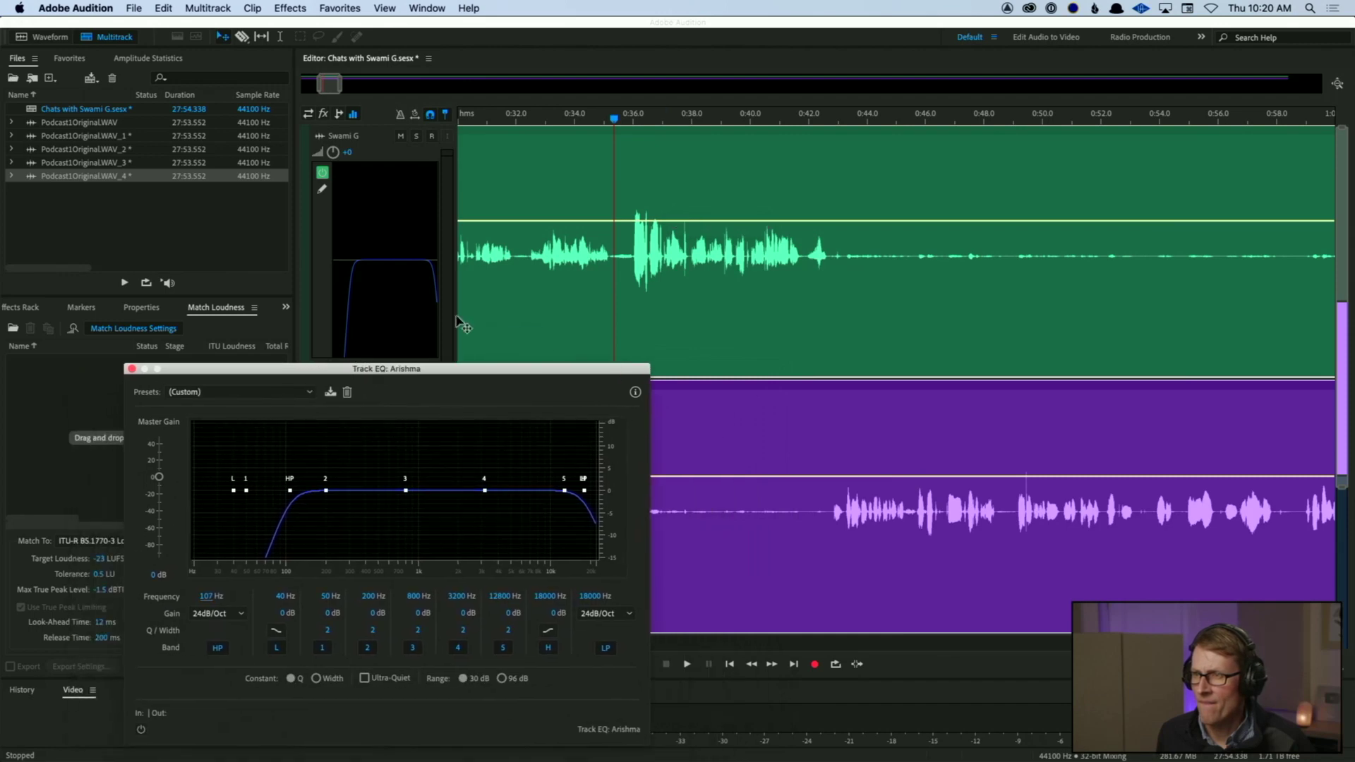
left_click(843, 134)
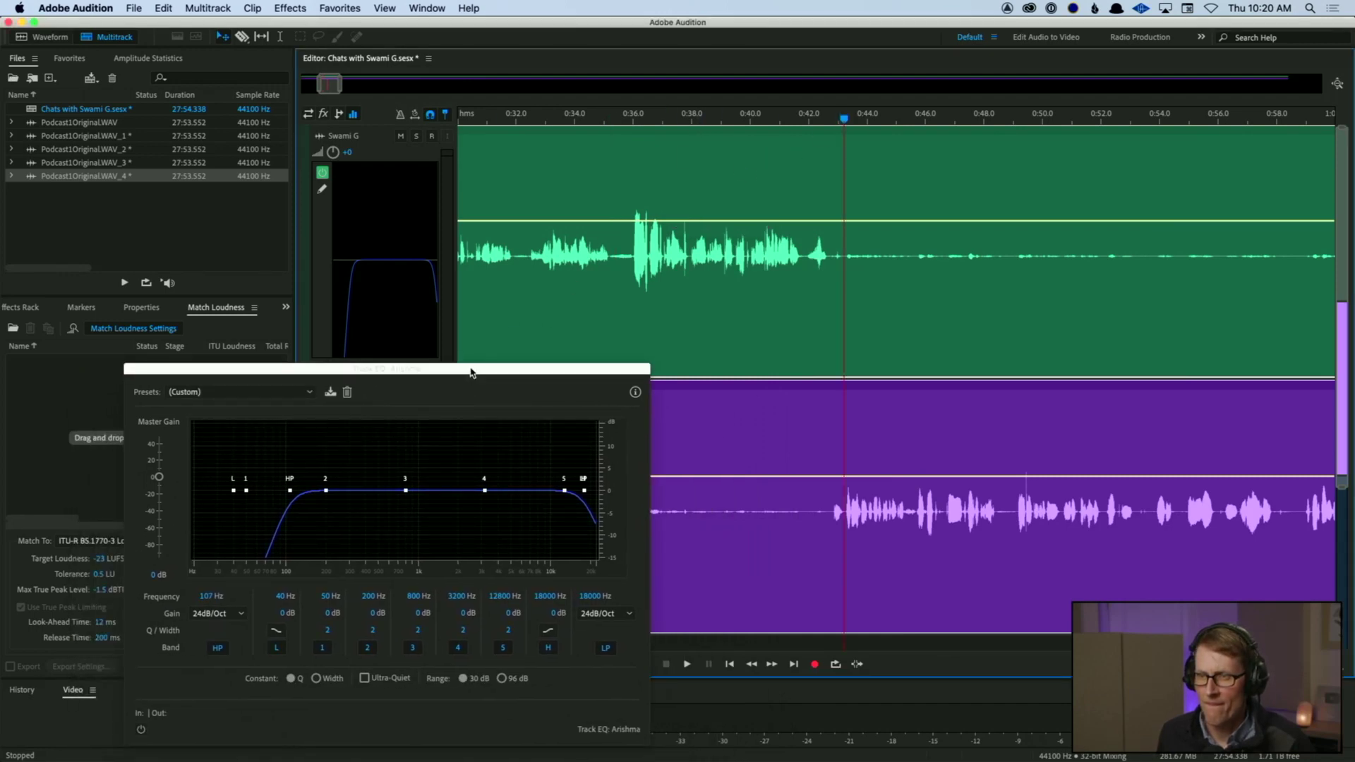
left_click_drag(471, 373, 695, 224)
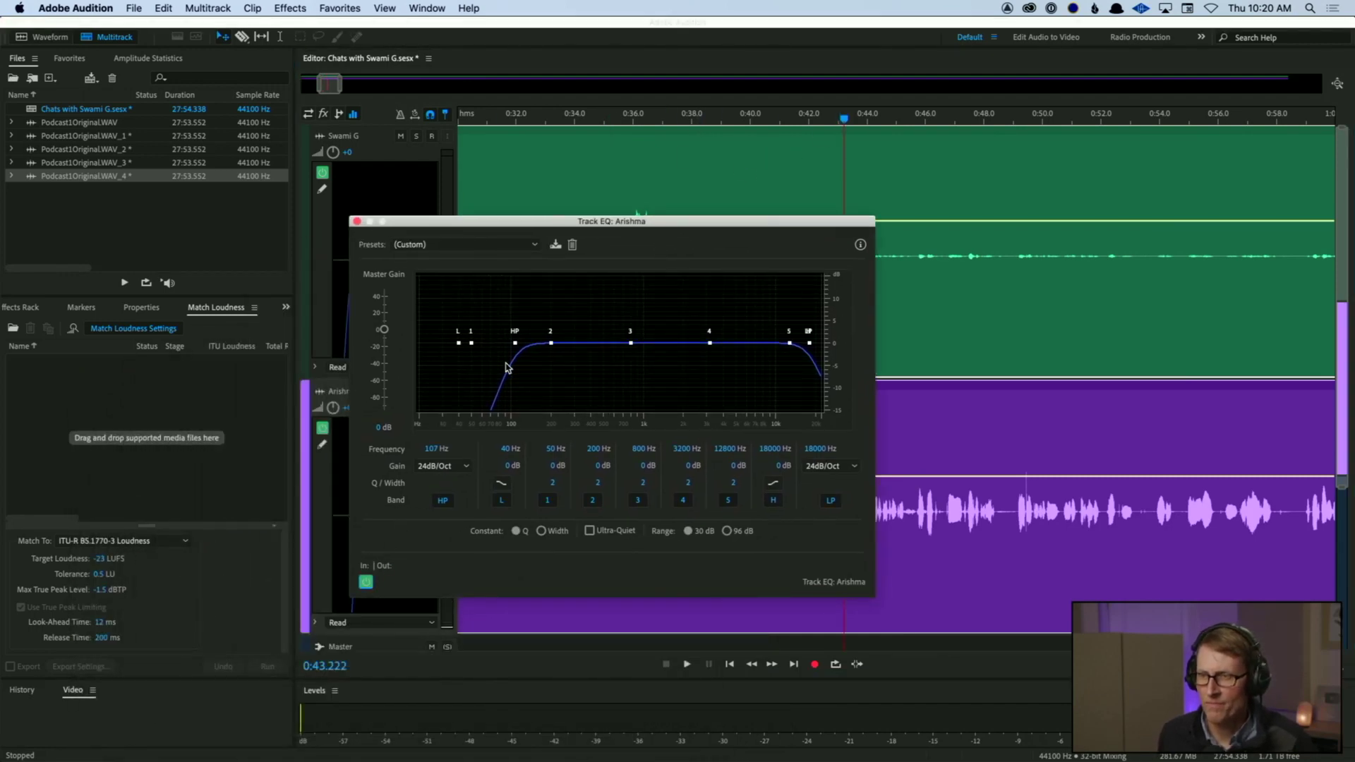
Step: Play the lower voice while raising its high-pass frequency to 110 Hz, and close the track EQ
key("space")
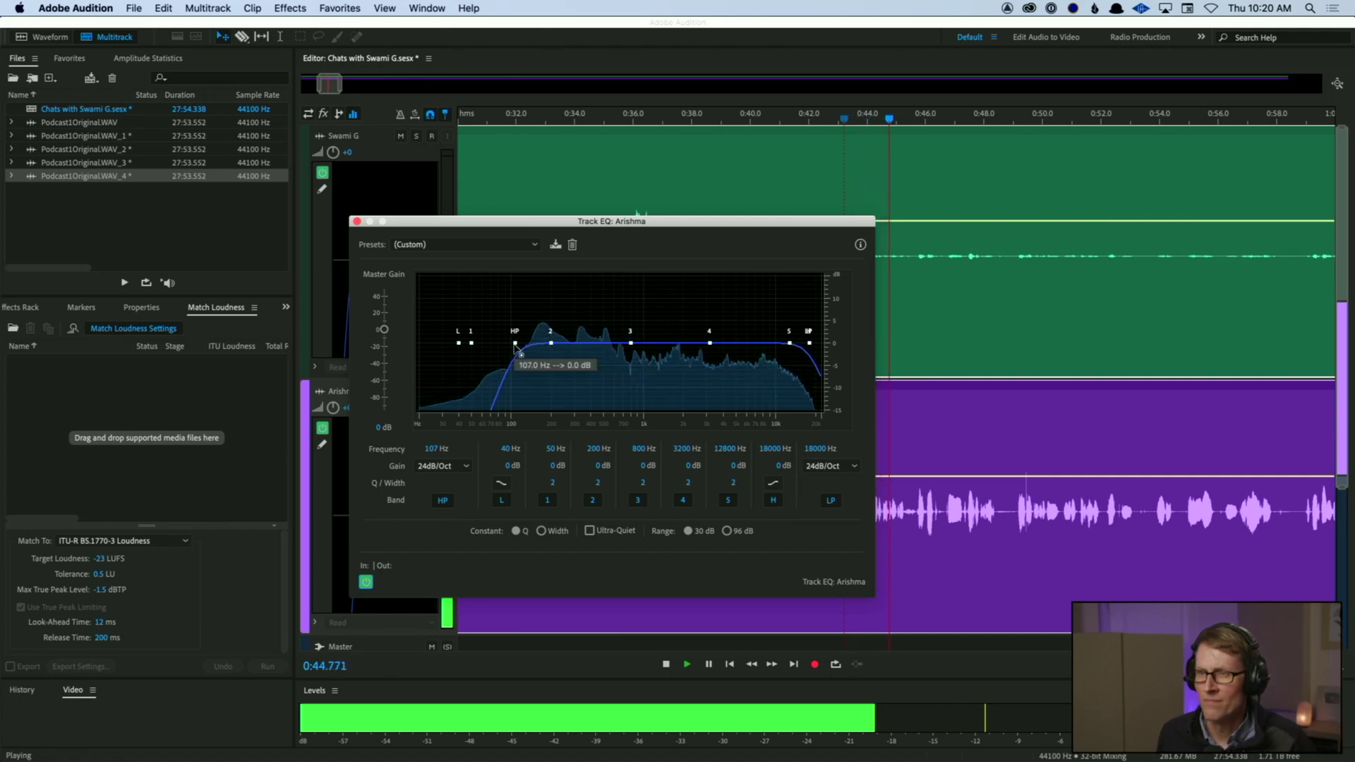
mouse_move(515, 344)
left_mouse_down()
mouse_move(534, 353)
mouse_move(517, 344)
left_mouse_up()
key("space")
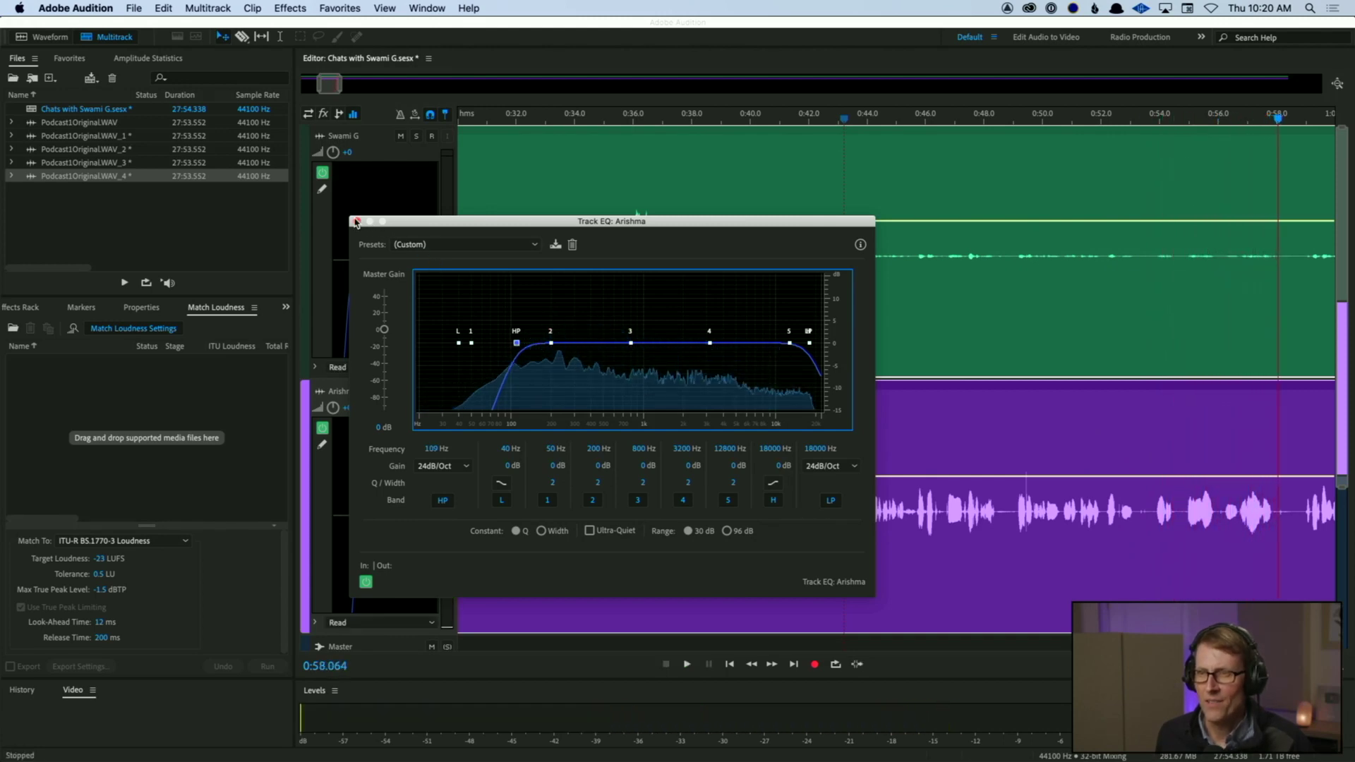
left_click(357, 223)
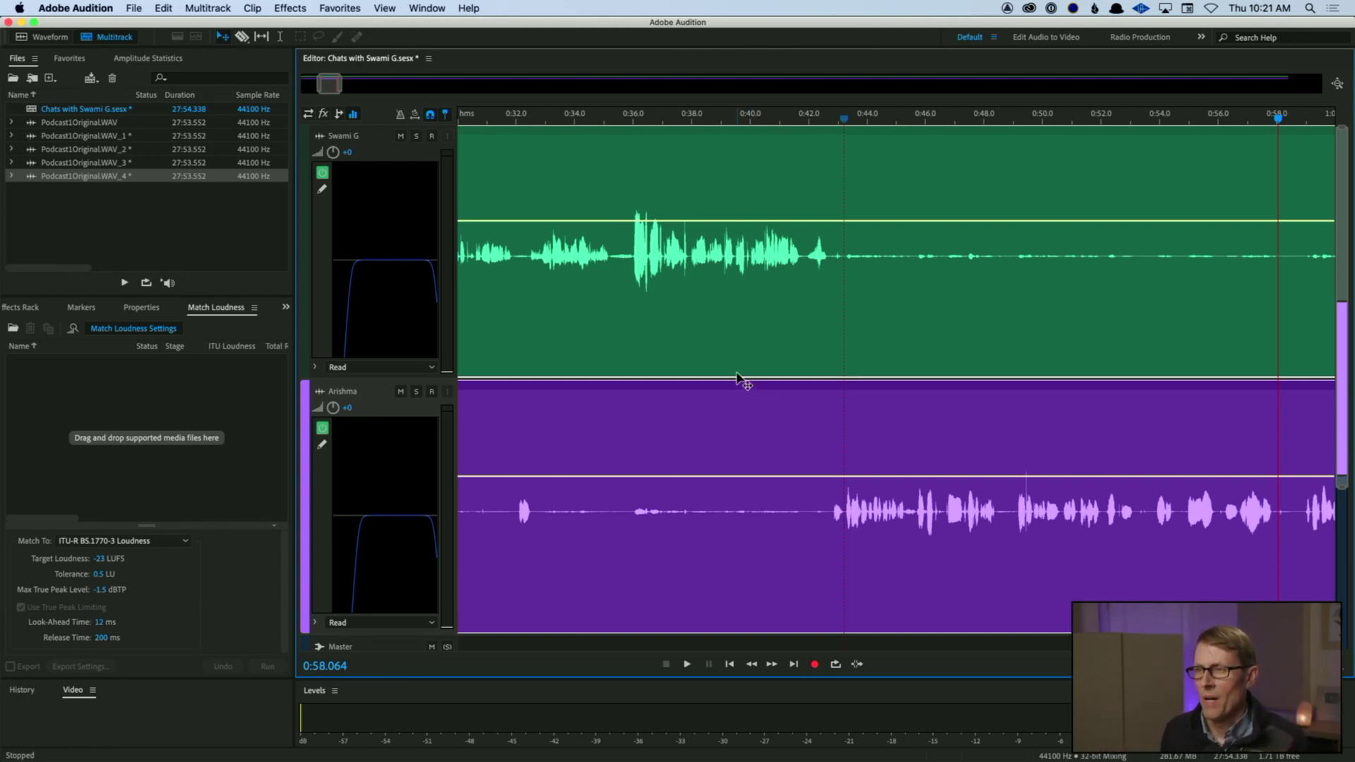
Step: Show the tracks' input/output controls and play the session from its start to about 0:09.4 to check the equalized voices
scroll(613, 350, "left", 10)
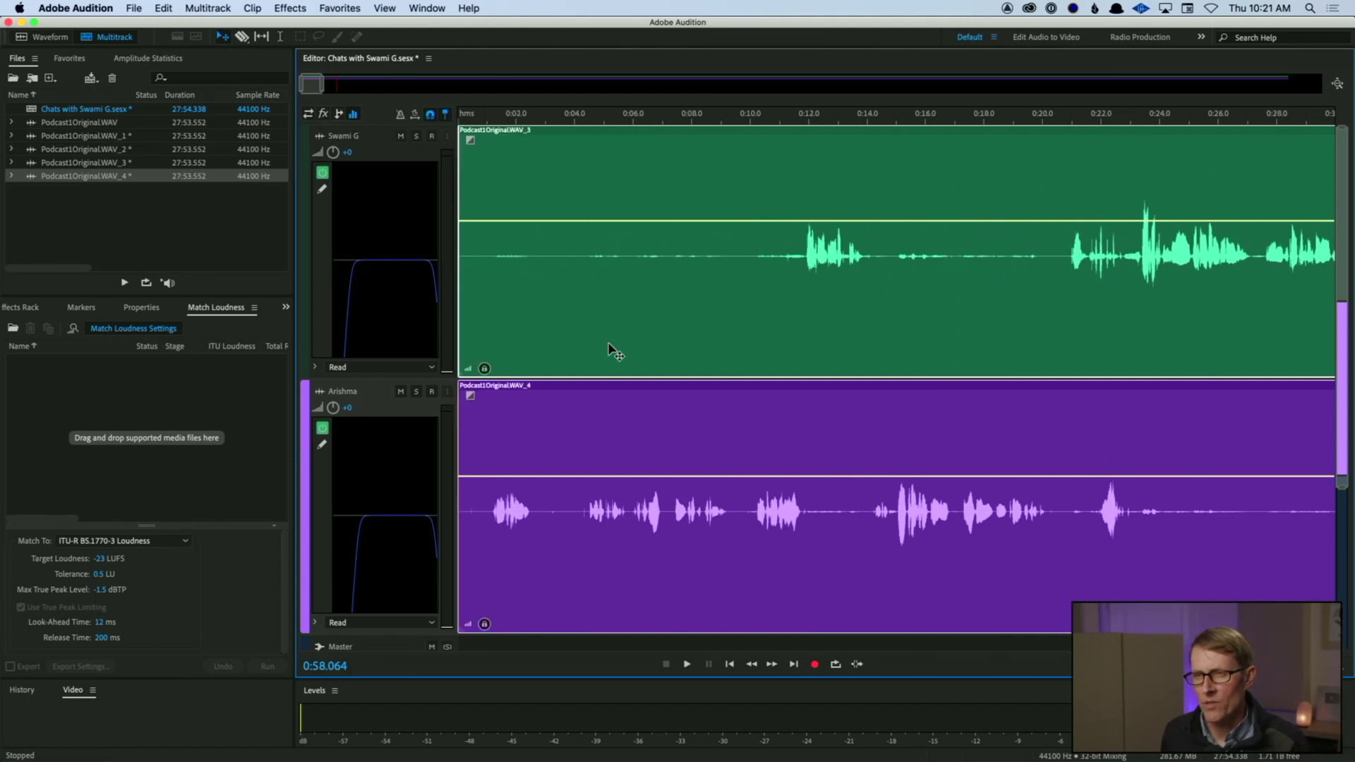
left_click(308, 115)
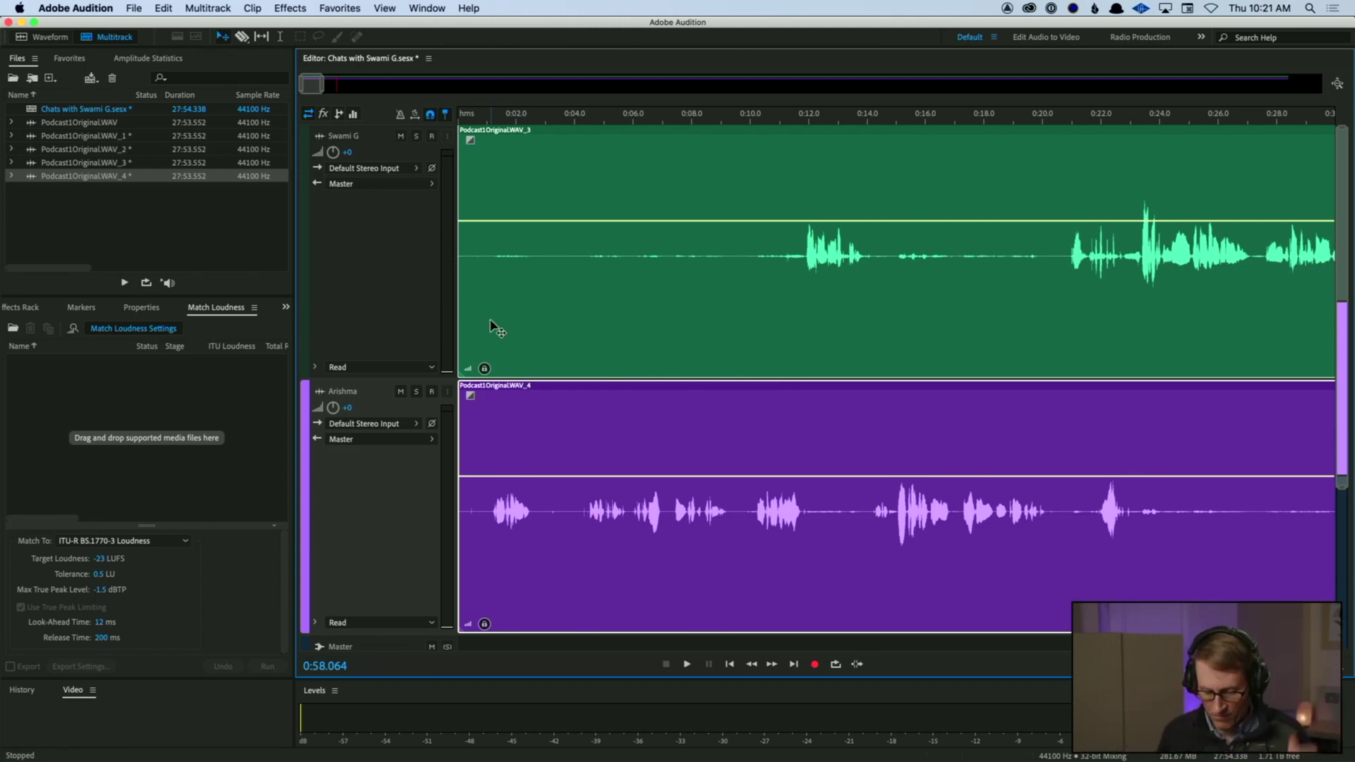
key("space")
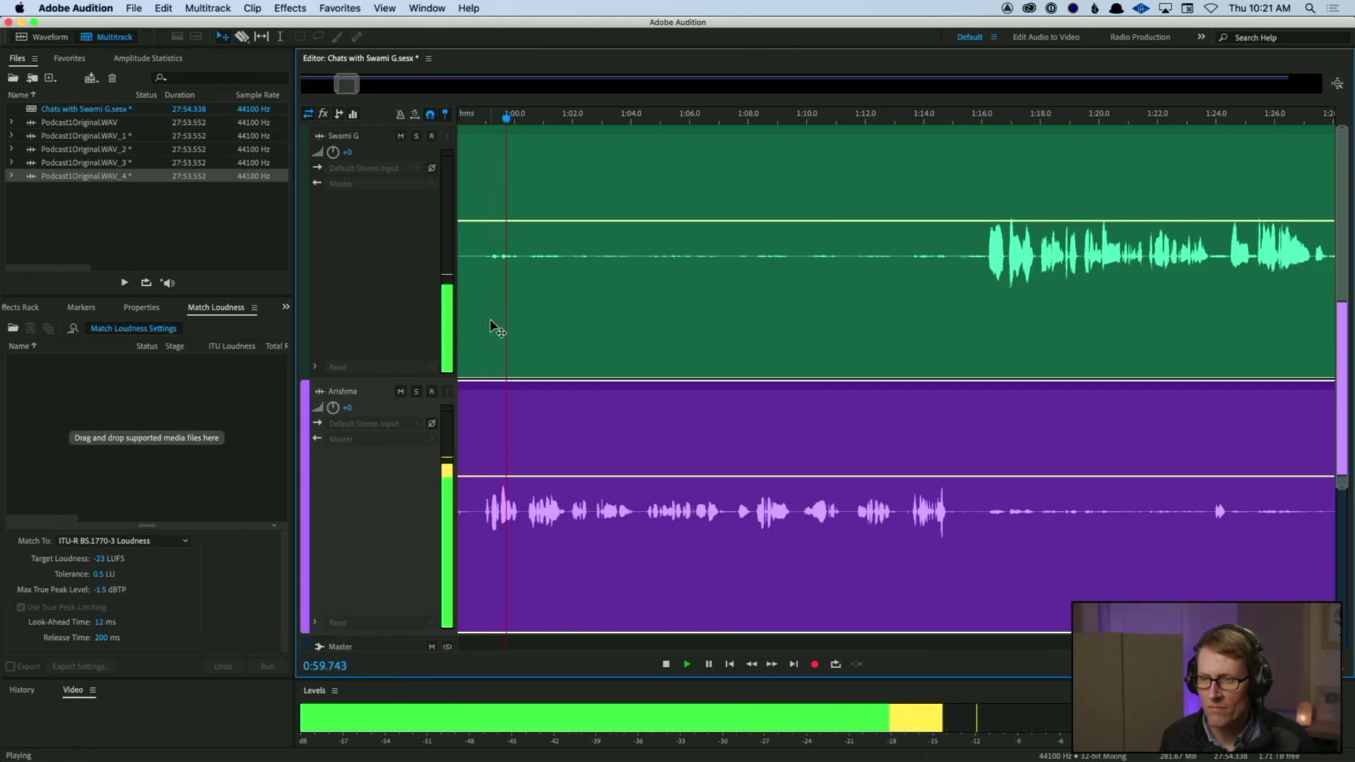
key("Home")
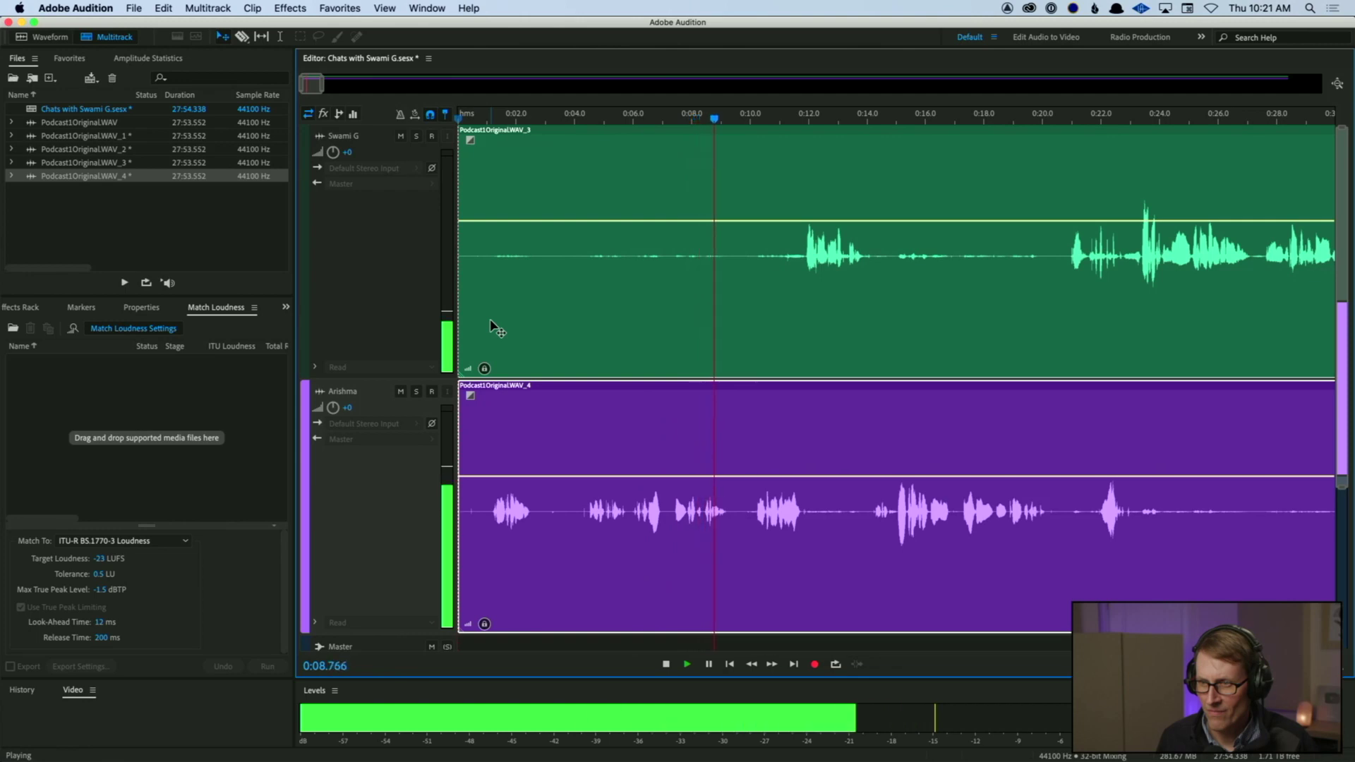
key("space")
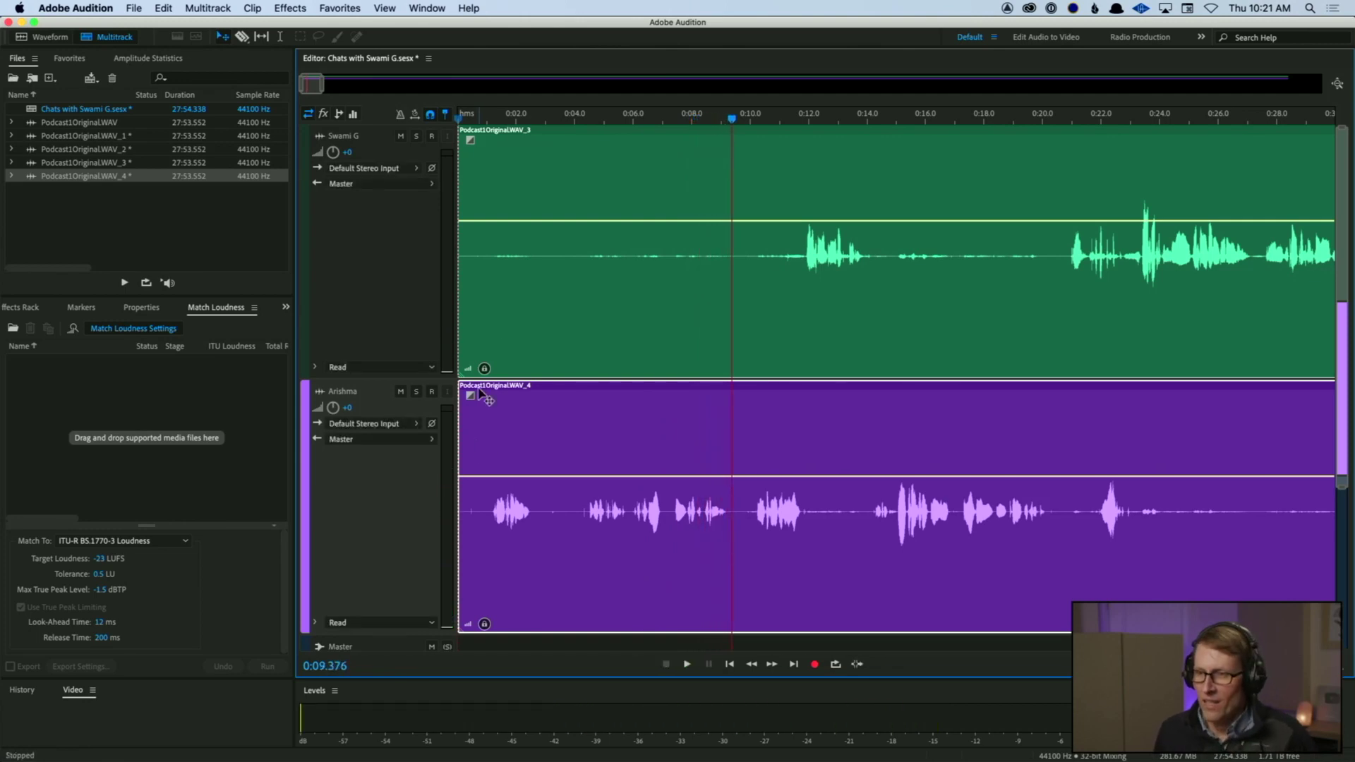
Step: Open the lower voice's clip in the waveform editor and apply Auto Heal to the short section before its first phrase
double_click(479, 520)
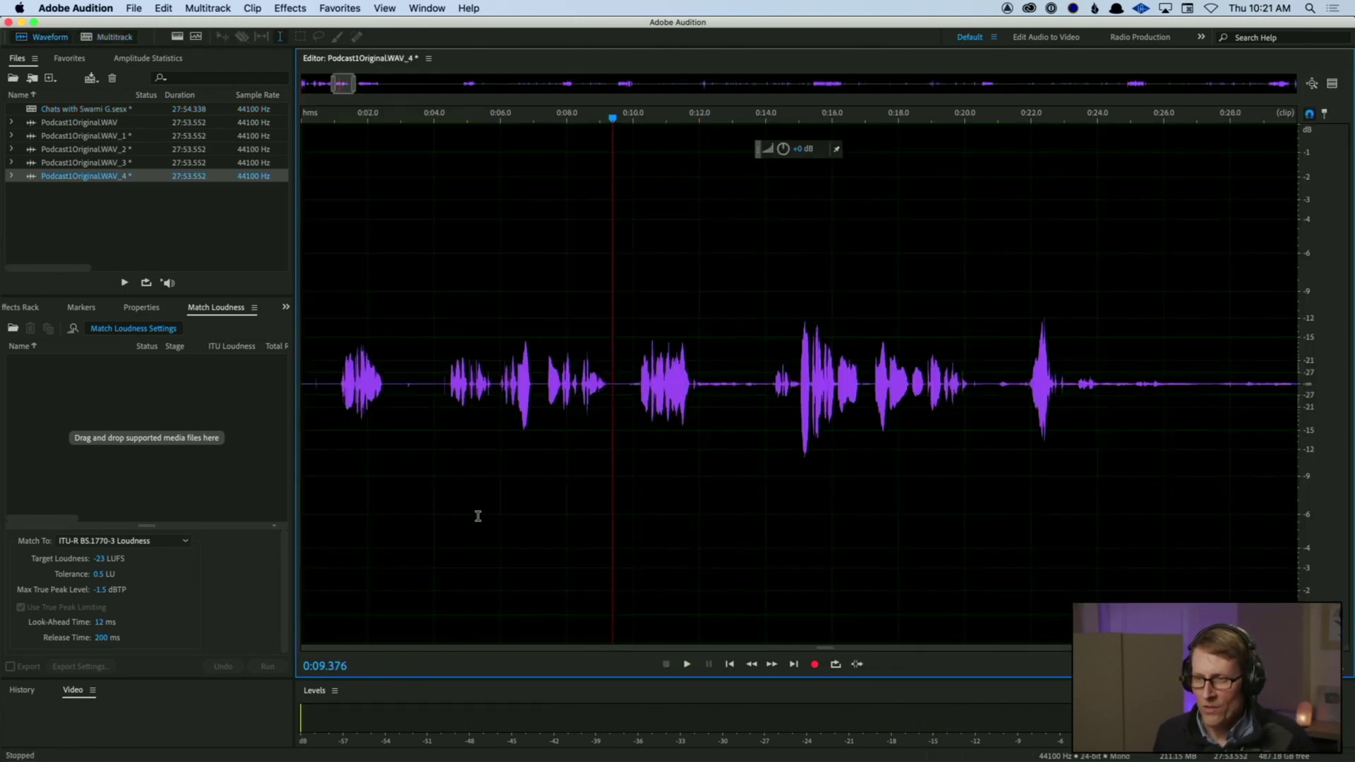
left_click_drag(324, 392, 310, 392)
left_click(328, 6)
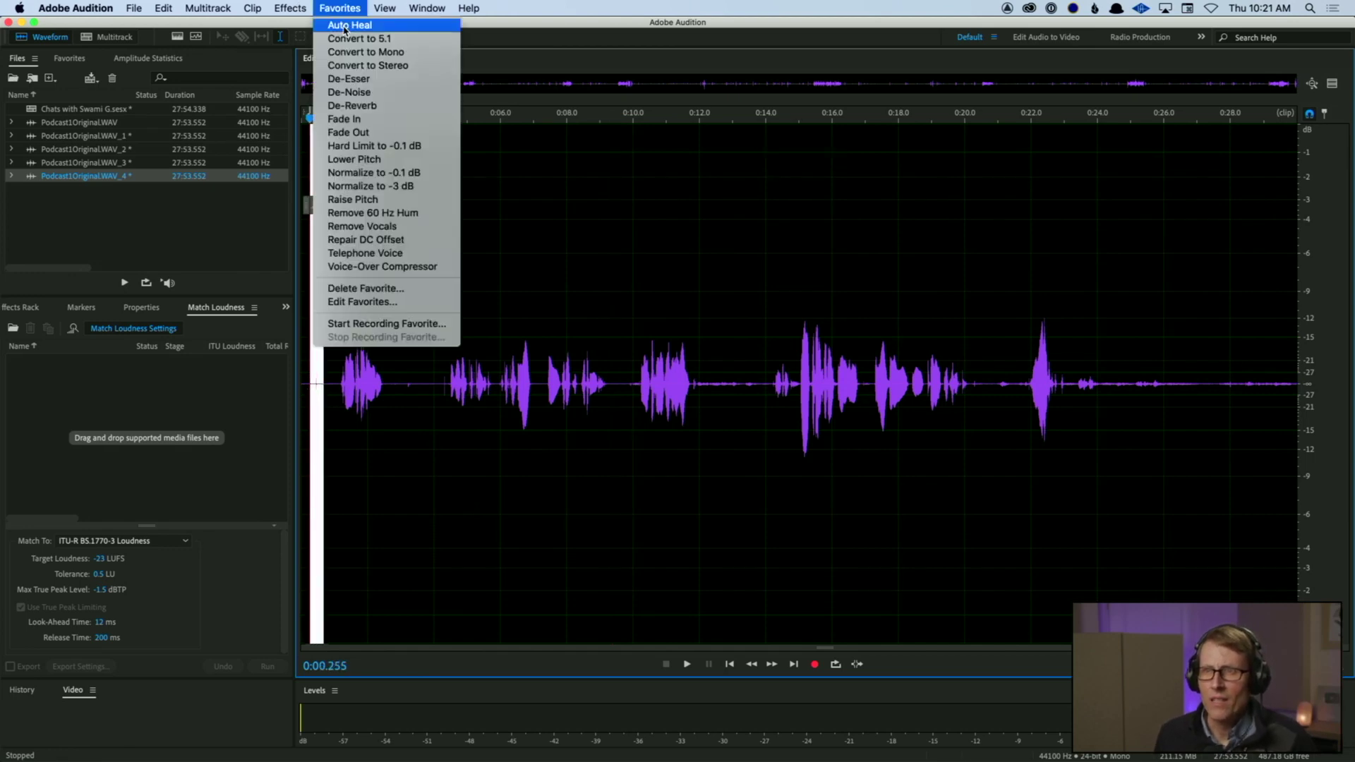
left_click(339, 21)
left_click(342, 338)
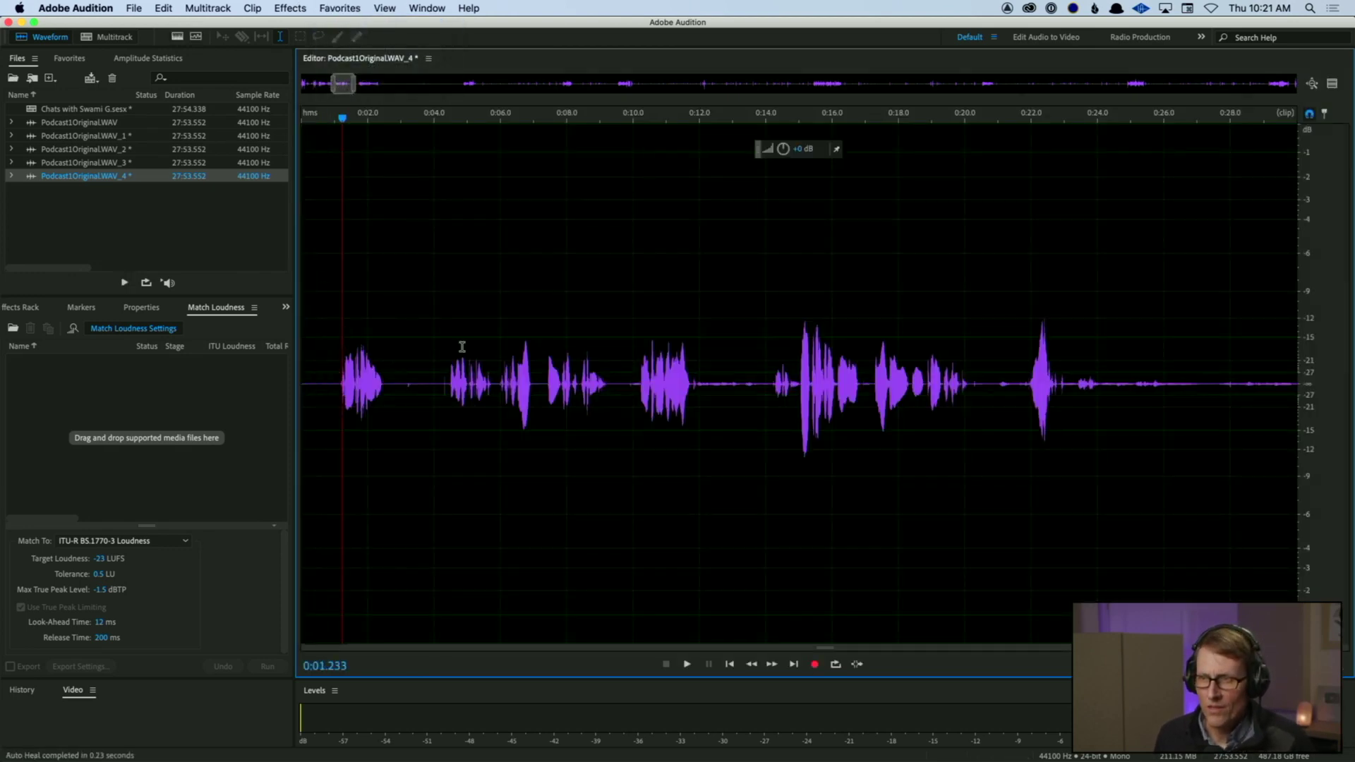
Step: Apply Auto Heal to the brief section at about 0:04.2, just before the second phrase, and return to the file's beginning
left_click_drag(441, 399, 445, 401)
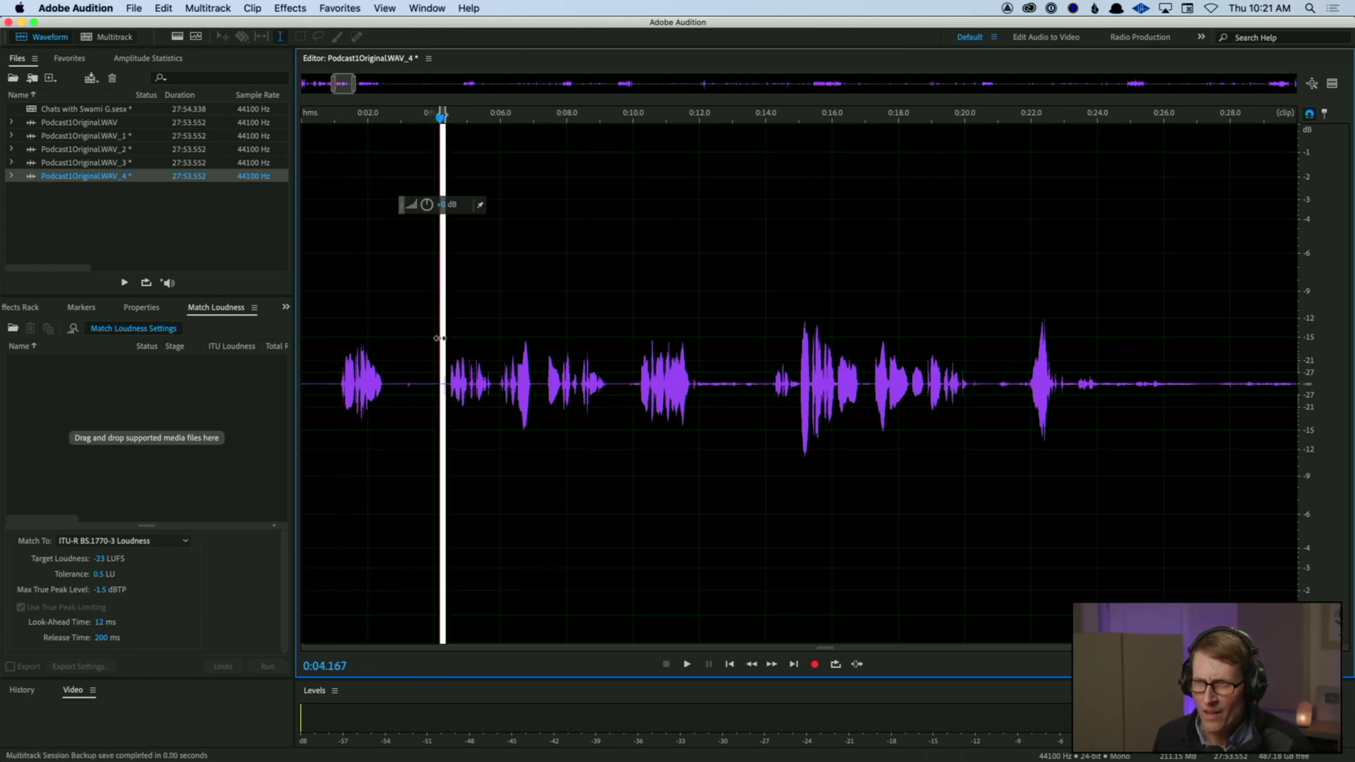
left_click(290, 7)
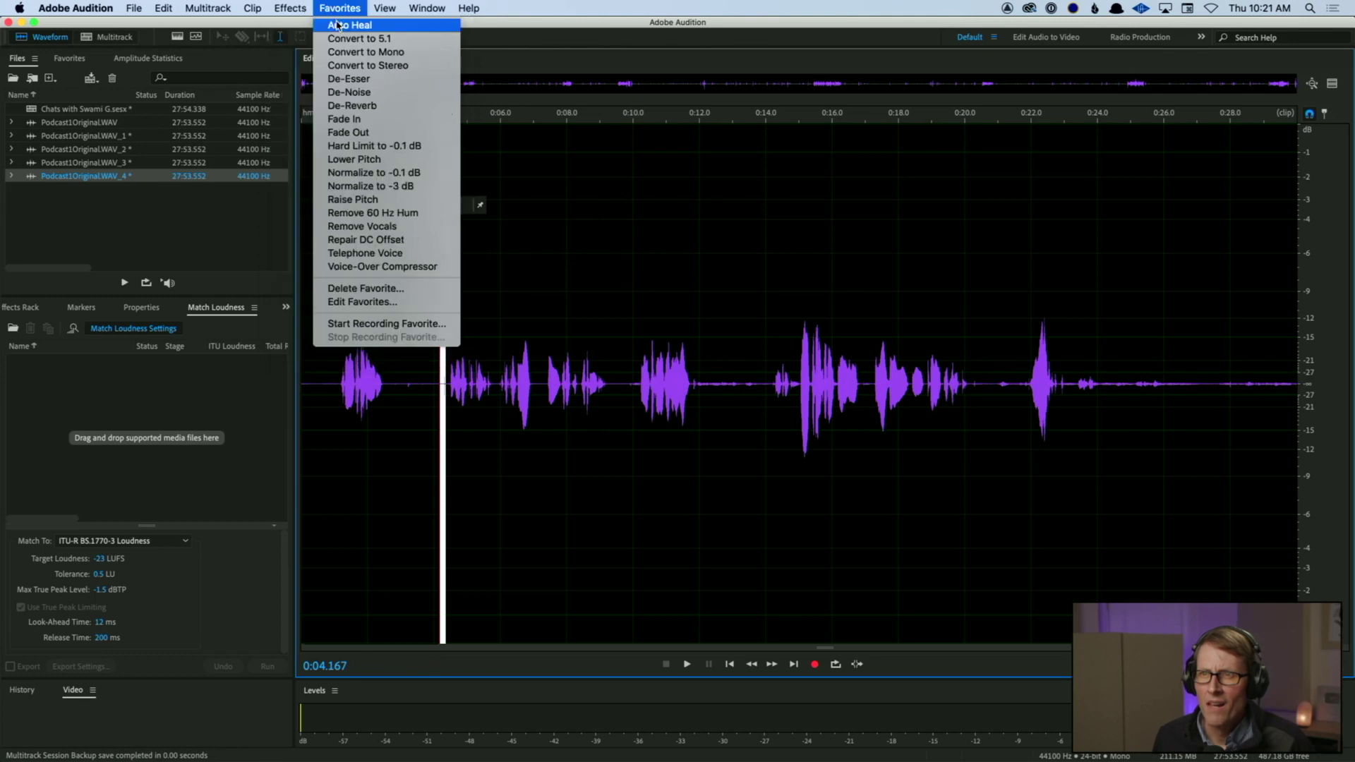
left_click(336, 26)
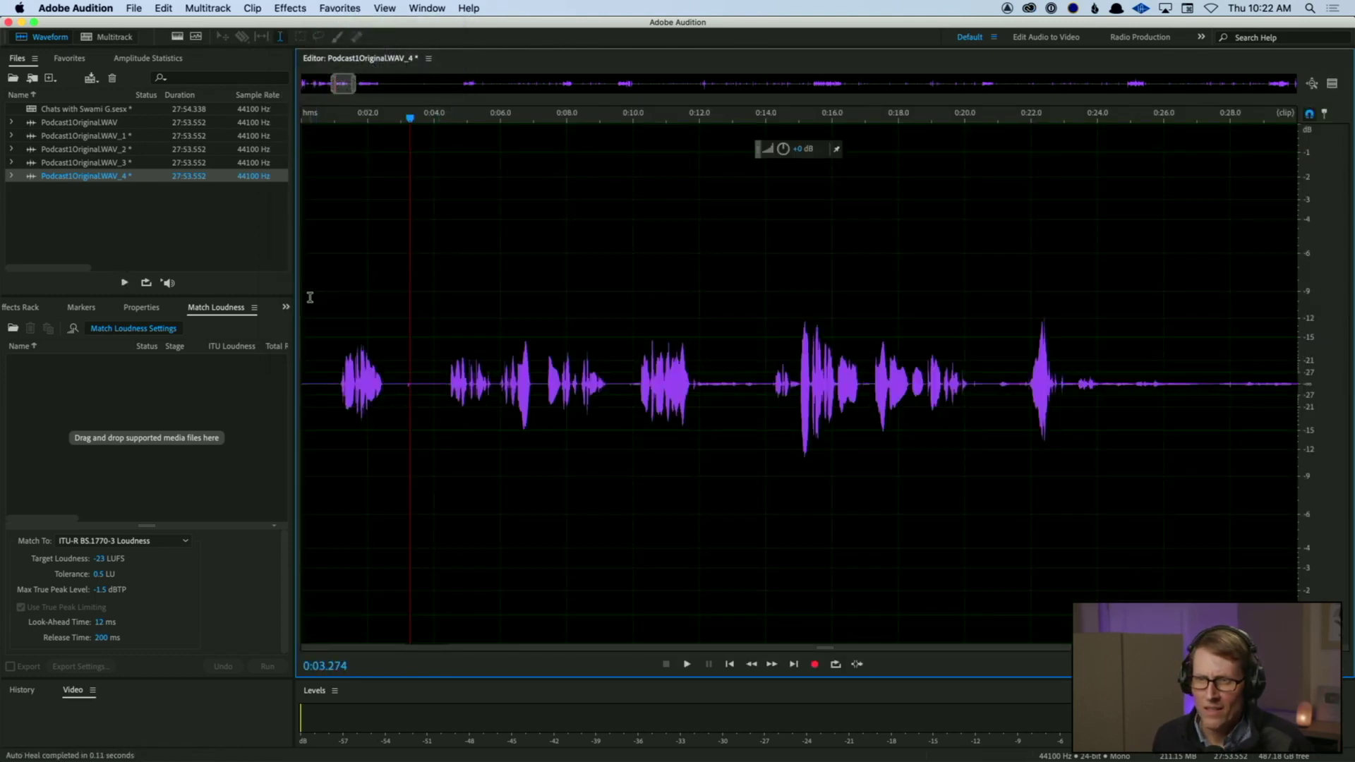
key("Home")
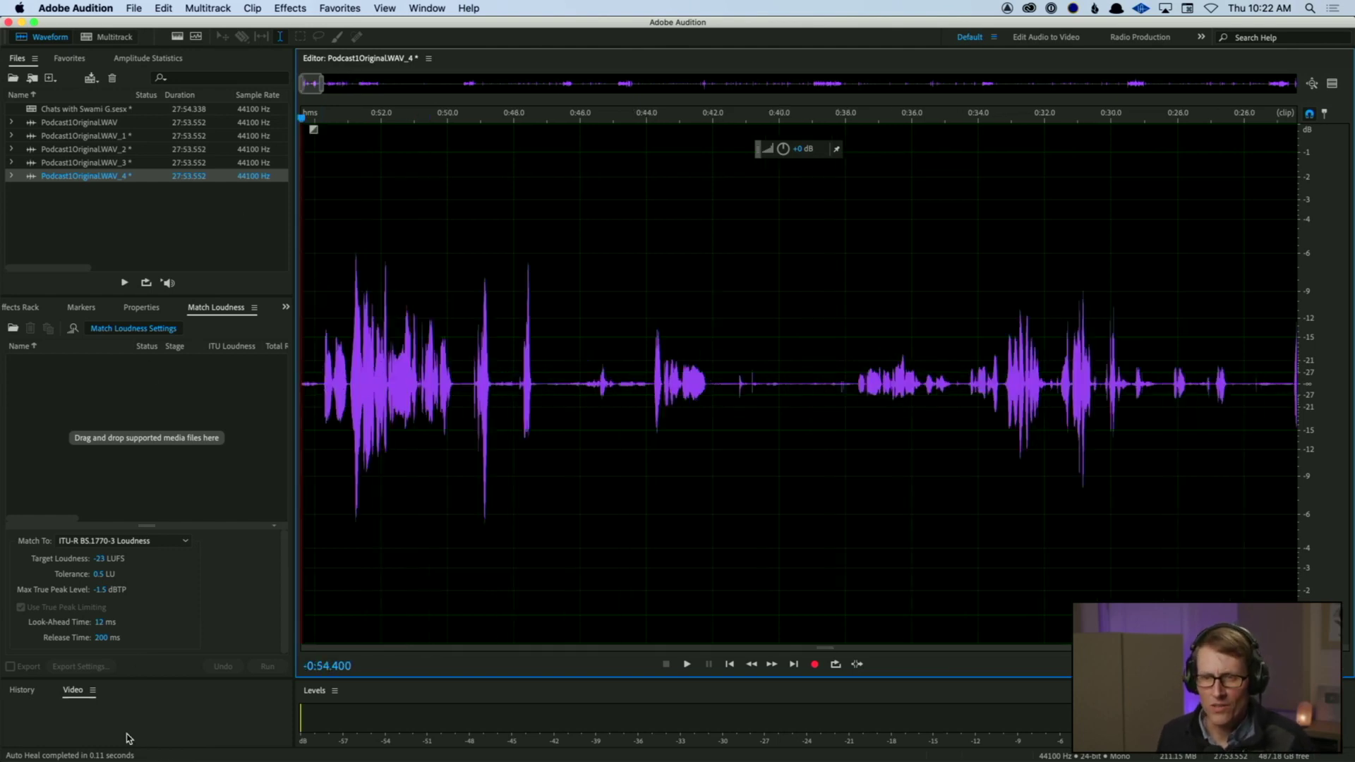
Step: Return to the multitrack session and play both voices from the start to about 0:14.9
left_click(102, 37)
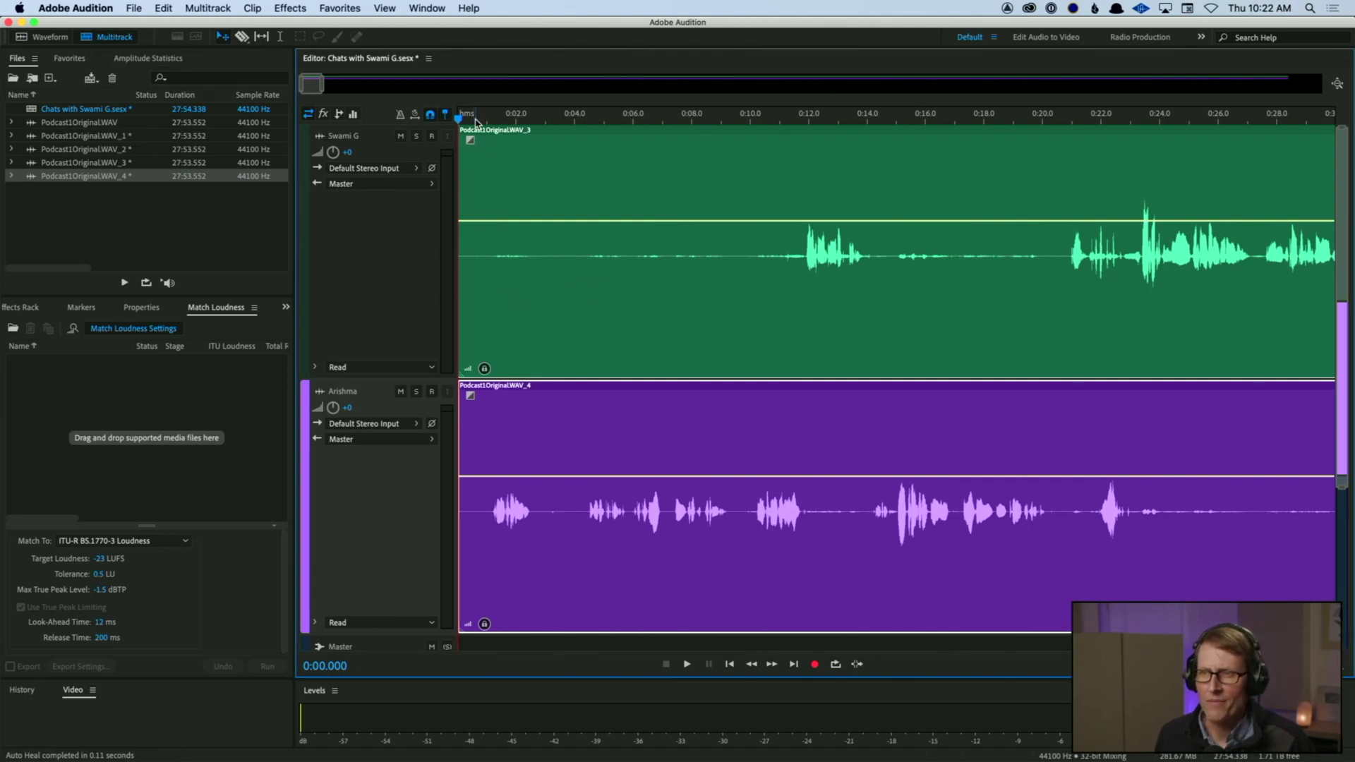
key("space")
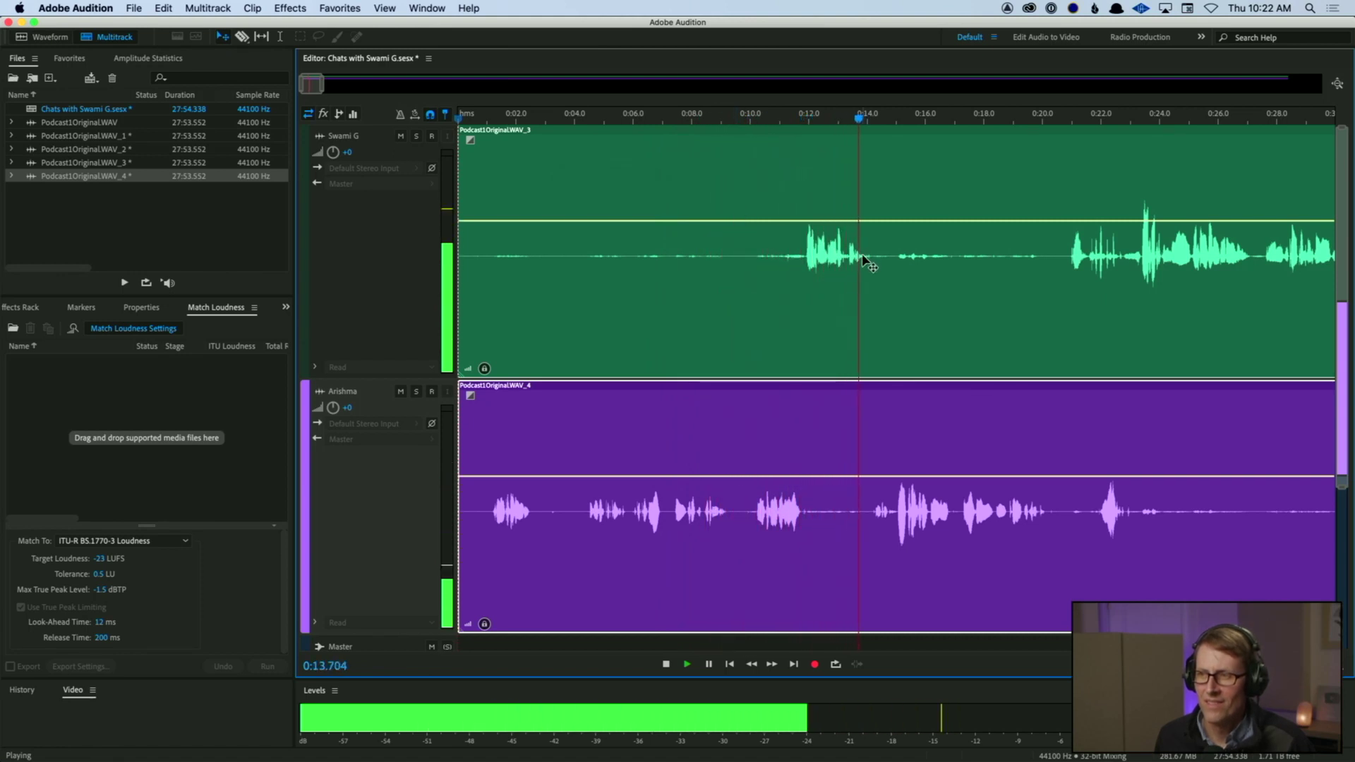
key("space")
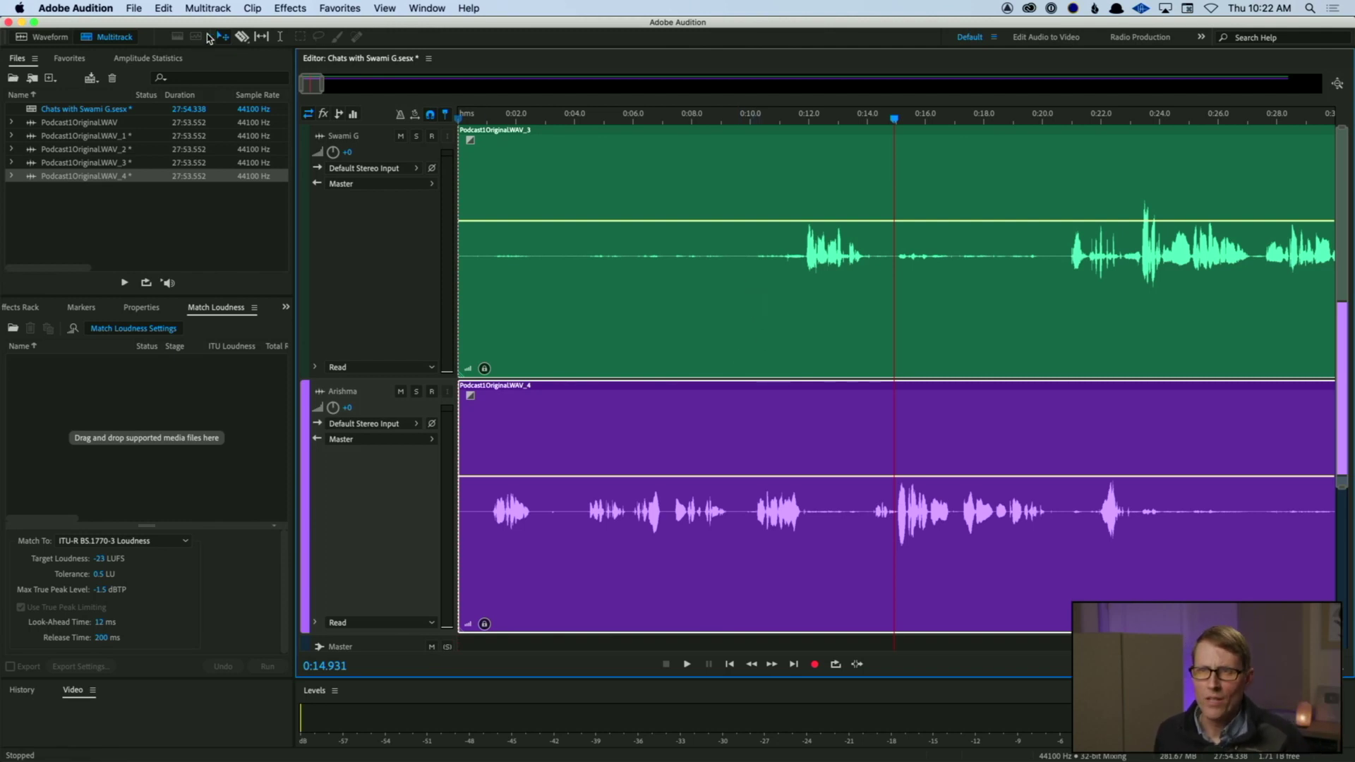
Step: Try splitting both tracks at about 0:11, deleting the upper voice's opening section and fading in its remaining clip
left_click_drag(242, 37, 296, 40)
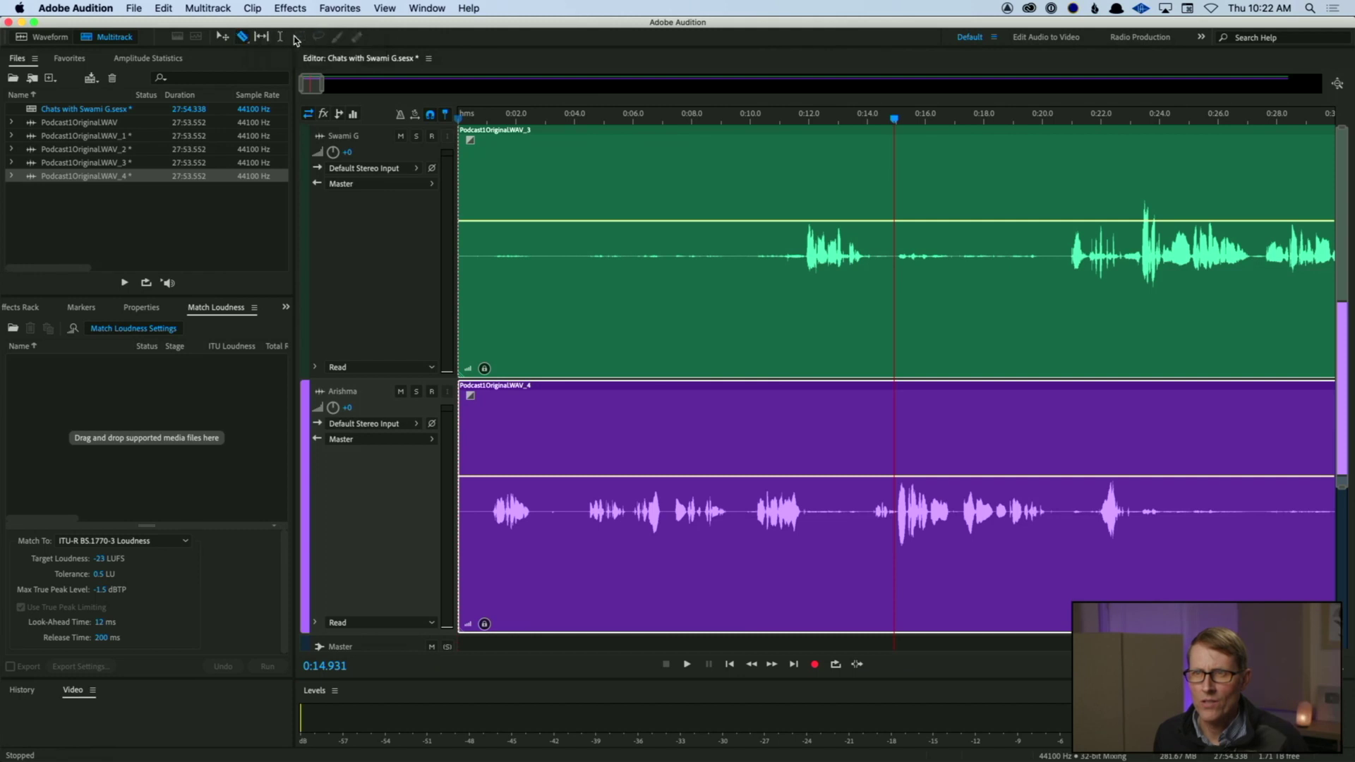
left_click(782, 197)
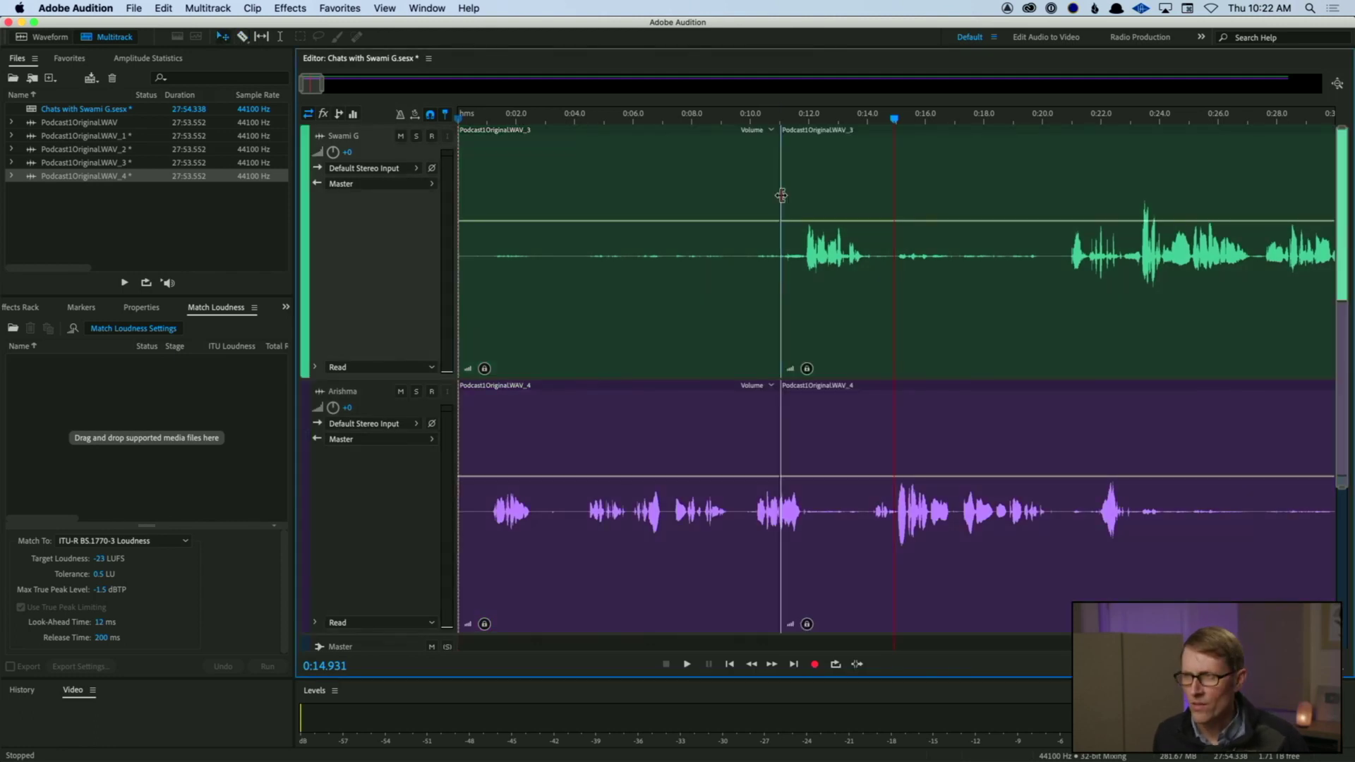
left_click(725, 195)
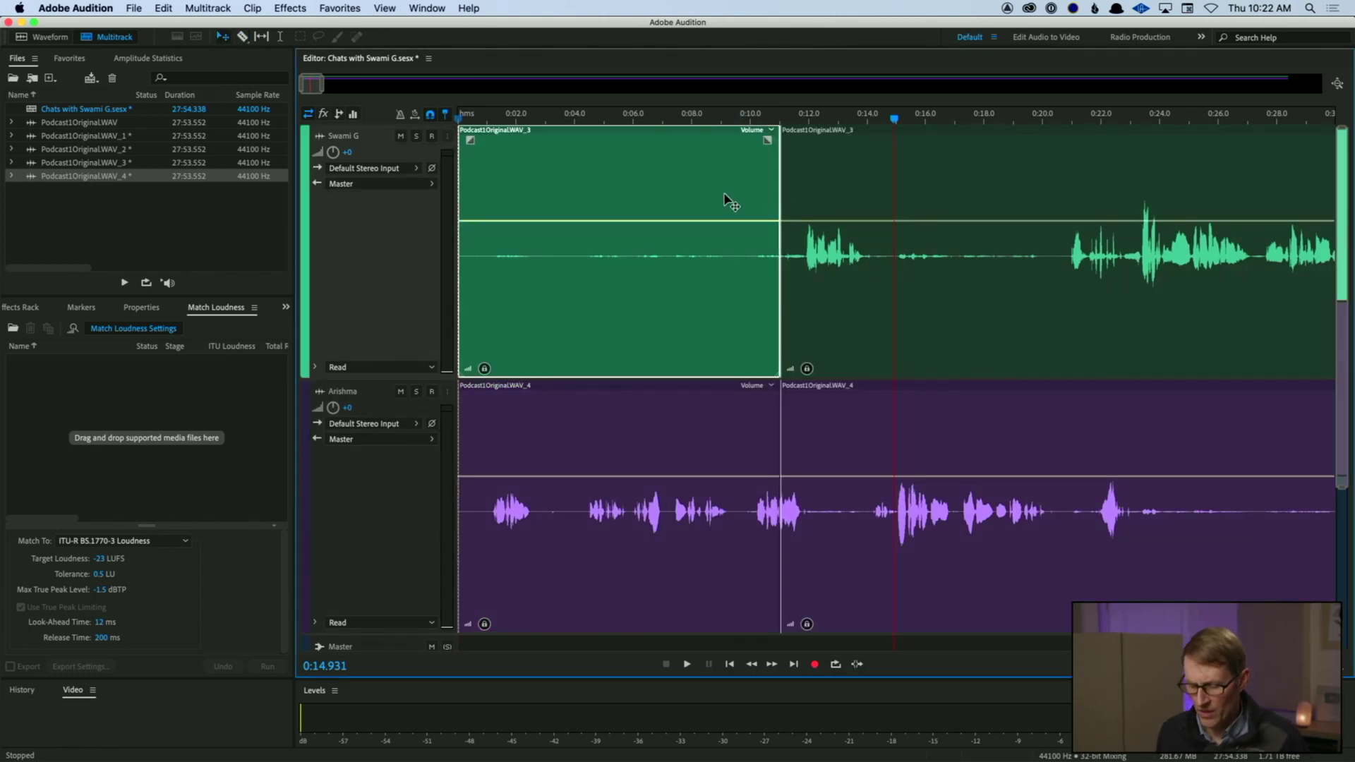
key("Delete")
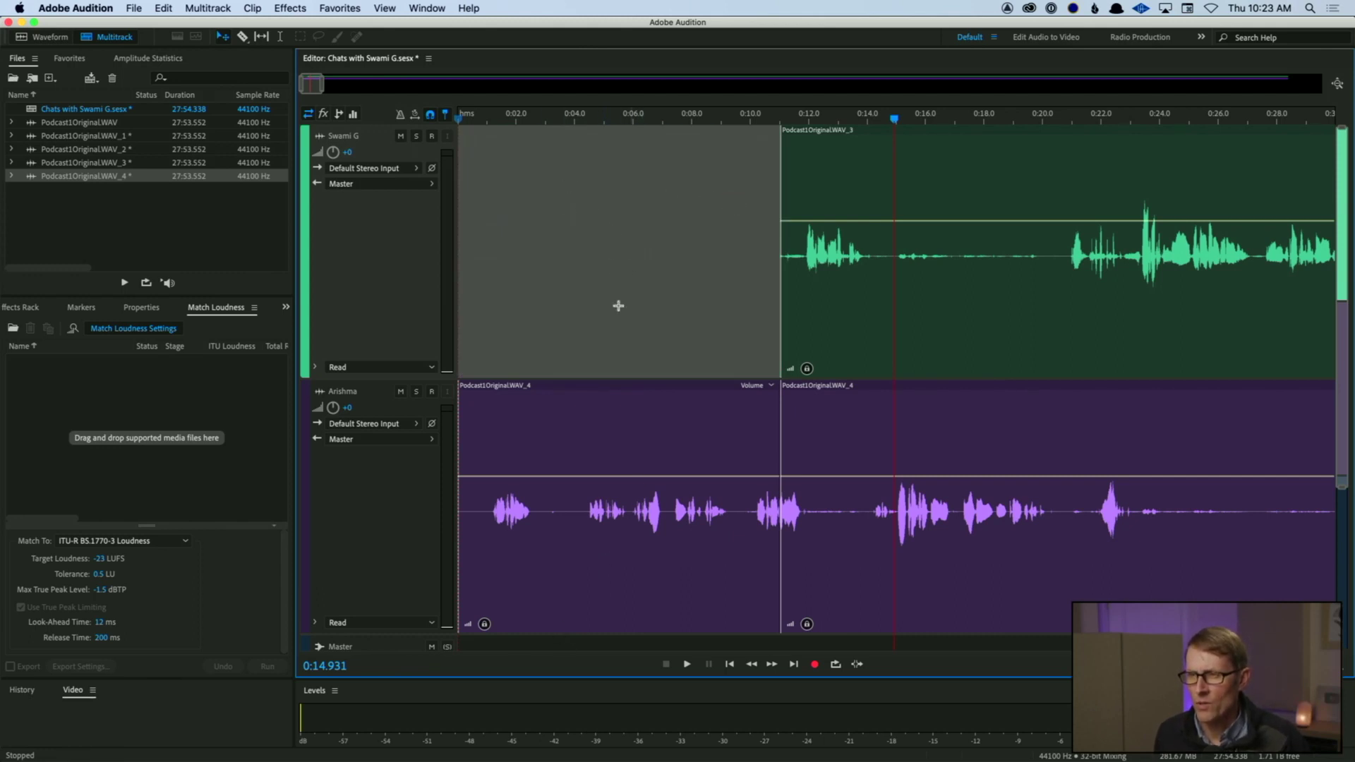
left_click(793, 140)
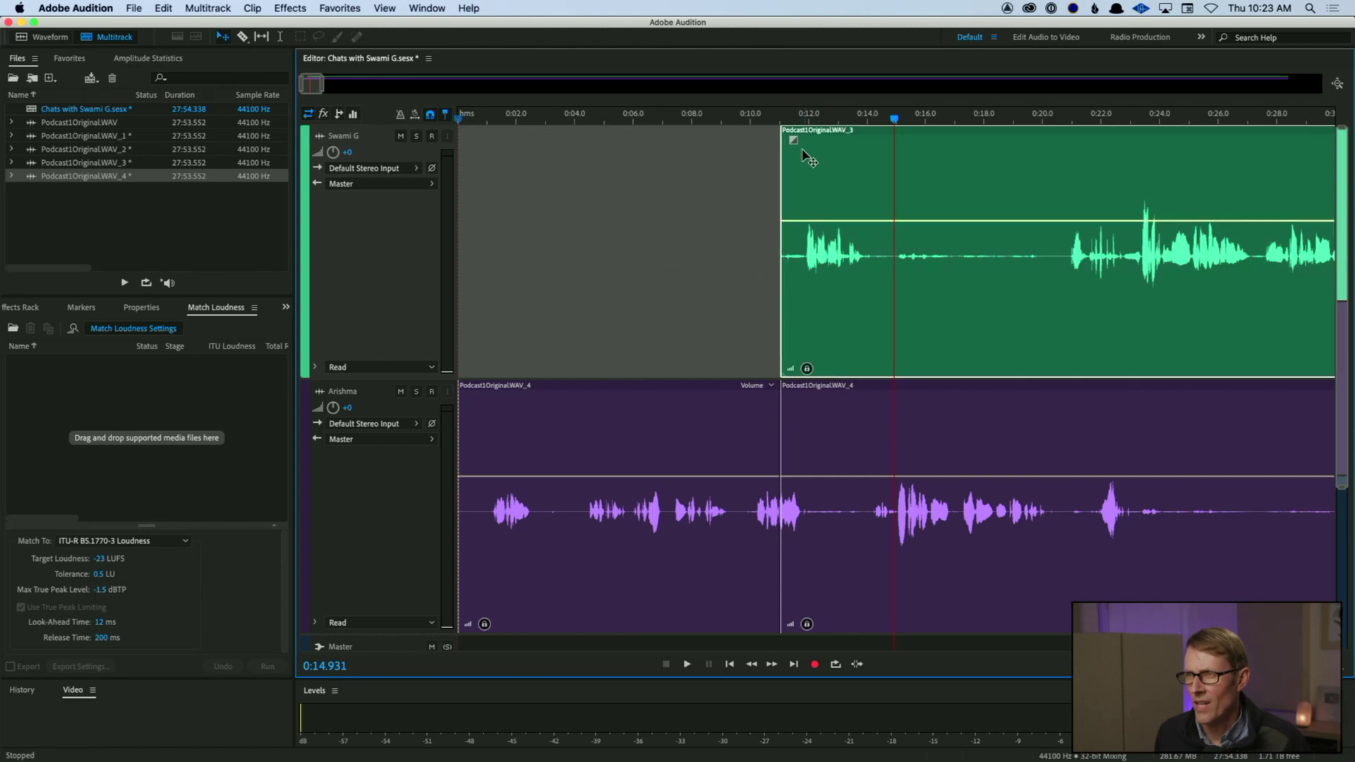
left_click_drag(793, 140, 802, 156)
left_click_drag(805, 169, 811, 183)
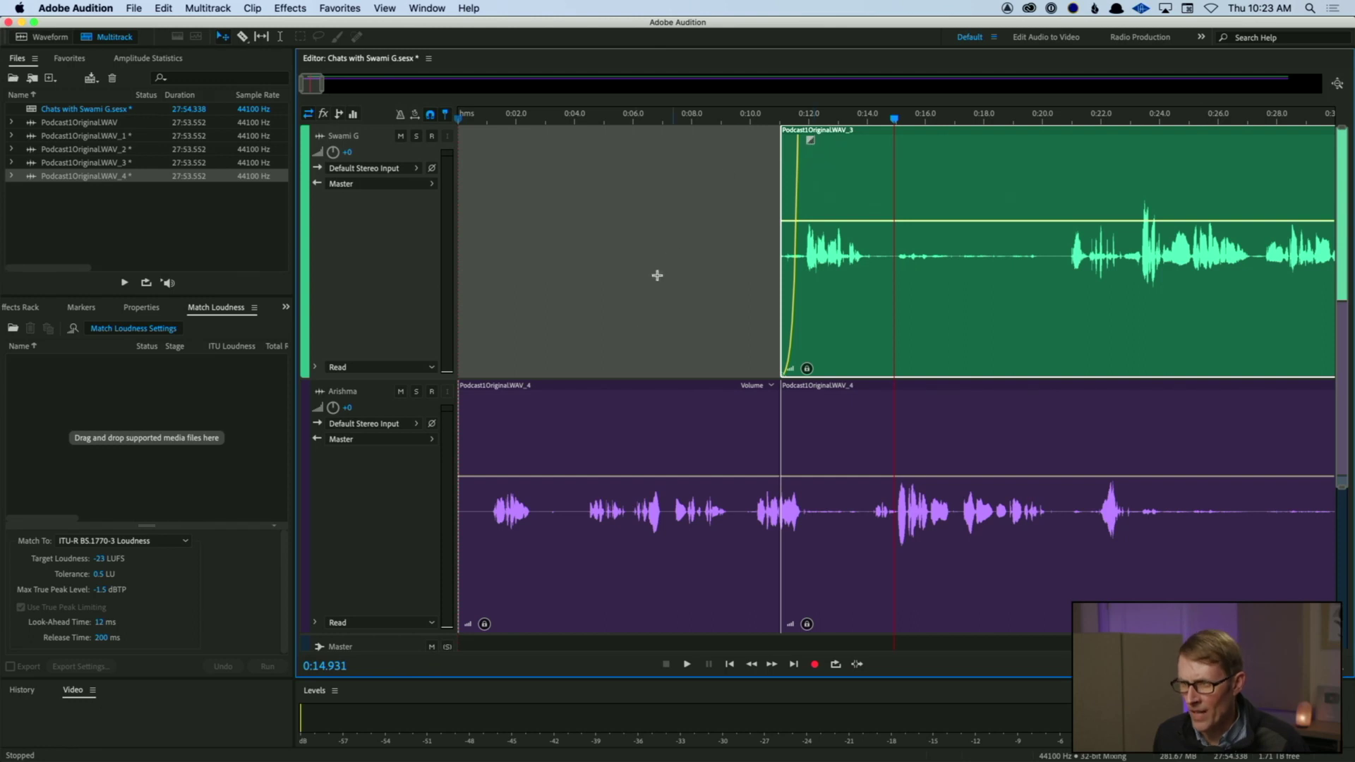
Step: Undo the fade-in, the deletion and the split across both tracks
left_click(822, 437)
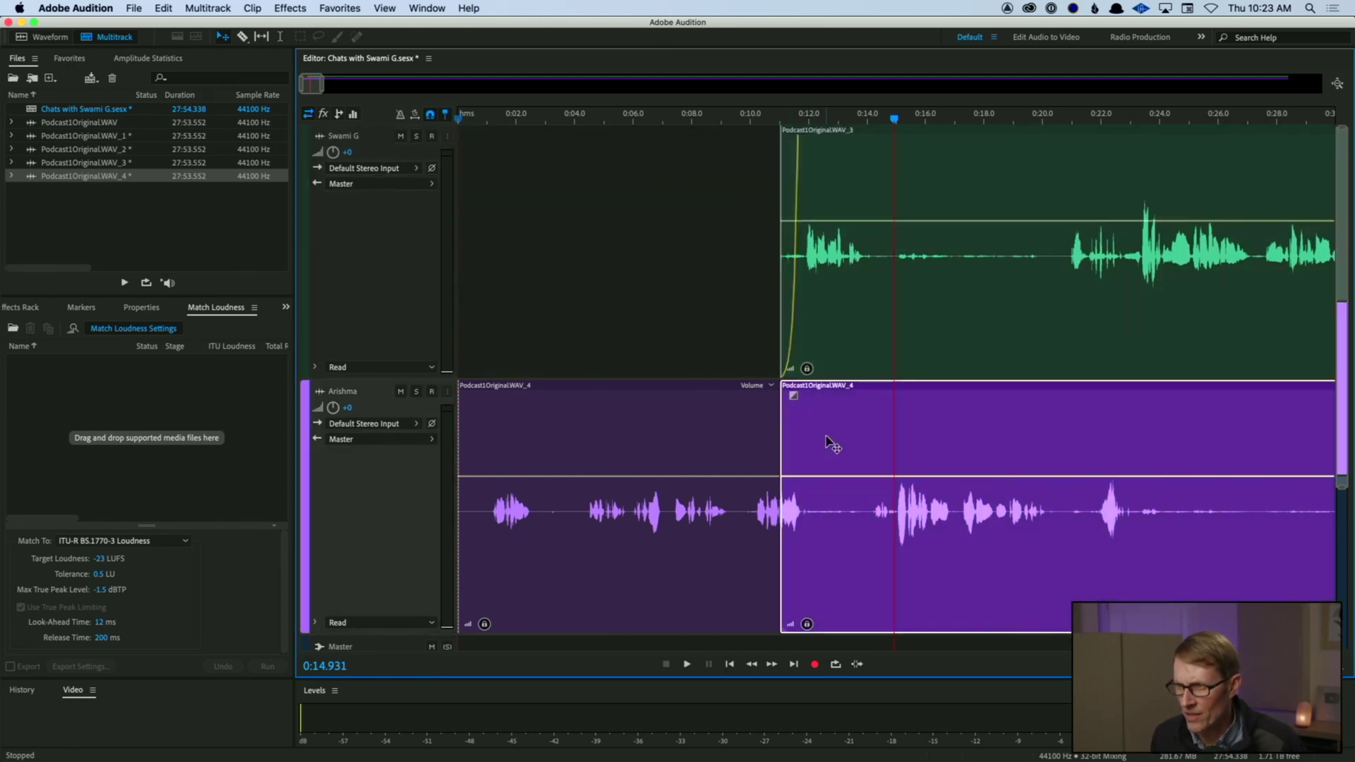
key("super+z")
key("super+z")
key("super+z")
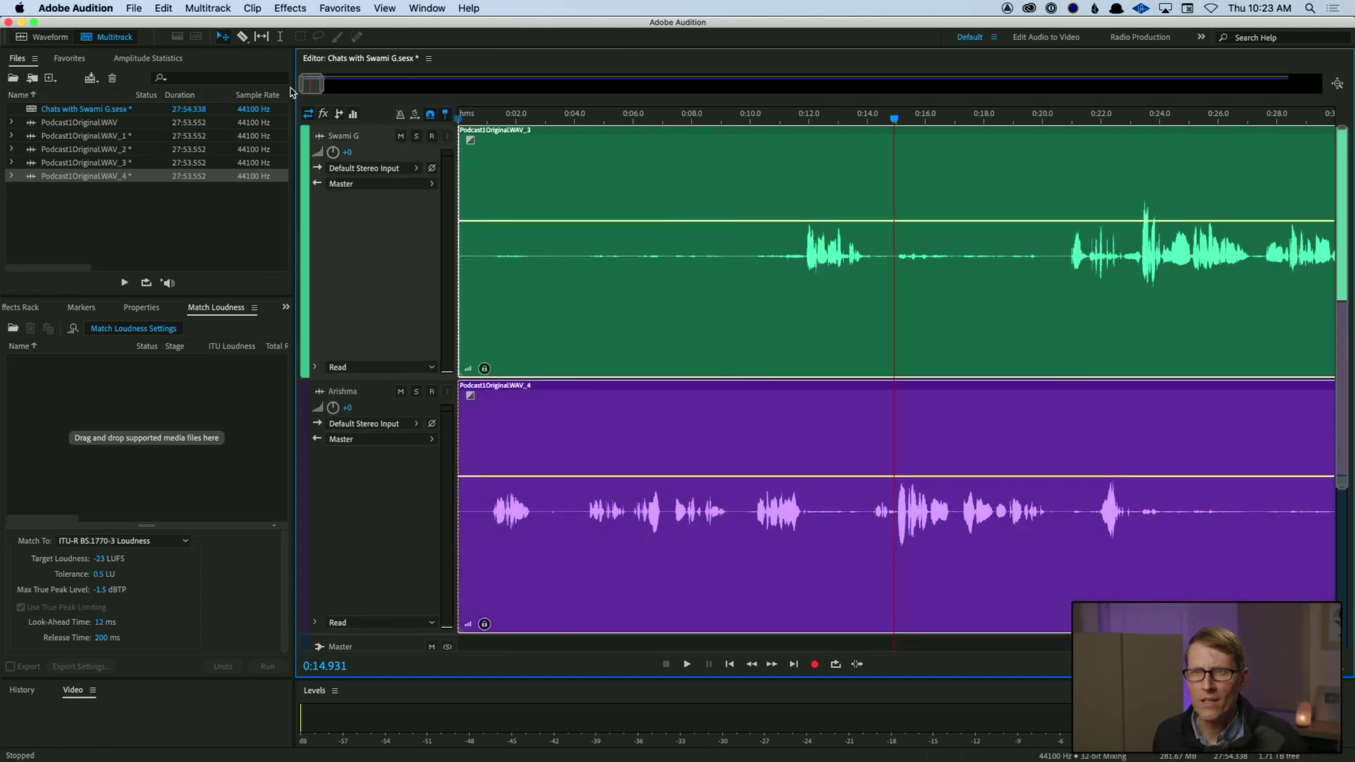
Step: Split only the upper voice's clip at about 0:10.9, delete the section before the cut, and add a short curved fade-in to the rest
left_click(733, 644)
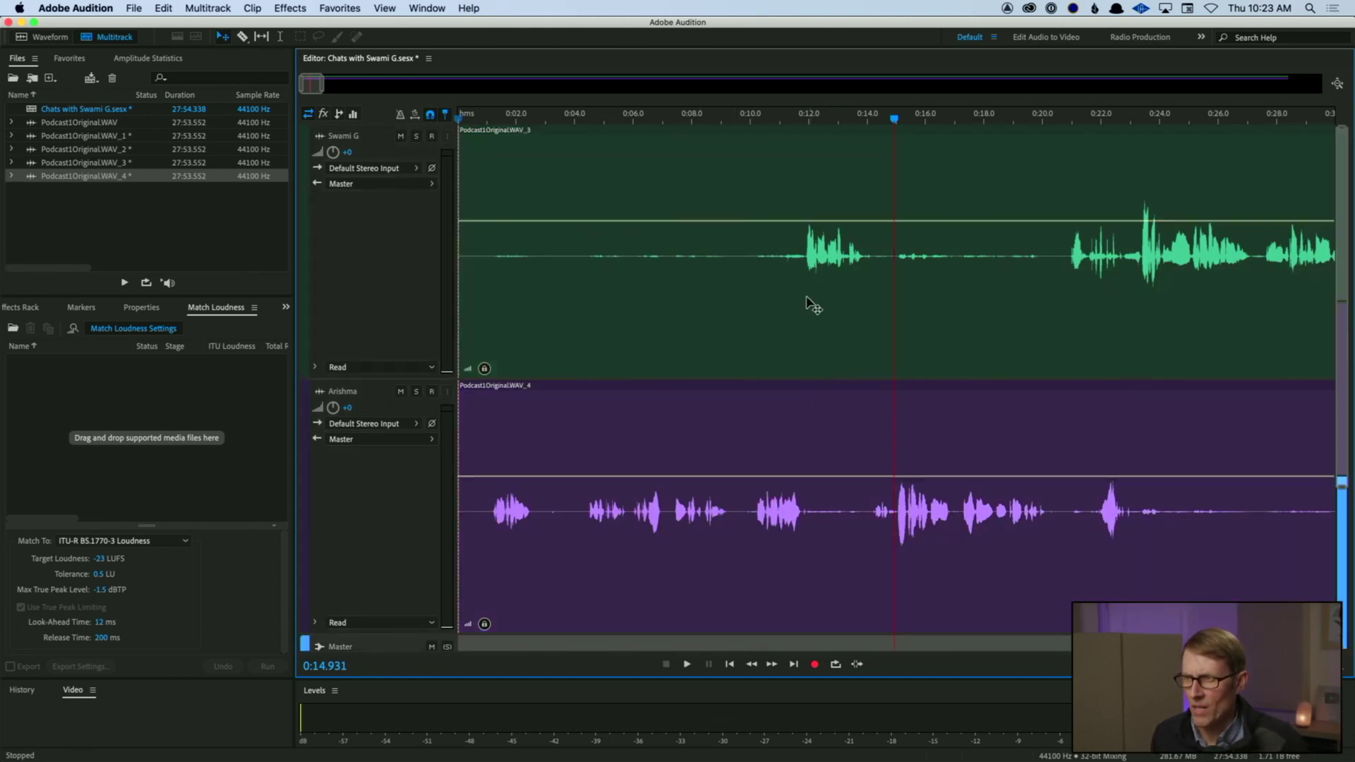
left_click(243, 37)
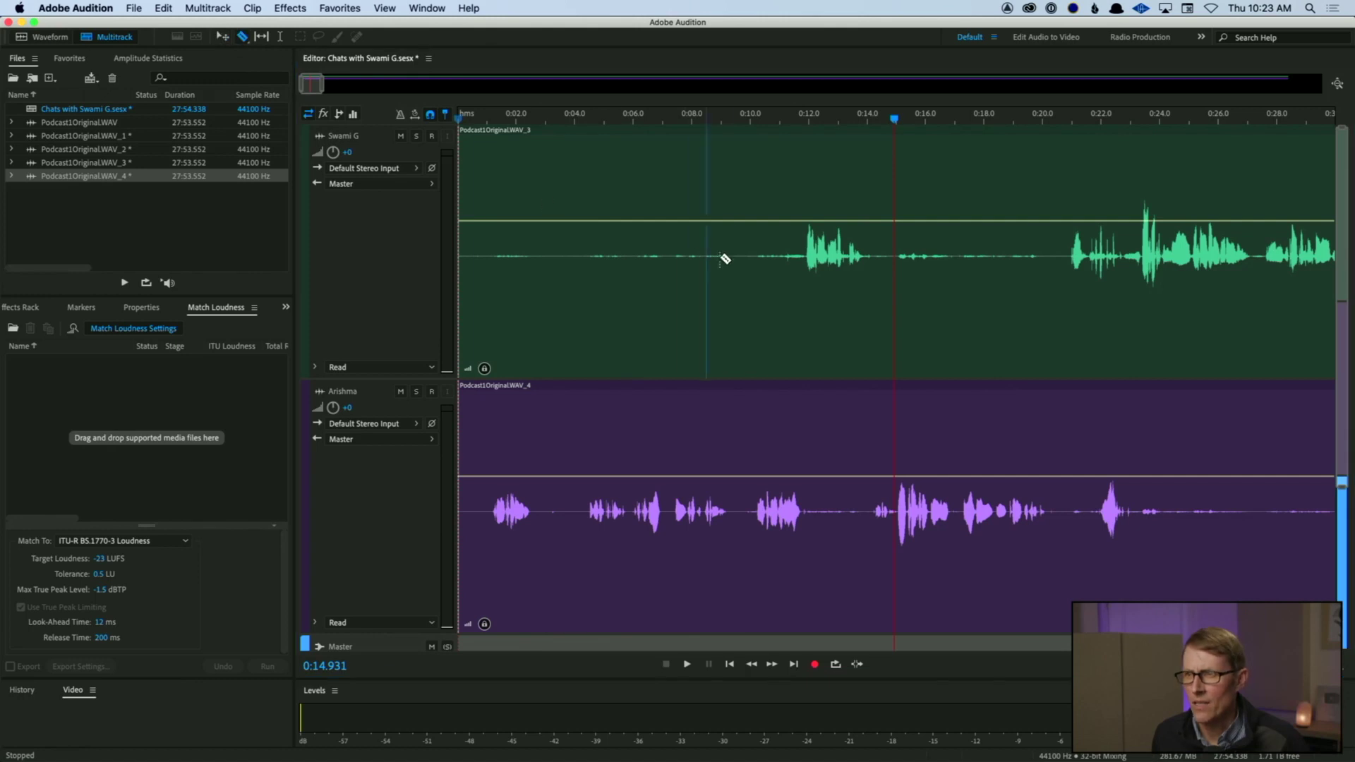
left_click(776, 227)
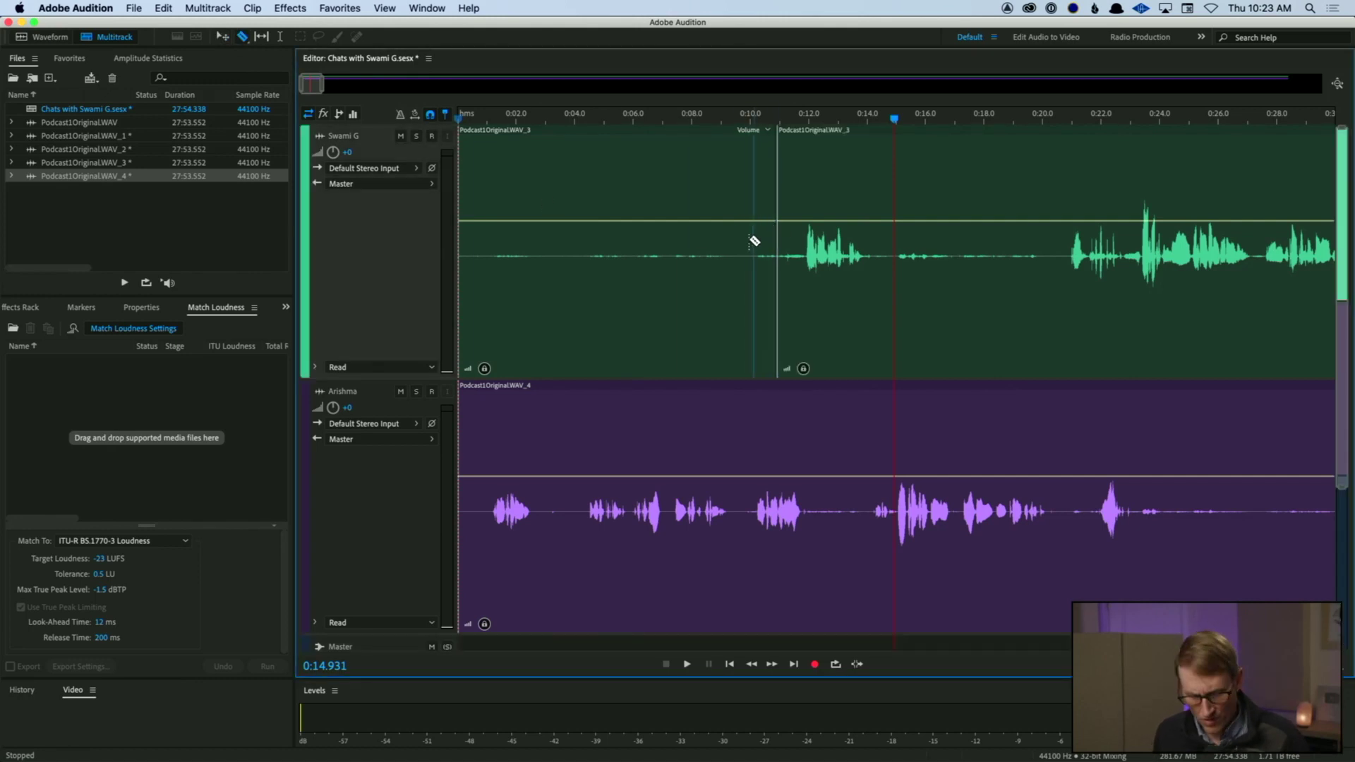
key("v")
left_click(664, 272)
key("Delete")
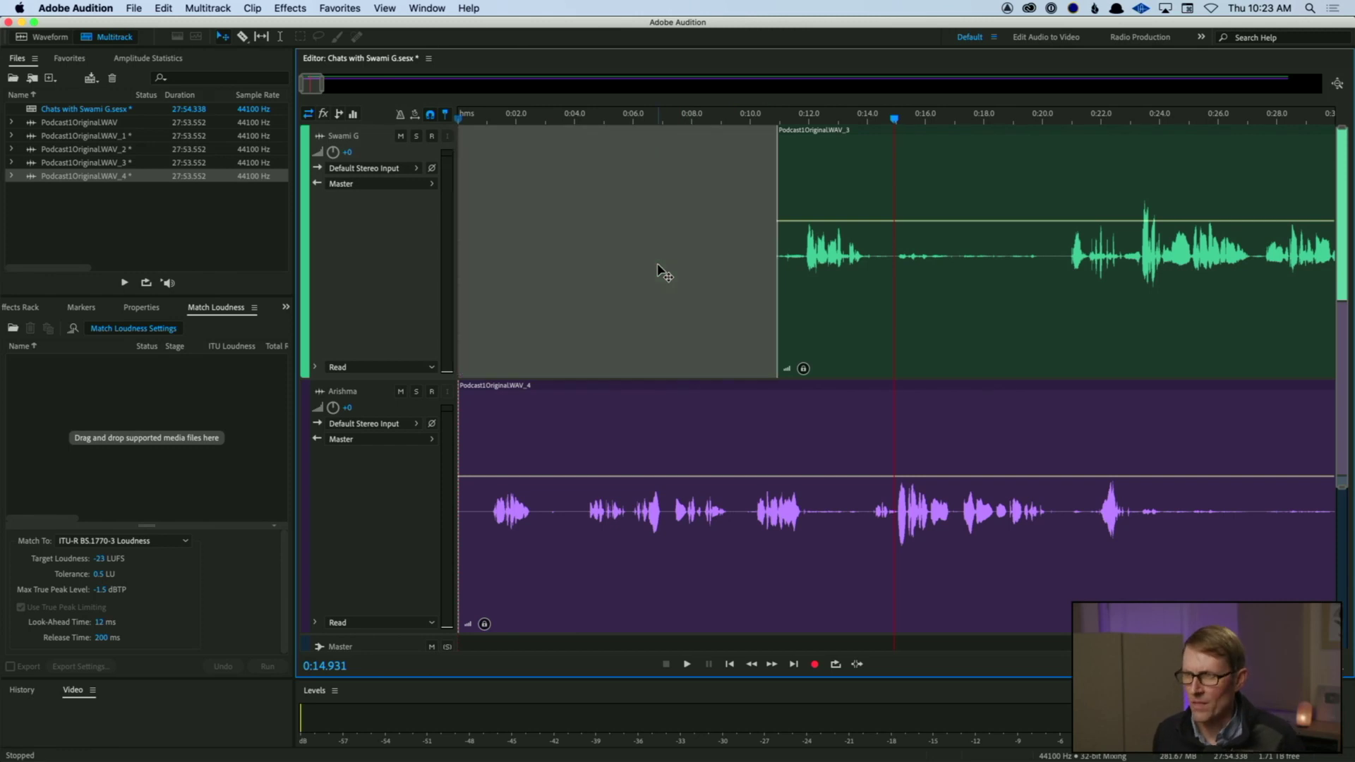
left_click(790, 139)
left_click_drag(791, 140, 812, 170)
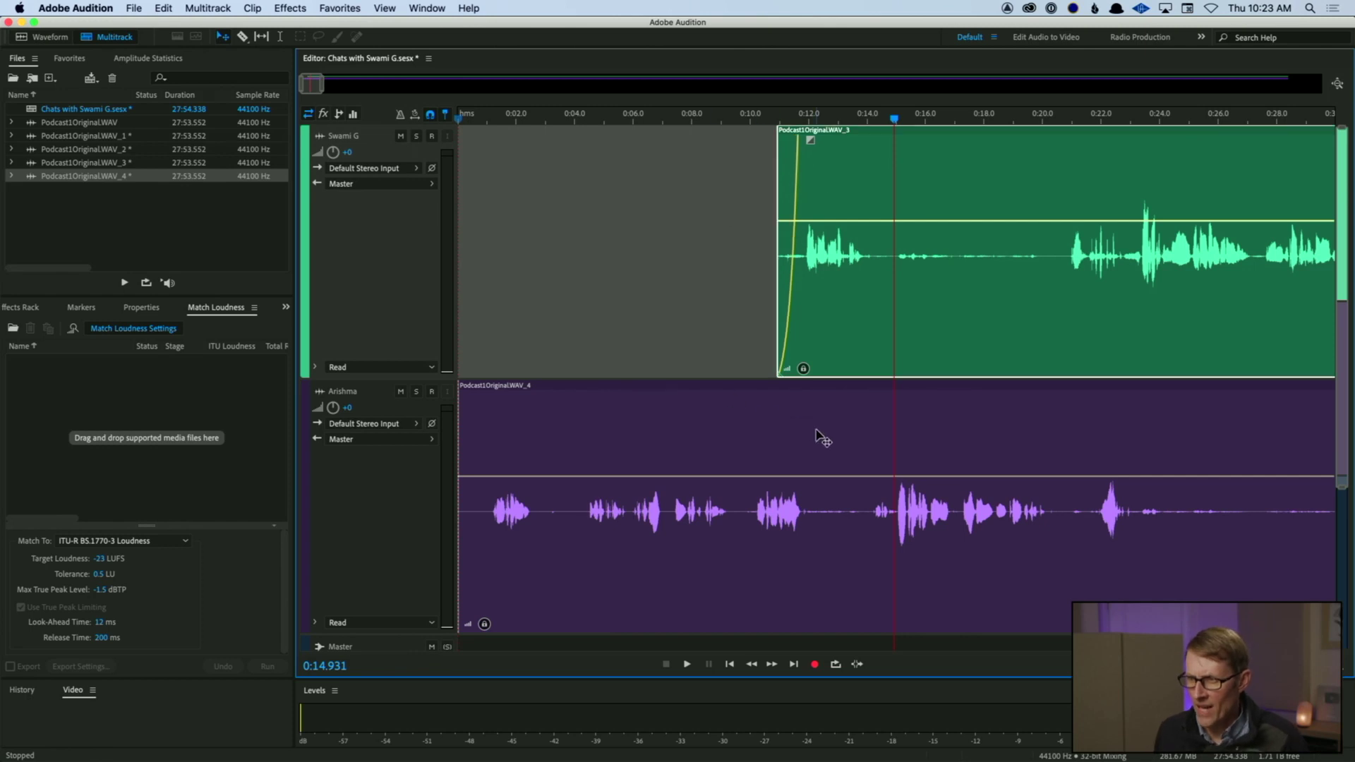
Step: Split the lower voice's clip at about 0:12.0 and 0:13.9 and delete the quiet section between the cuts
key("r")
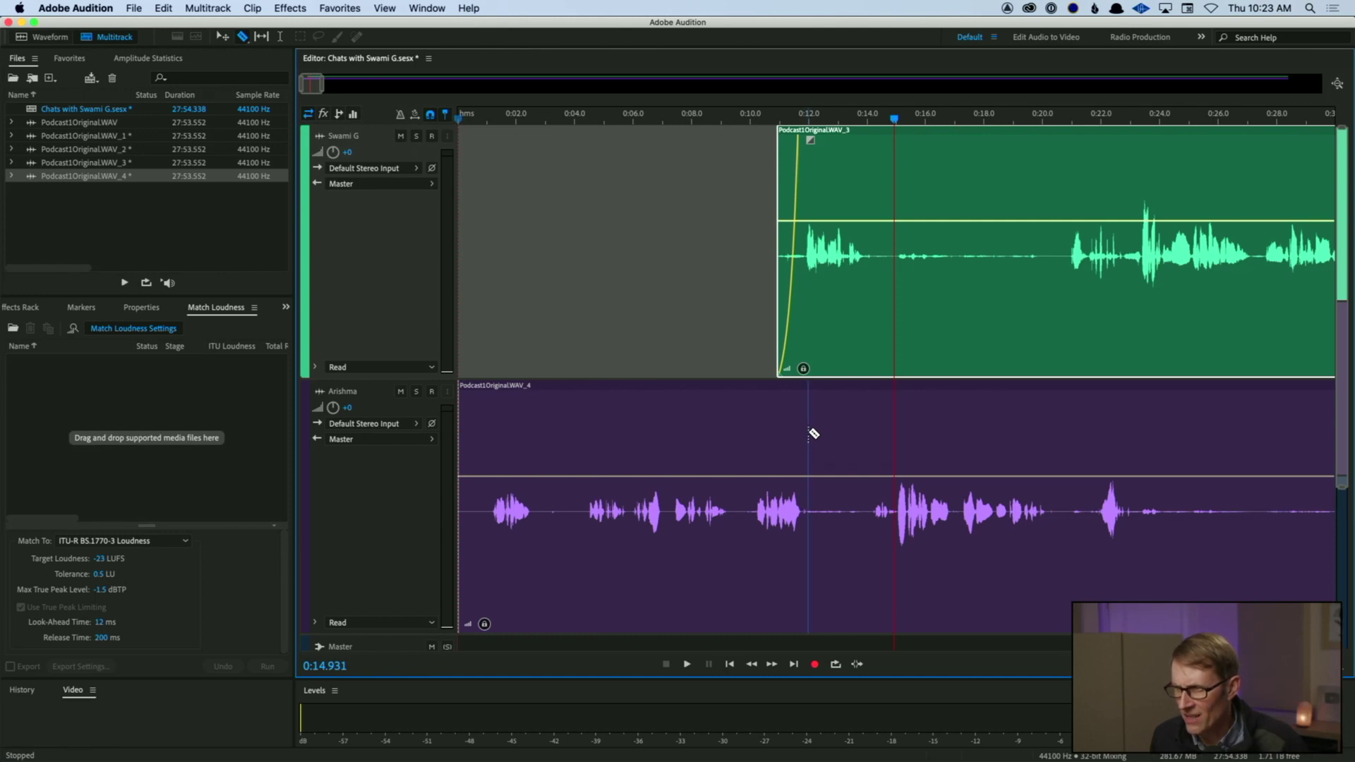
left_click(808, 433)
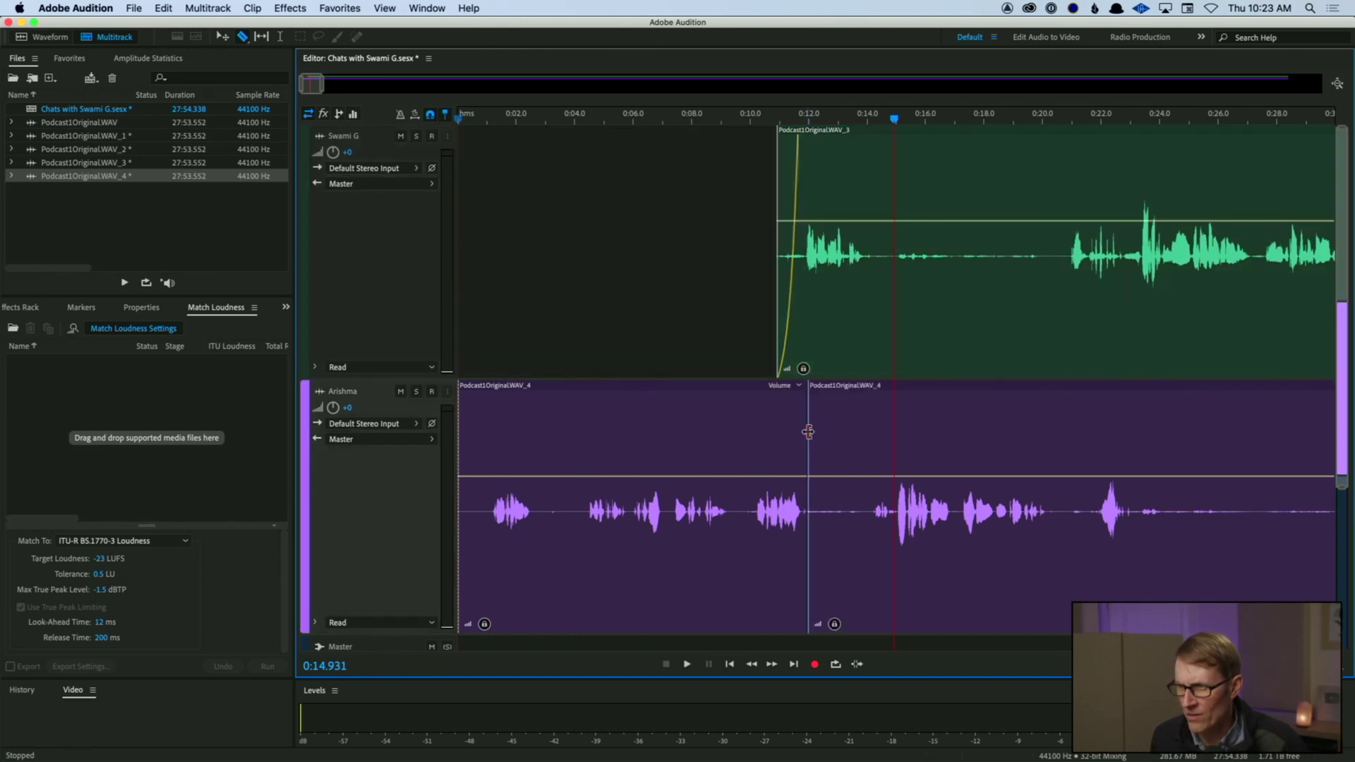
left_click(865, 432)
key("v")
left_click(834, 436)
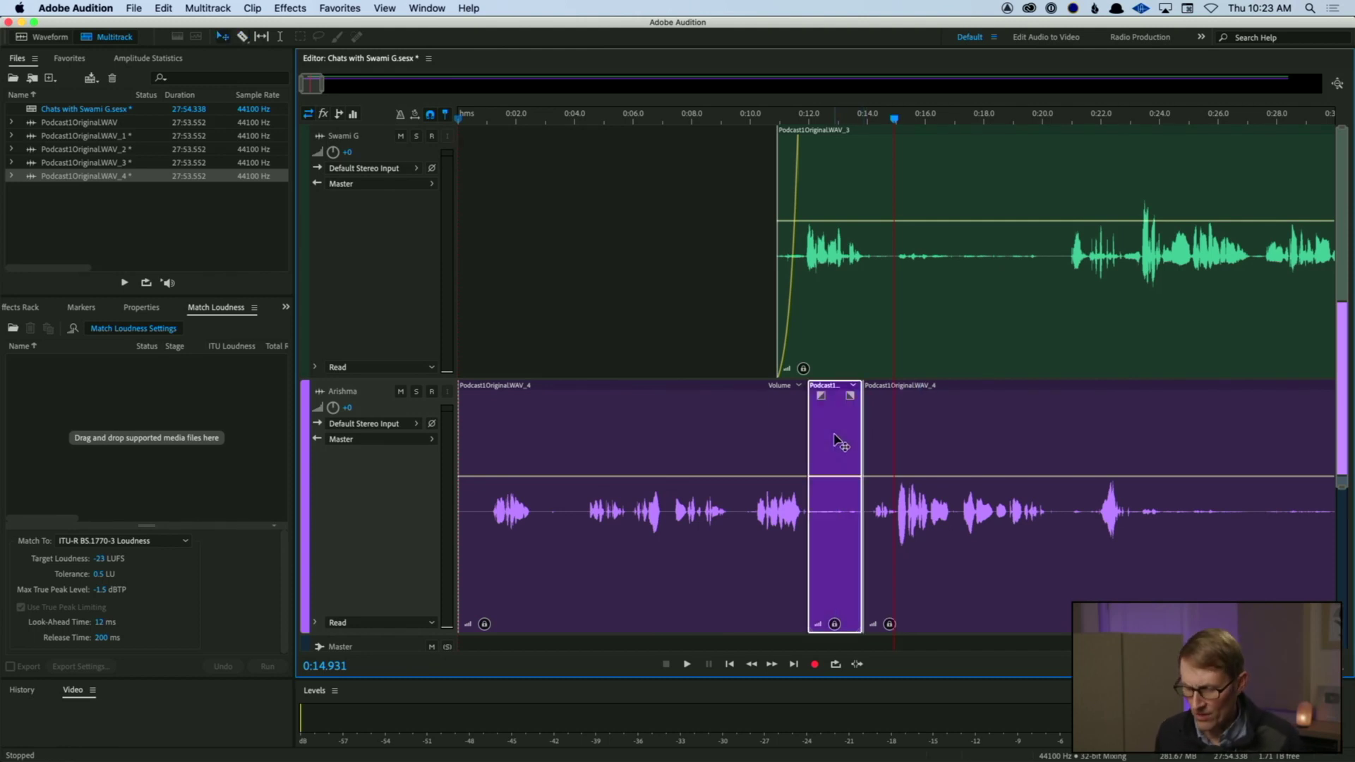
key("Delete")
Step: Add a very short fade-out to the end of the lower voice's first clip
left_click(804, 443)
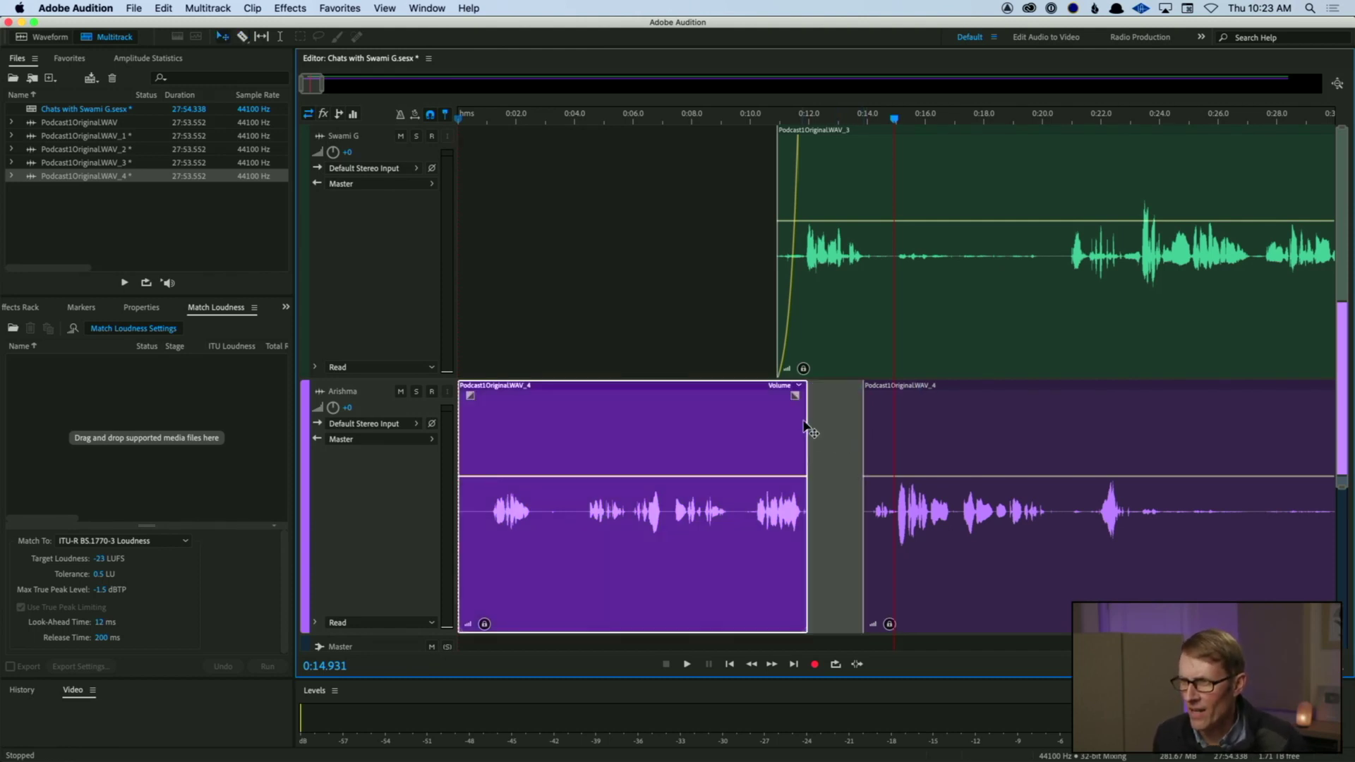
mouse_move(794, 395)
left_mouse_down()
mouse_move(786, 439)
mouse_move(810, 435)
mouse_move(797, 398)
left_mouse_up()
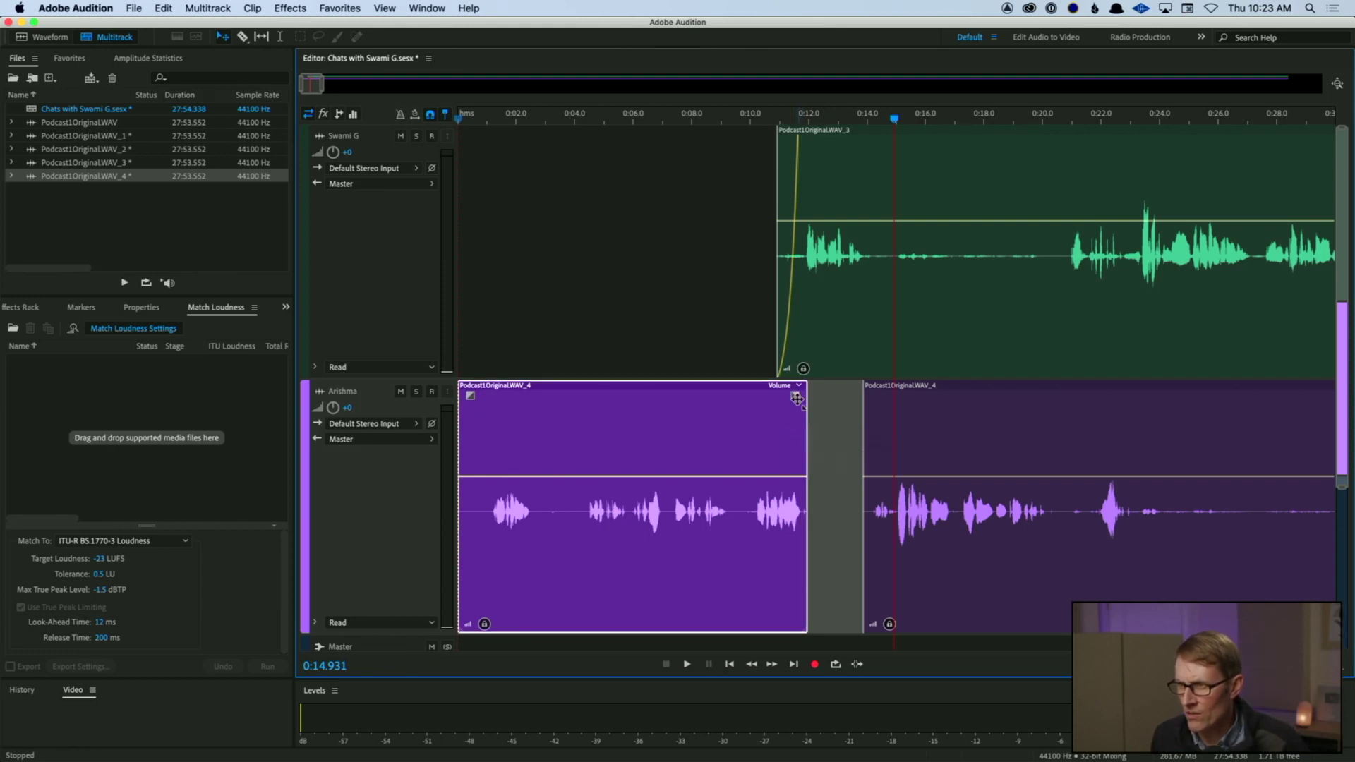
scroll(796, 397, "down", 3)
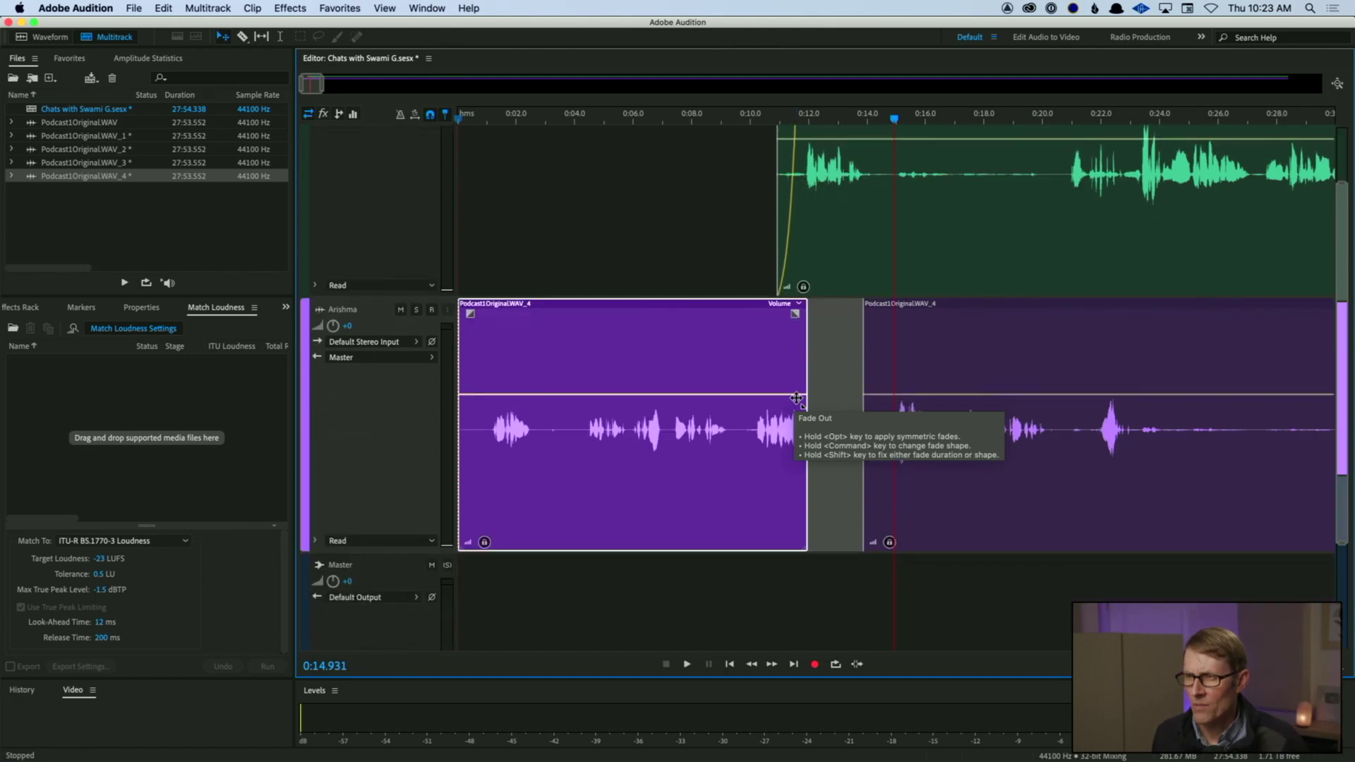
scroll(794, 396, "up", 3)
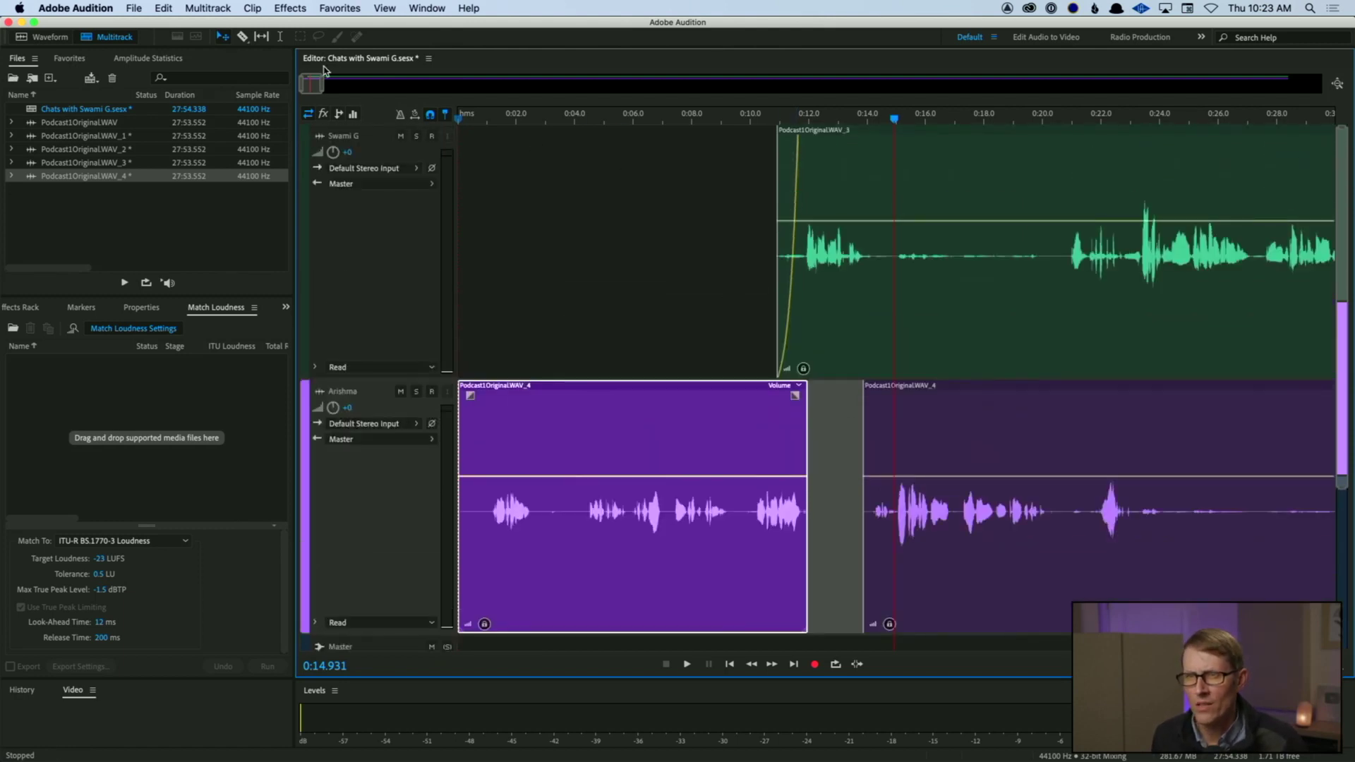
scroll(331, 85, "down", 3)
scroll(331, 84, "up", 3)
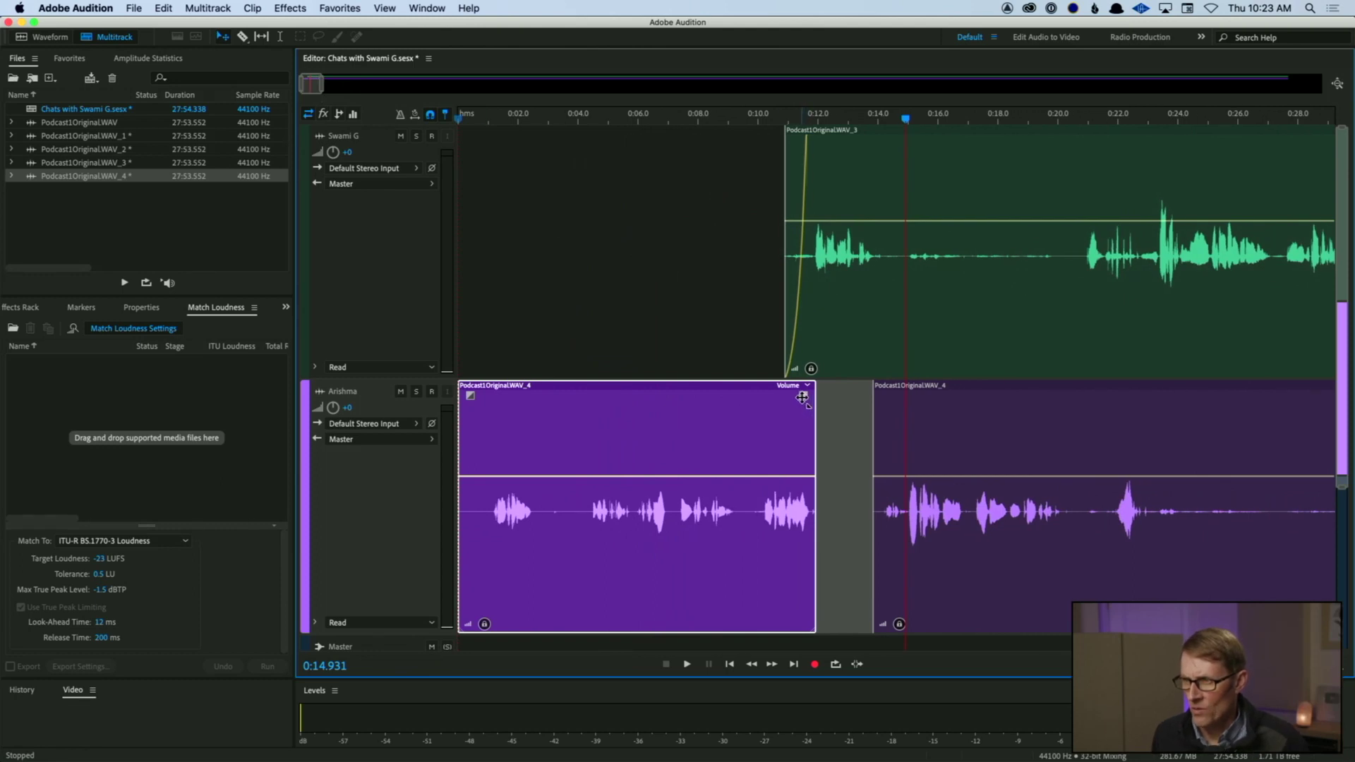
mouse_move(803, 397)
left_mouse_down()
mouse_move(794, 430)
mouse_move(798, 388)
left_mouse_up()
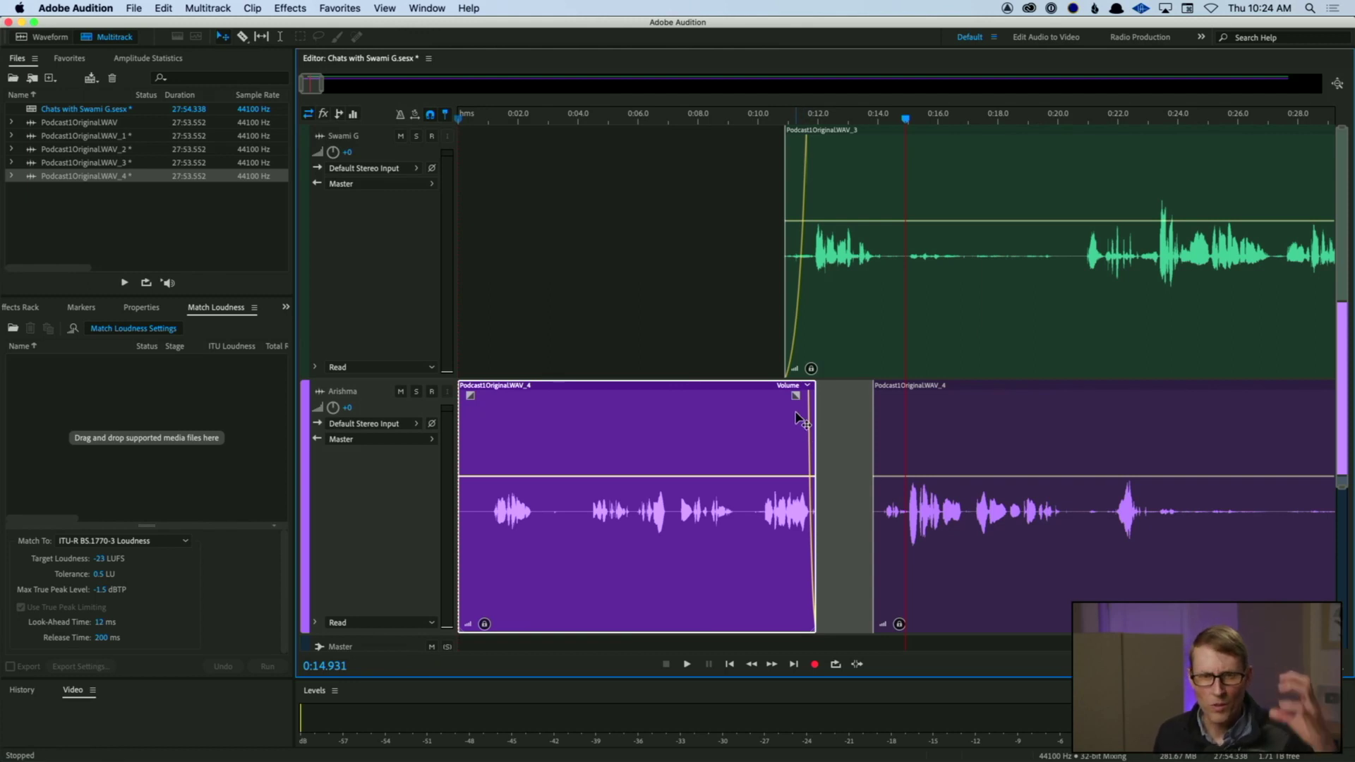
Step: Add a short fade-in with a linear value of about -42 to the lower voice's second clip
left_click(892, 414)
left_click_drag(893, 429, 896, 441)
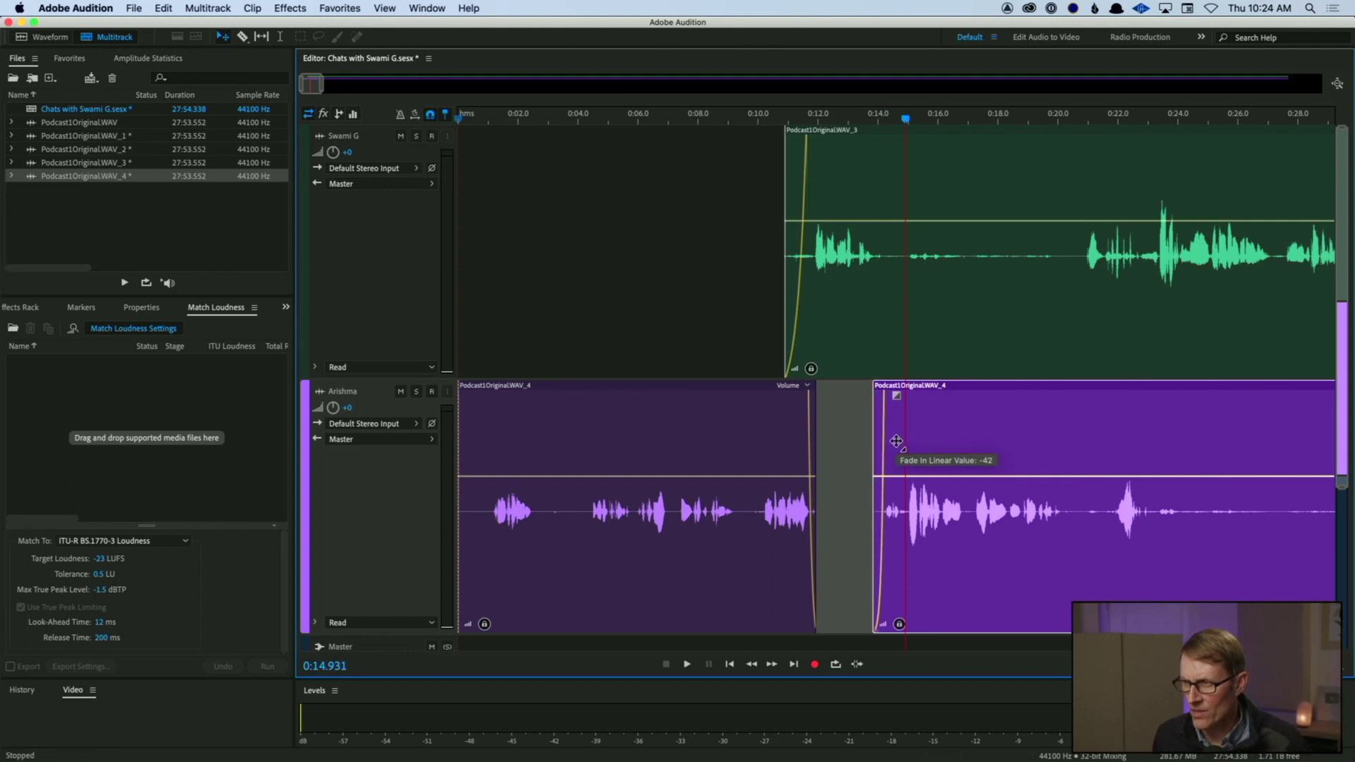
left_click(803, 398)
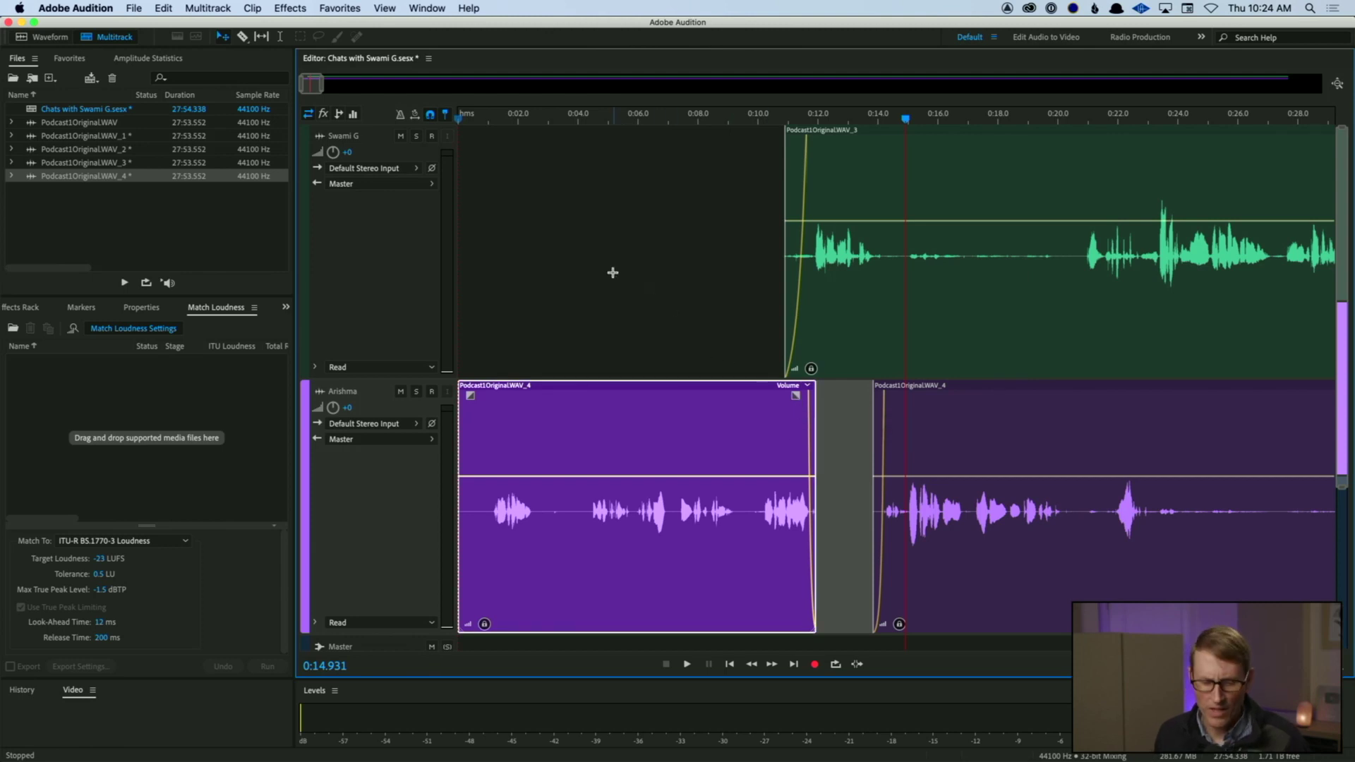
Step: Play the session from the beginning to about 0:16.7 to check the cuts and fades
key("Home")
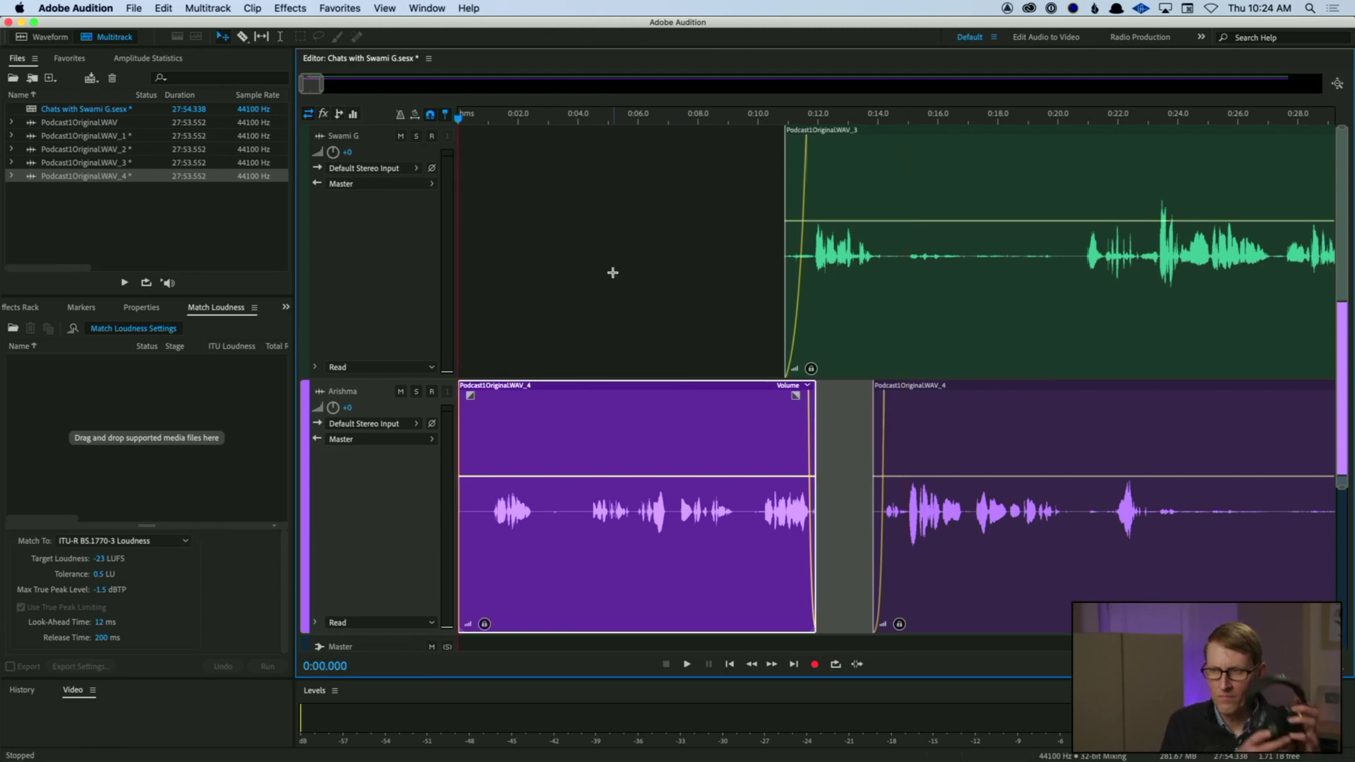
key("space")
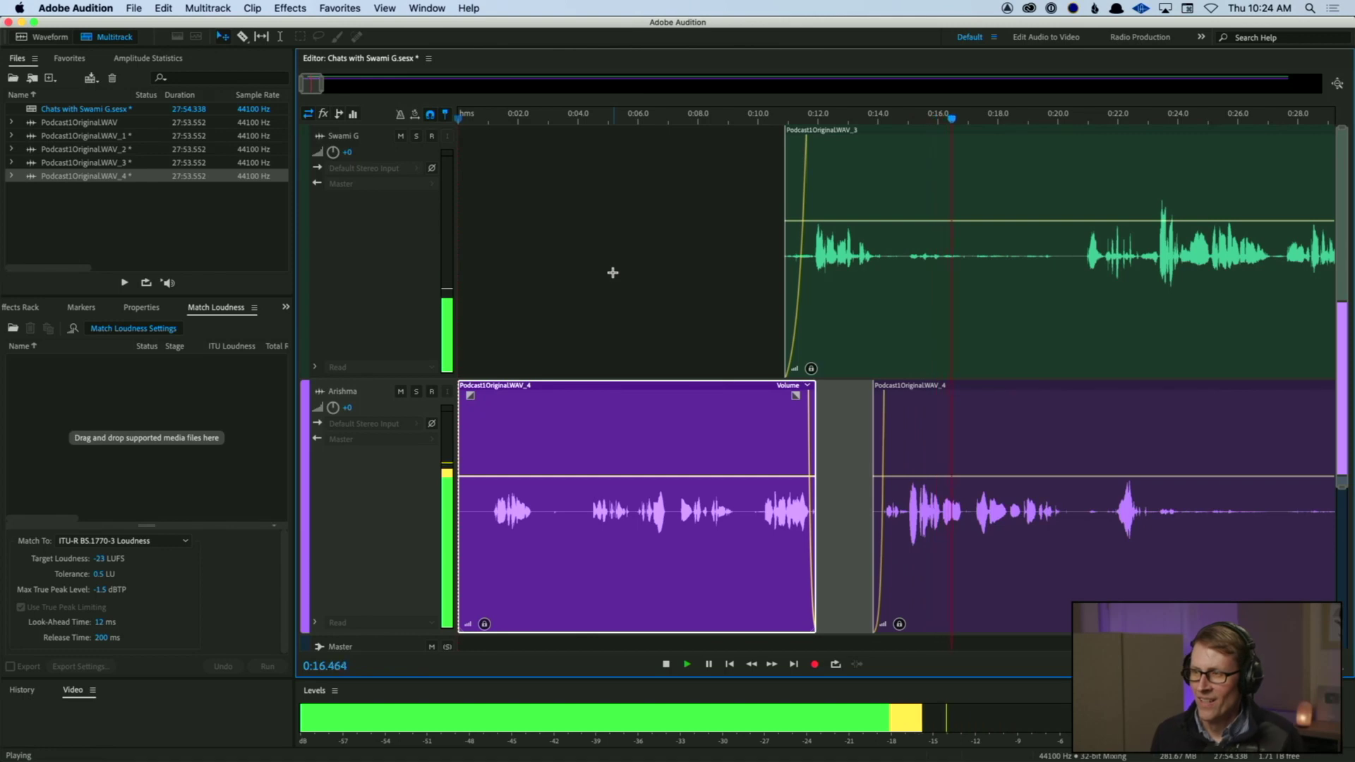
key("space")
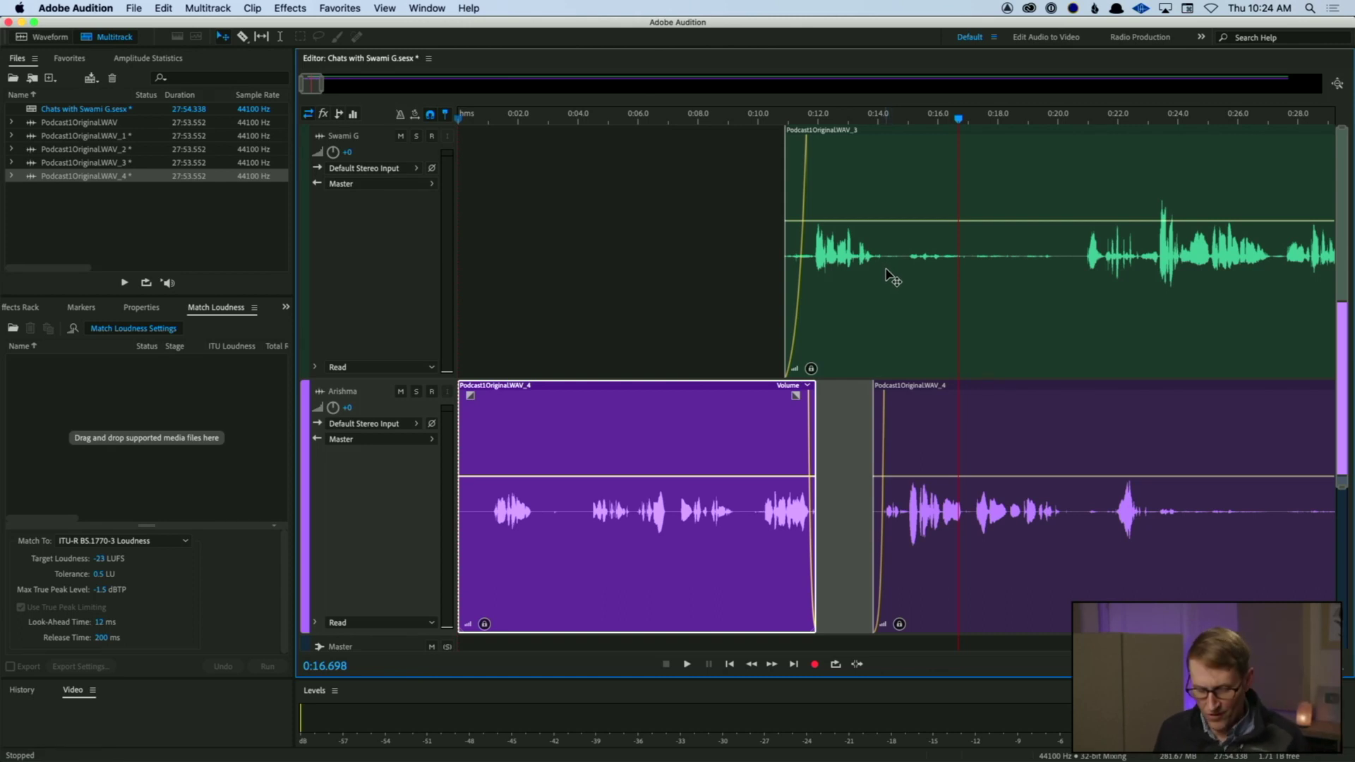
Step: Split the upper voice's clip at about 0:14.8 and 0:20.4 and delete the quiet section between the cuts
key("r")
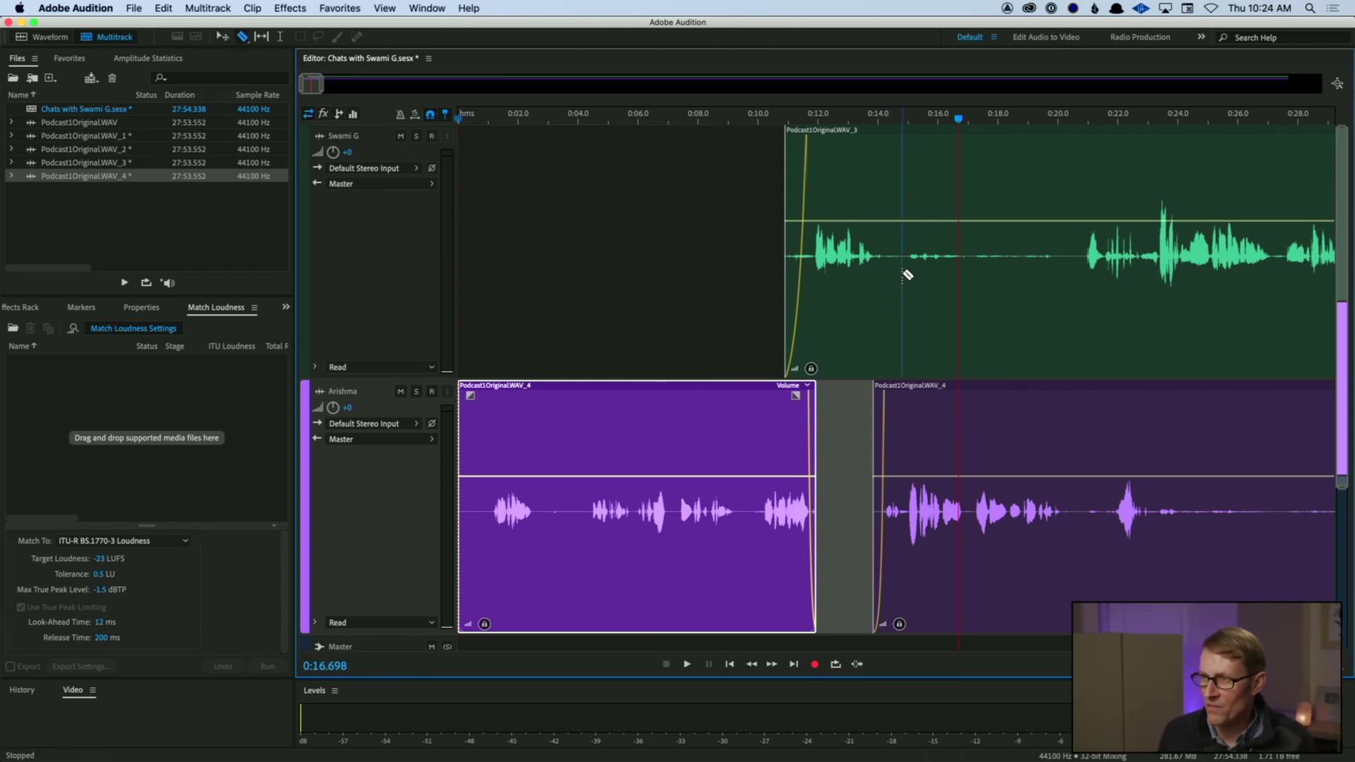
left_click(903, 272)
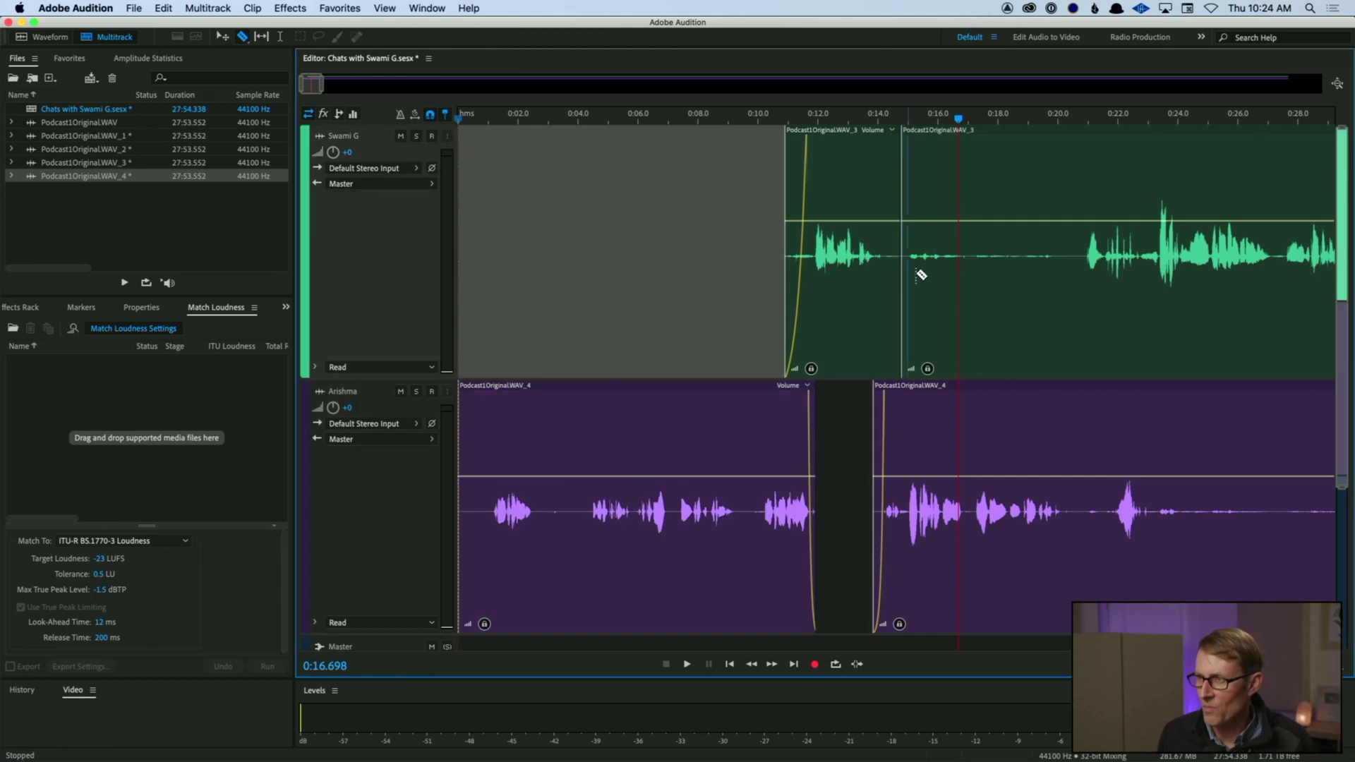
left_click(1070, 279)
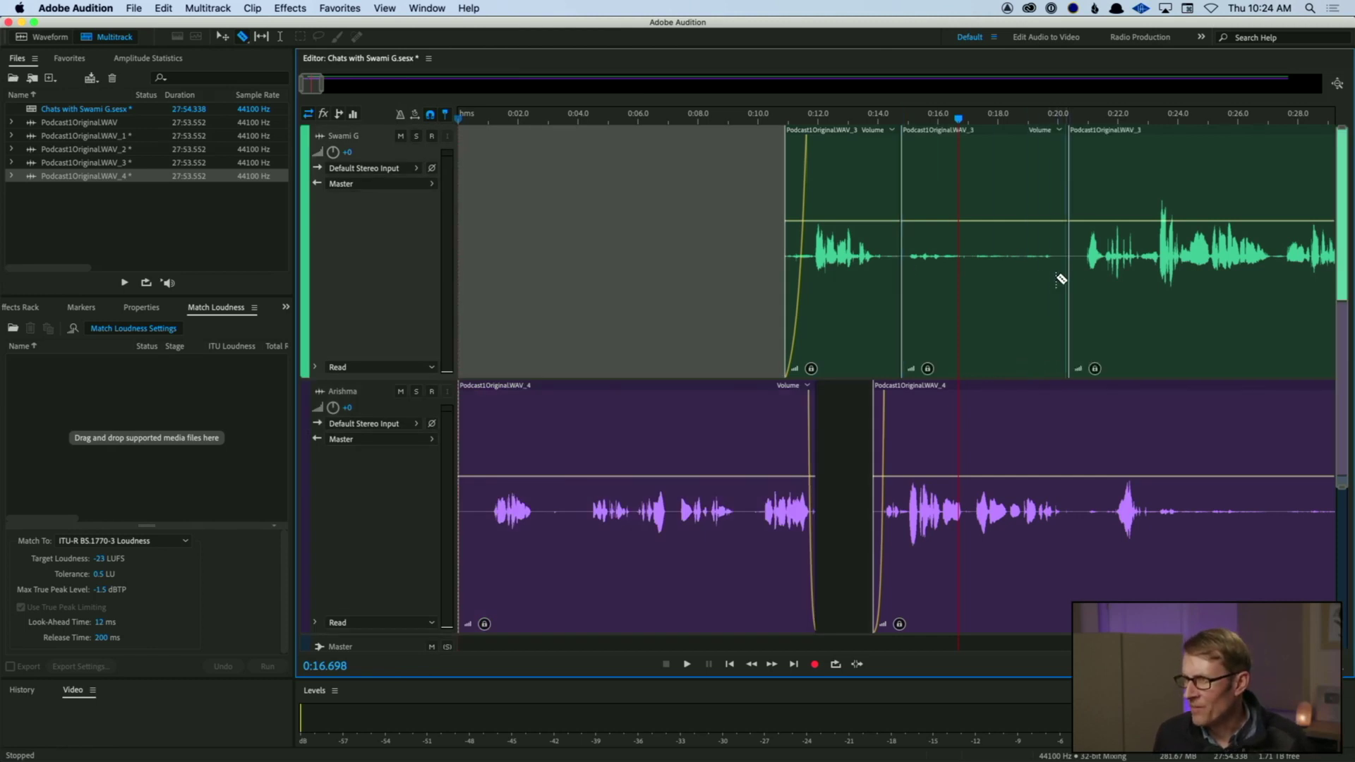
key("v")
left_click(1011, 288)
key("Delete")
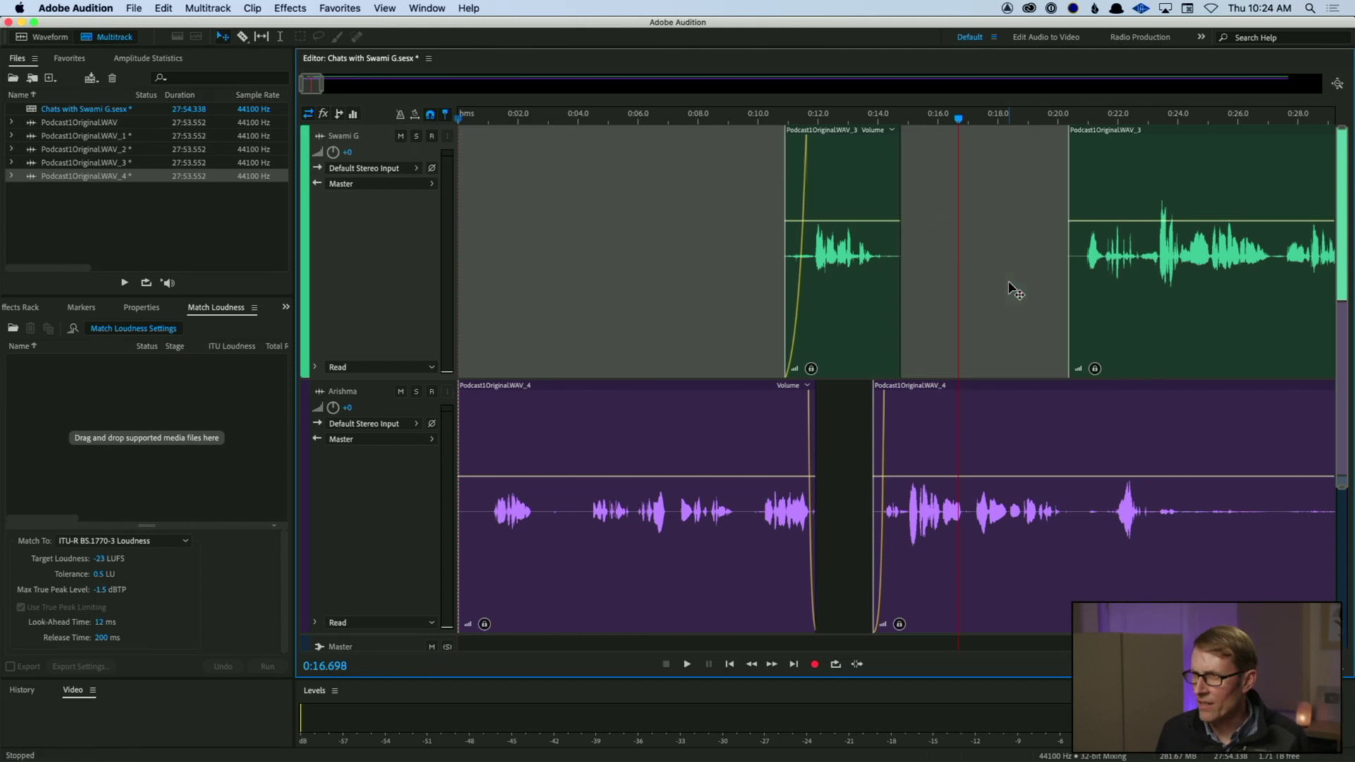
Step: Add a short curved fade-out to the end of the upper voice's first clip and select the clip after the gap
left_click(893, 229)
left_click_drag(888, 139, 875, 185)
left_click(1143, 182)
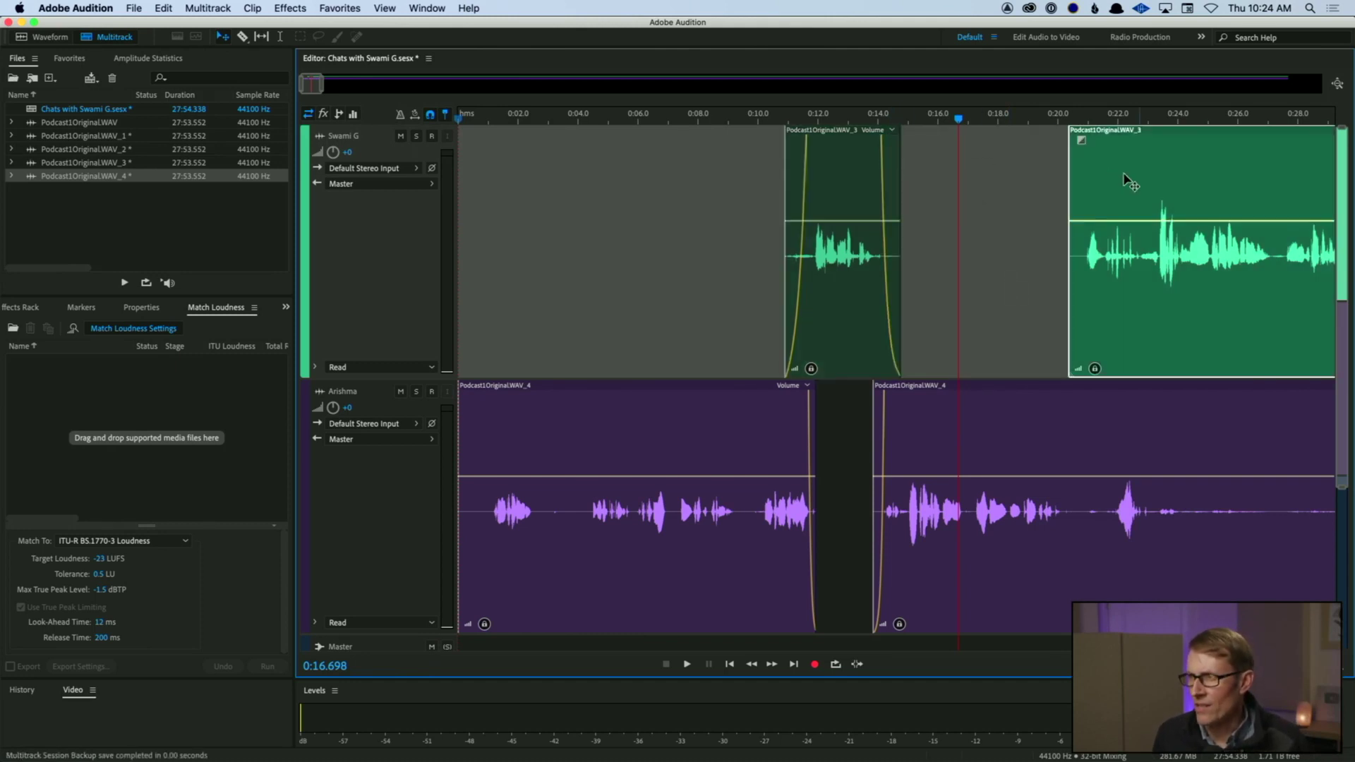
Step: Add a short curved fade-in to the upper voice's clip after the gap and place the playhead at about 0:20.8
left_click_drag(1078, 139, 1098, 181)
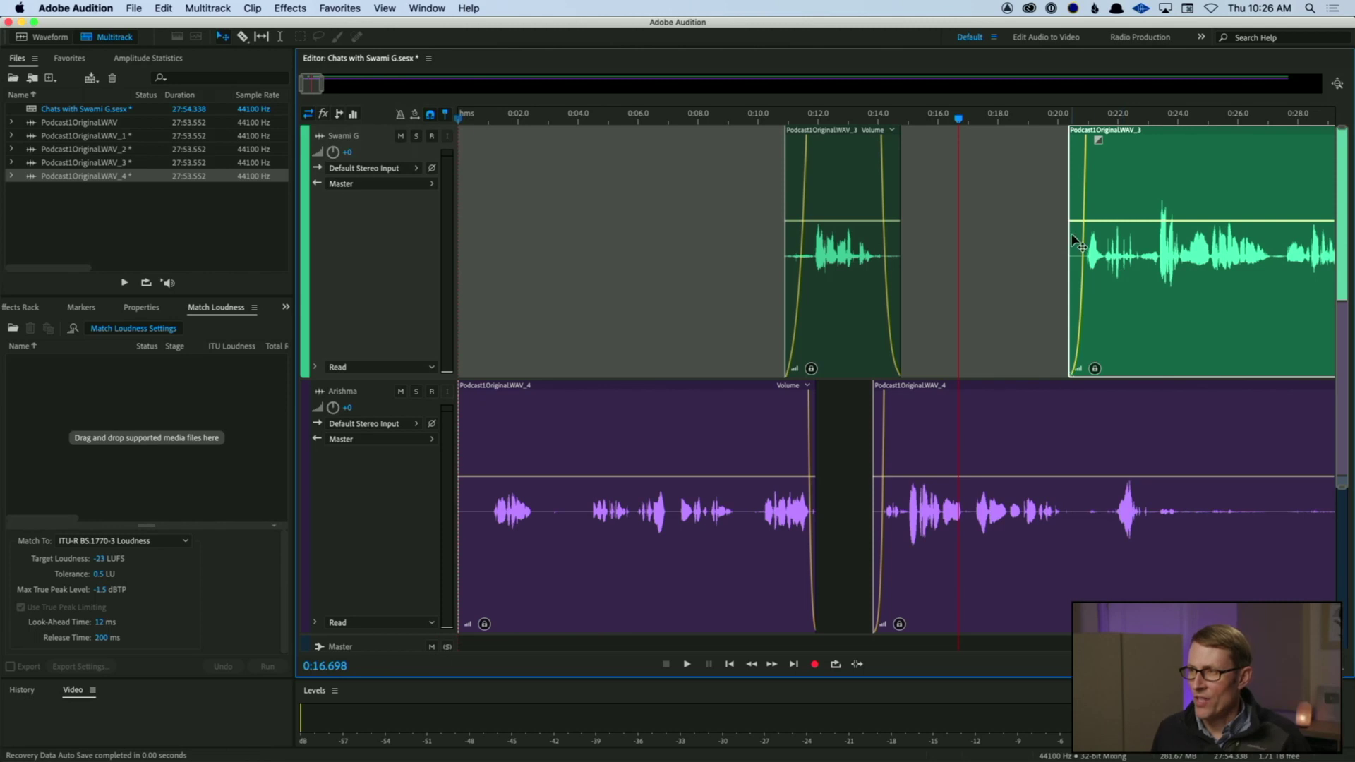
left_click(1081, 118)
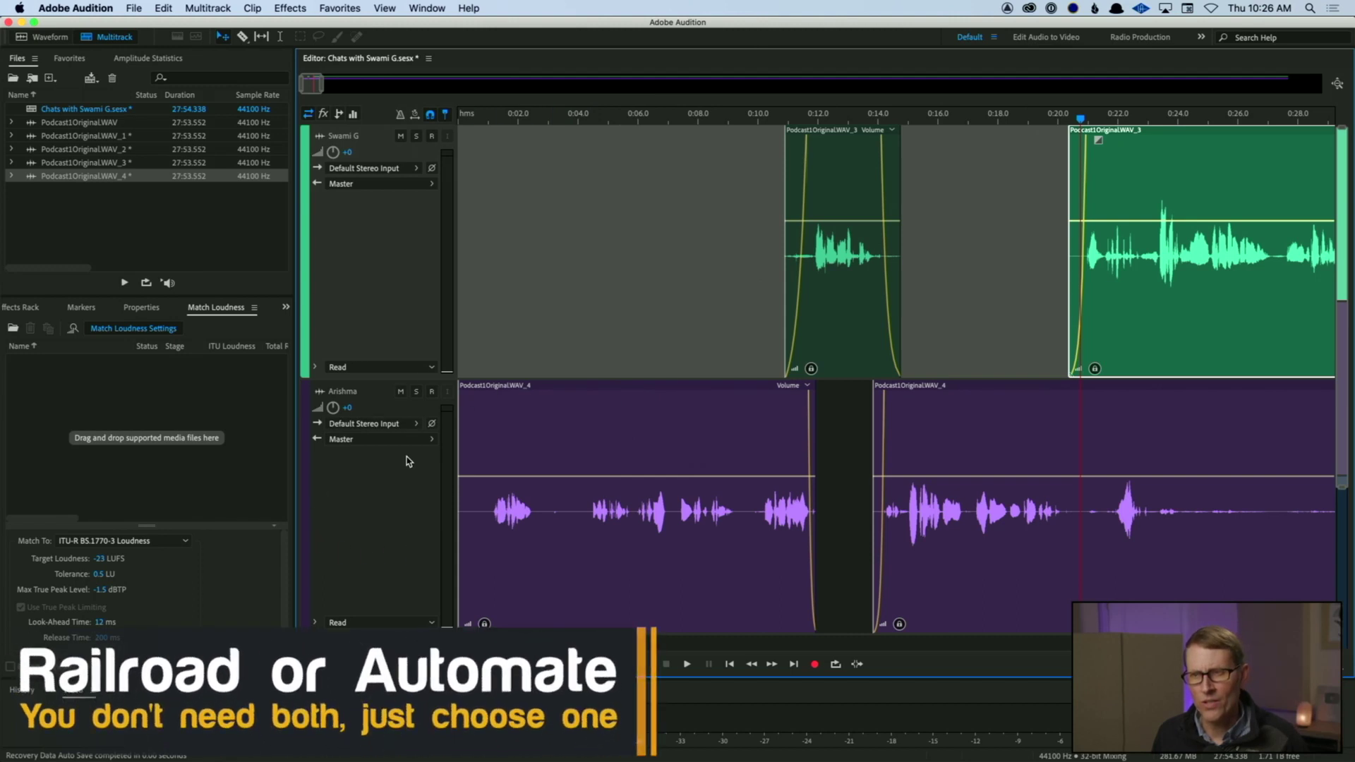
Step: Expand the automation lanes of both voice tracks and shorten the upper voice's lane slightly
scroll(406, 462, "down", 2)
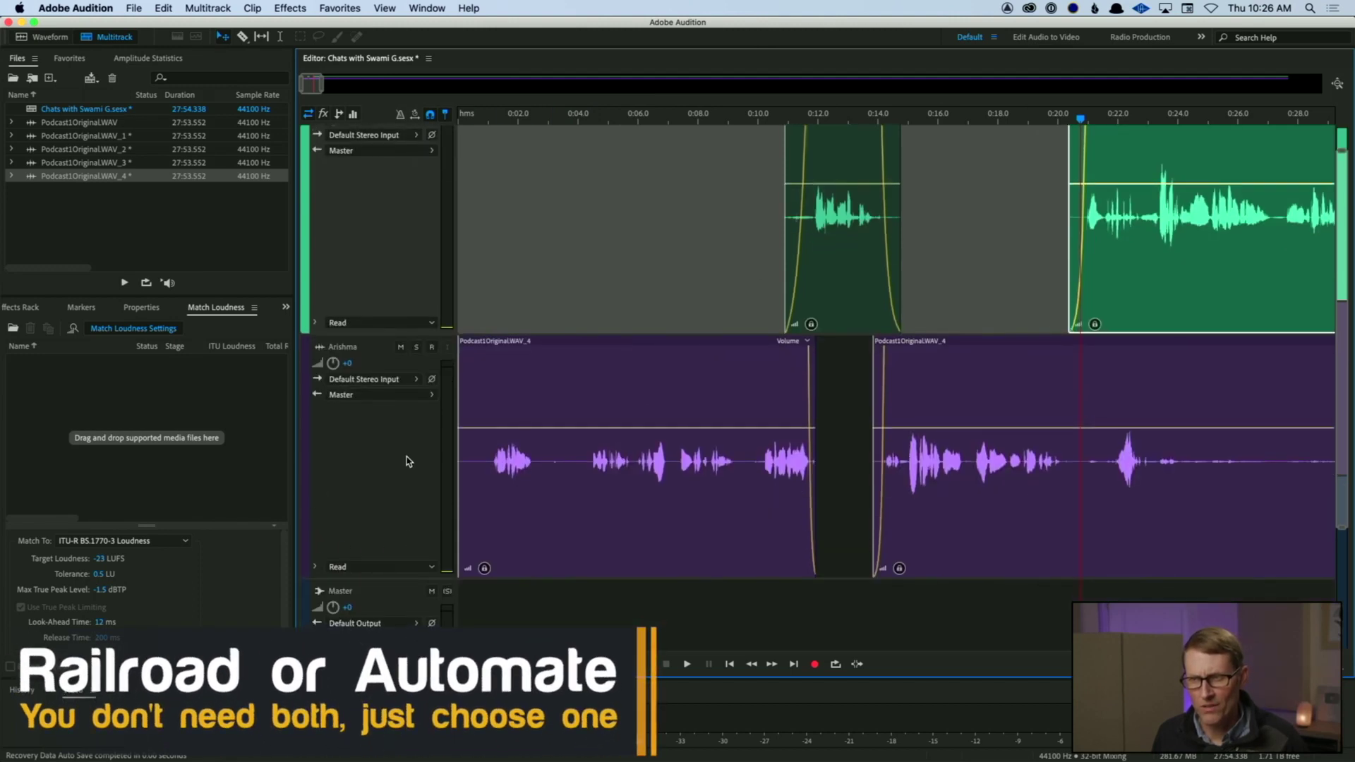
left_click(315, 326)
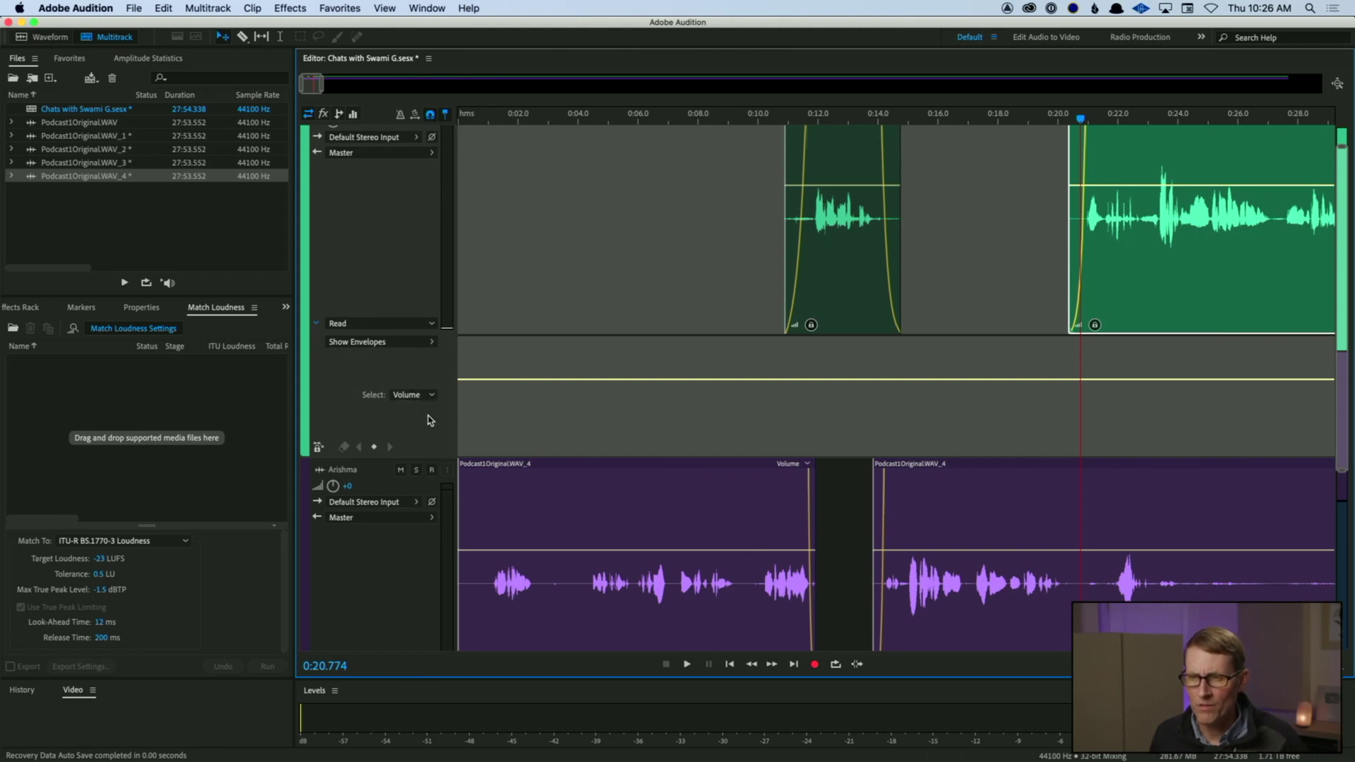
left_click_drag(414, 453, 413, 438)
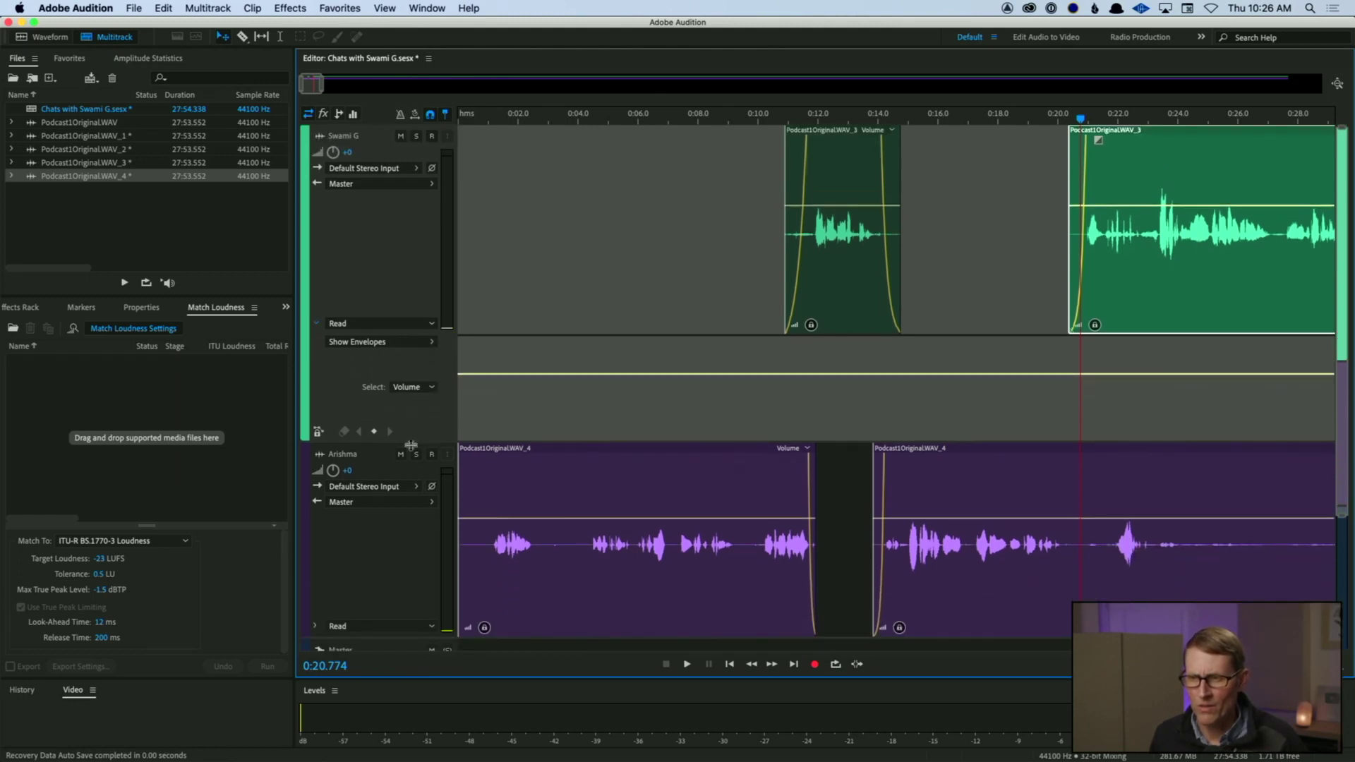
left_click(316, 628)
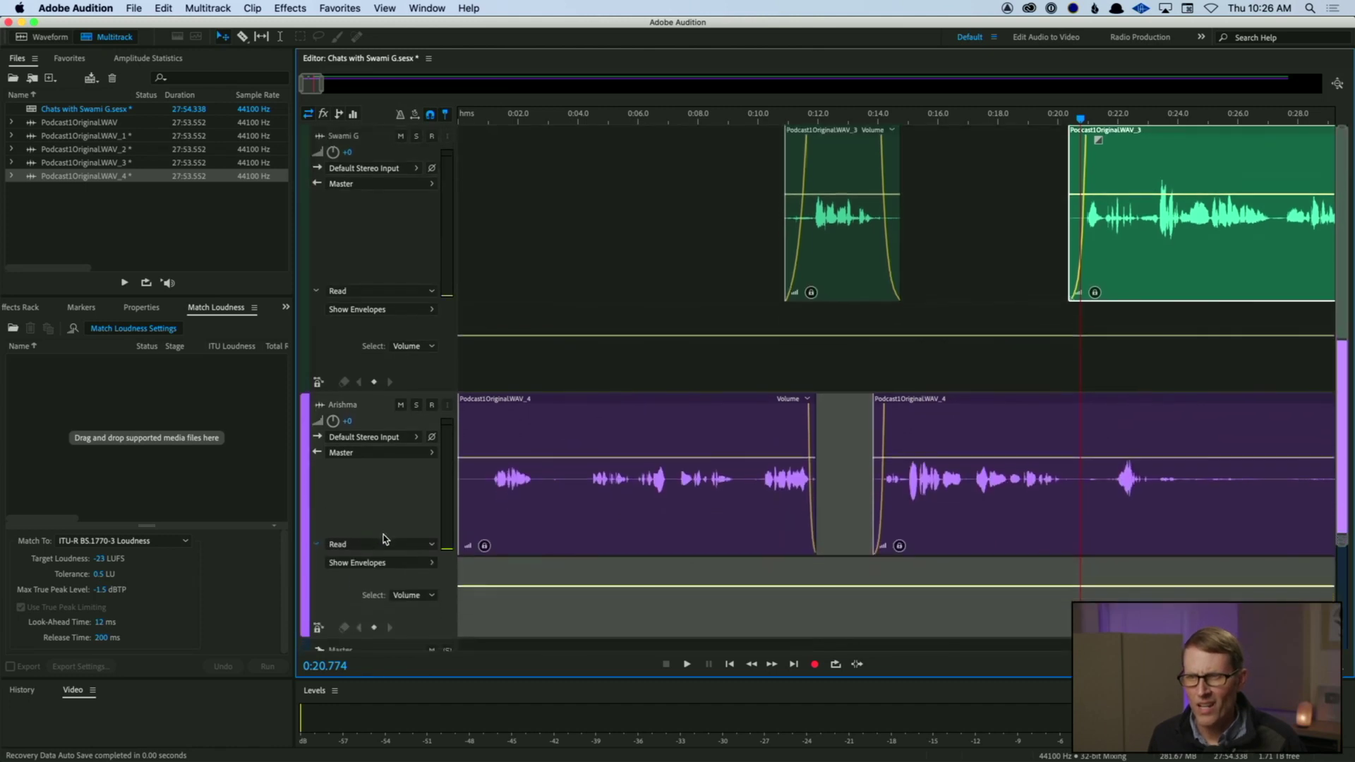
scroll(384, 527, "down", 3)
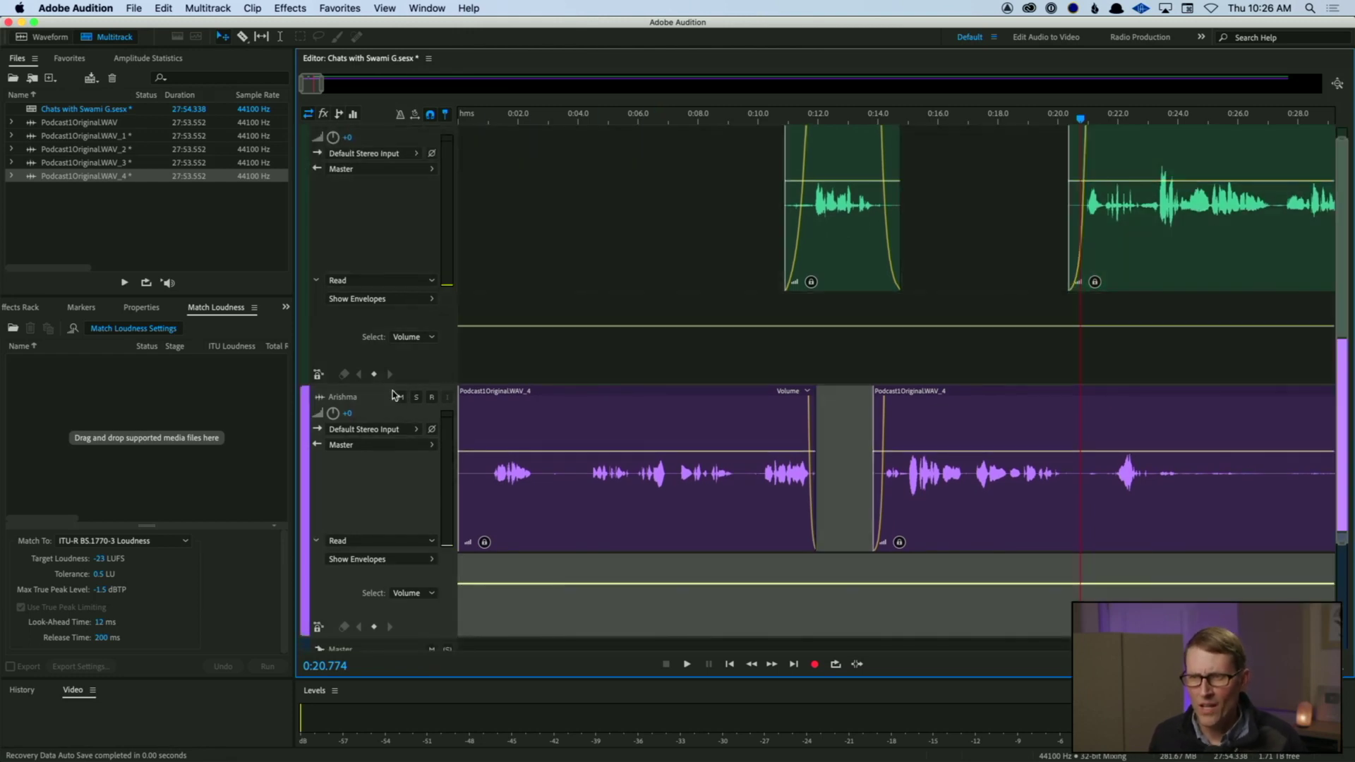
Step: Set the track automation mode of both voice tracks to Latch
left_click(433, 341)
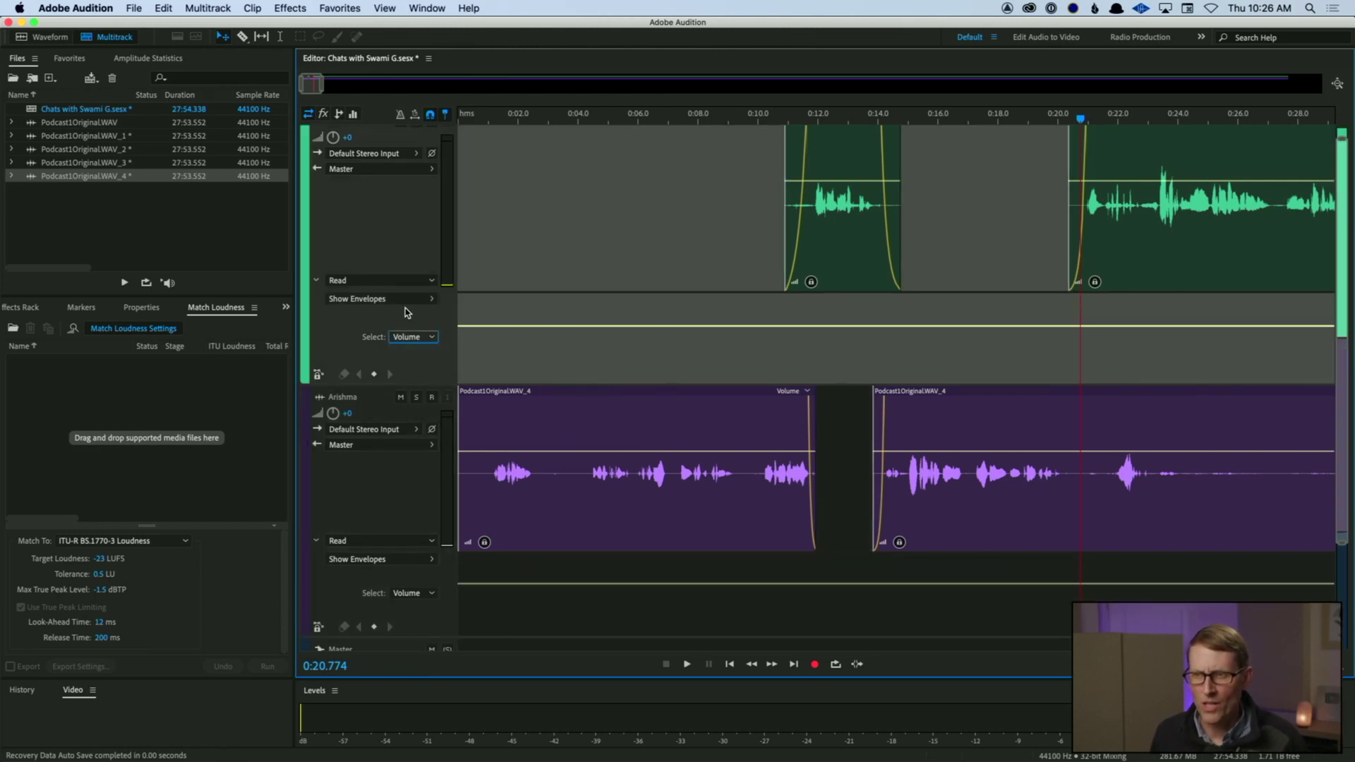
left_click(432, 282)
left_click(352, 335)
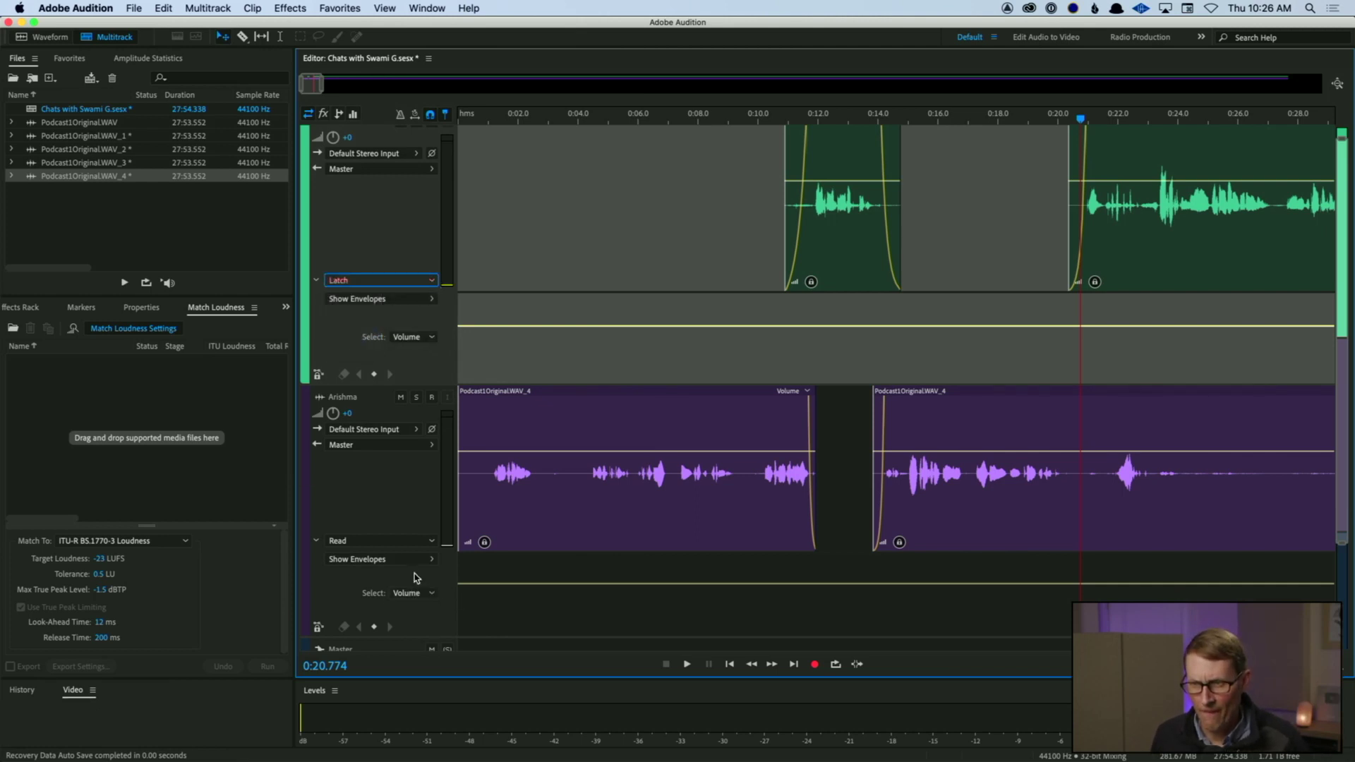
left_click(395, 544)
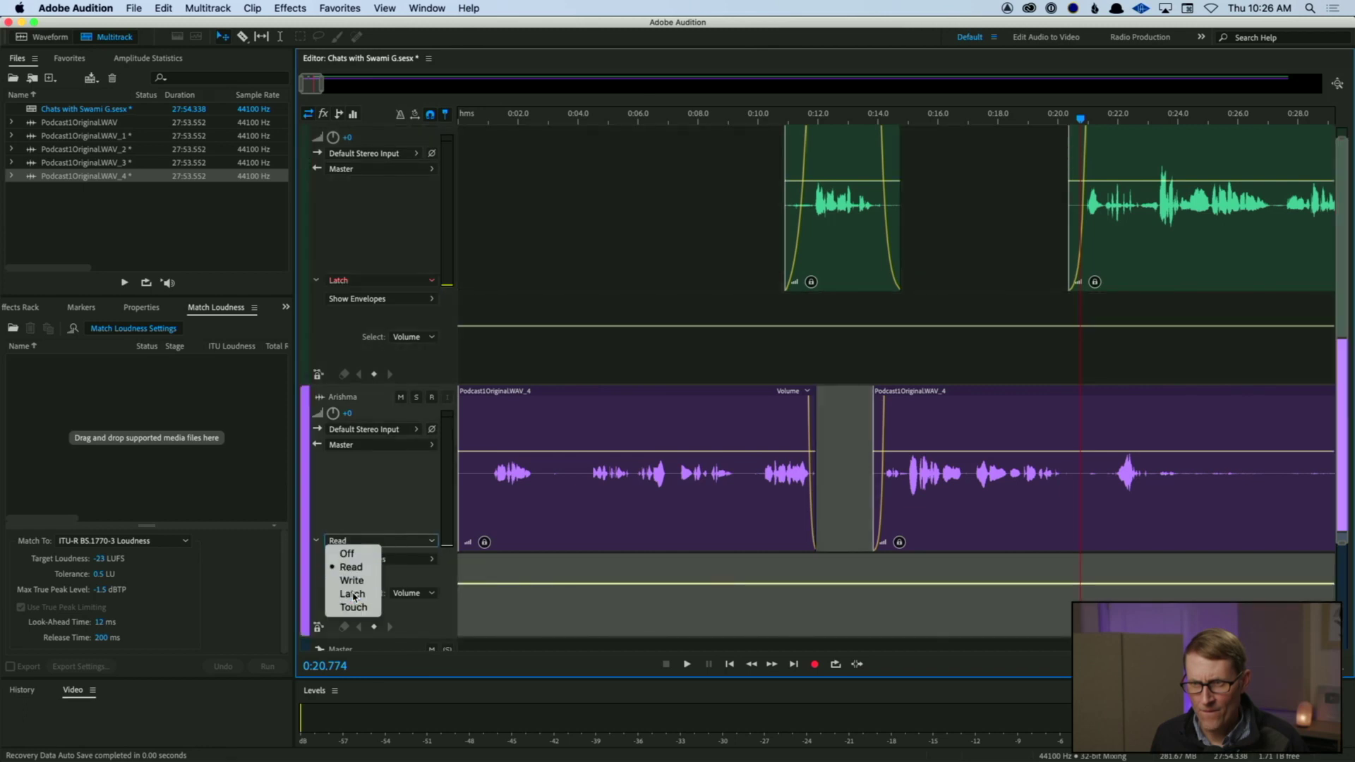
left_click(353, 596)
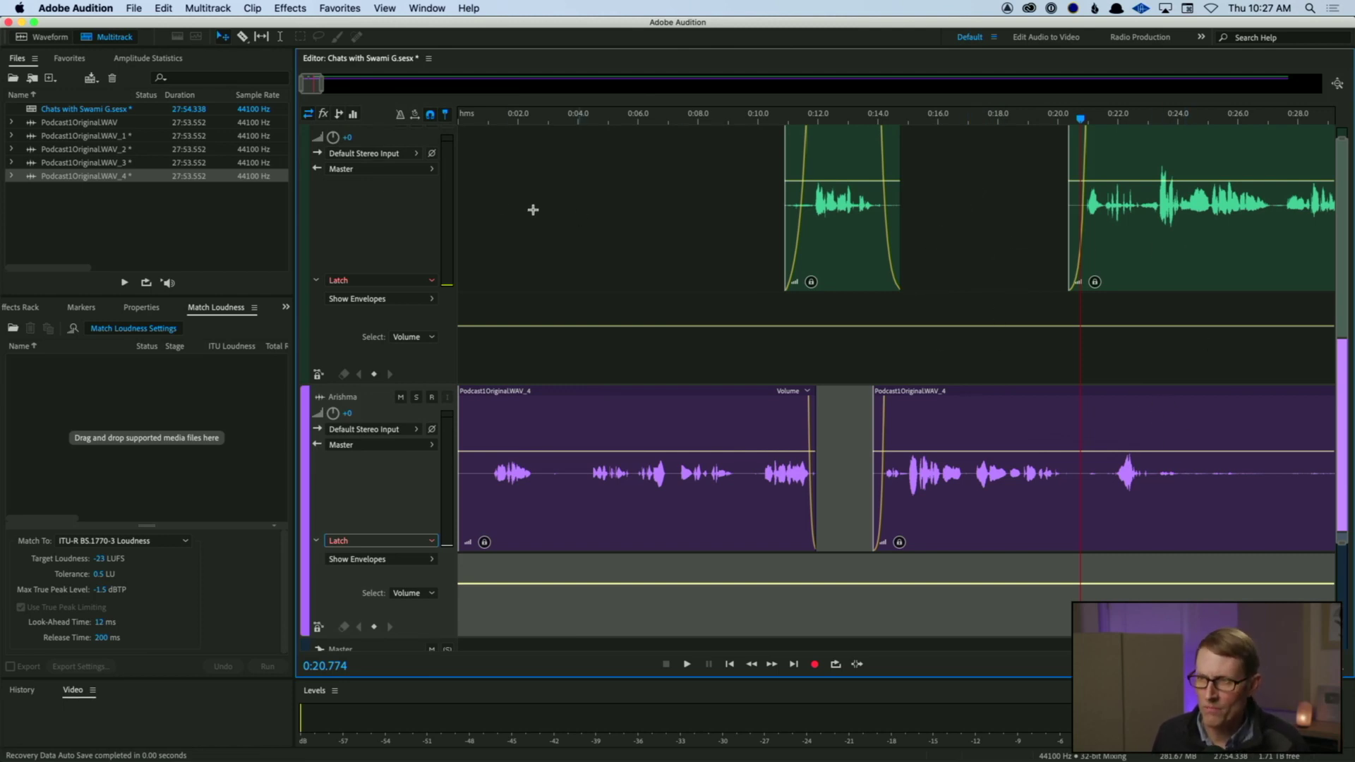
Step: Show the Mixer and enlarge its panel until the full channel faders fit
left_click(427, 8)
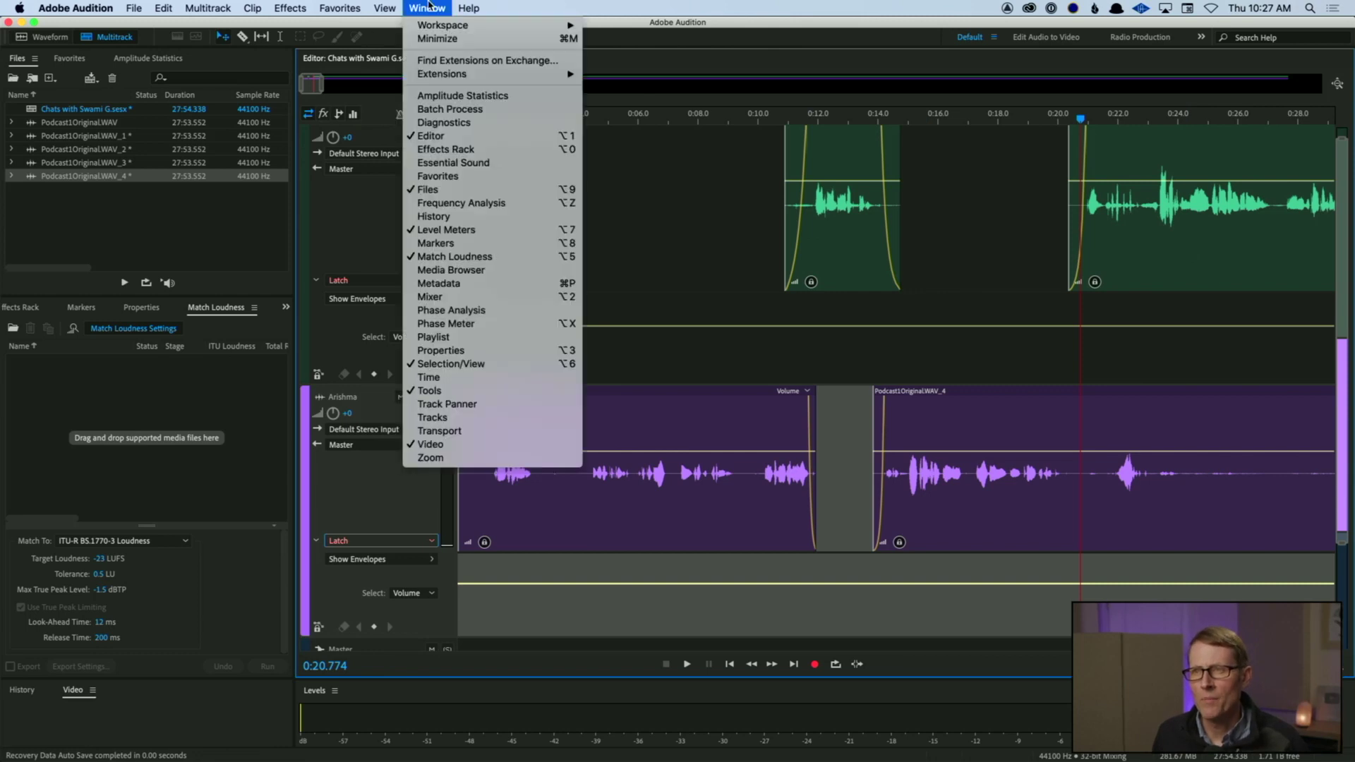
left_click(457, 297)
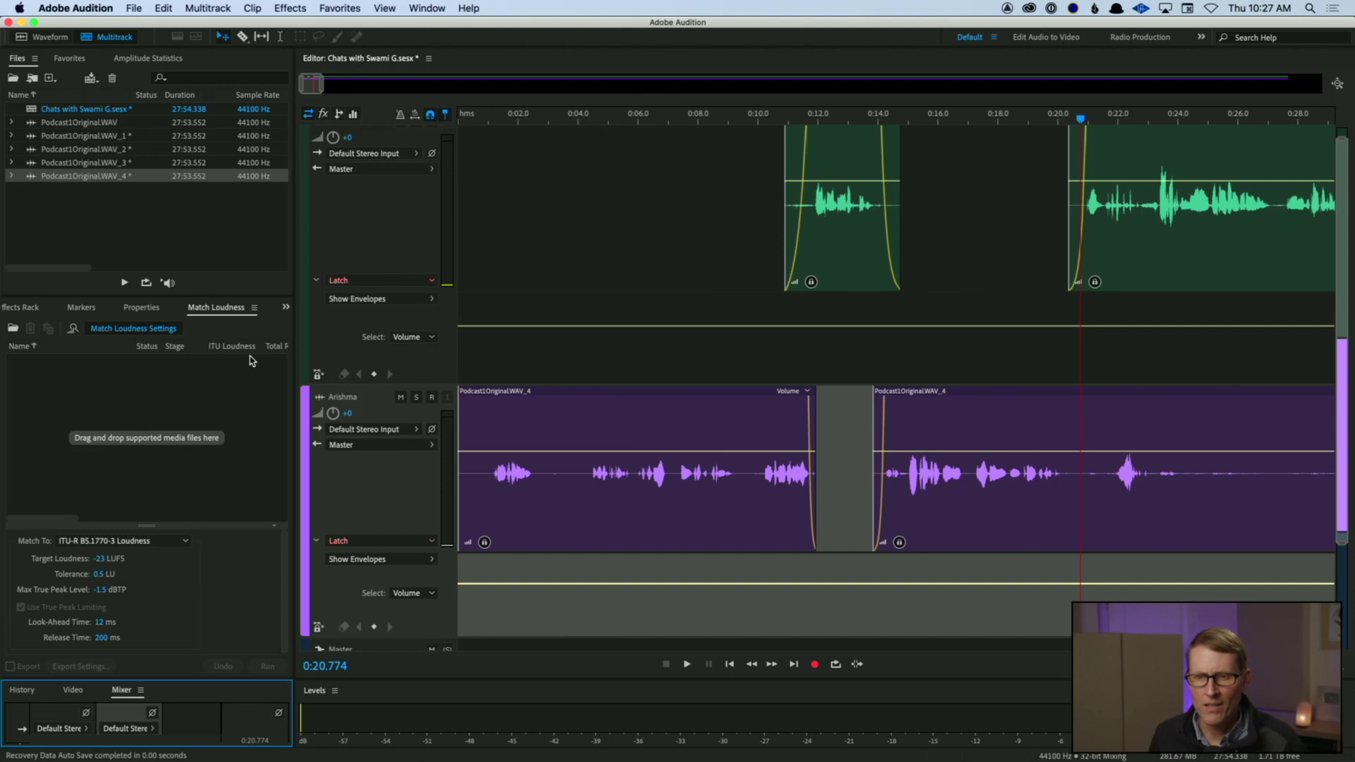
left_click_drag(175, 677, 164, 185)
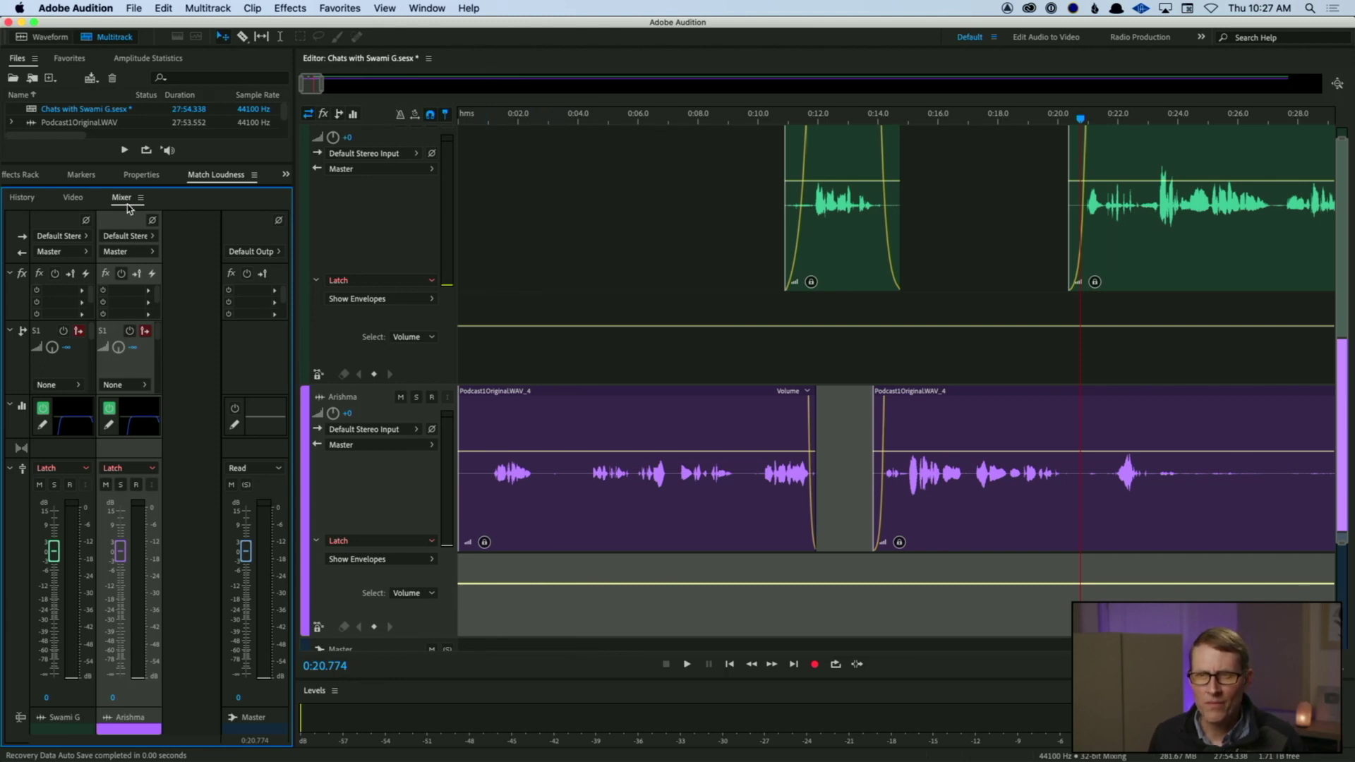
Step: Try docking the Mixer in the Editor's panel group and move it back to its former group
left_click_drag(124, 200, 379, 203)
left_click_drag(425, 111, 468, 61)
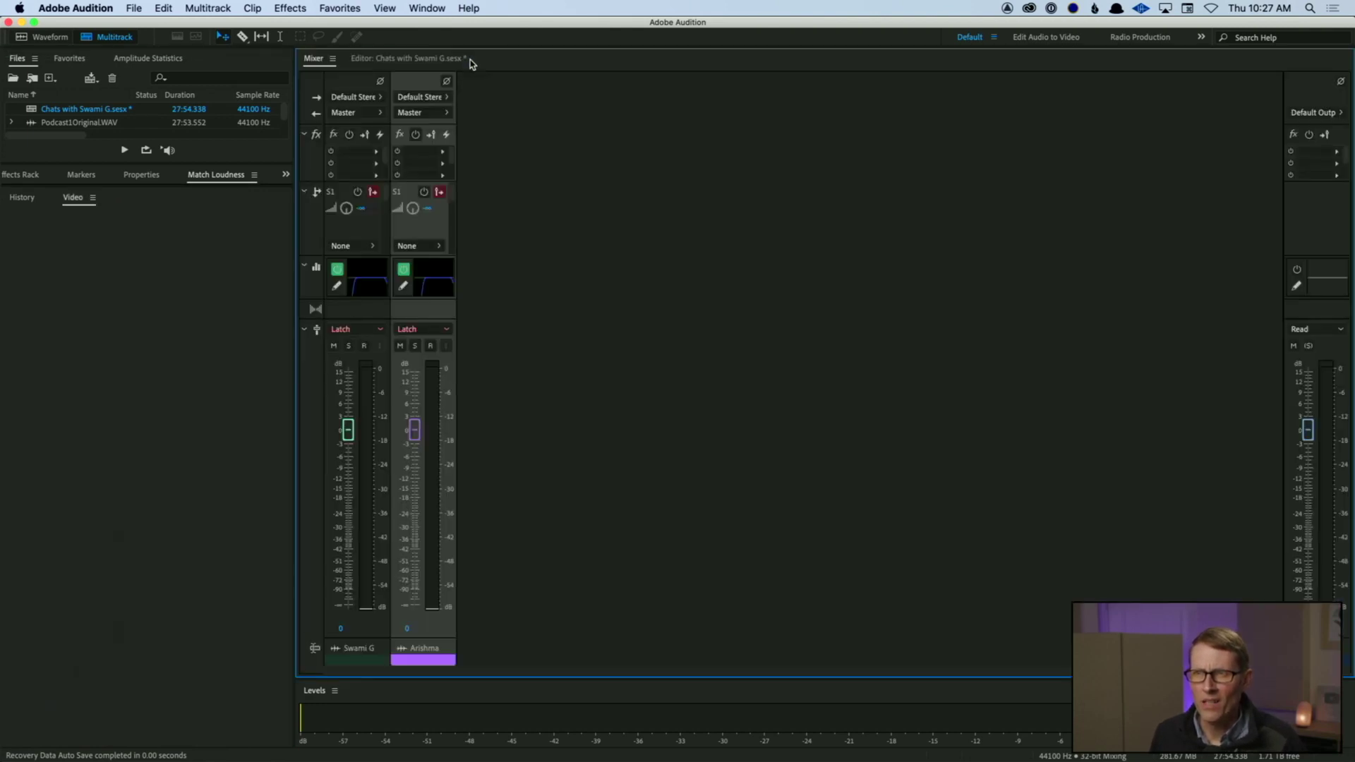
left_click_drag(324, 60, 154, 279)
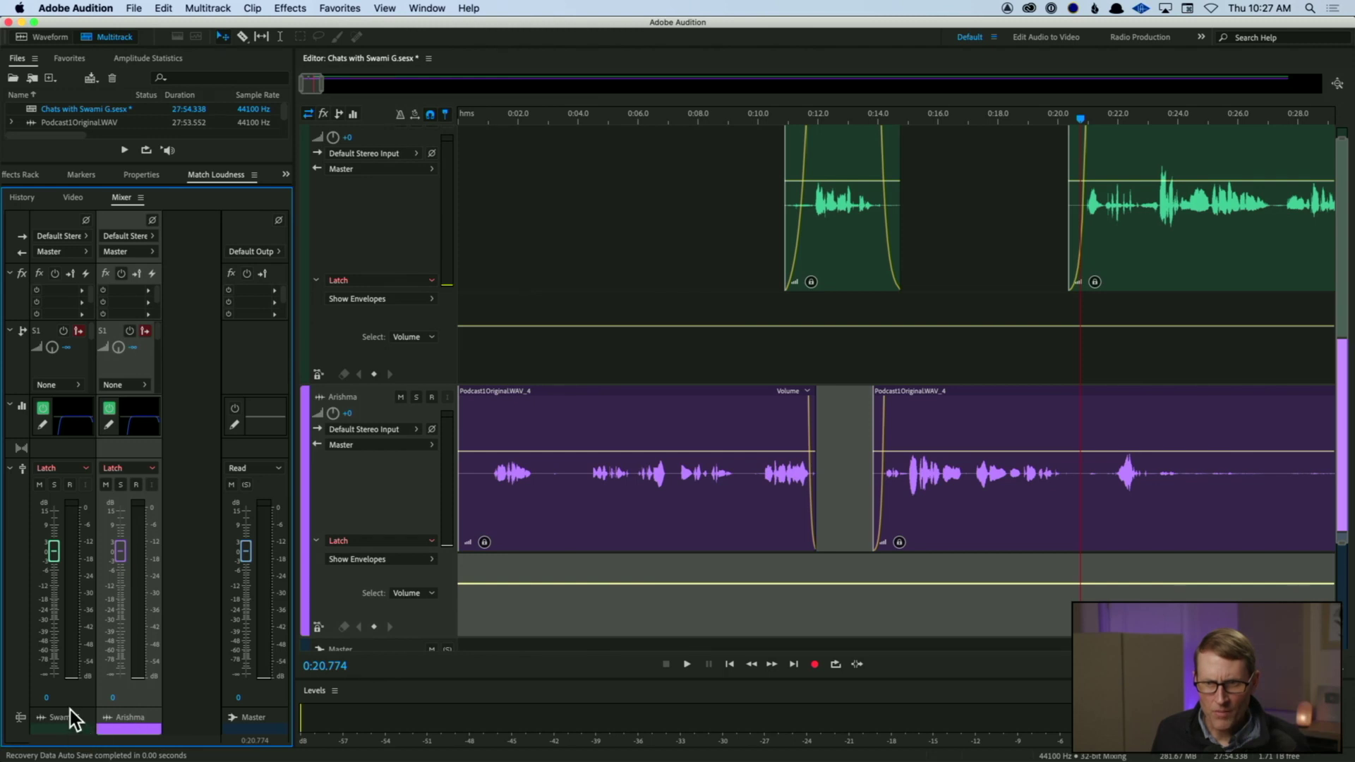
Step: Play from 0:20.8 and record the lower voice's volume, holding it near -43 dB and returning it to about 0.2 dB by 0:43.8
mouse_move(122, 559)
left_mouse_down()
mouse_move(122, 618)
mouse_move(125, 559)
left_mouse_up()
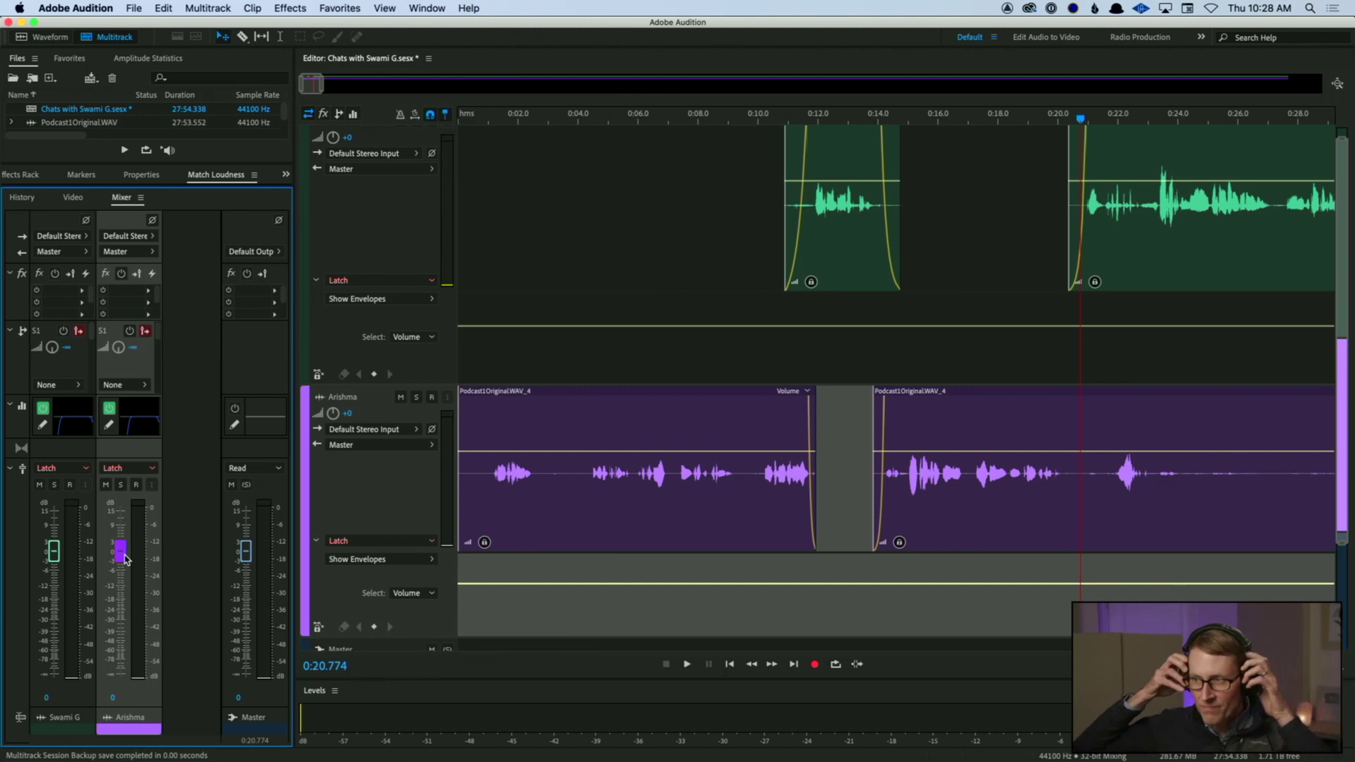
key("space")
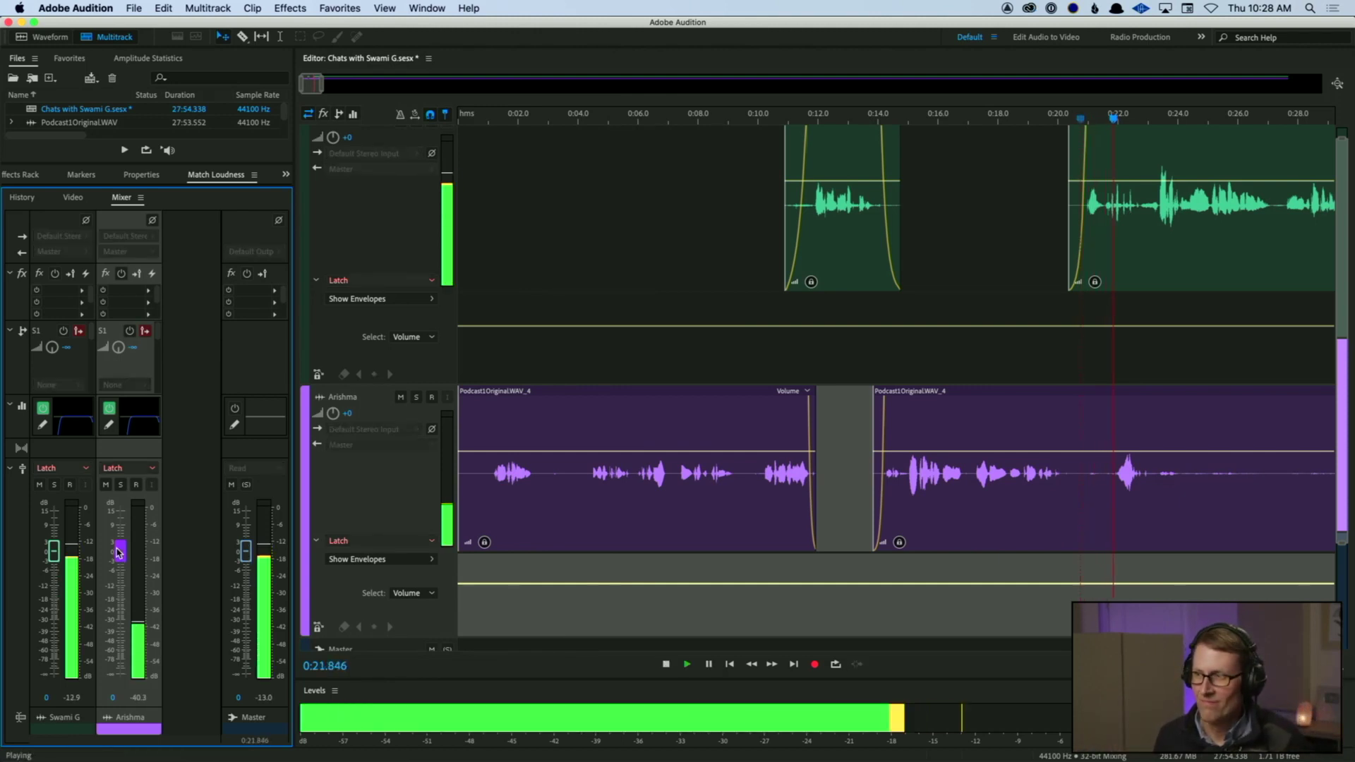
left_click_drag(118, 552, 119, 633)
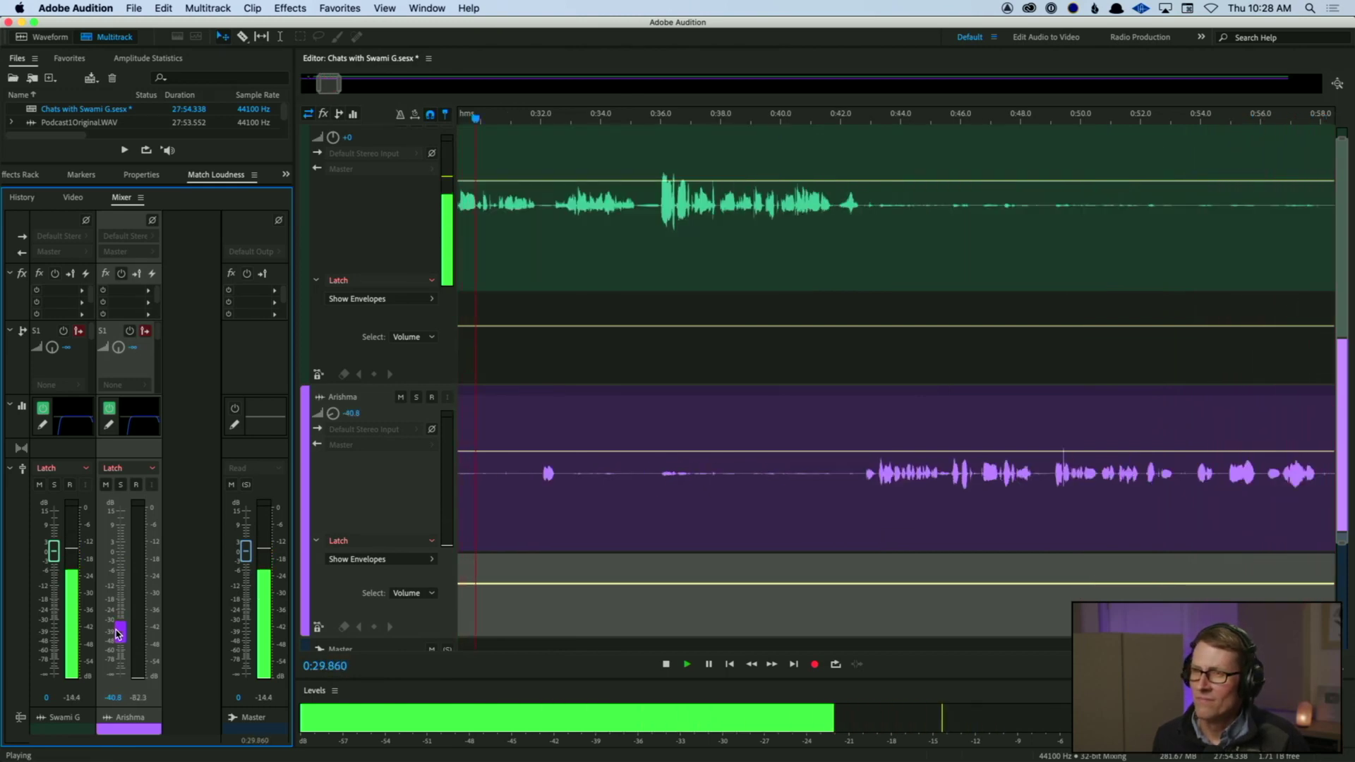
mouse_move(117, 633)
left_mouse_down()
mouse_move(125, 558)
mouse_move(119, 636)
left_mouse_up()
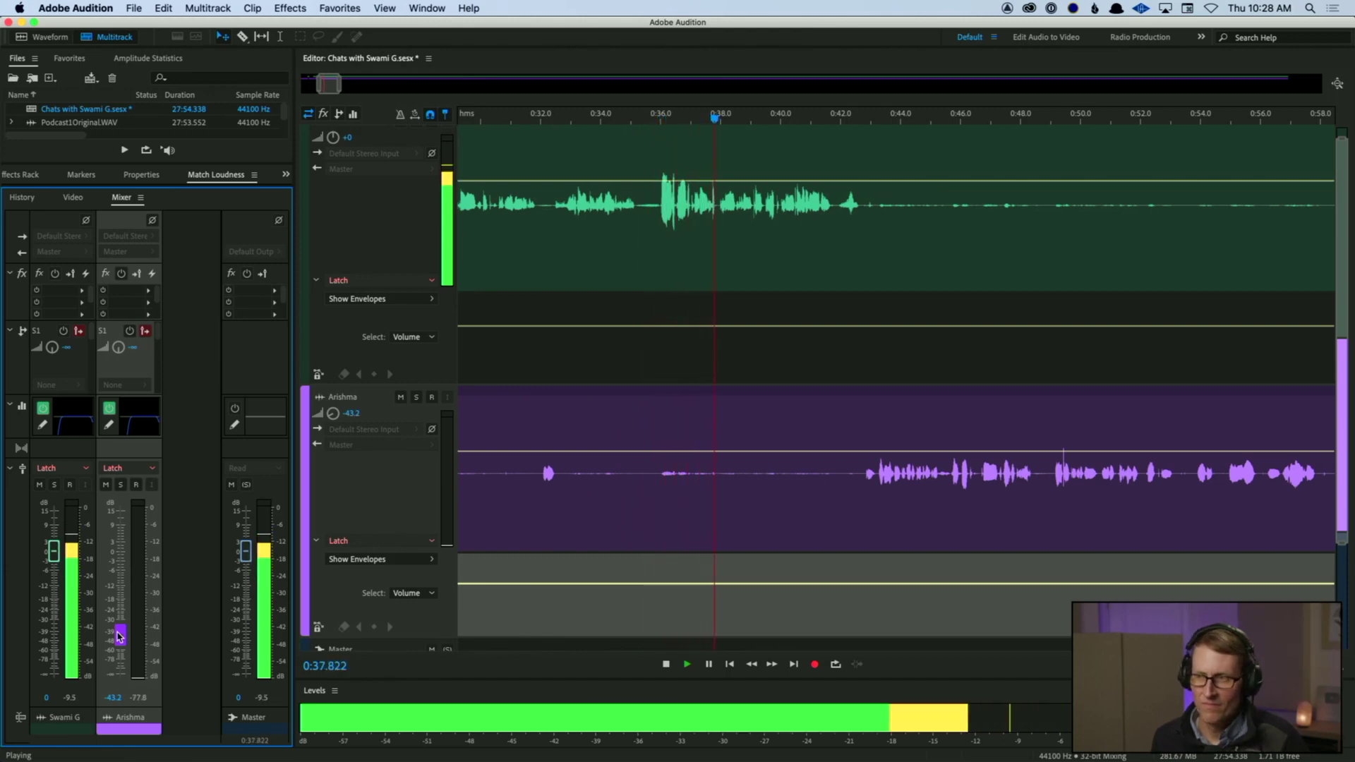
left_click_drag(119, 636, 119, 636)
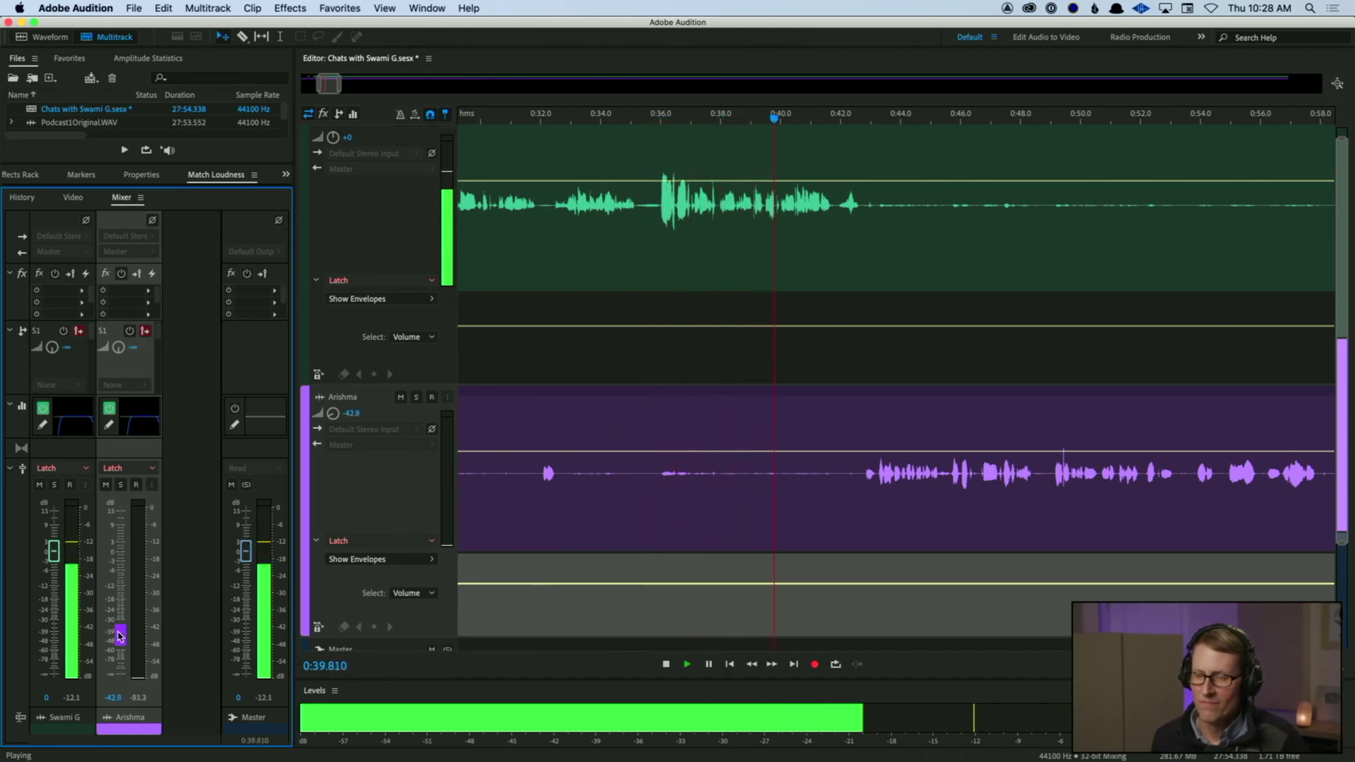
left_click_drag(118, 635, 138, 551)
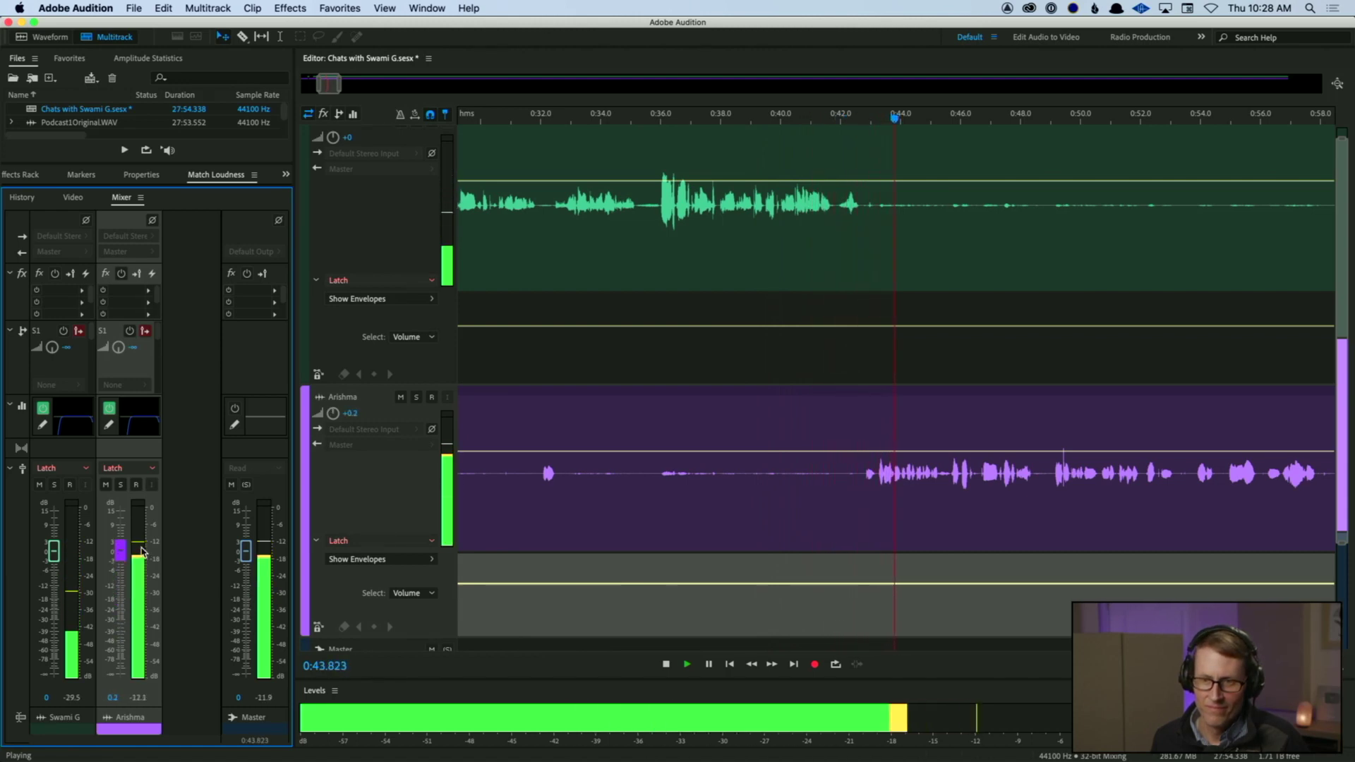
Step: Record the upper voice at about -33 dB and back near 0, lower the other voice to about -37 dB, and stop playback at 1:27.2
left_click_drag(56, 554, 58, 627)
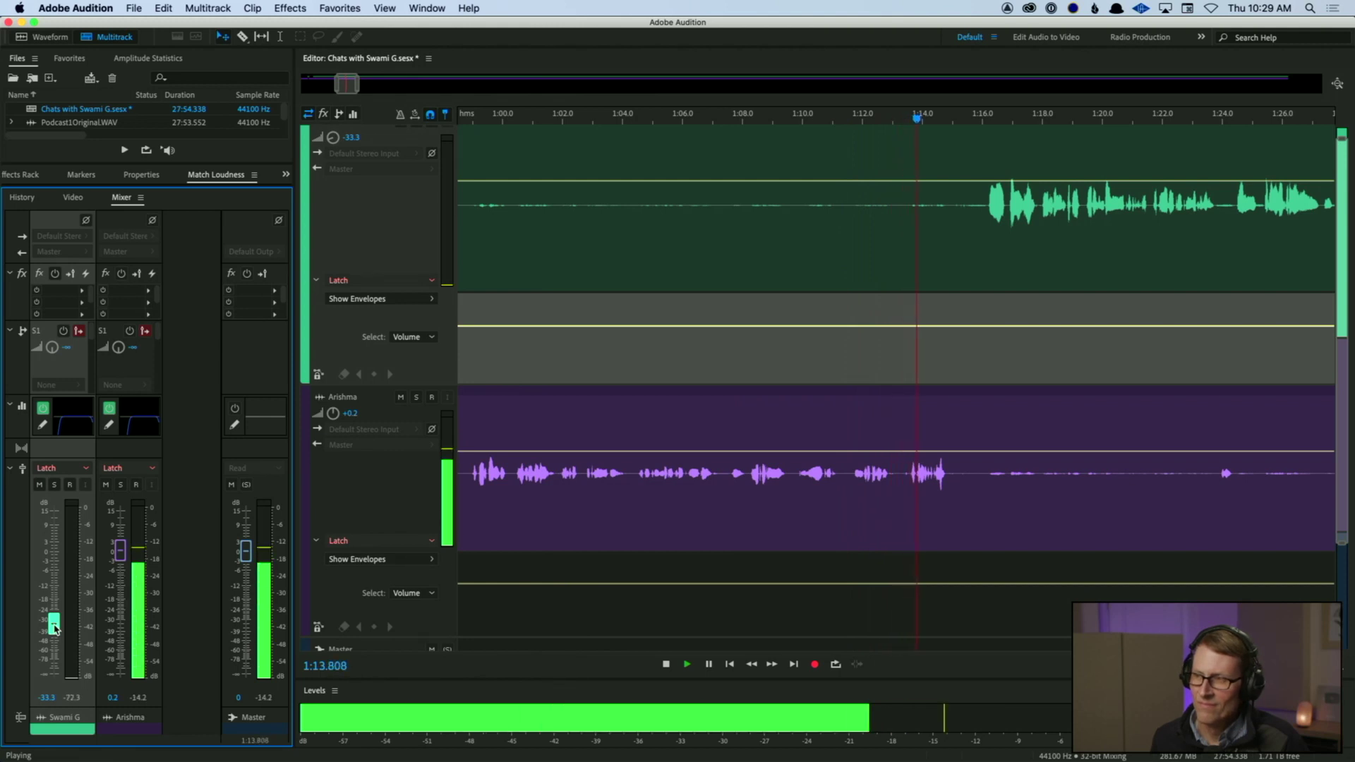
left_click_drag(55, 628, 122, 630)
key("space")
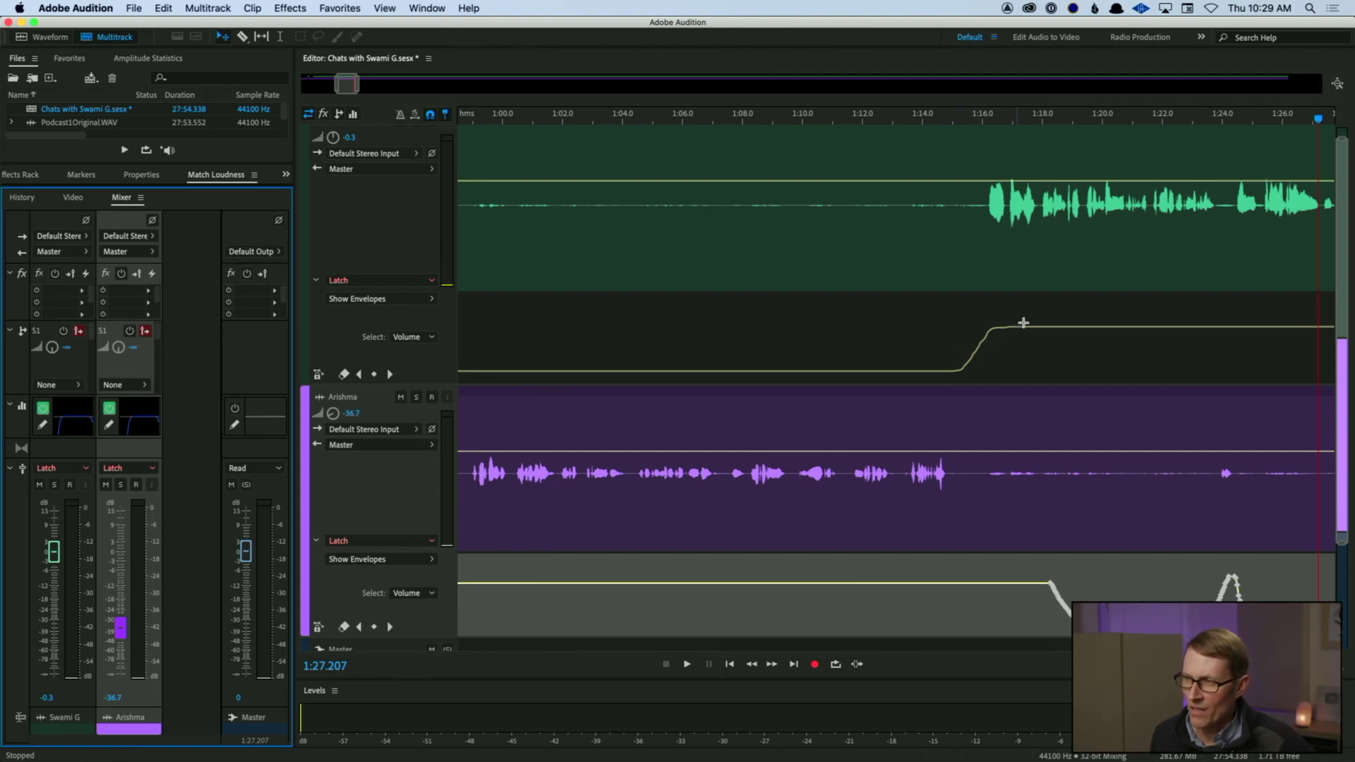
Step: Try to start the upper voice's volume drop earlier by adding and lowering envelope keyframes from about 0:43.5
left_click(768, 340)
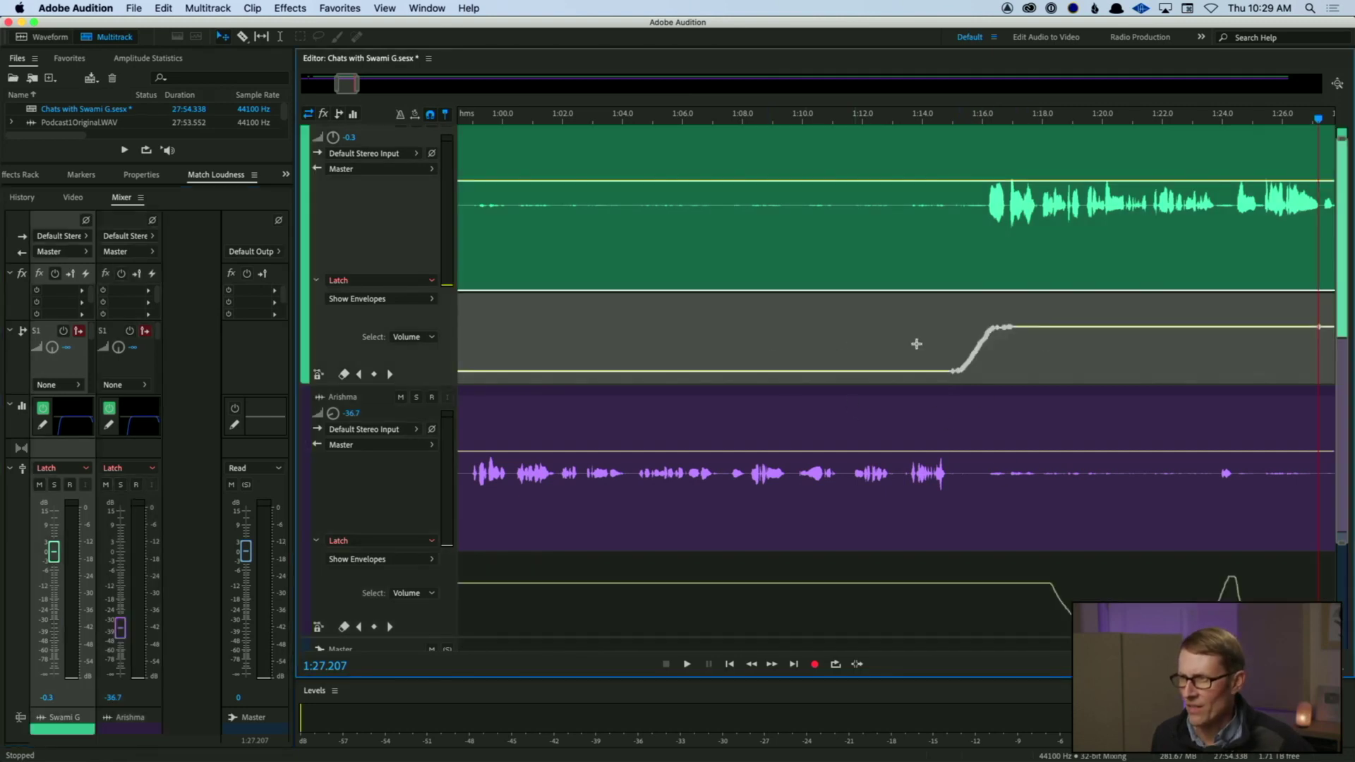
left_click(999, 329)
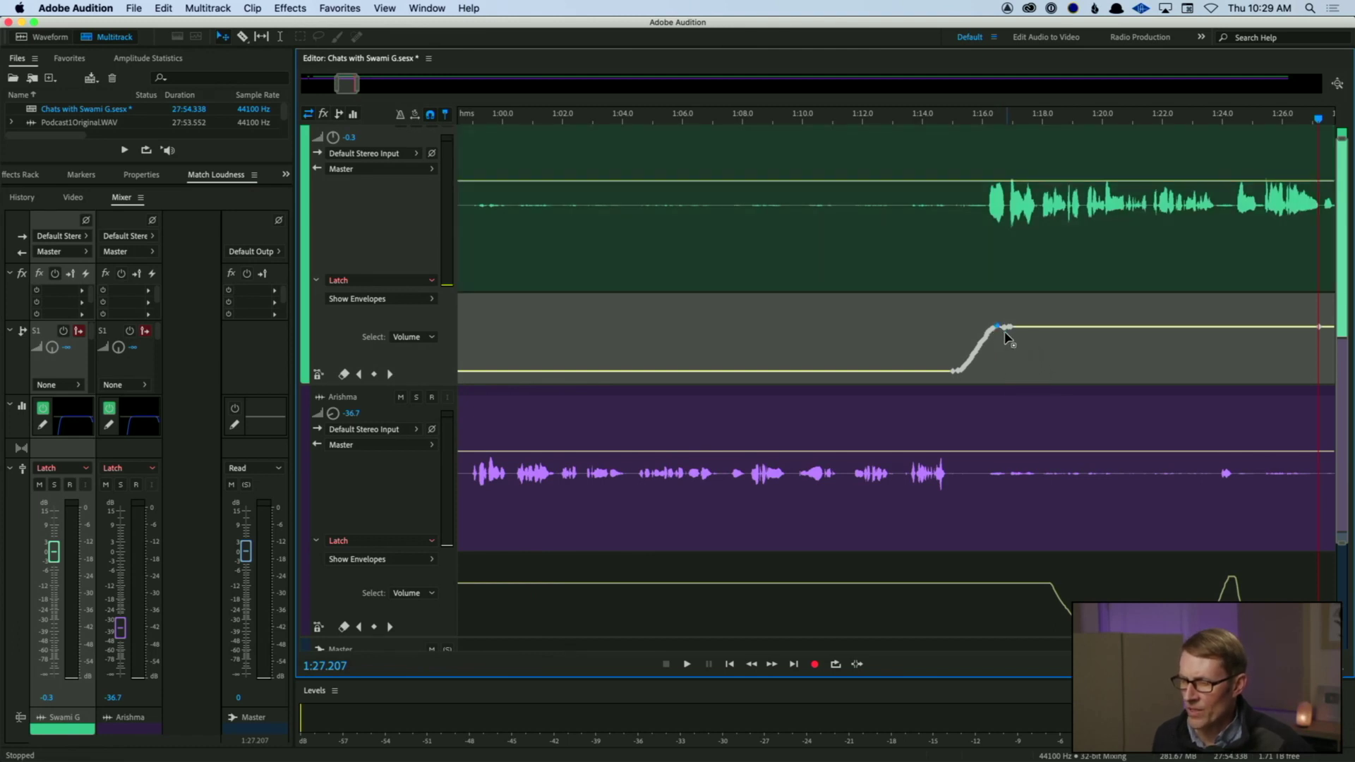
scroll(1028, 364, "left", 10)
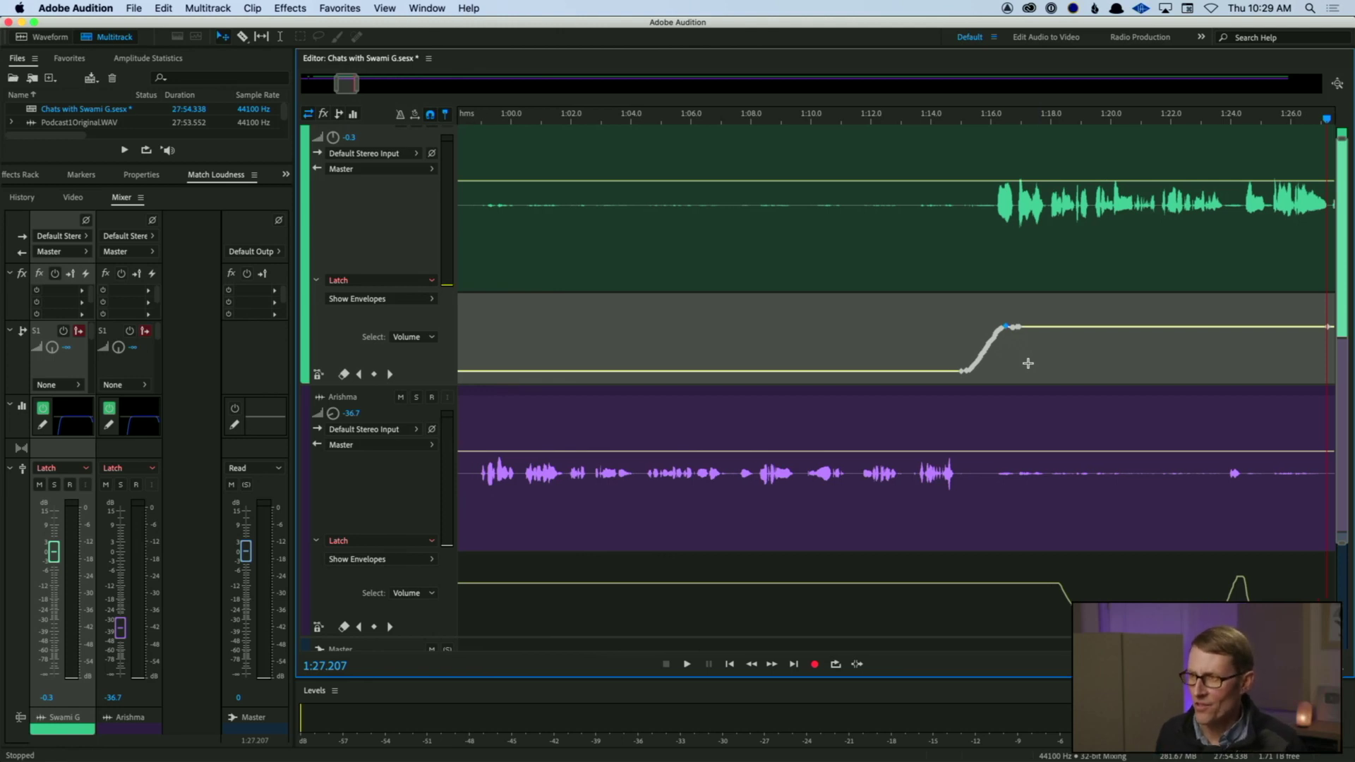
scroll(997, 353, "left", 1)
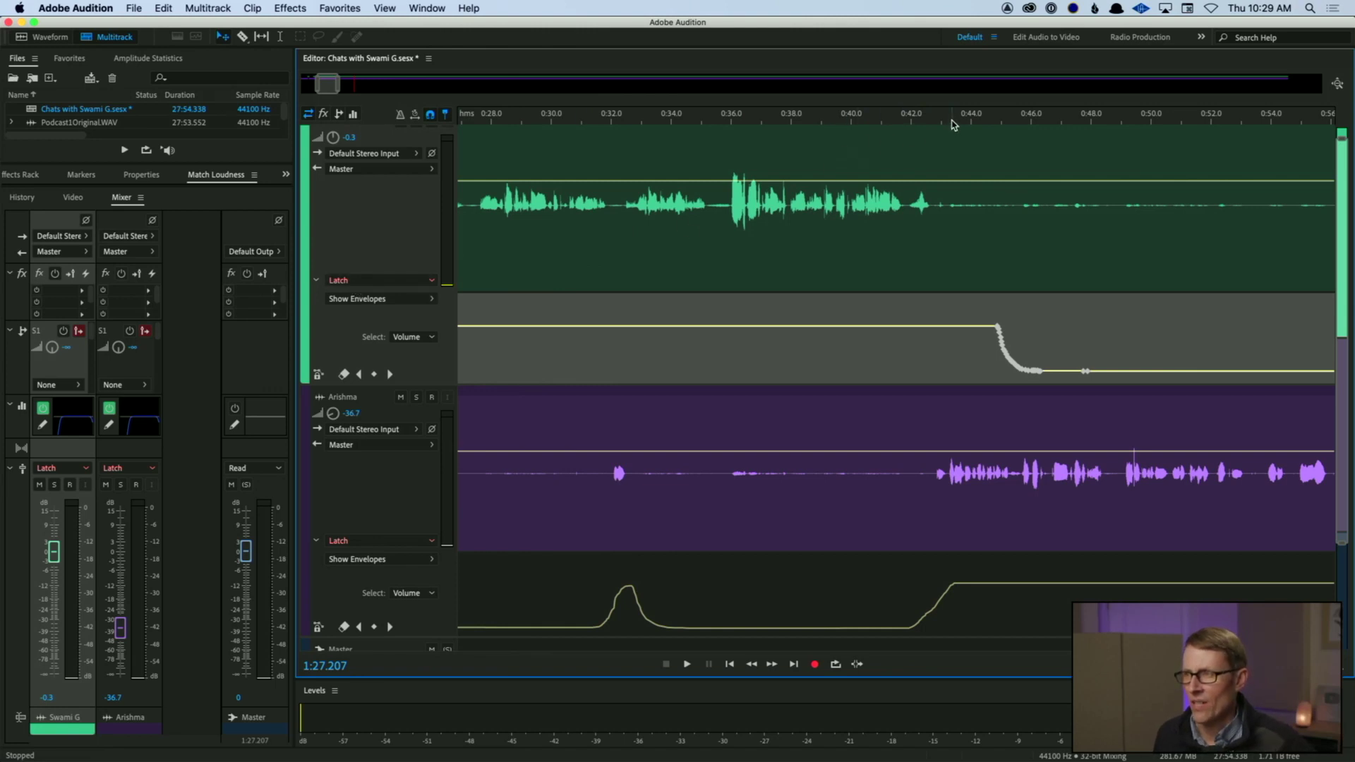
left_click(956, 326)
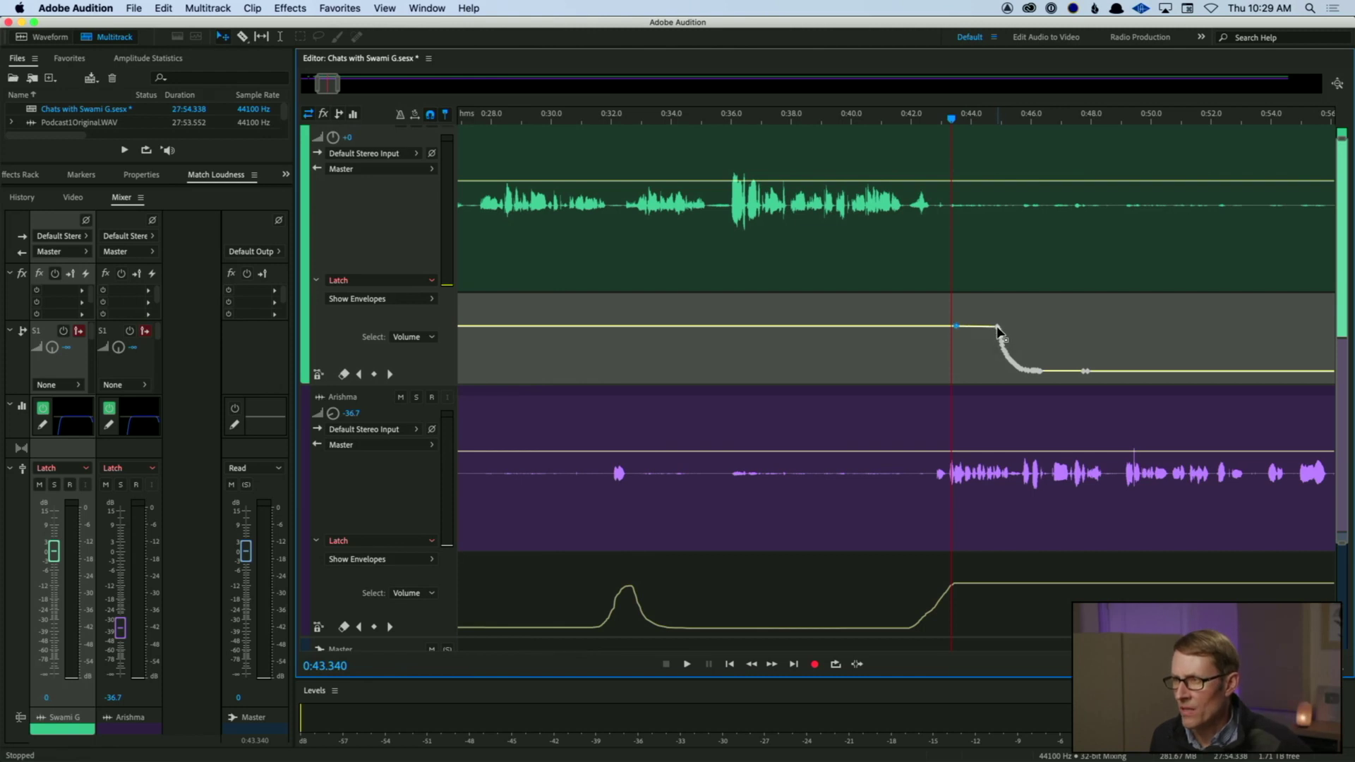
left_click_drag(974, 326, 1001, 344)
left_click(997, 332)
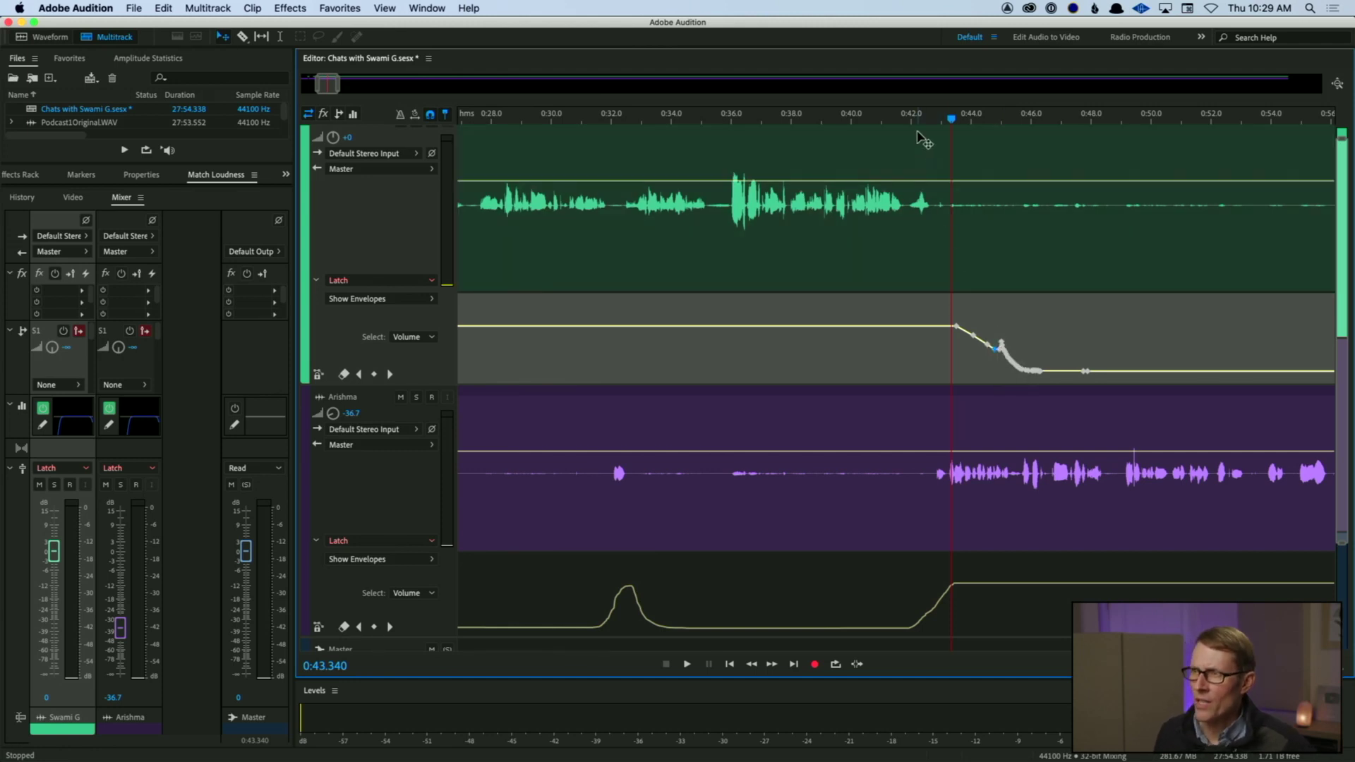
Step: Re-record the upper voice's volume drop from about 0:38.7, lowering its fader to -48 dB and stopping playback at 0:47.9
left_click(911, 118)
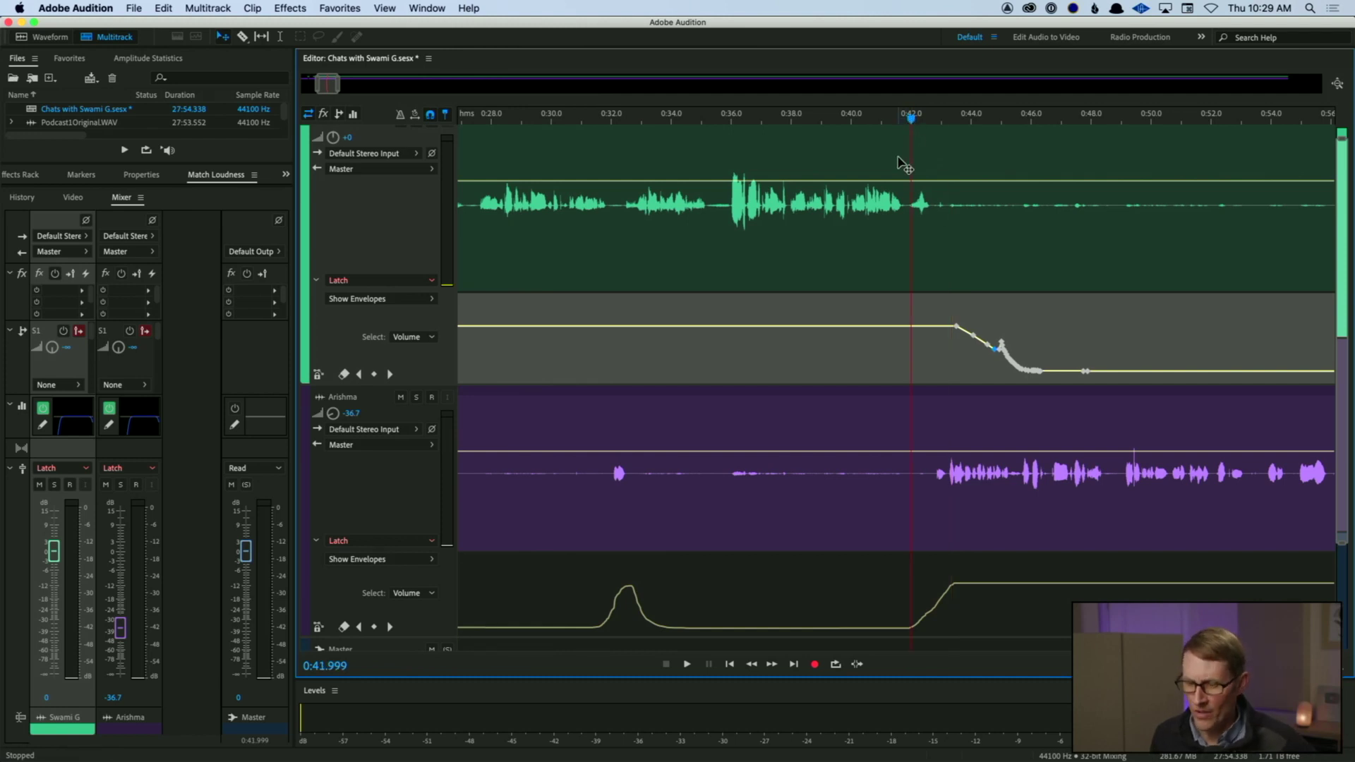
left_click(811, 118)
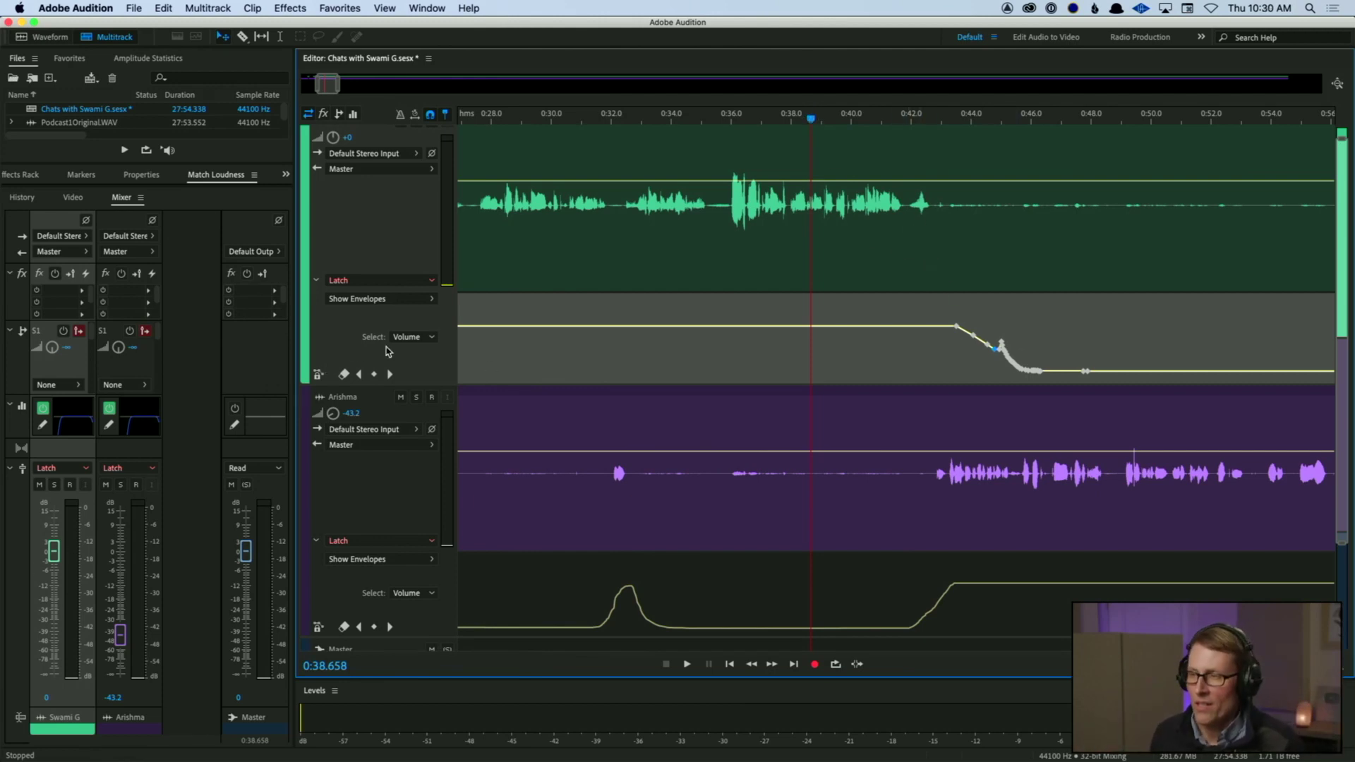
key("space")
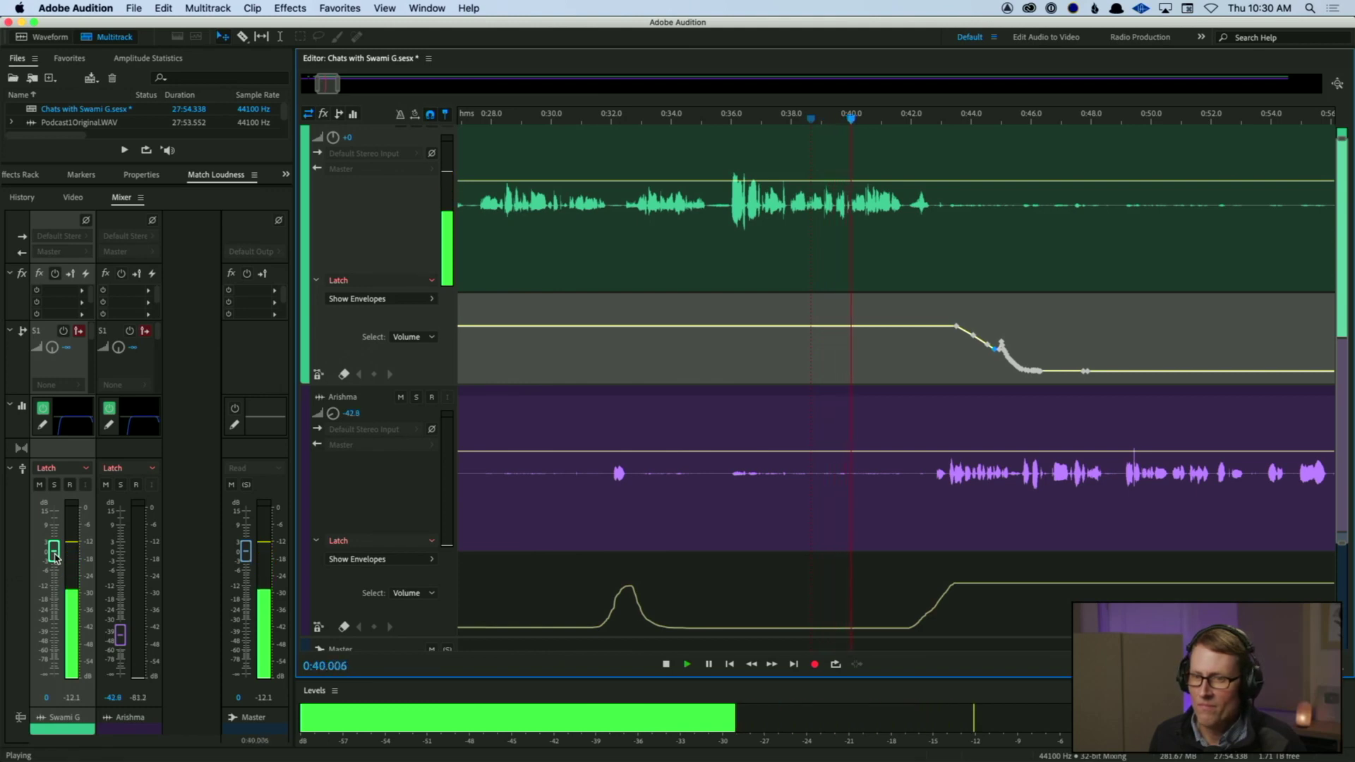
left_click(55, 558)
left_click_drag(55, 558, 51, 645)
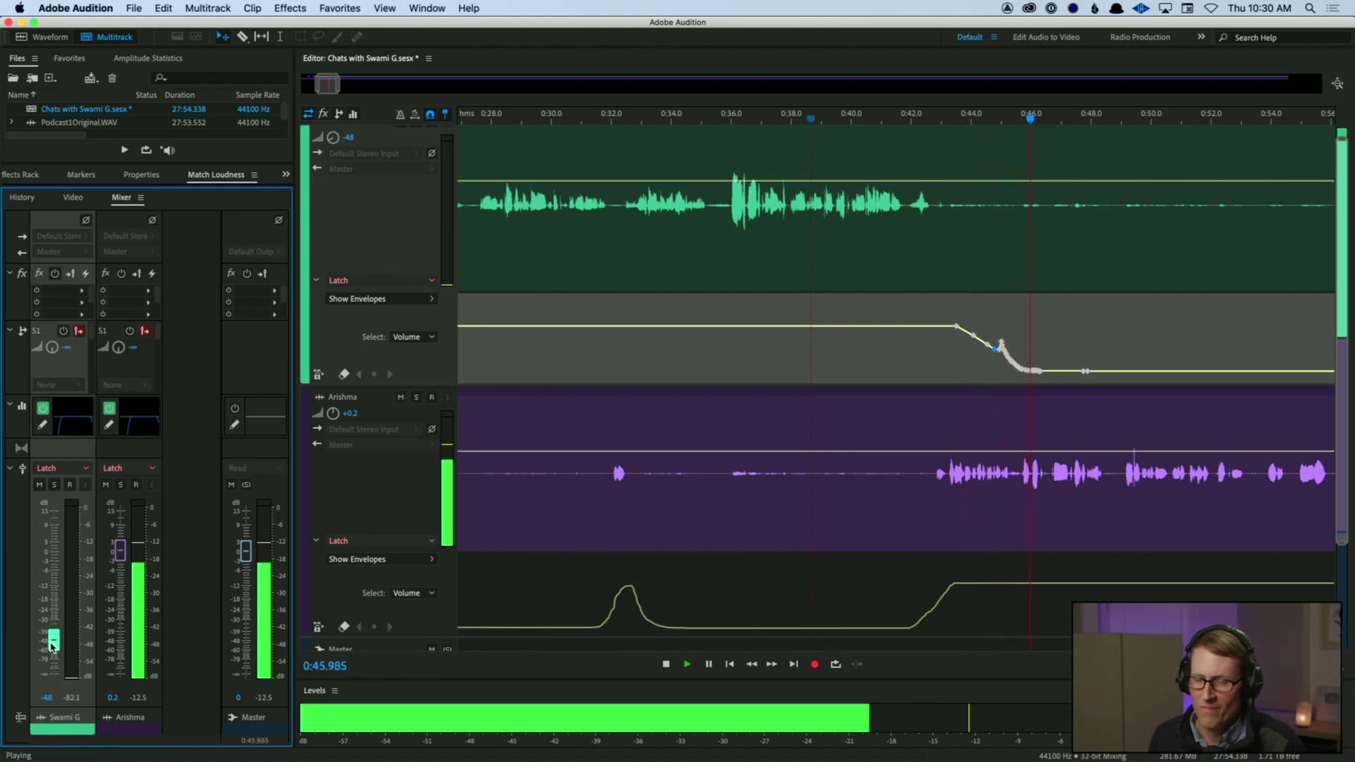
key("space")
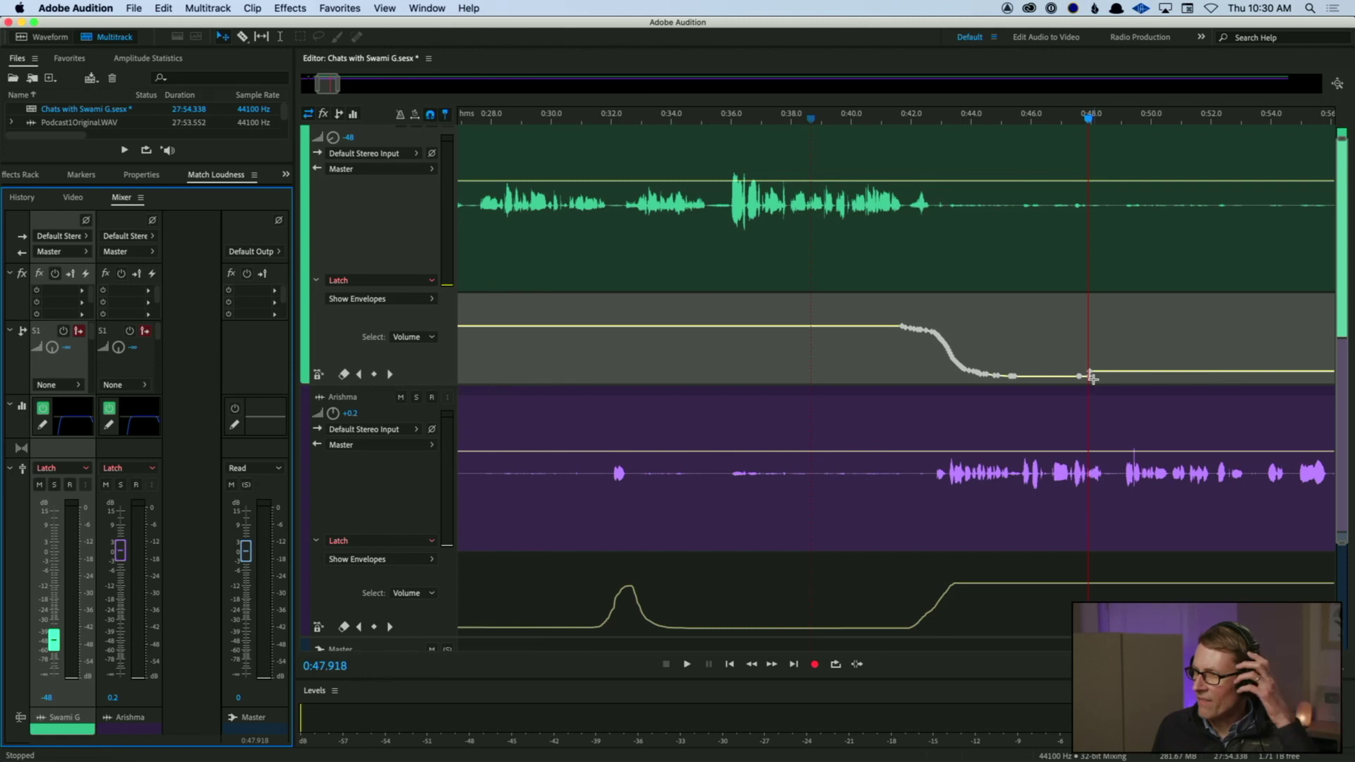
Step: Ease the upper voice's volume jump after 0:47.9 by moving its envelope keyframe to about 0:49.5
left_click_drag(1095, 375, 1138, 377)
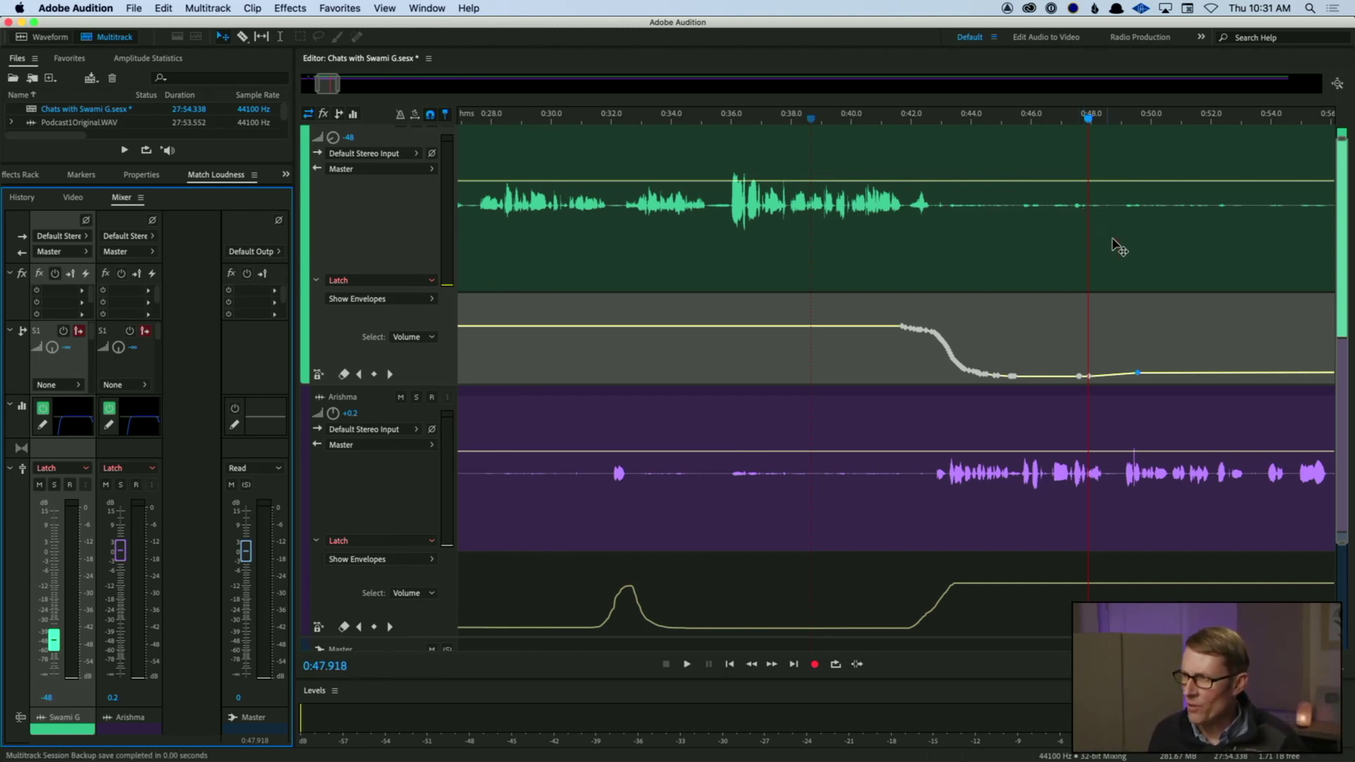
scroll(1108, 243, "right", 10)
scroll(1123, 250, "right", 12)
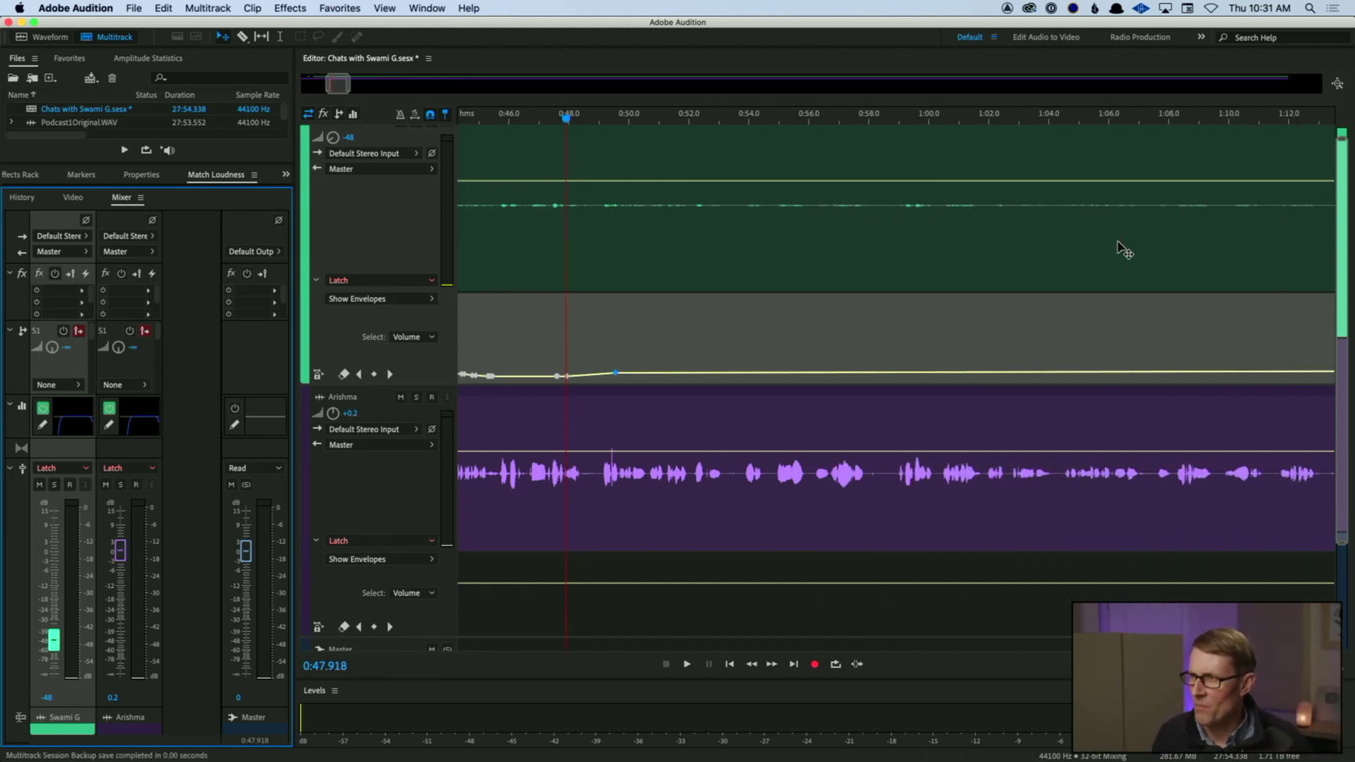
scroll(1122, 222, "up", 1)
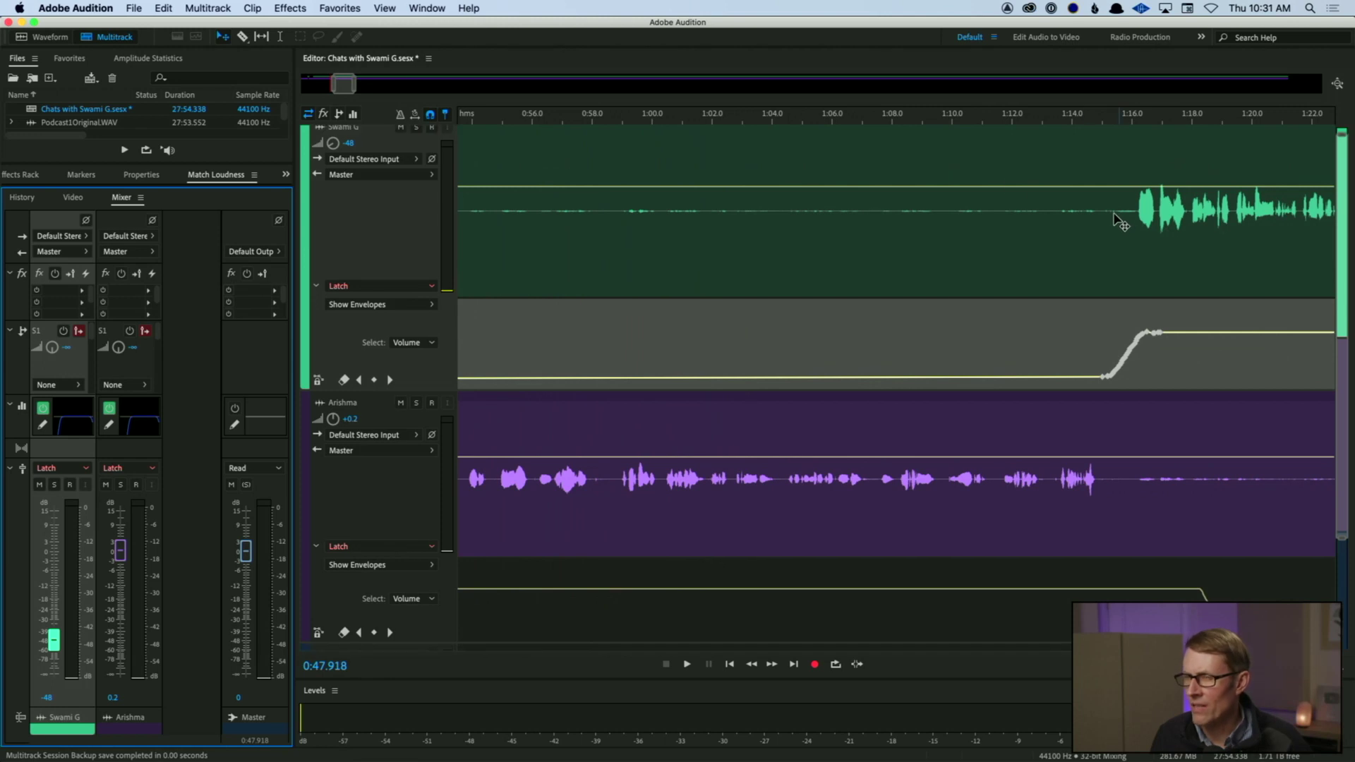
Step: Split the clips on both voice tracks at about 1:22 and delete everything after the cut
left_click(242, 36)
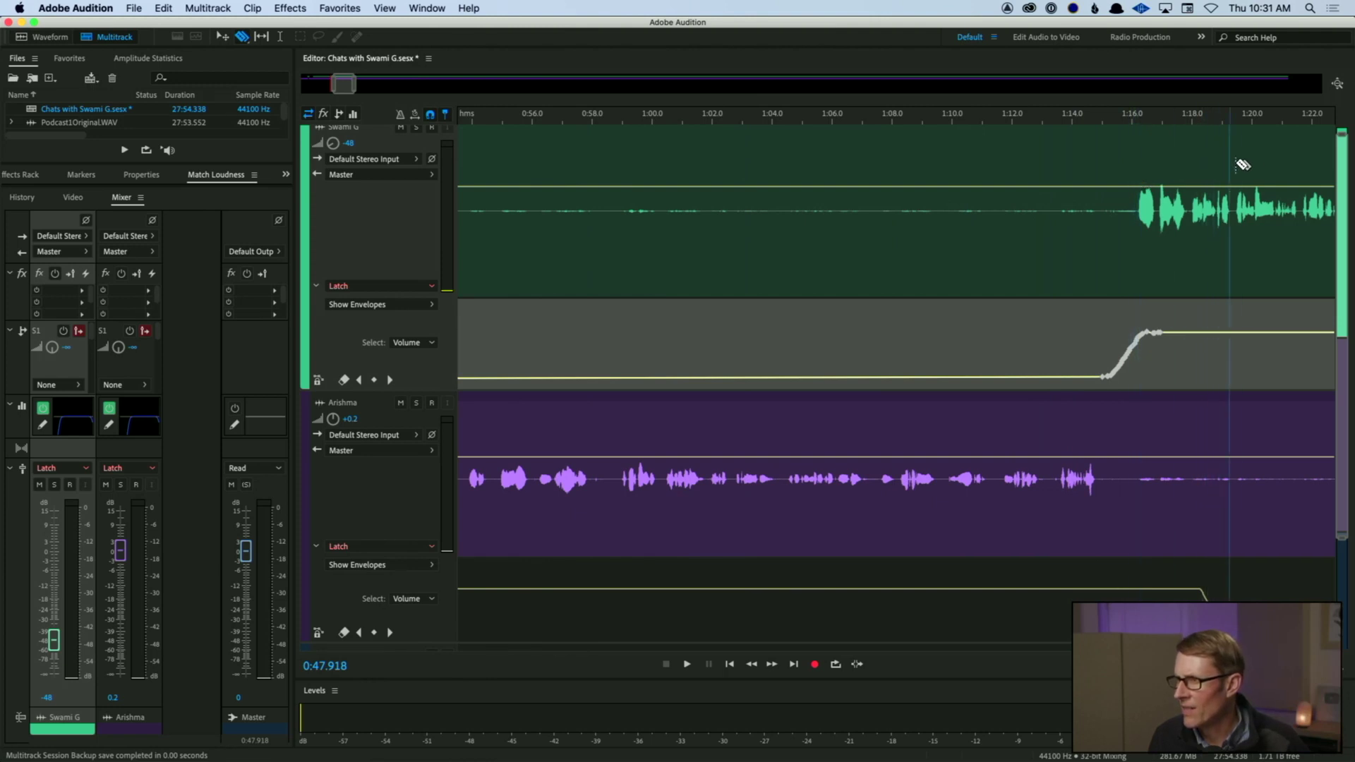
left_click(1306, 168)
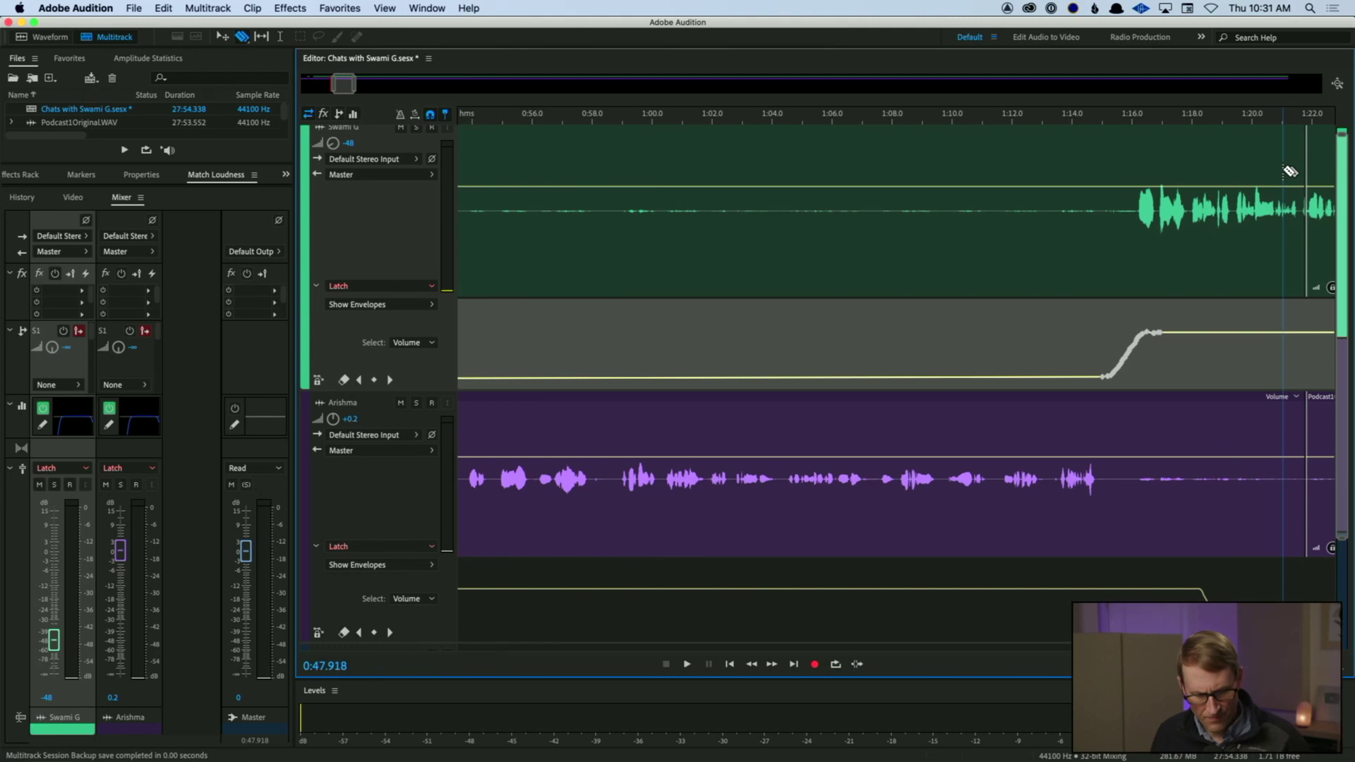
key("v")
left_click(1328, 180)
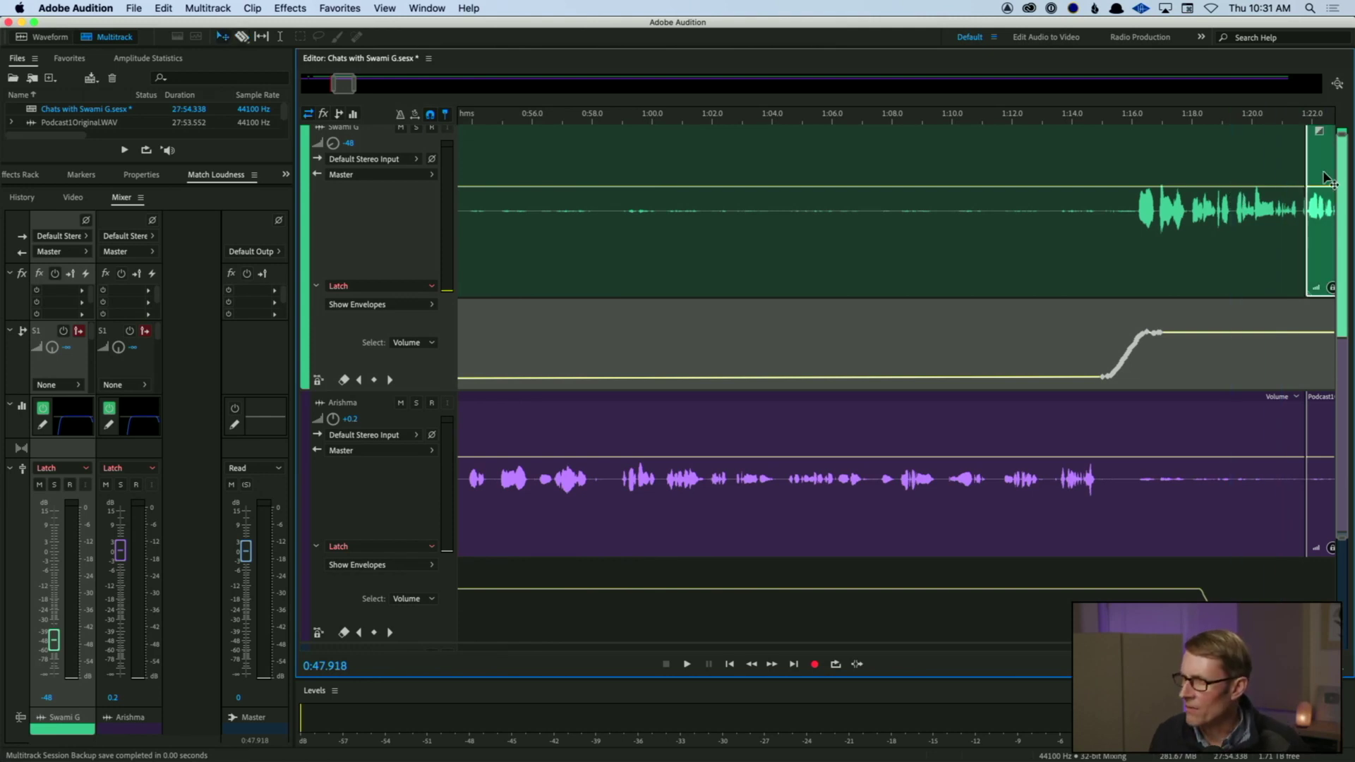
left_click(1322, 437)
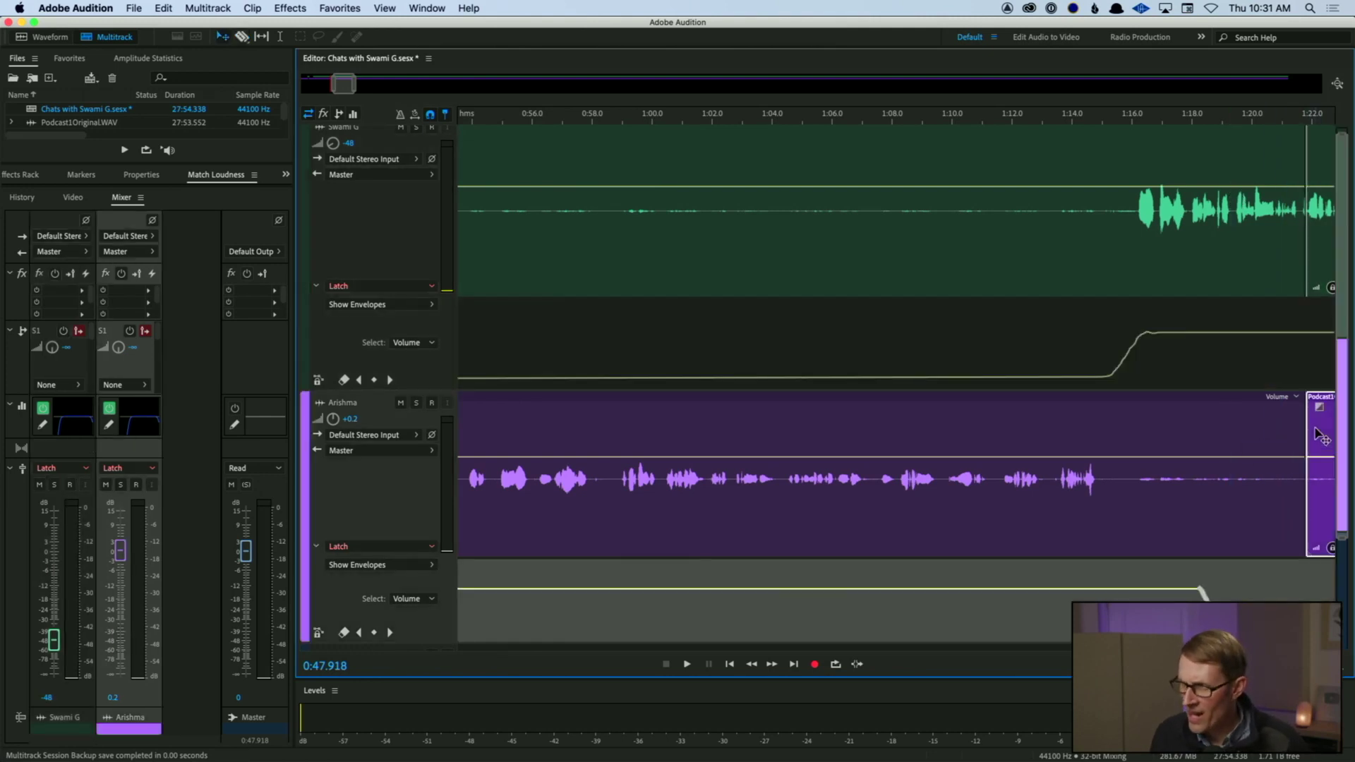
left_click(1322, 267, "super")
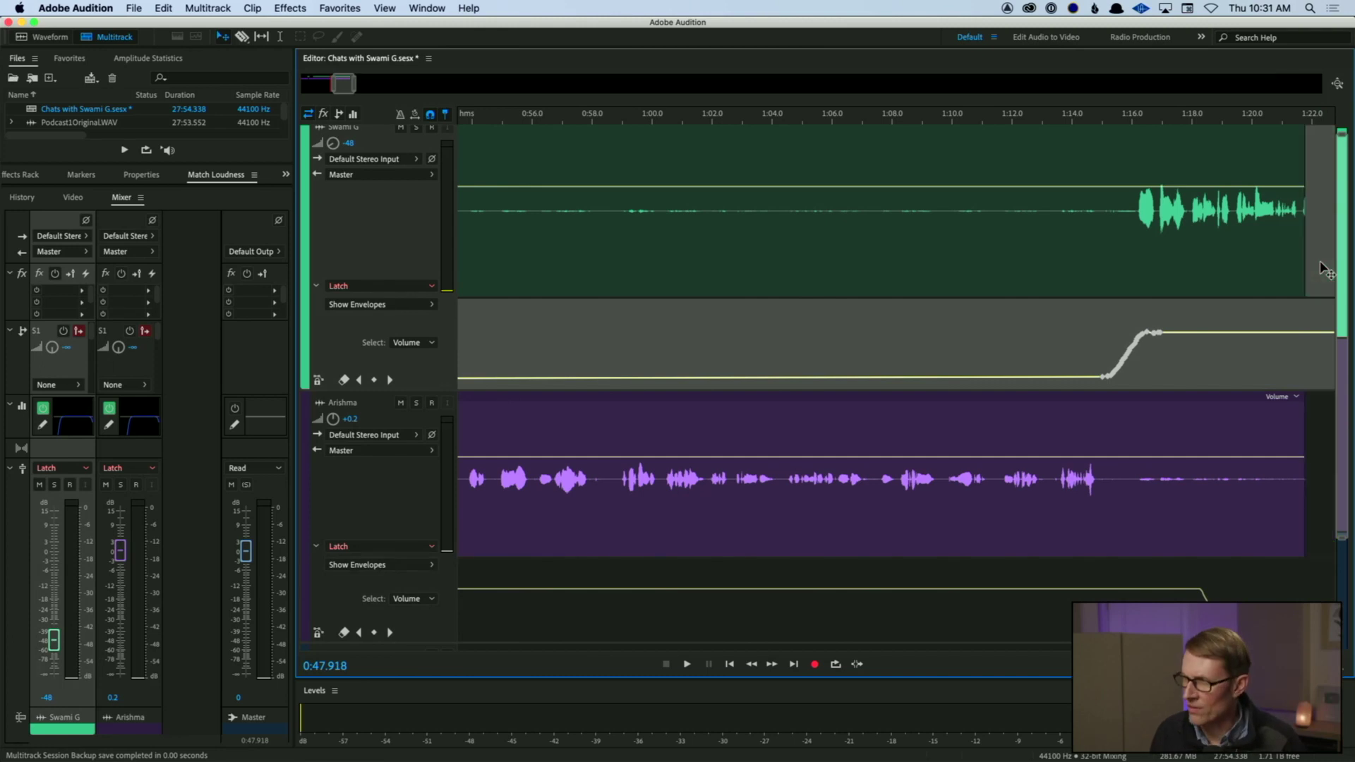
key("Delete")
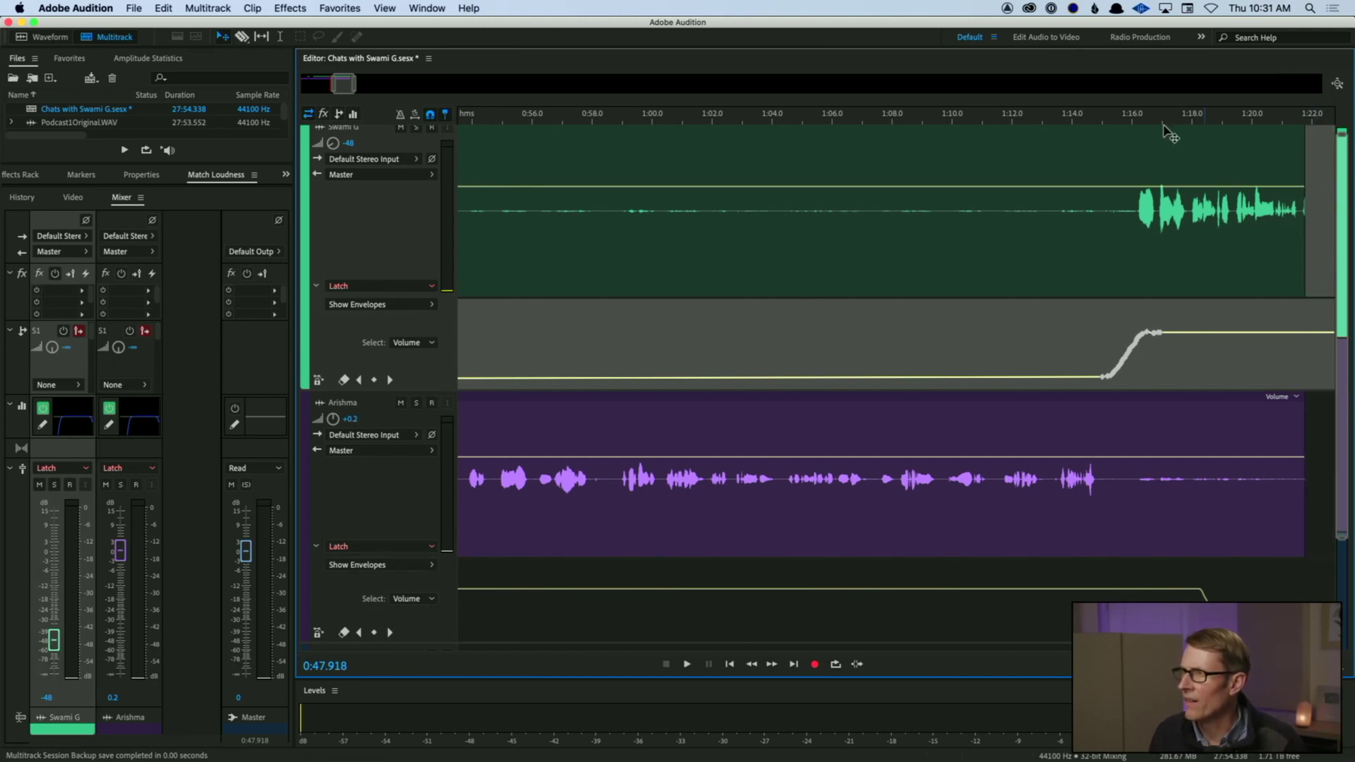
Step: Return to the session start and look over both tracks' clips and volume envelopes through the cut at about 1:22
key("Home")
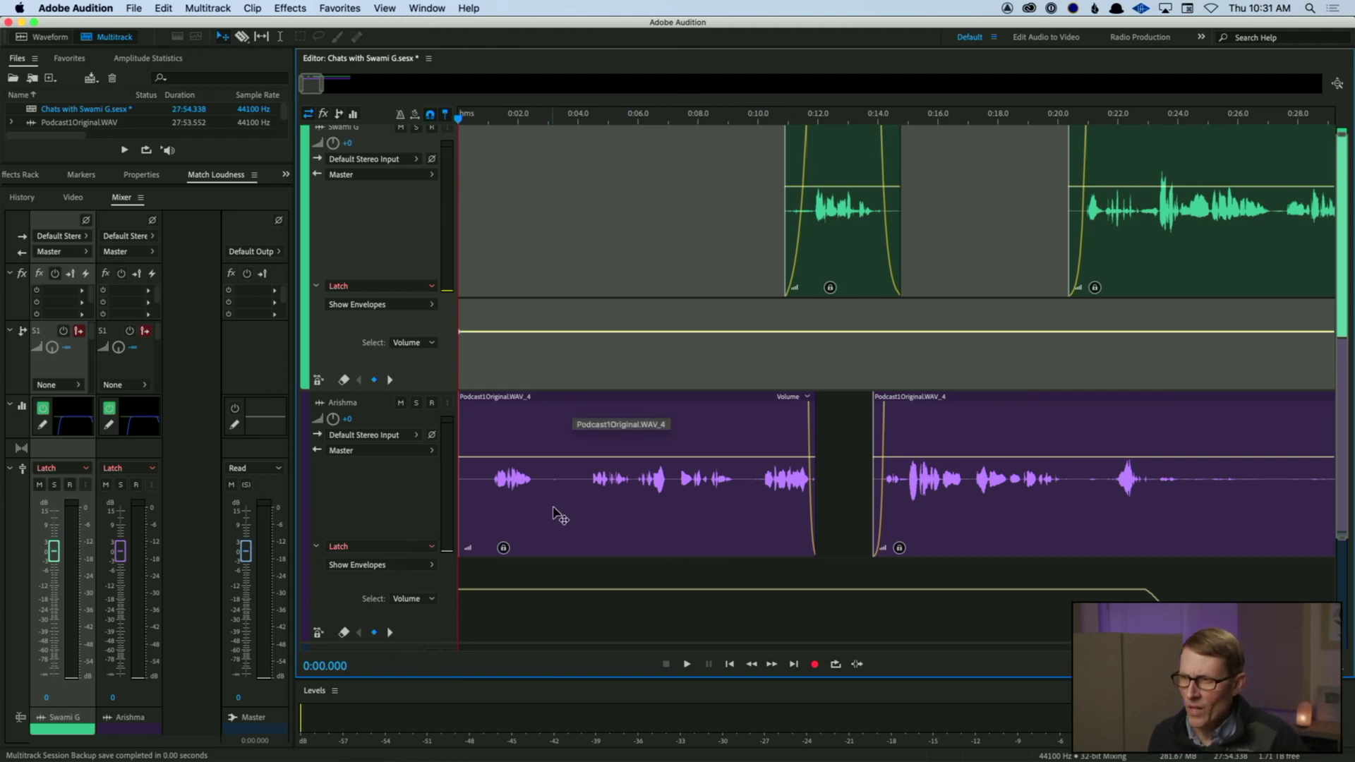
scroll(991, 509, "right", 5)
scroll(991, 509, "right", 4)
scroll(994, 511, "right", 1)
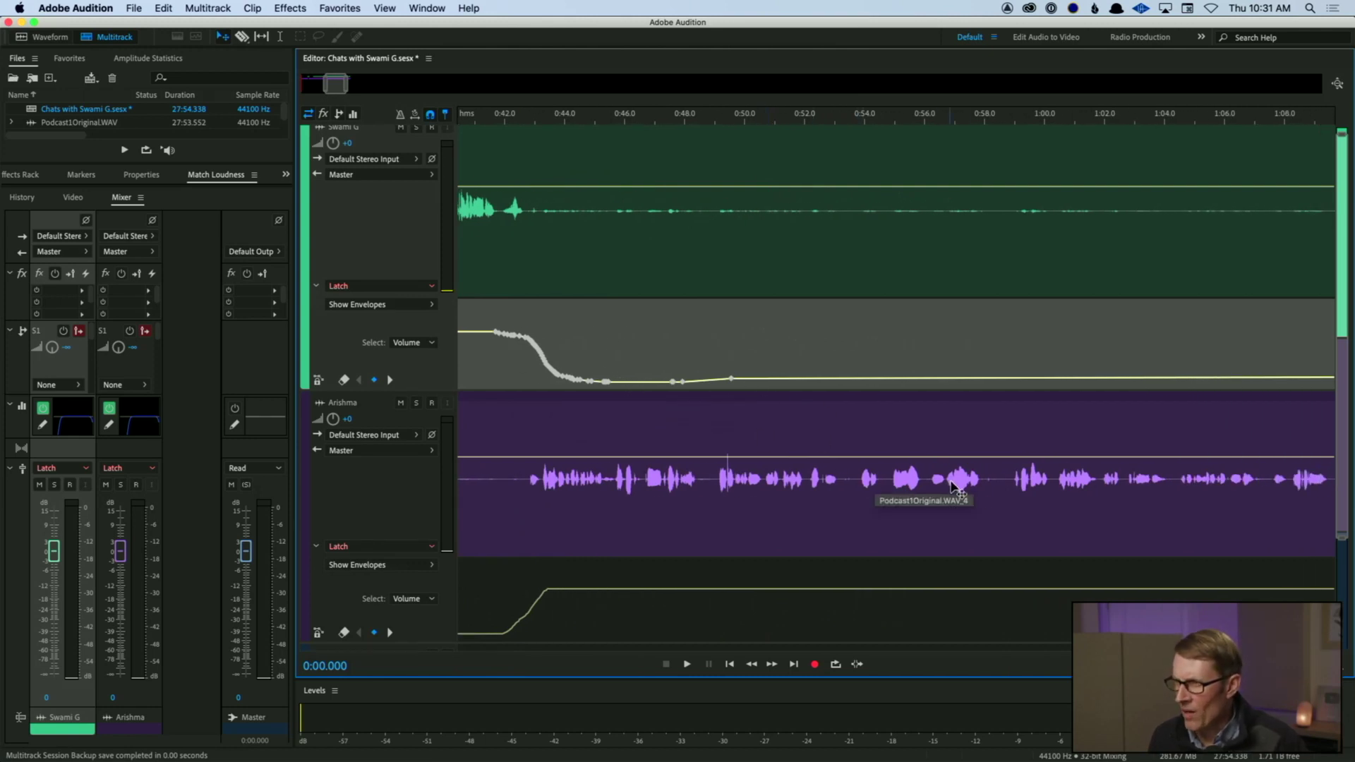
scroll(990, 498, "right", 4)
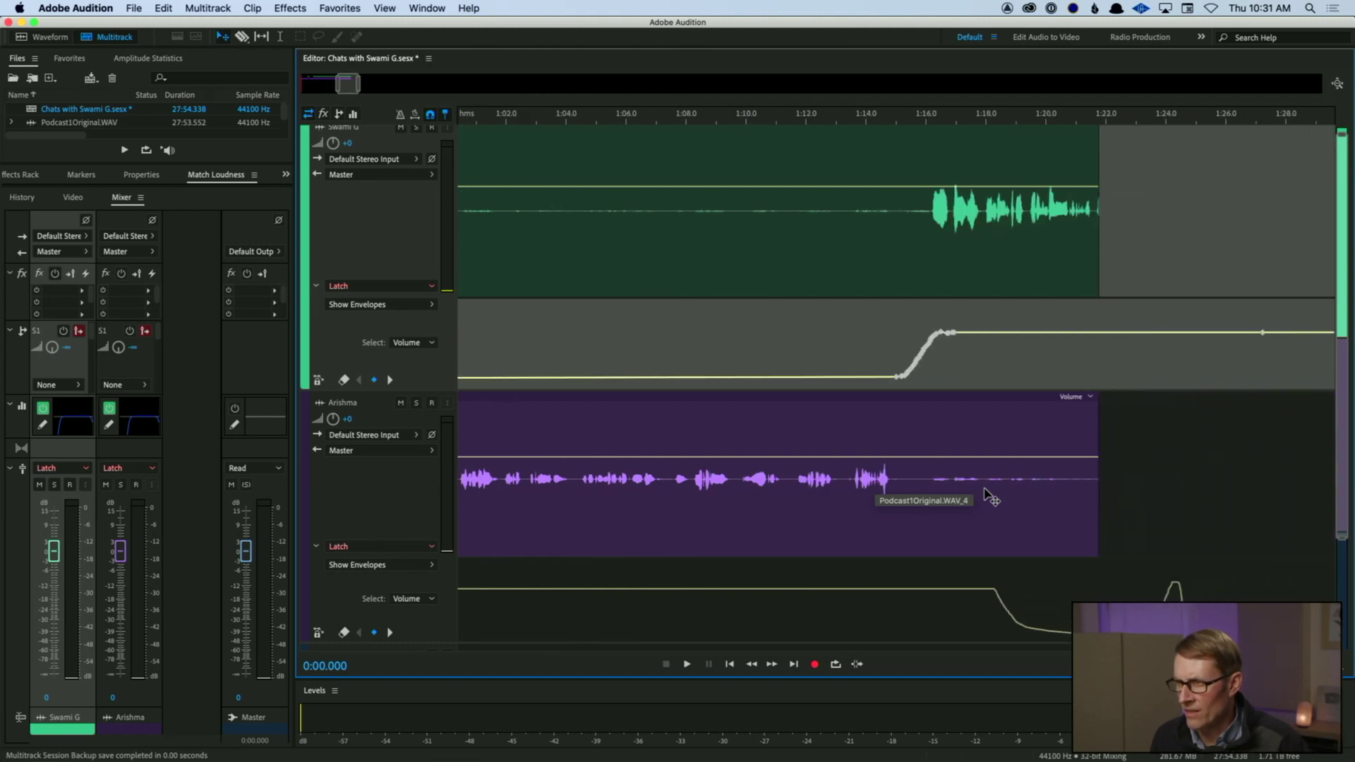
scroll(990, 497, "left", 5)
scroll(991, 497, "left", 8)
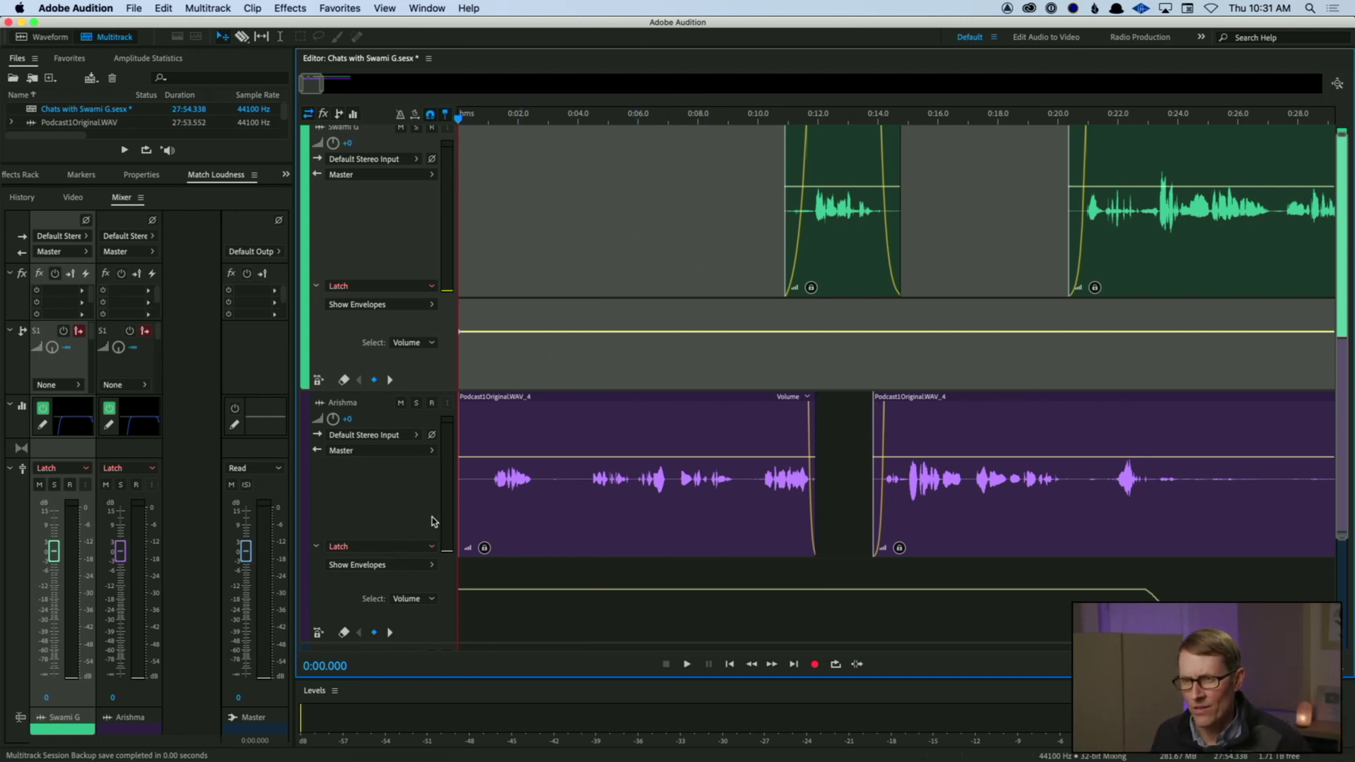
Step: Mix down the entire multitrack session to a new file
left_click(439, 585)
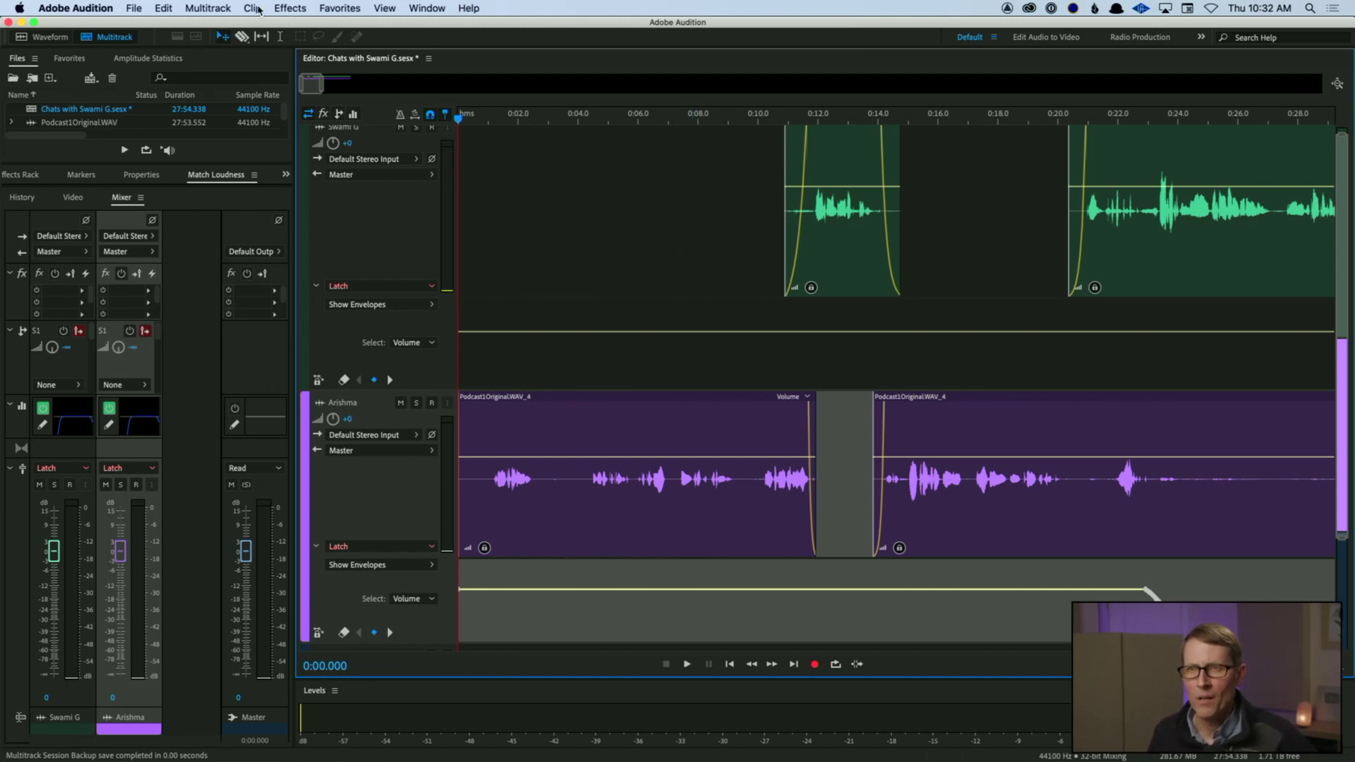
left_click(209, 7)
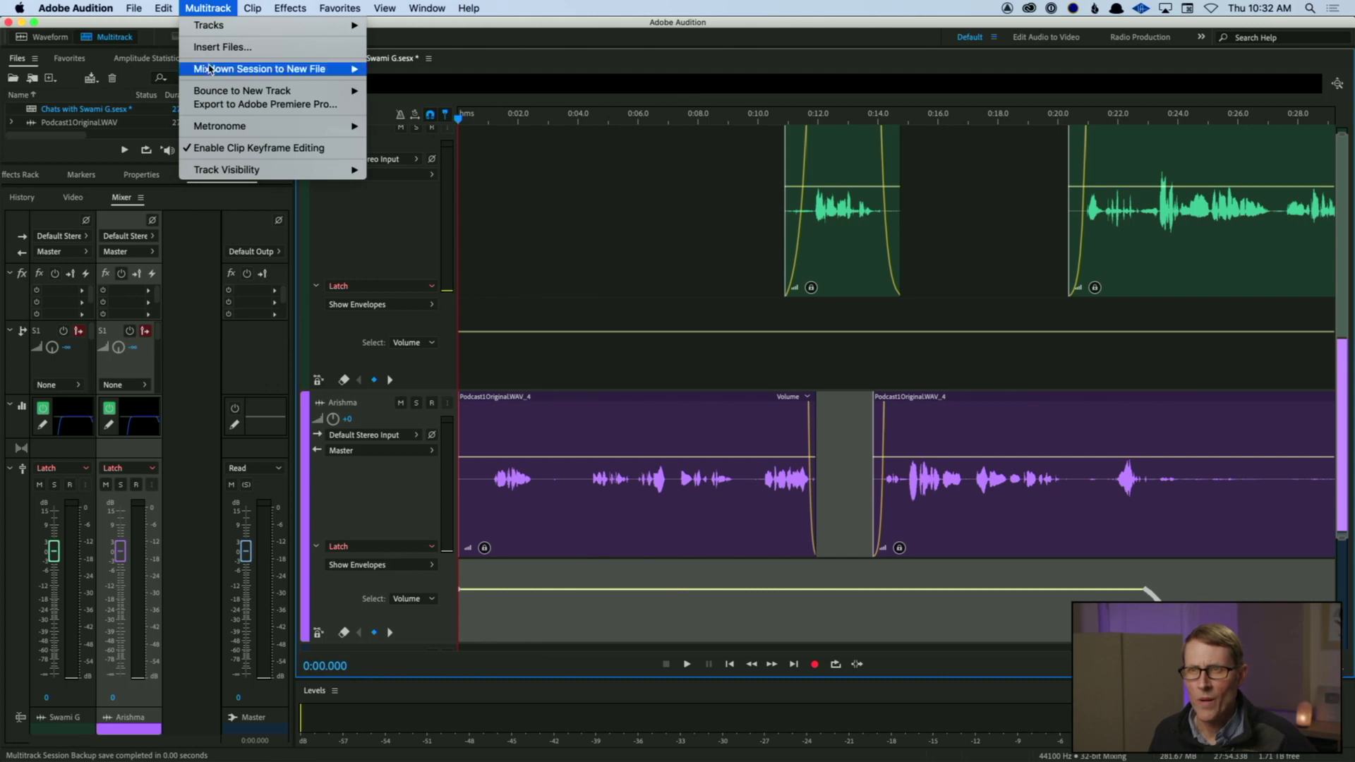
mouse_move(217, 70)
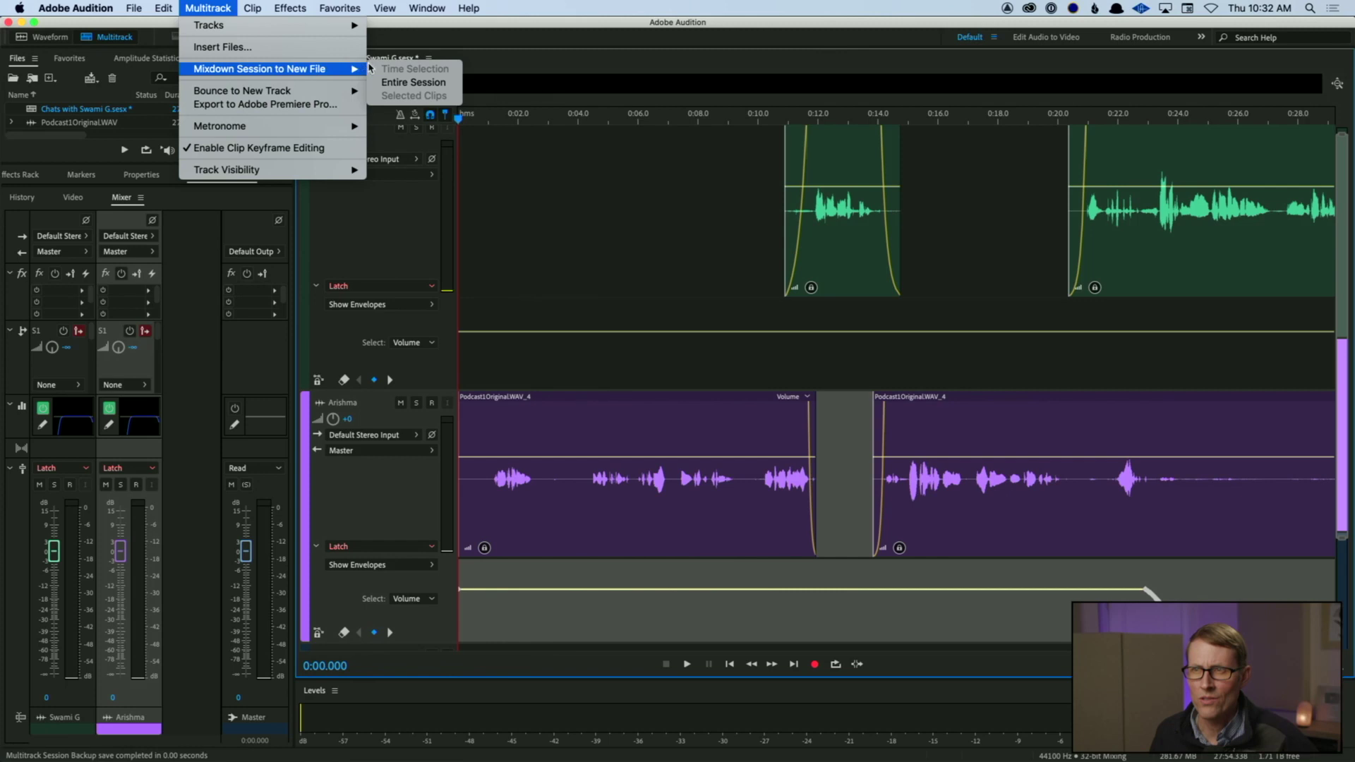
left_click(411, 82)
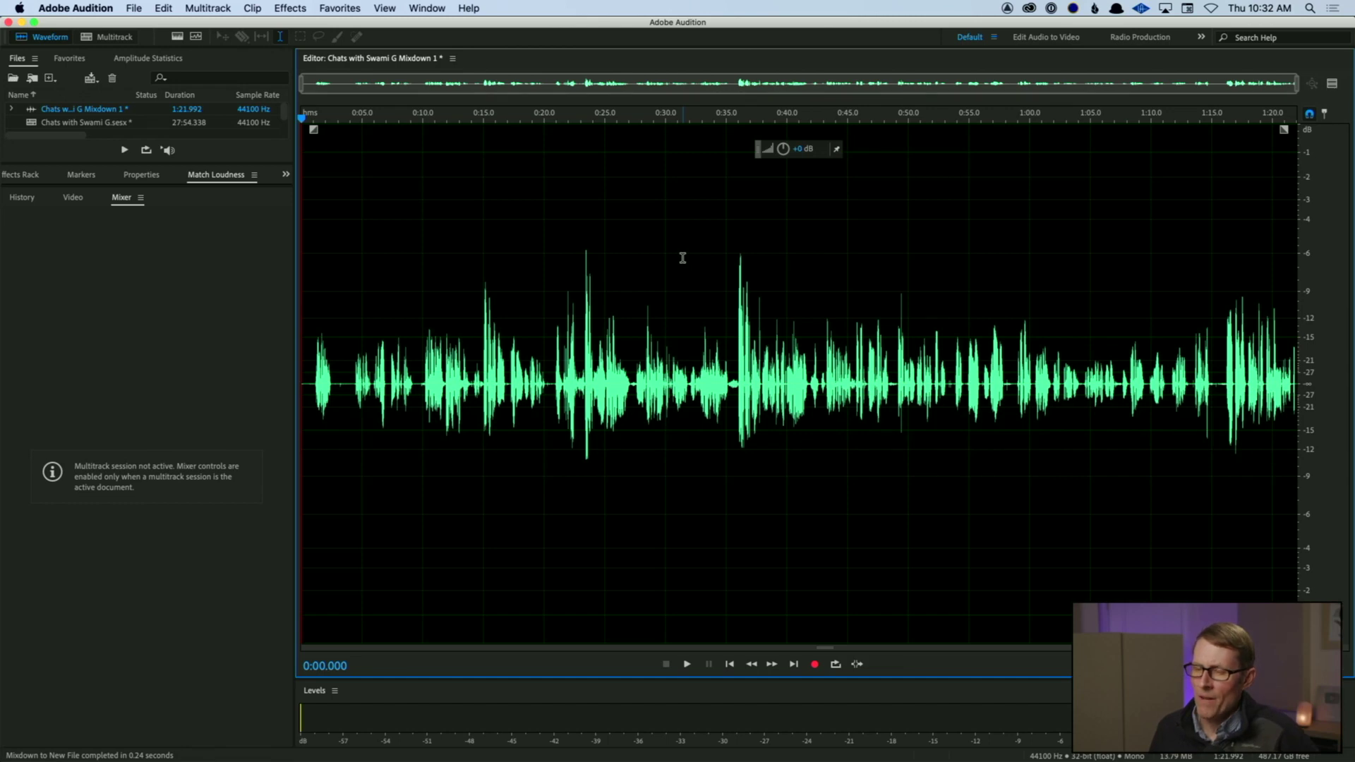
Step: Scan the whole mixdown for its amplitude statistics, clear the selection, and return the playhead to the start
left_click(728, 392)
left_click_drag(727, 393, 668, 282)
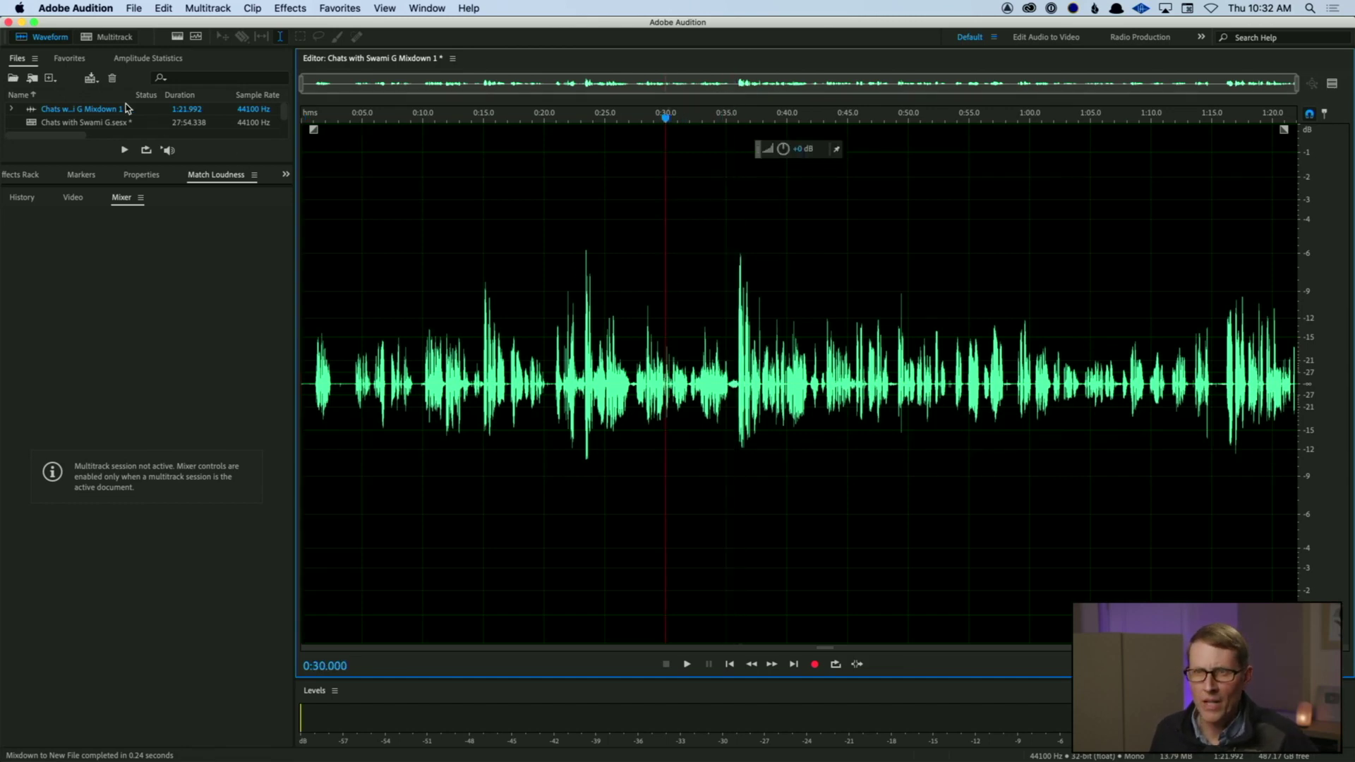
left_click(144, 60)
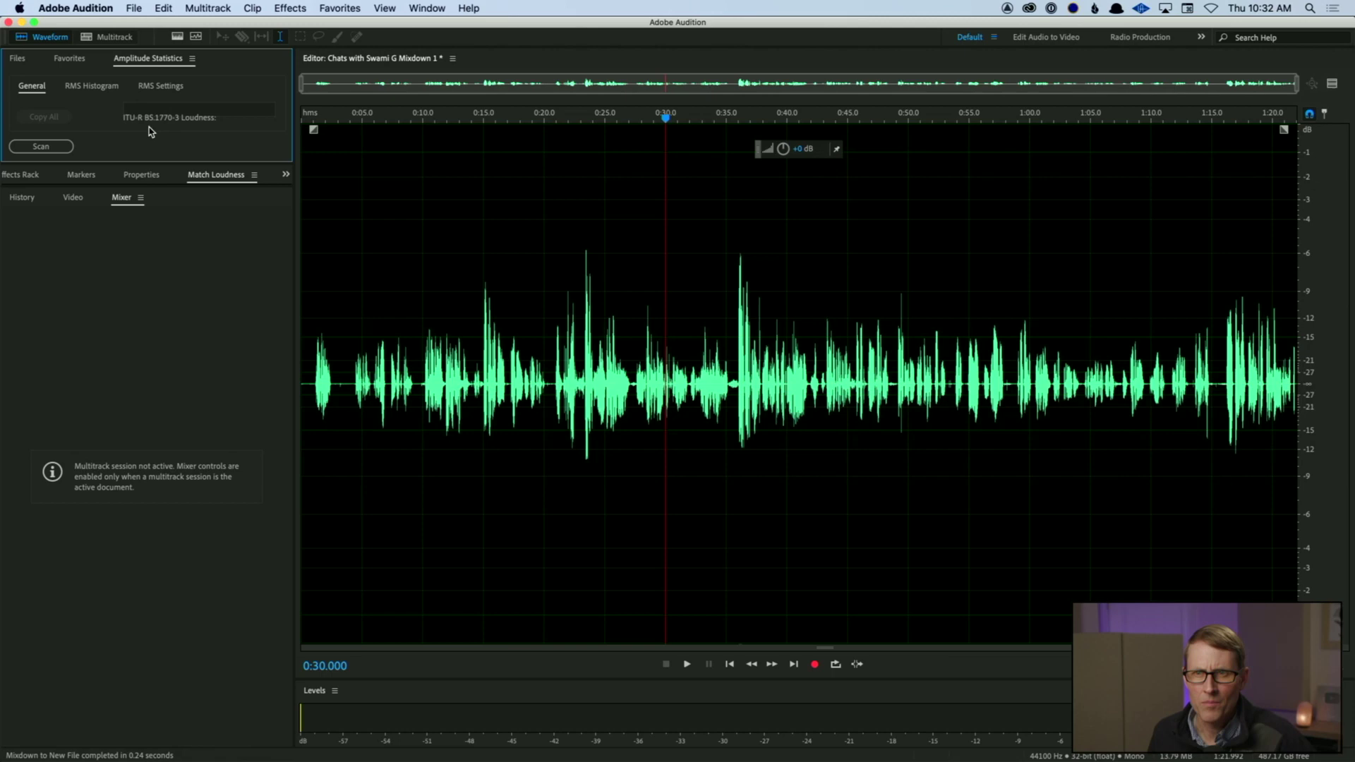
left_click(37, 365)
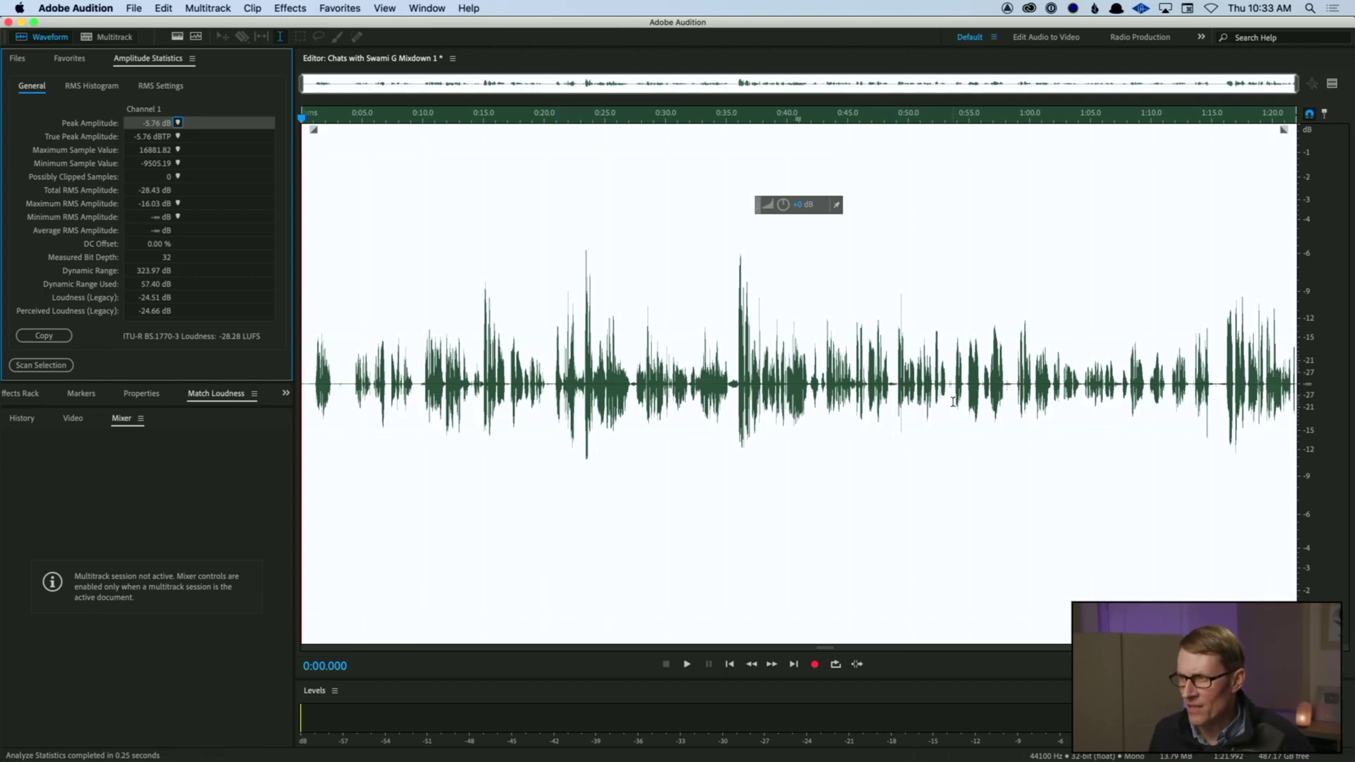
left_click(492, 244)
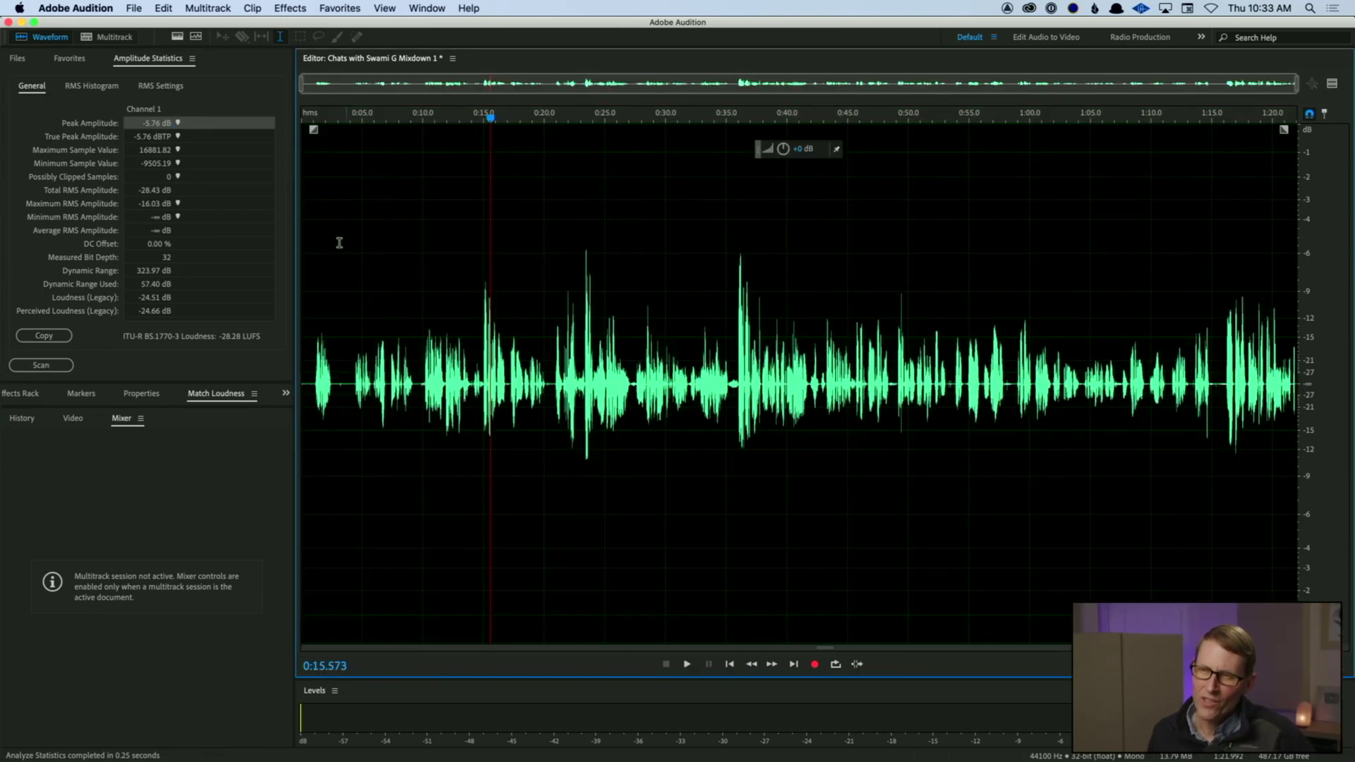
key("Home")
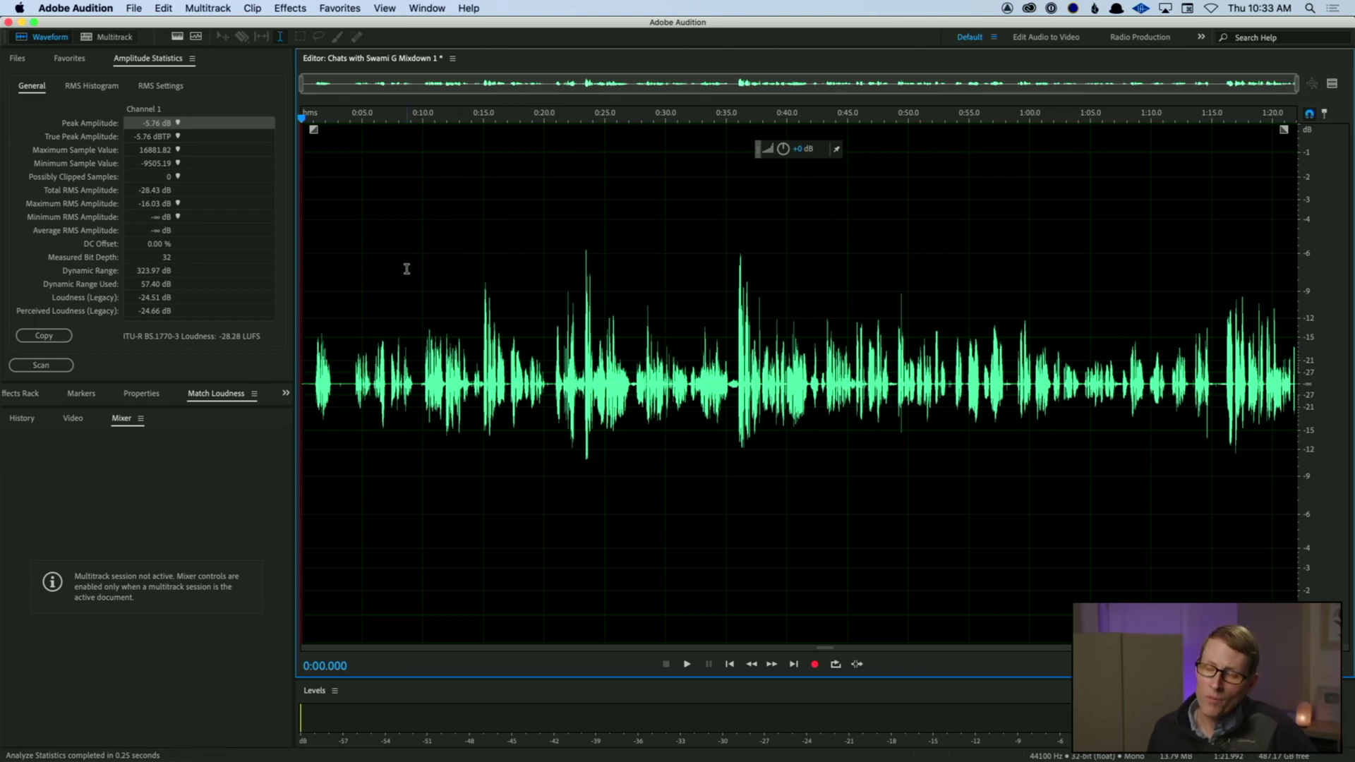
Step: Inspect the quiet gap between about 0:35 and 0:36 up close and play it from about 0:34.2
left_click_drag(727, 396, 735, 396)
scroll(737, 396, "up", 5)
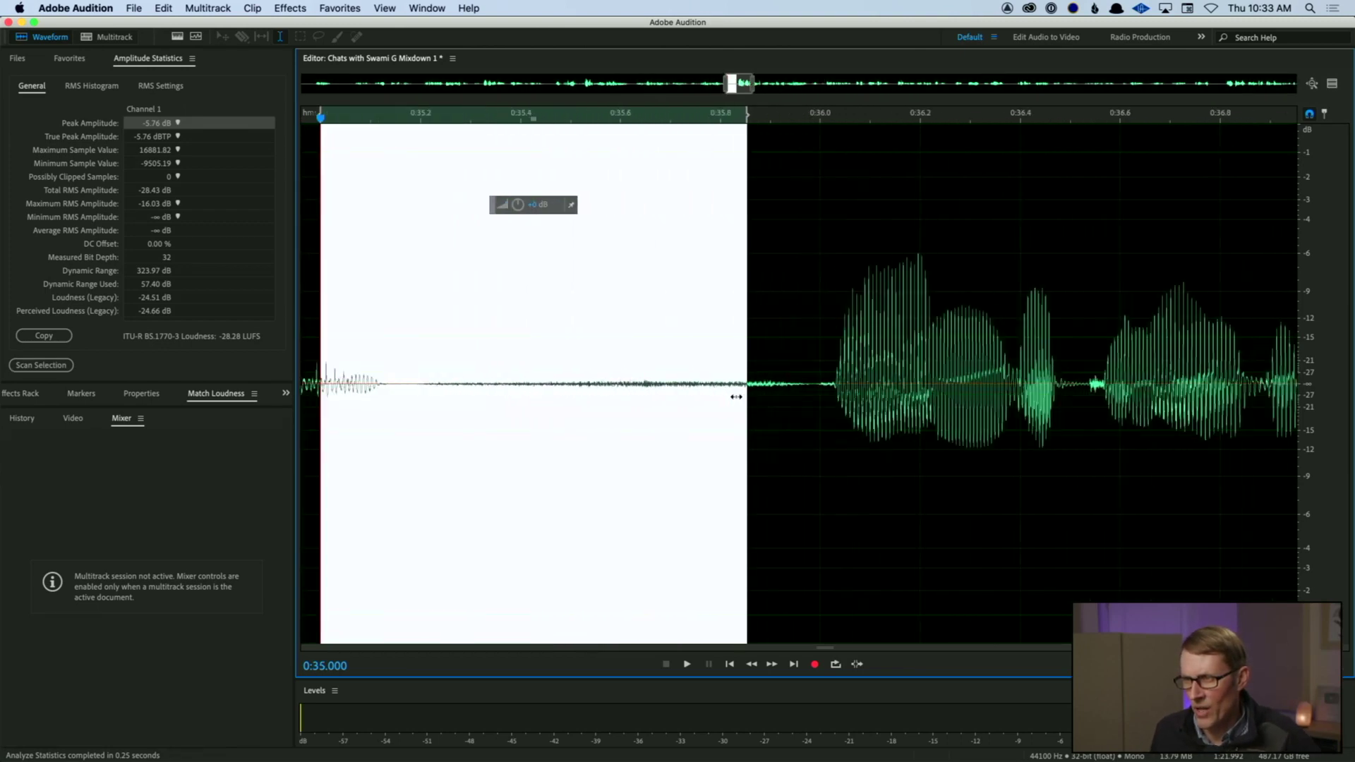
scroll(737, 396, "down", 2)
scroll(737, 396, "down", 4)
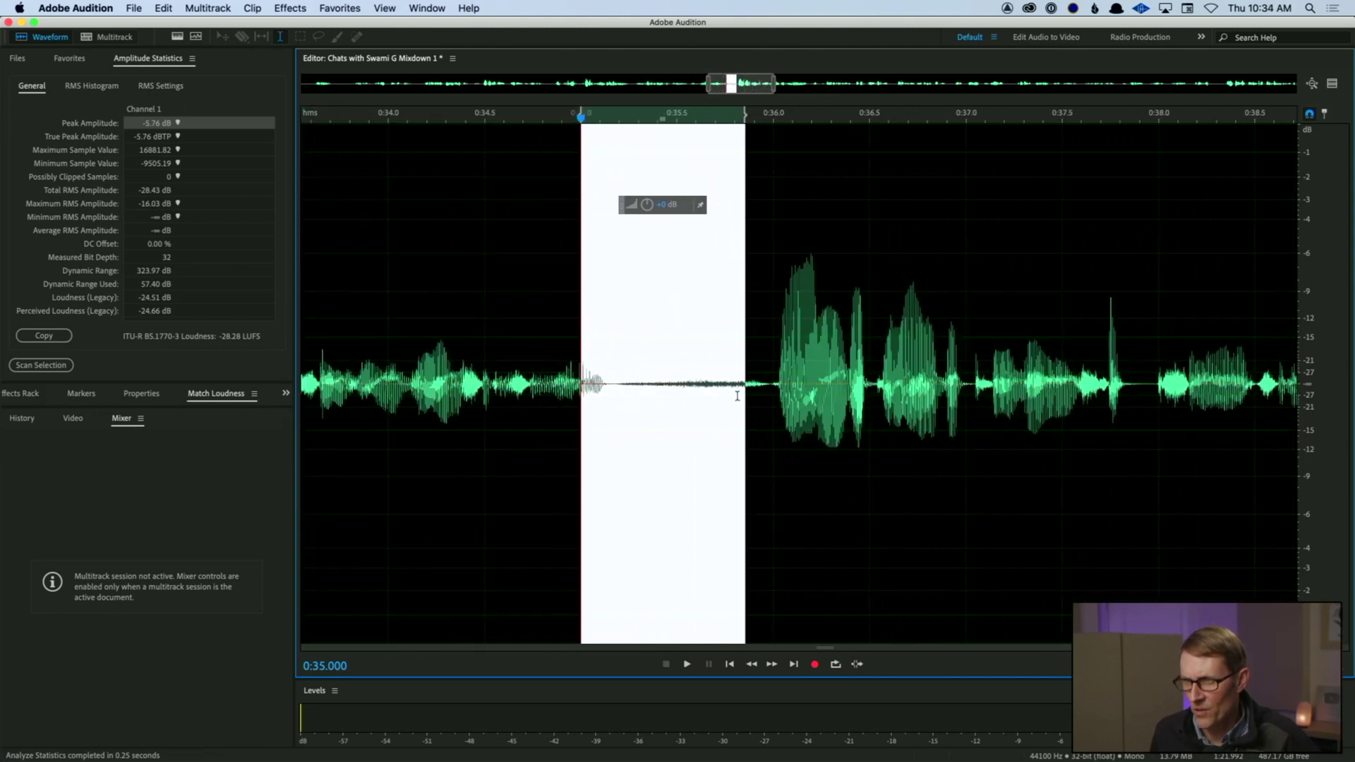
left_click(638, 332)
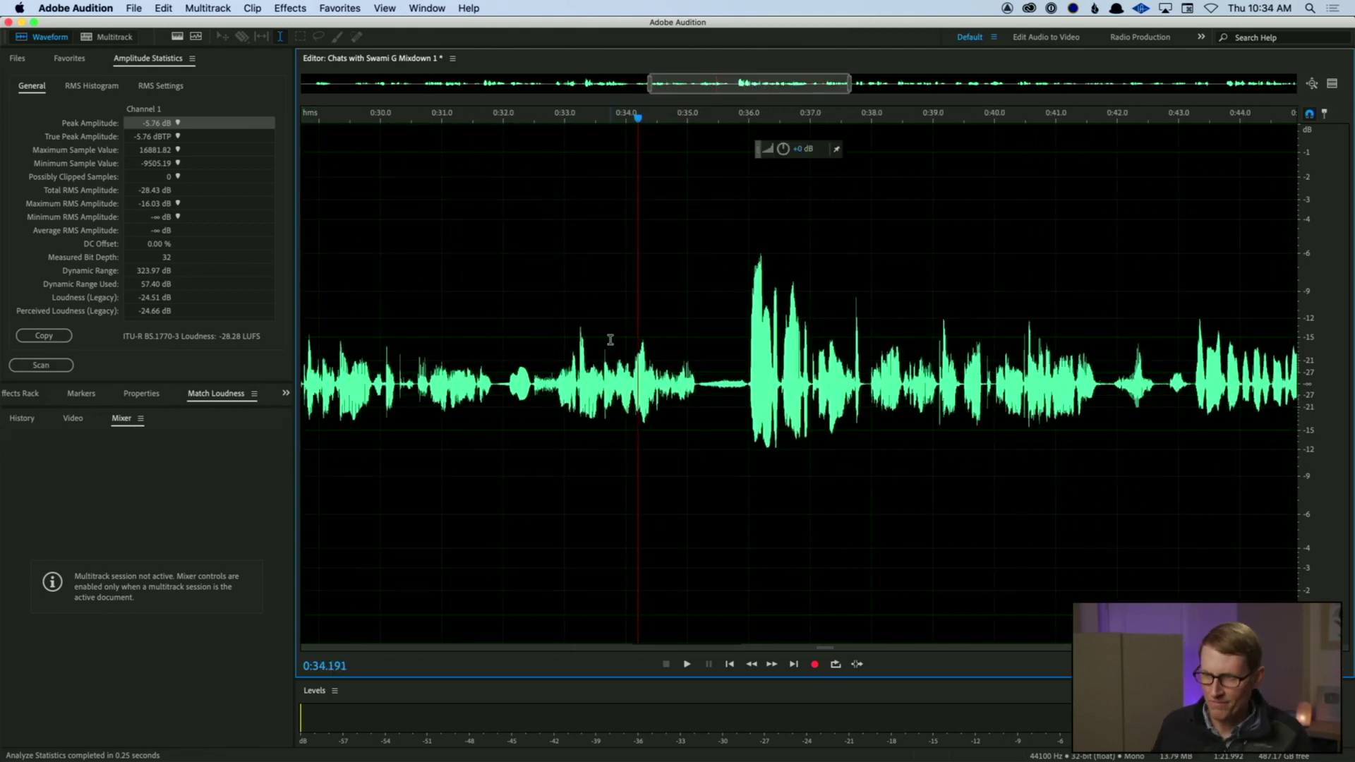
key("space")
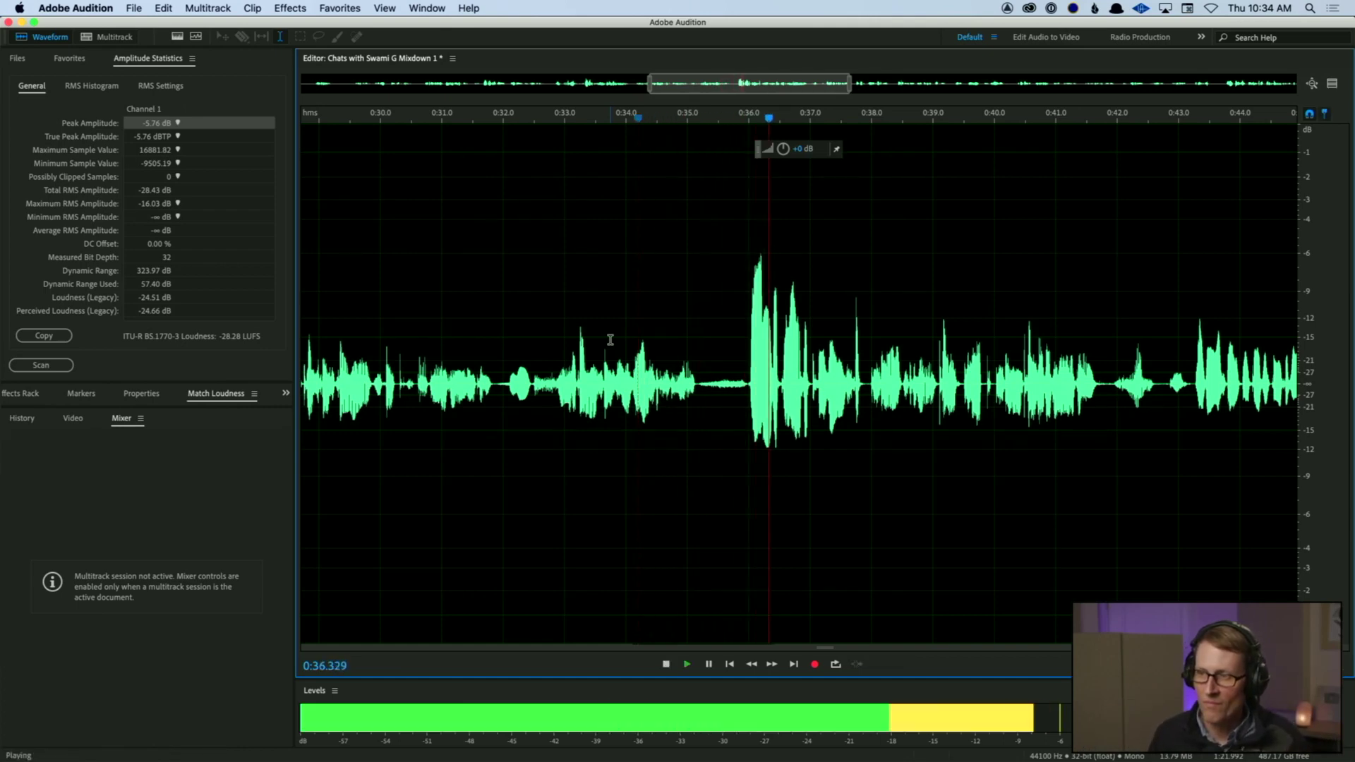
key("space")
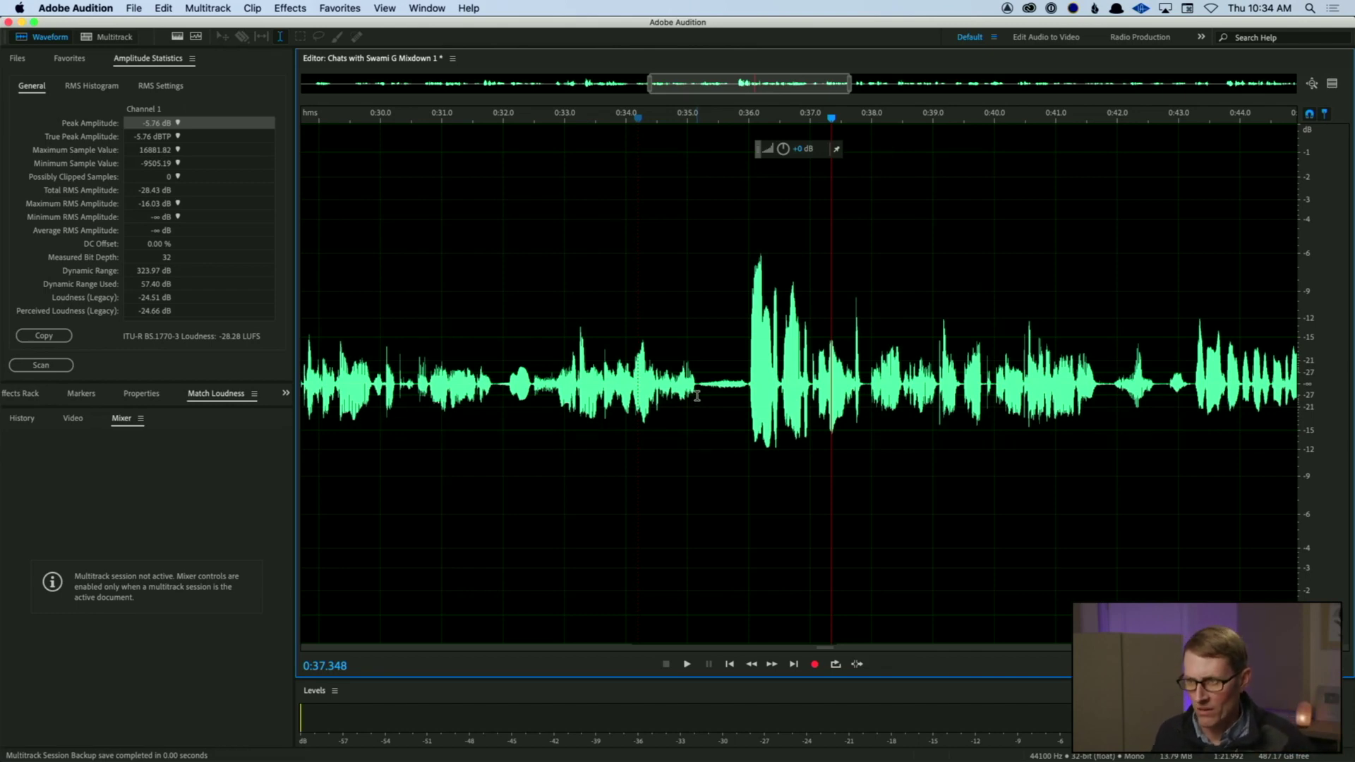
Step: Lower the level of the quiet gap from about 0:35.2 to 0:36.0 and play from about 0:33.5 to check it
left_click_drag(697, 396, 747, 397)
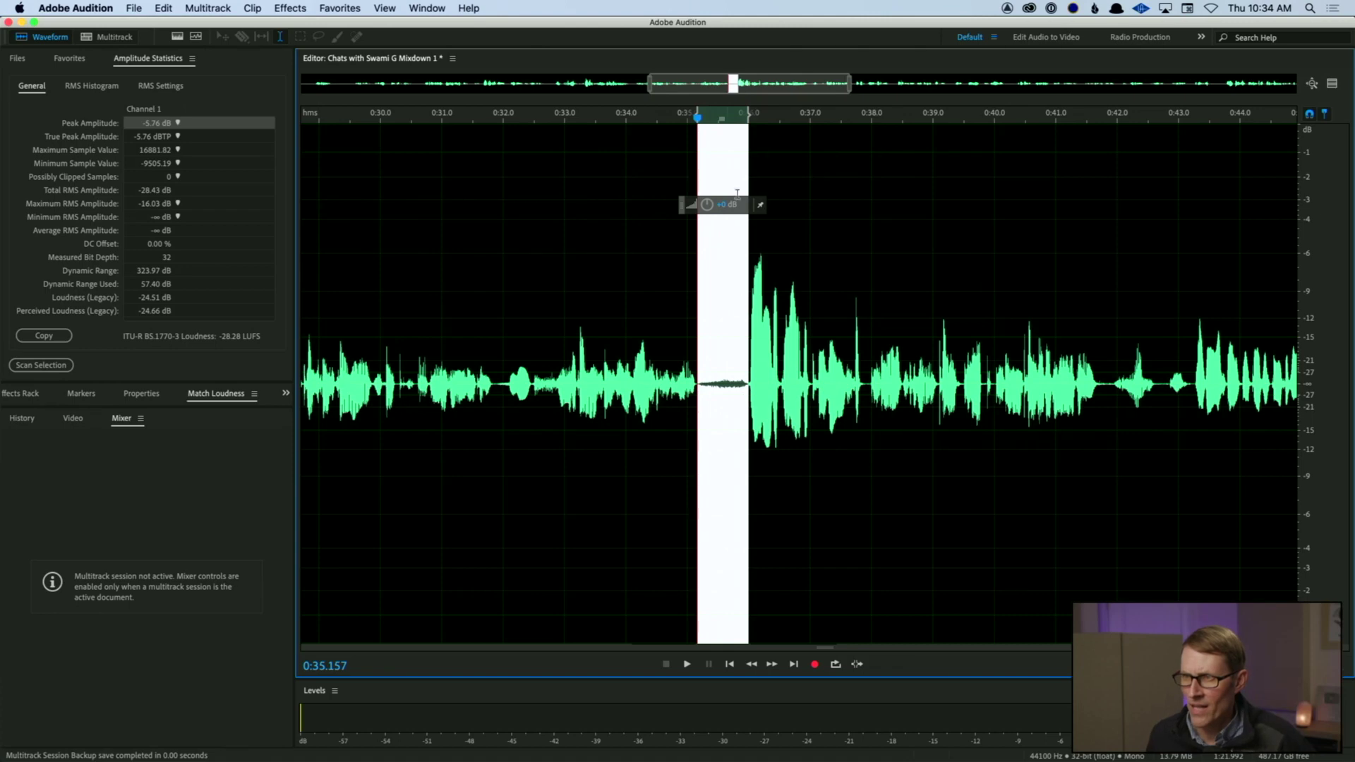
left_click_drag(717, 203, 723, 228)
left_click(666, 295)
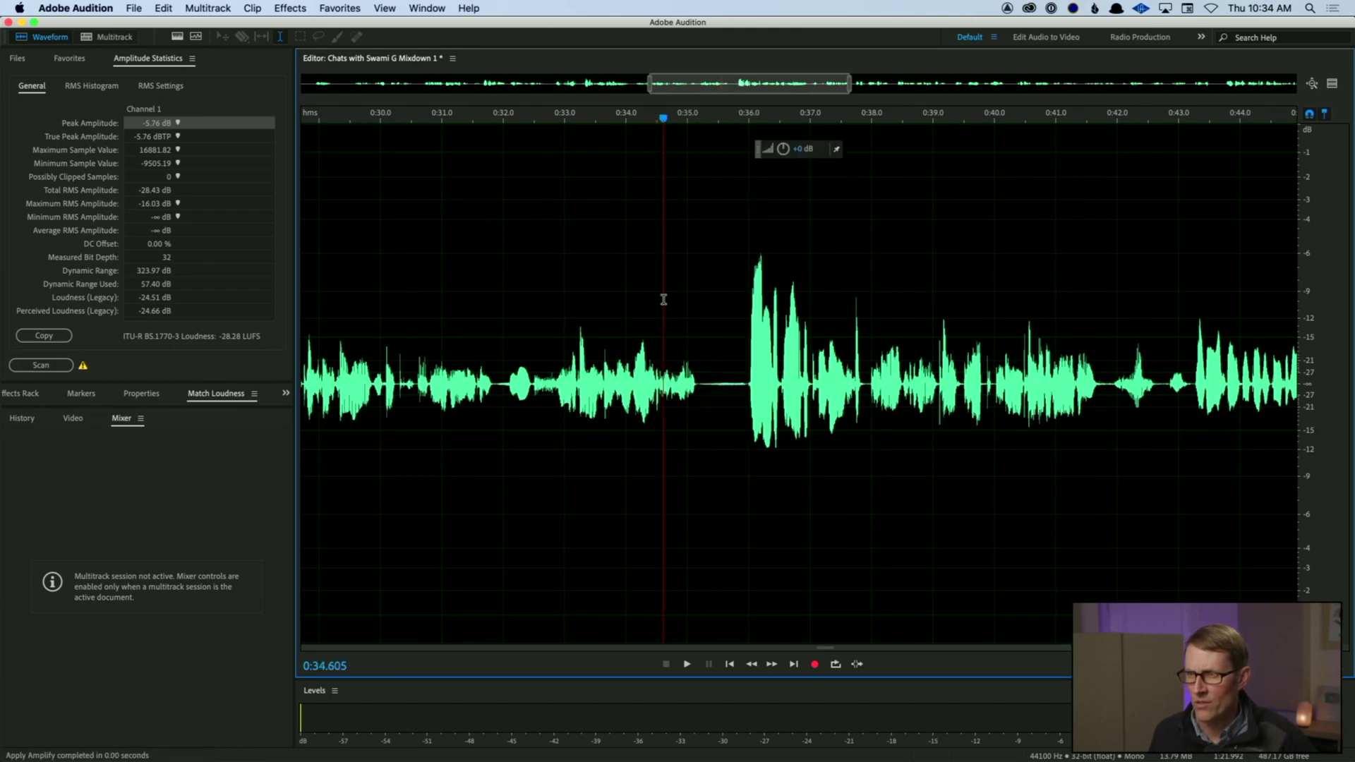
left_click(598, 287)
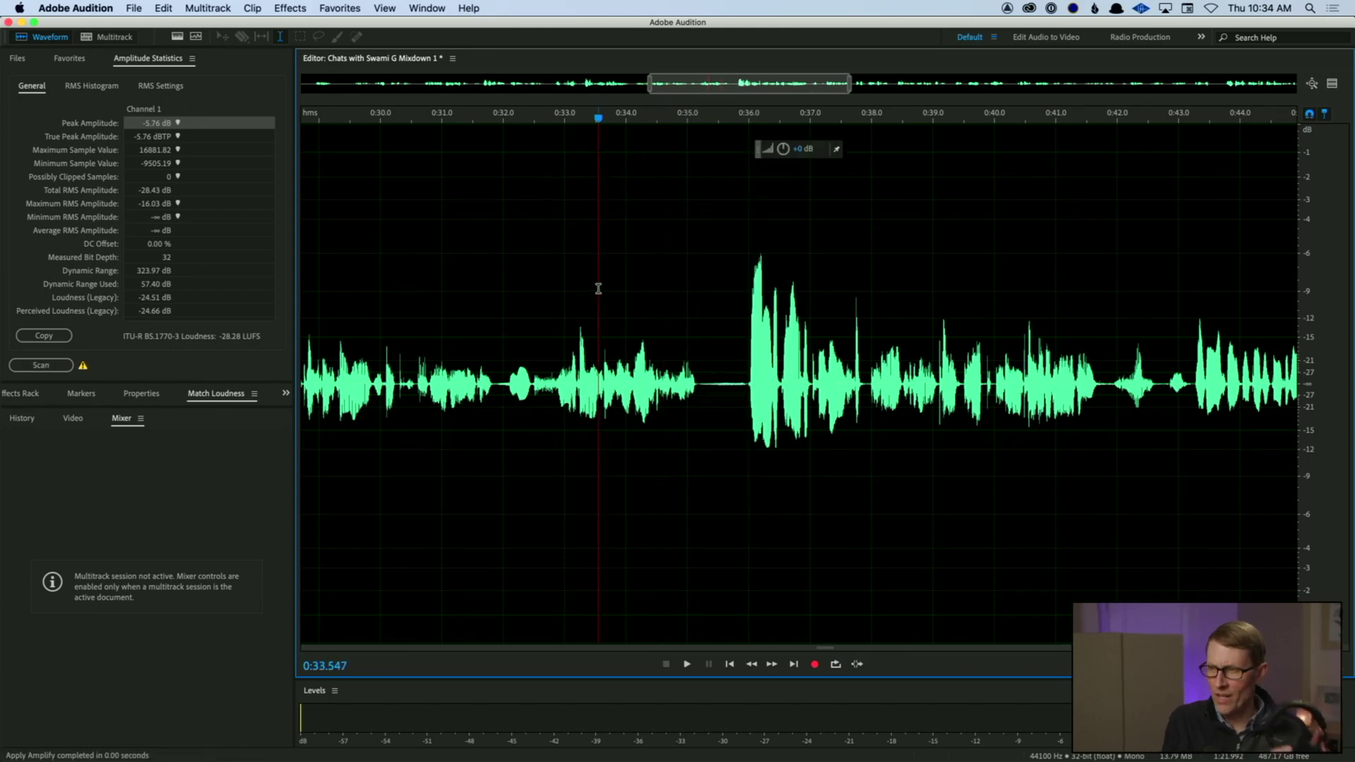
key("space")
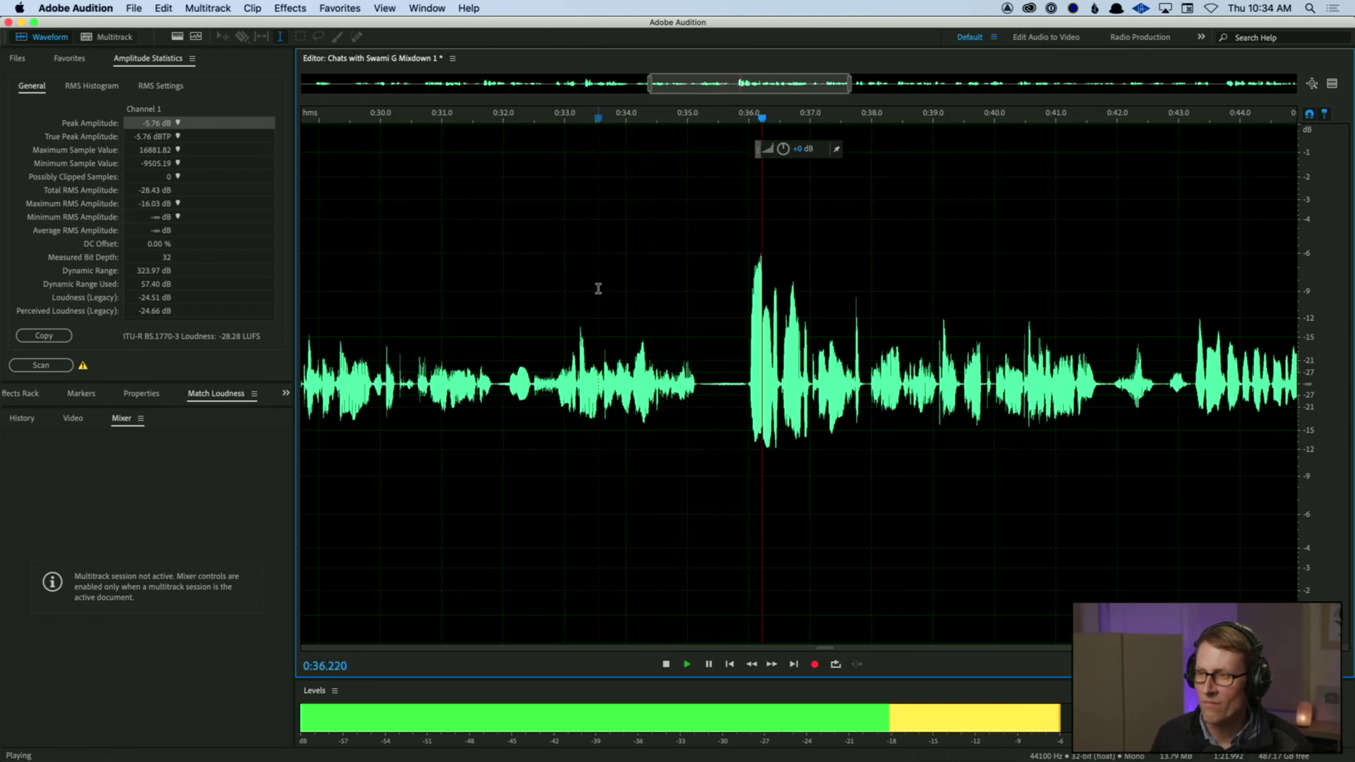
key("space")
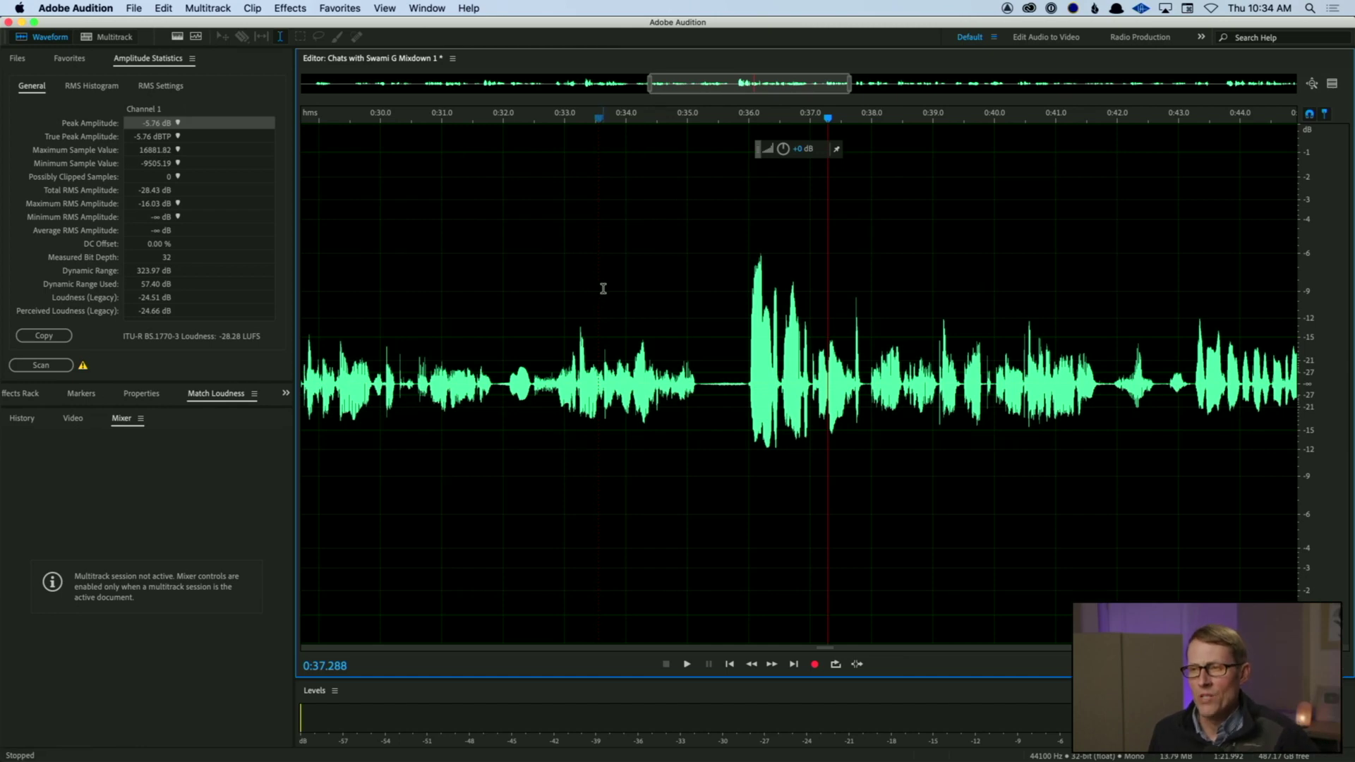
Step: Show the full mixdown waveform and place the playhead at about 0:03.4
key("super+backslash")
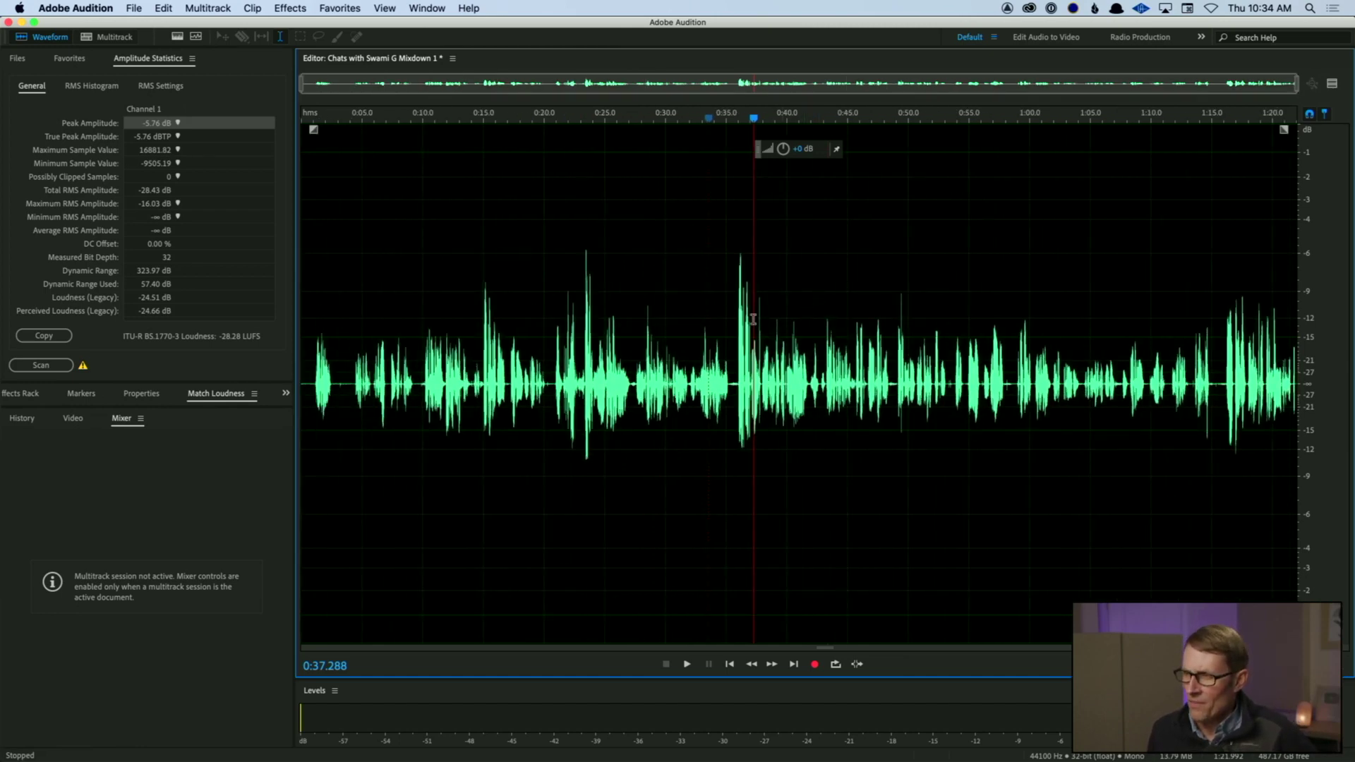
left_click(685, 311)
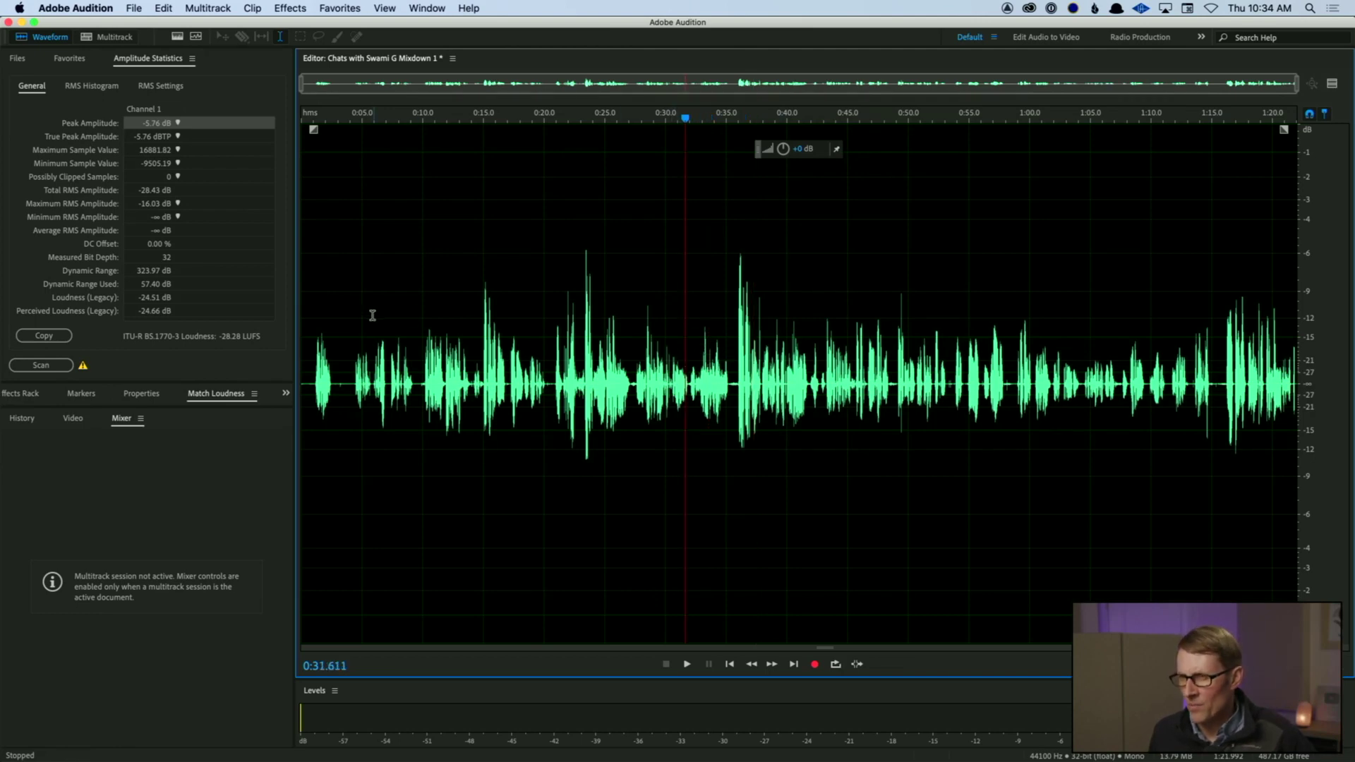
left_click(342, 320)
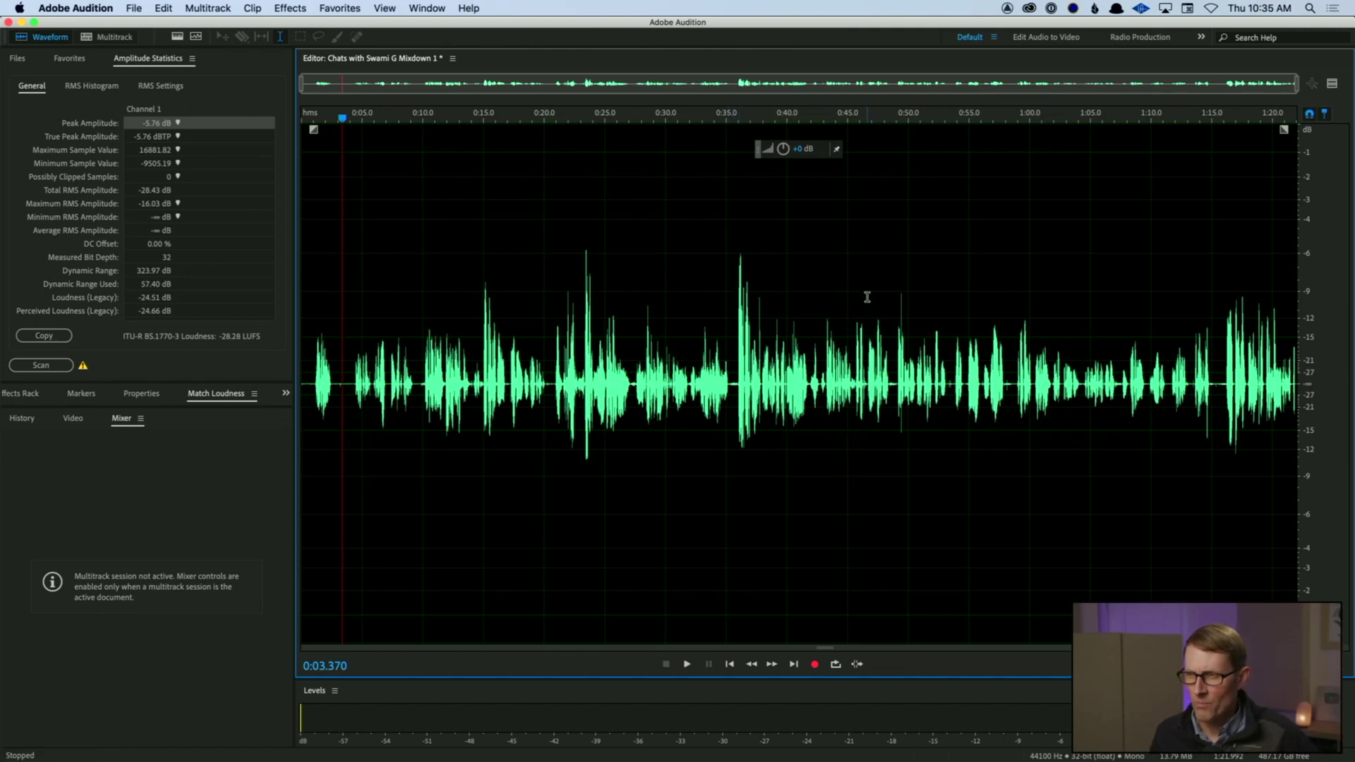
Step: Send the whole mixdown from Audition to iZotope RX 8 for further processing
left_click(292, 8)
mouse_move(326, 330)
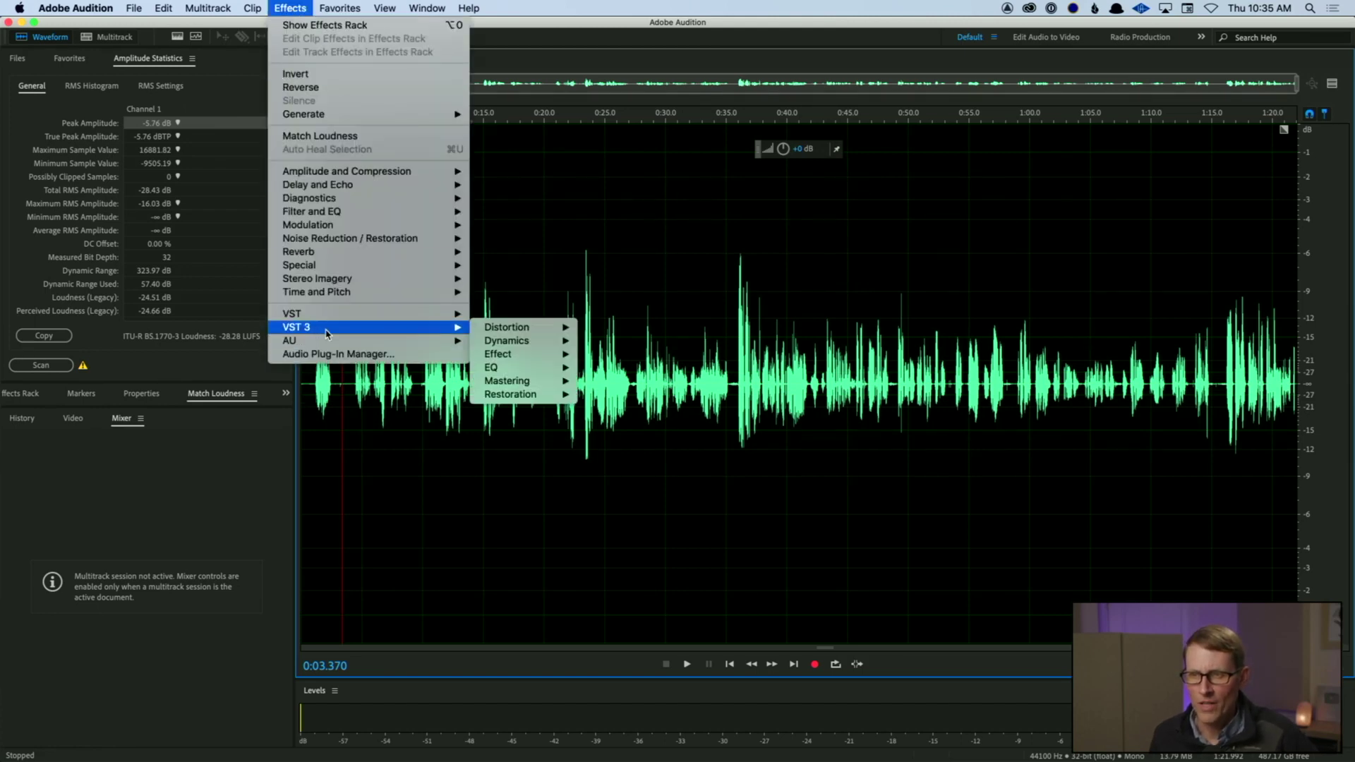
mouse_move(533, 383)
left_click(611, 410)
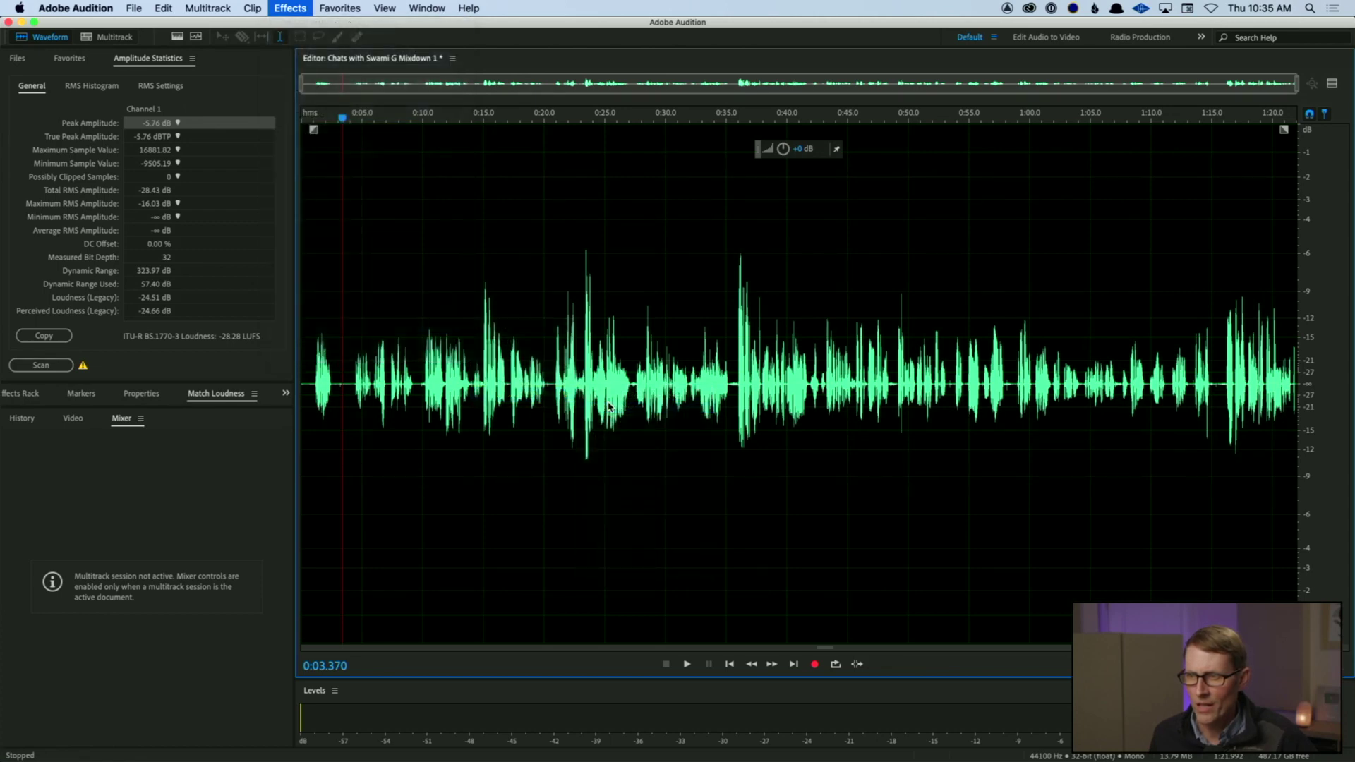
left_click(815, 523)
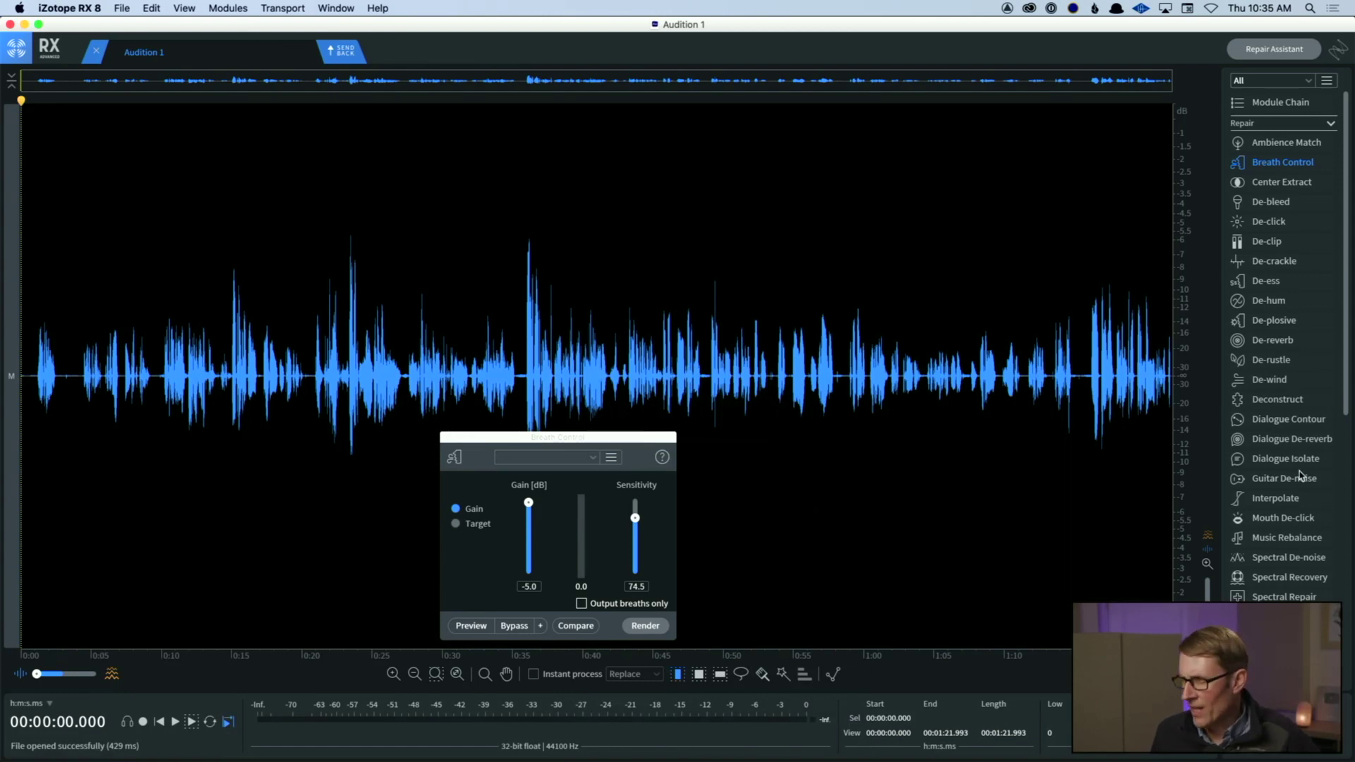
Step: Open the Loudness Control module to measure the mixdown, place it clear of the main waveform, and close Breath Control
scroll(1283, 550, "down", 3)
scroll(1282, 548, "down", 10)
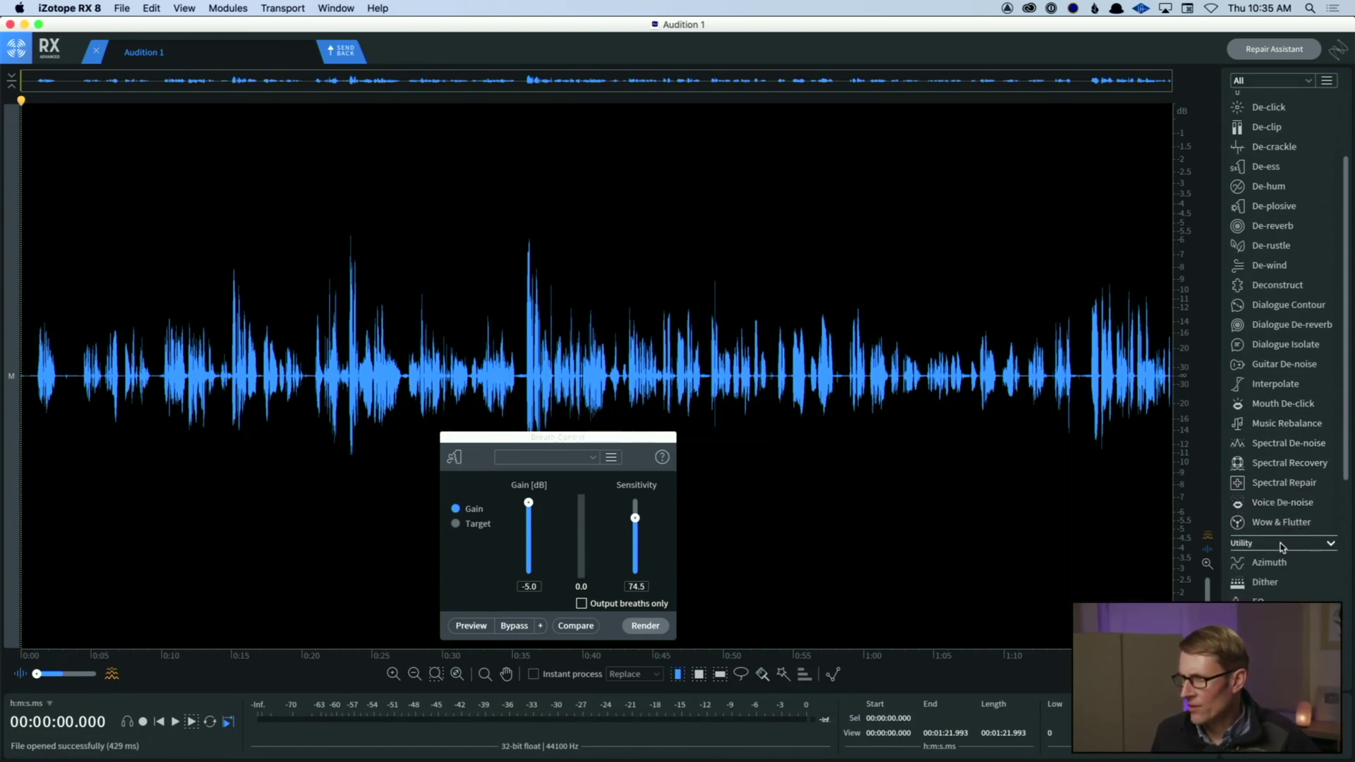
left_click(1282, 551)
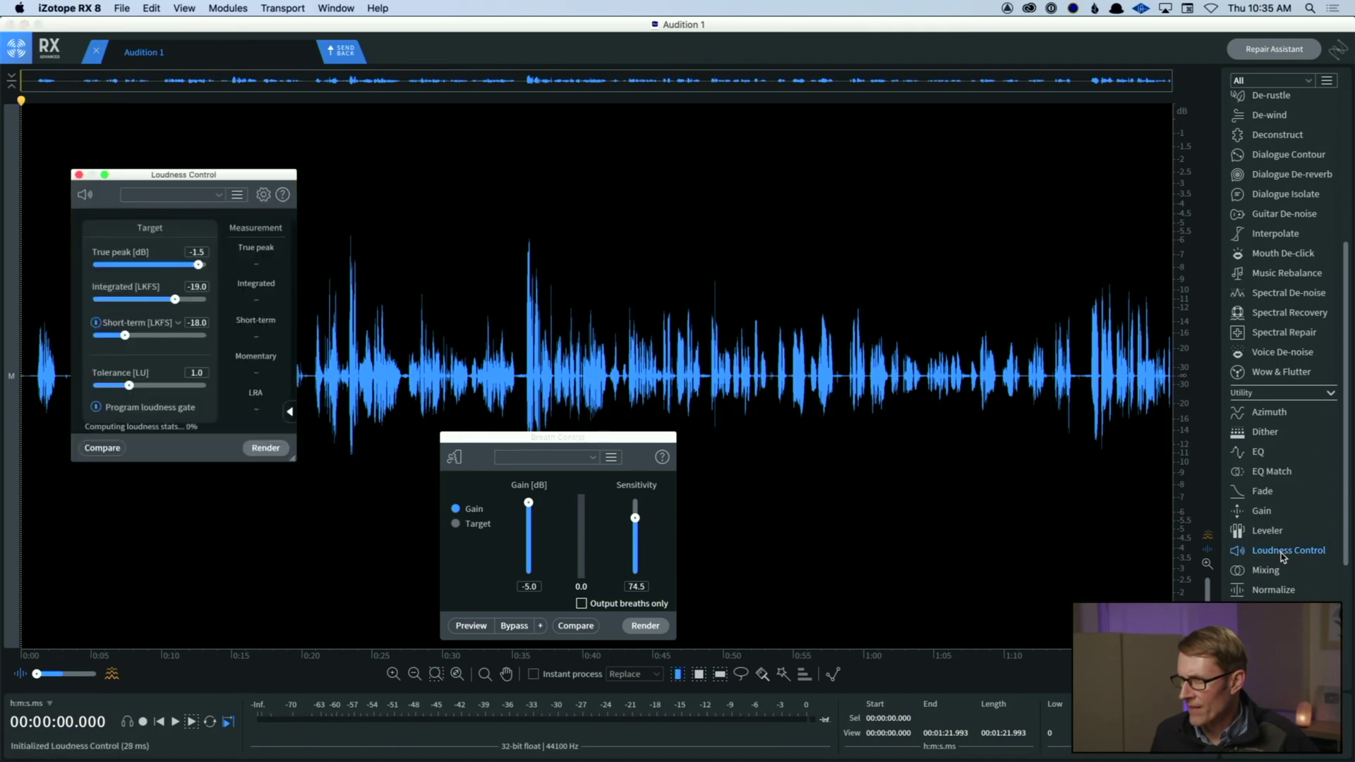
scroll(1283, 551, "down", 6)
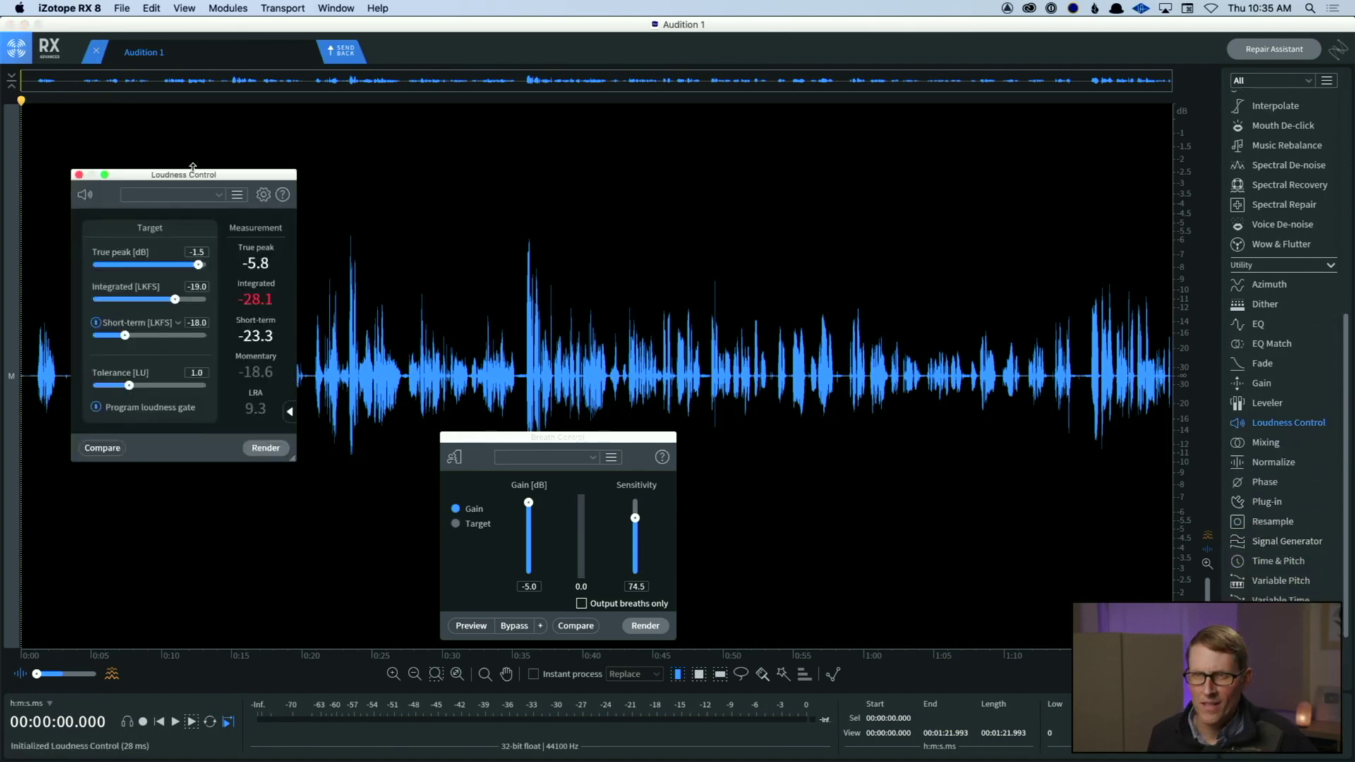
left_click_drag(218, 177, 177, 452)
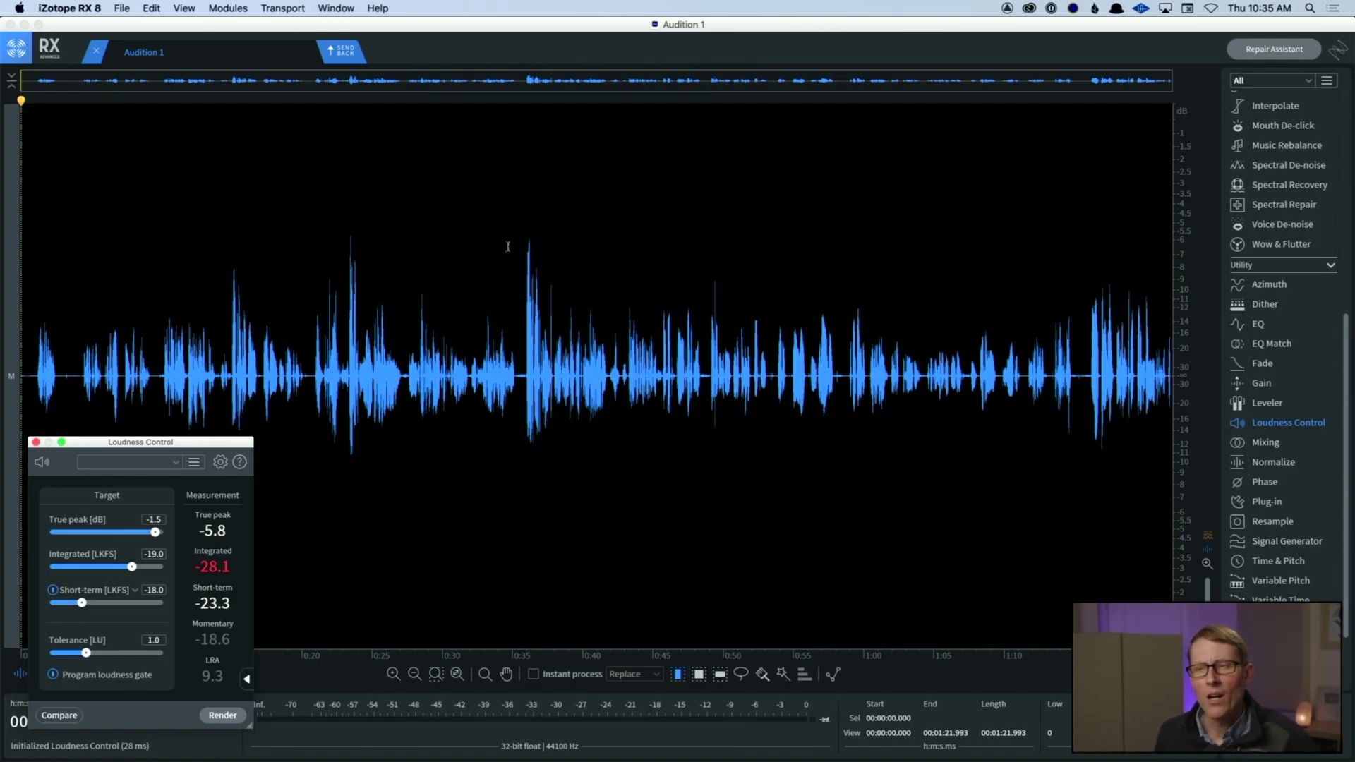
Step: Examine the peak at about 0:36 and the speech before it up close, and return to the full waveform
scroll(529, 243, "up", 5)
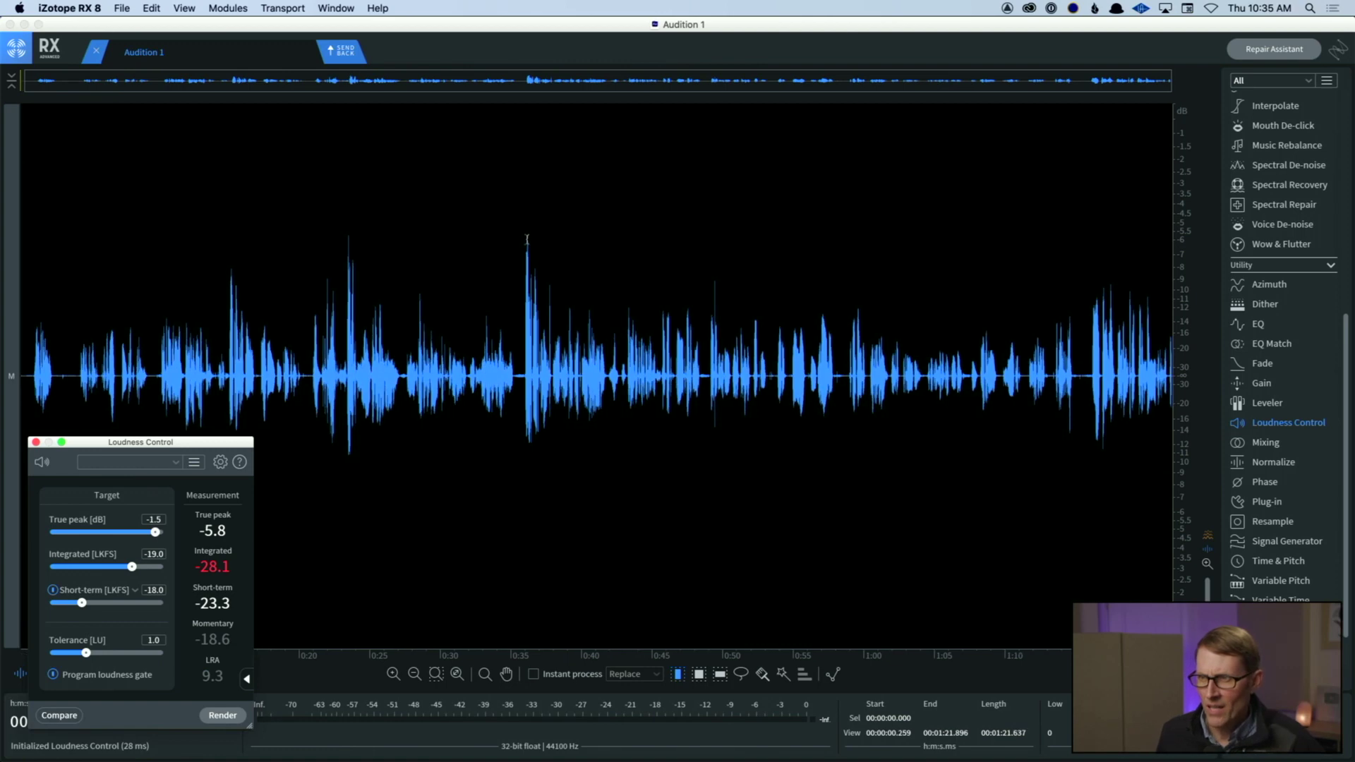
scroll(525, 243, "up", 6)
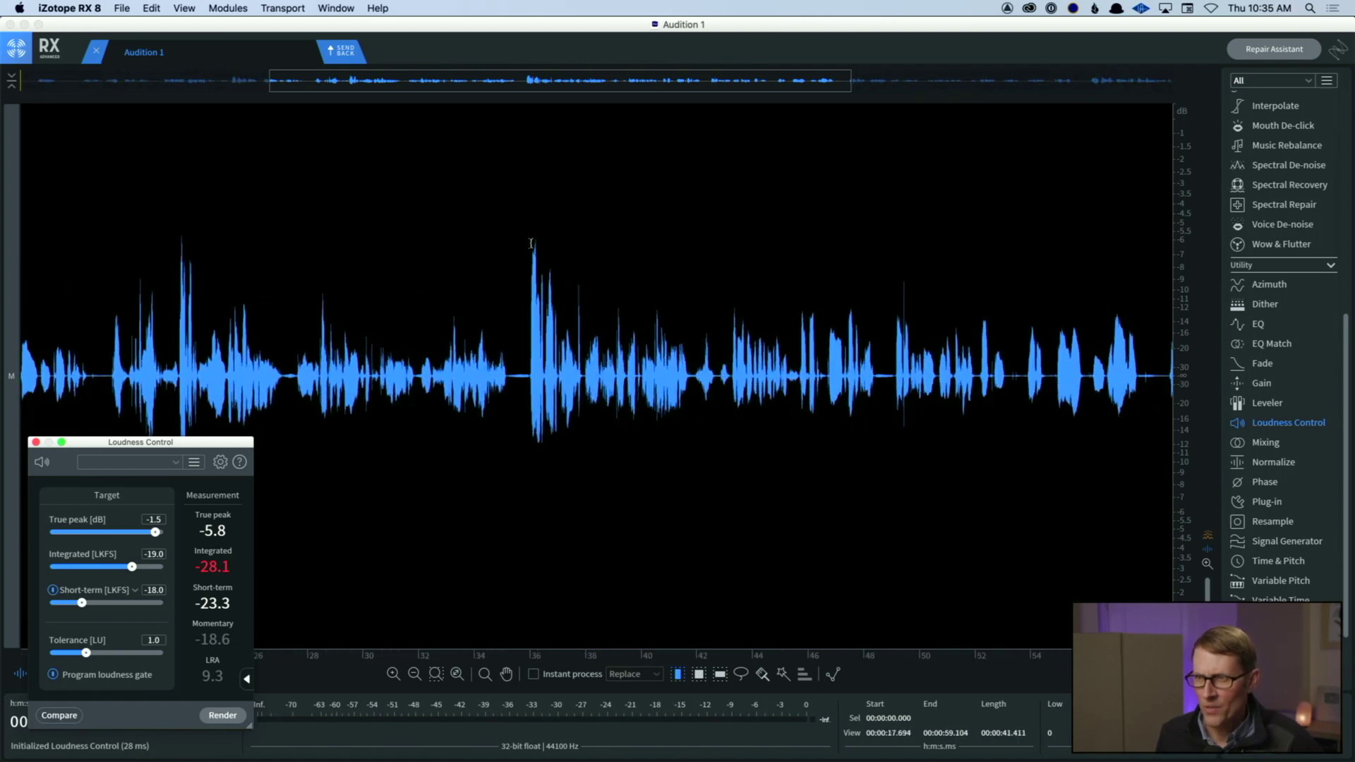
scroll(532, 245, "up", 4)
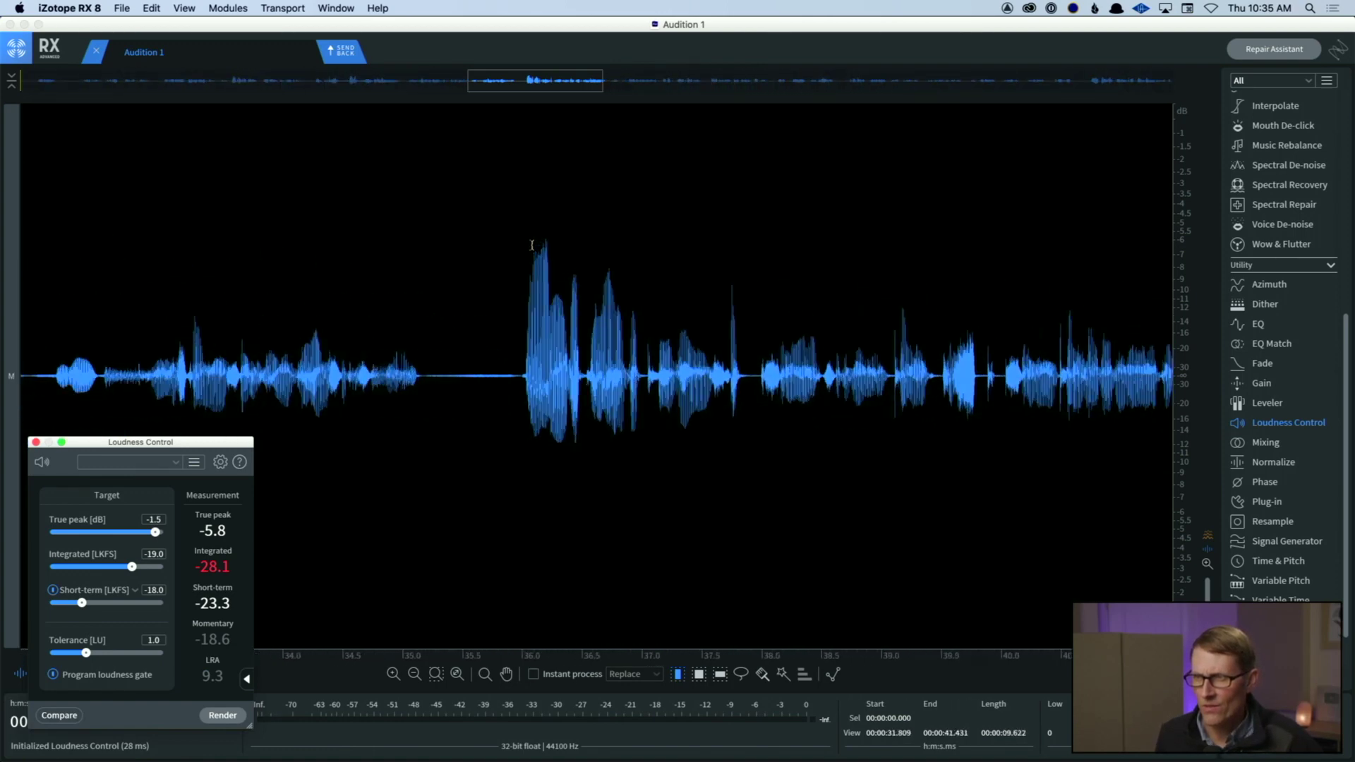
left_click(544, 80)
left_click_drag(544, 80, 482, 75)
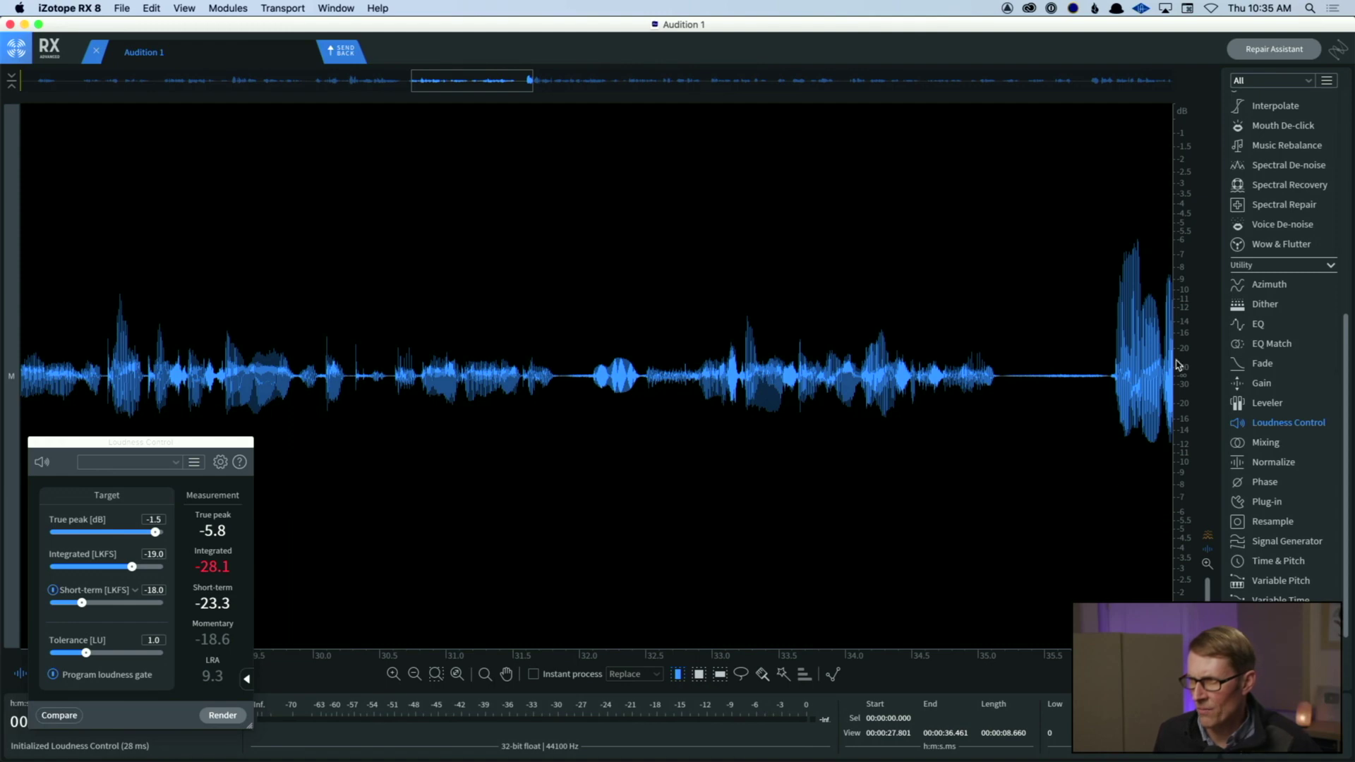
key("super+0")
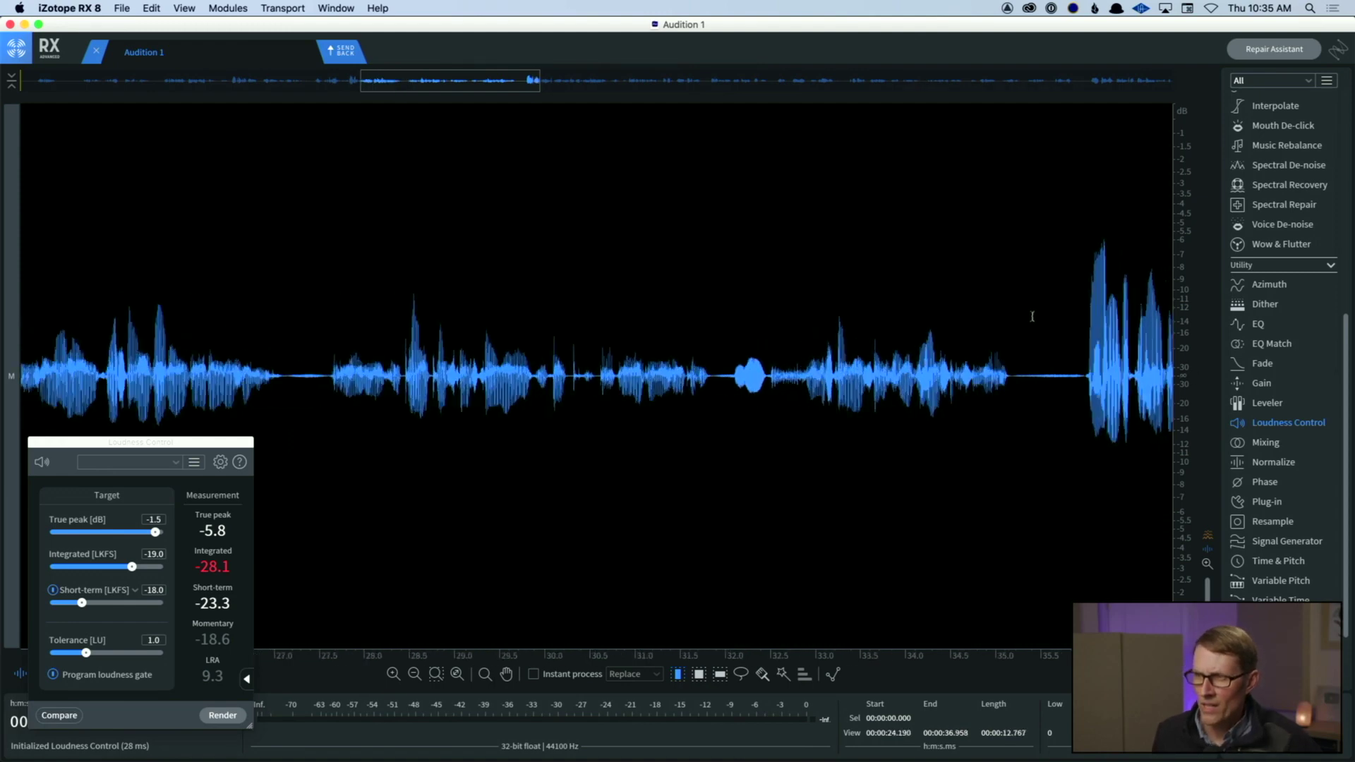
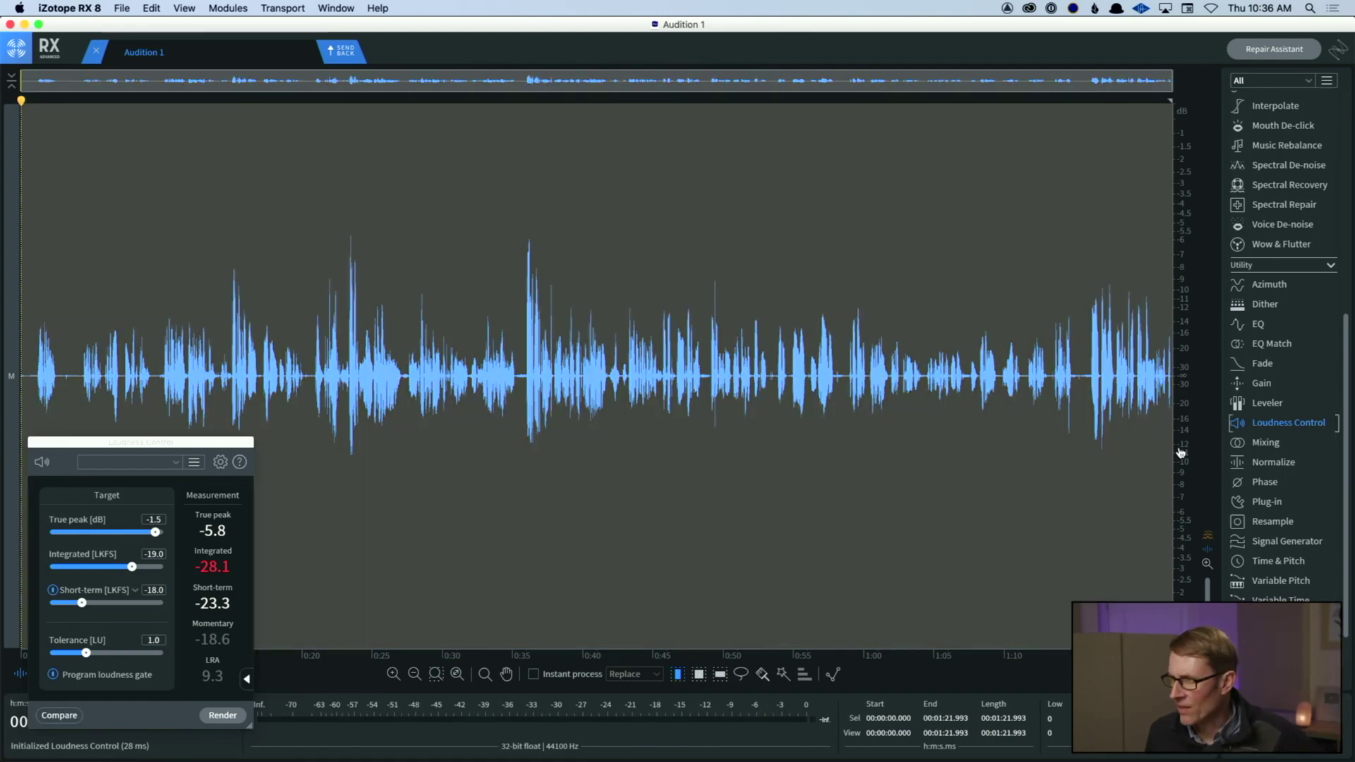
Step: Try a gain of -3.00 dB on the entire mixdown and undo it
left_click(1261, 384)
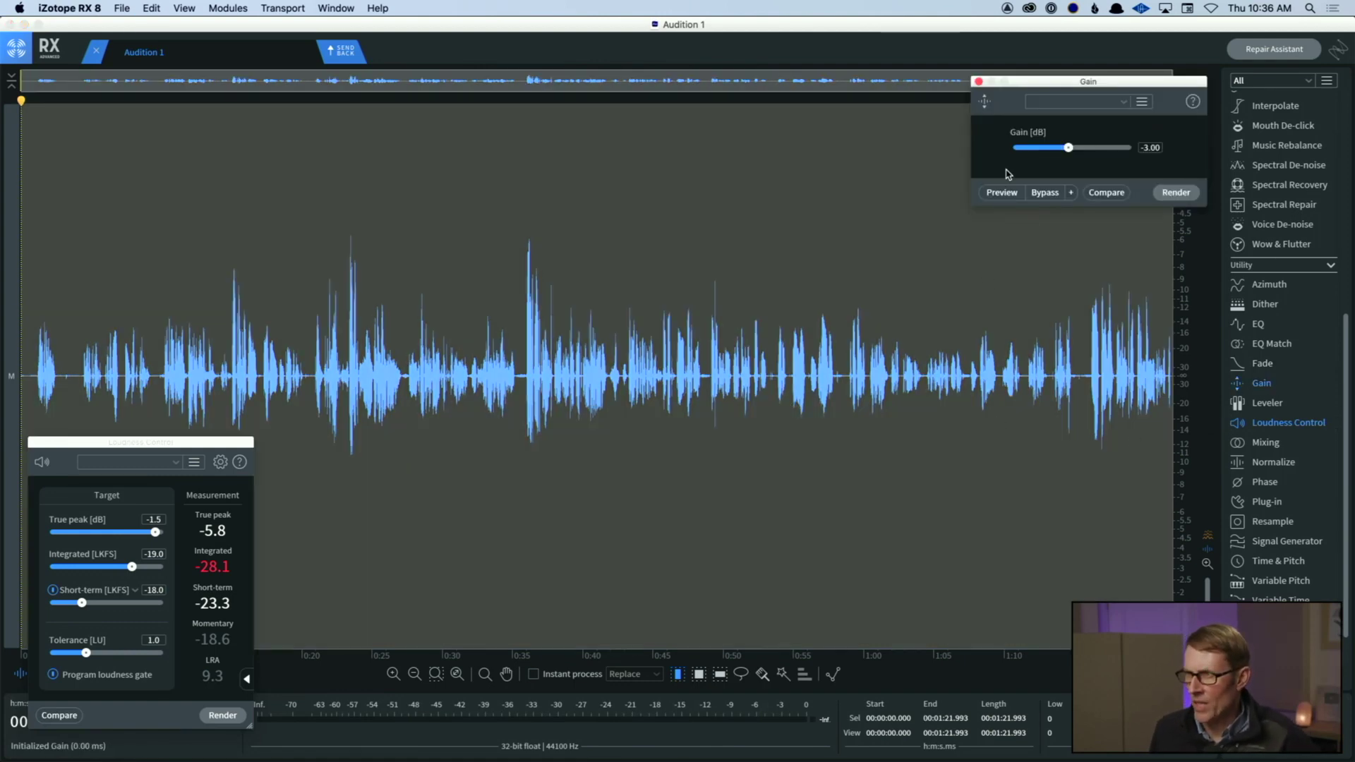
left_click_drag(1069, 86, 714, 481)
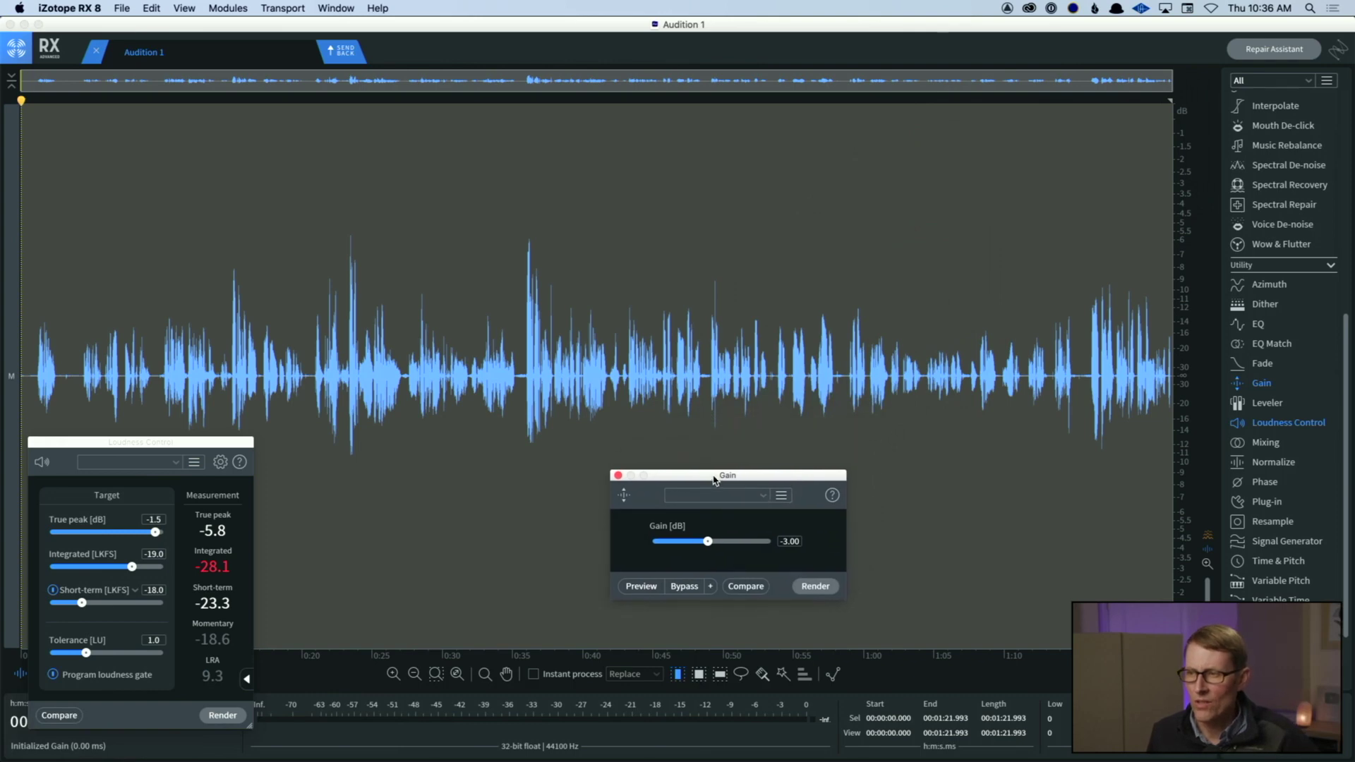
left_click(815, 589)
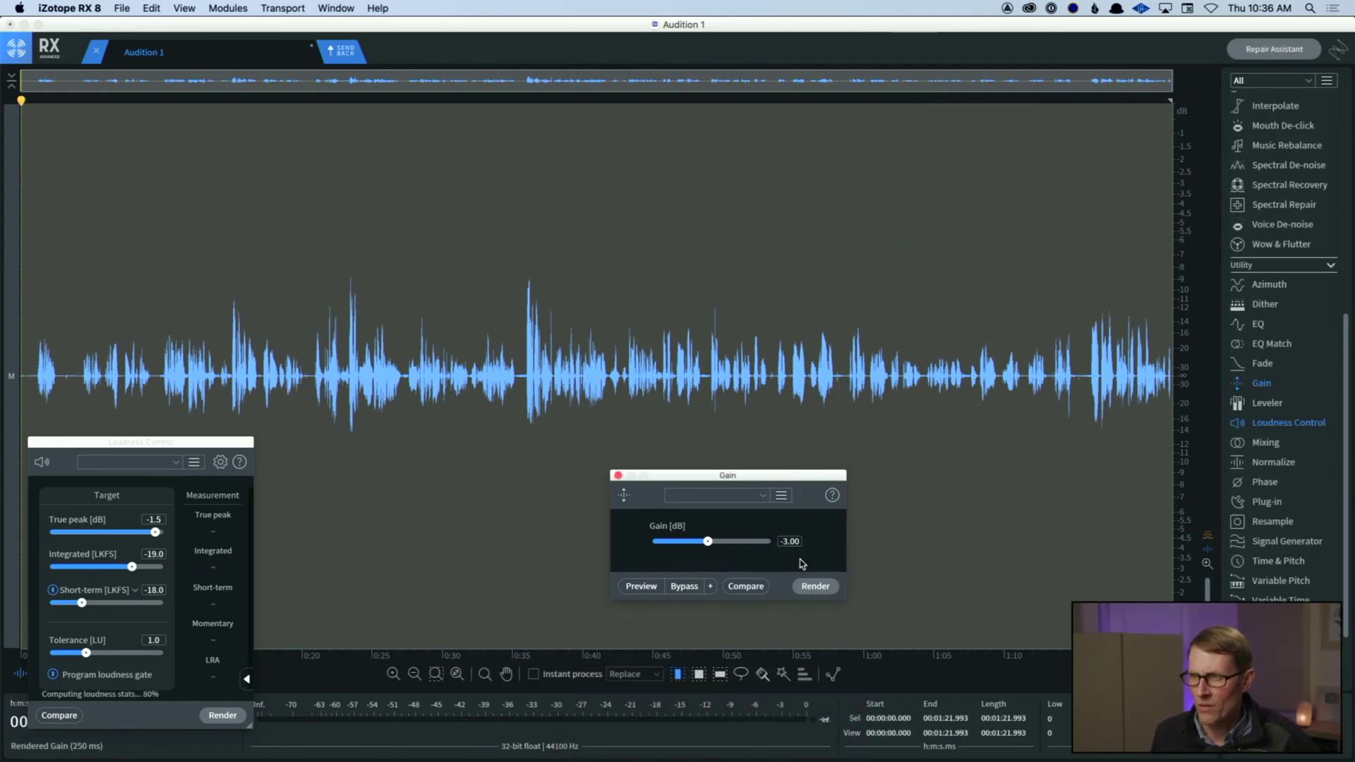
key("super+z")
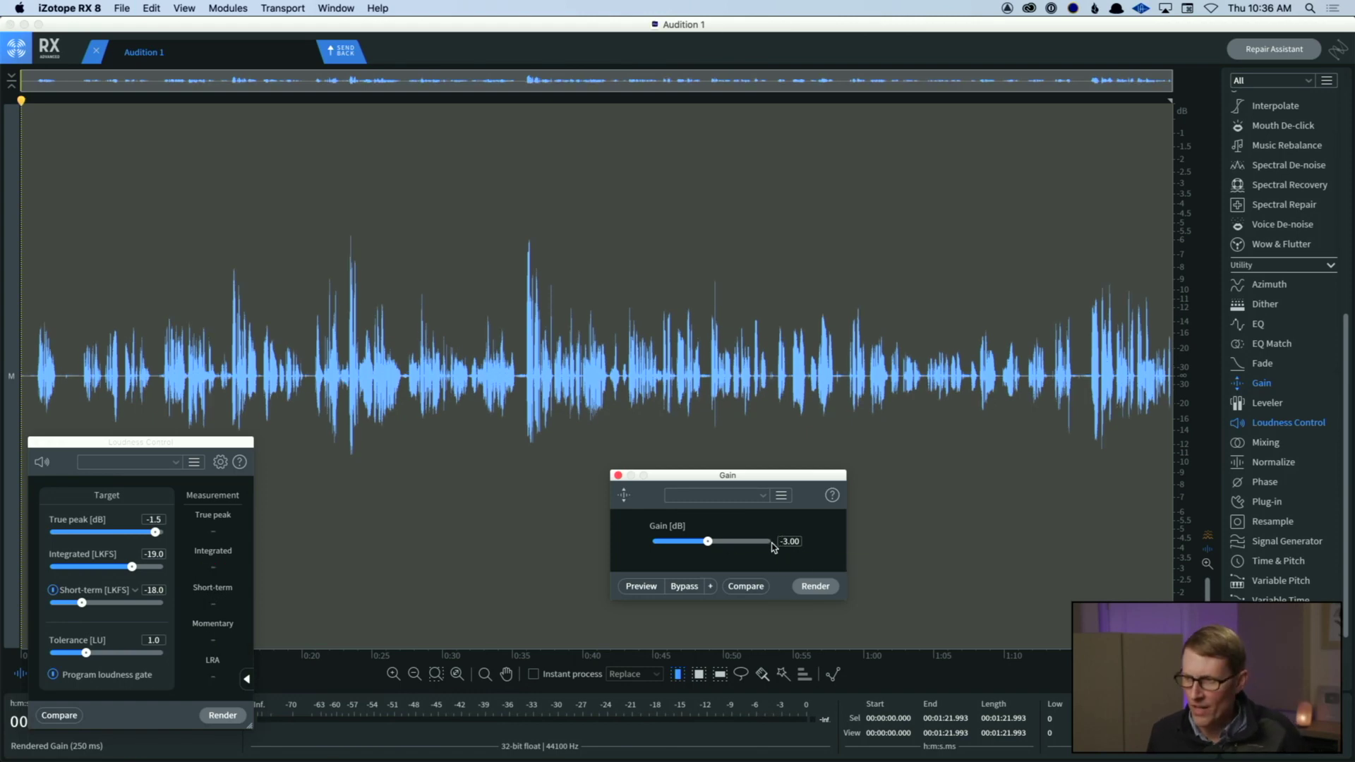
Step: Try a gain of 3.00 dB twice on the entire mixdown, undo both renders, and close the Gain module
left_click_drag(708, 541, 736, 545)
left_click(820, 587)
left_click(822, 588)
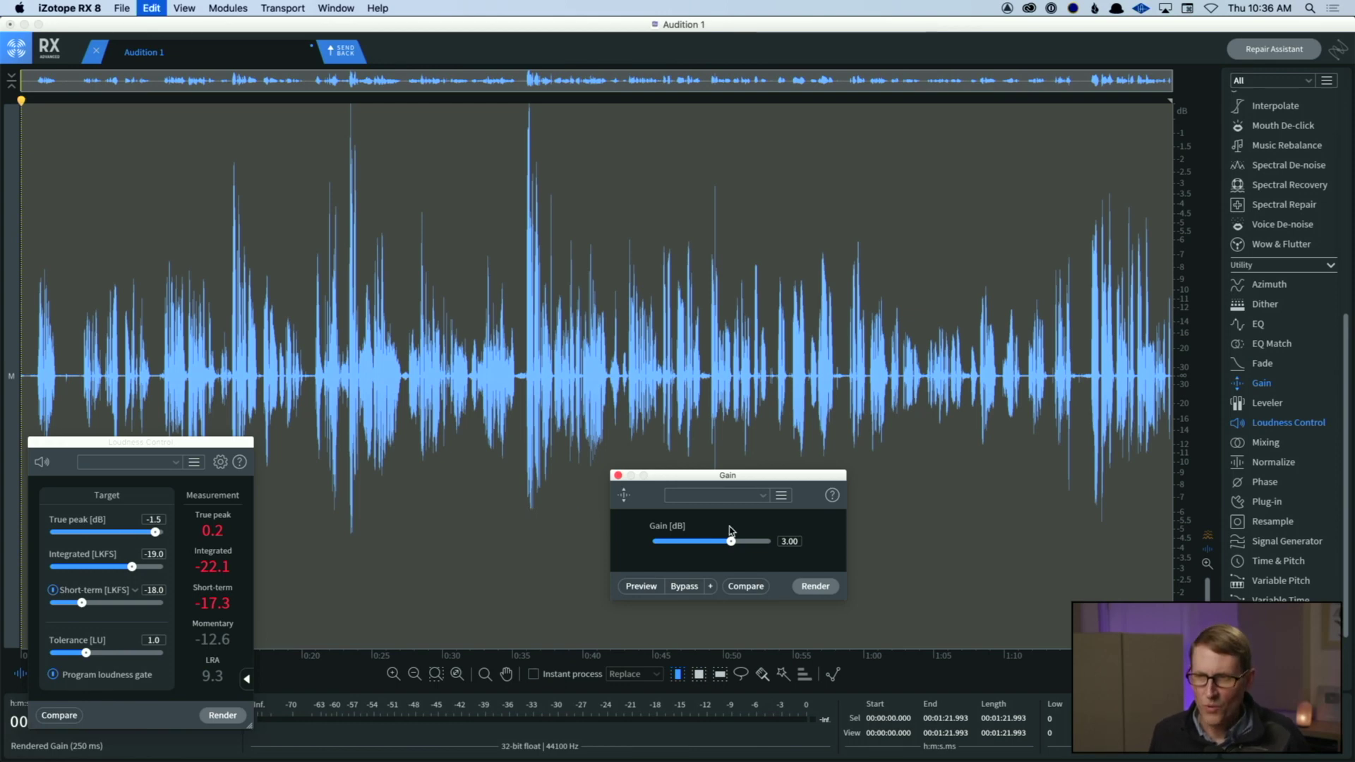
key("super+z")
key("super+z")
left_click(617, 475)
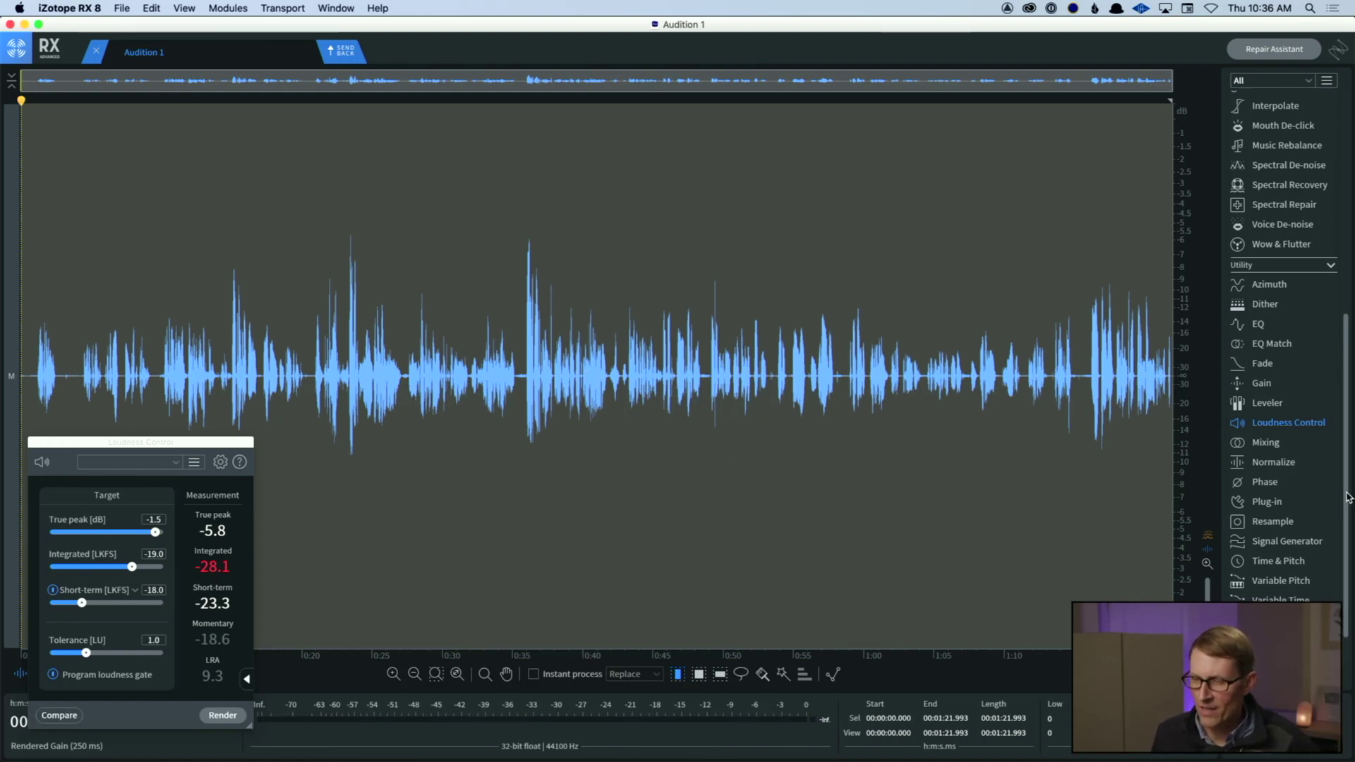
Step: Render adaptive phase rotation on the entire mixdown with the Phase module and close the module
scroll(550, 268, "up", 1)
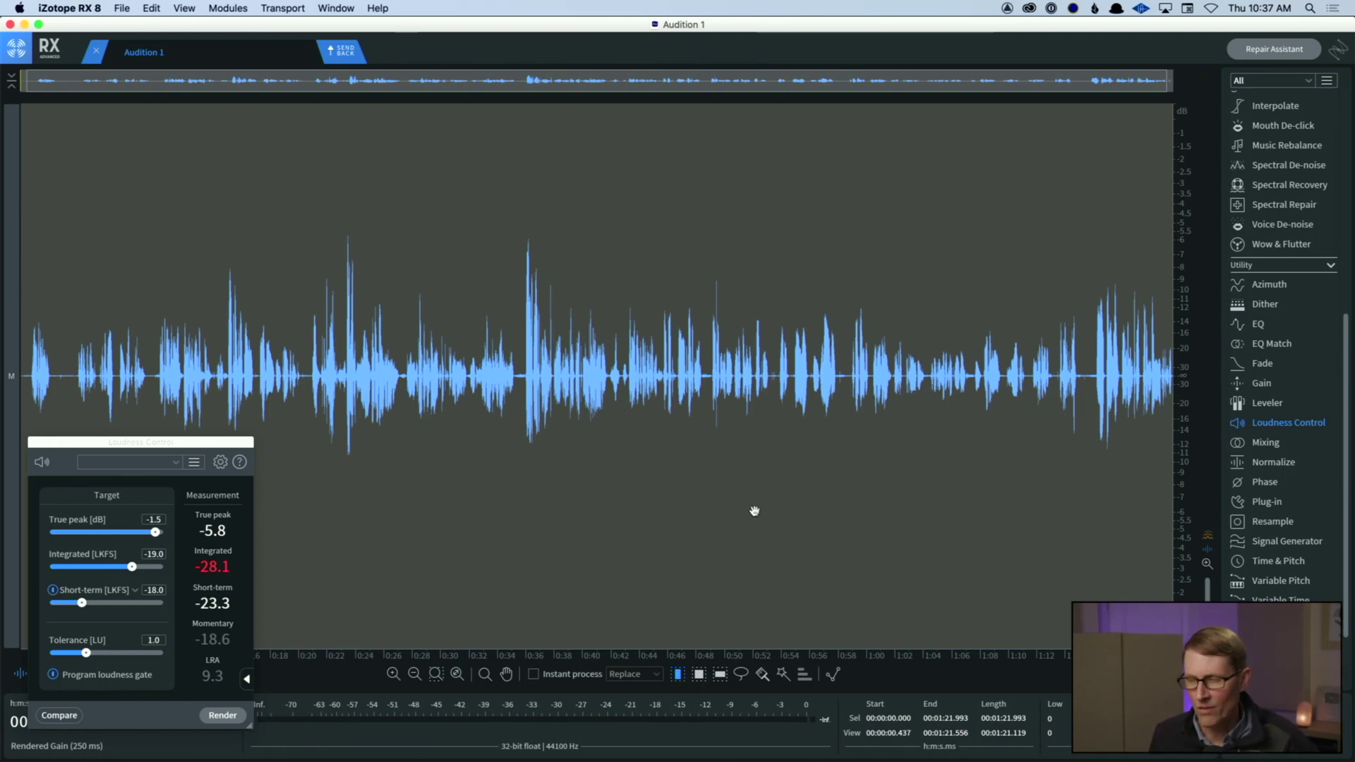
scroll(931, 454, "down", 1)
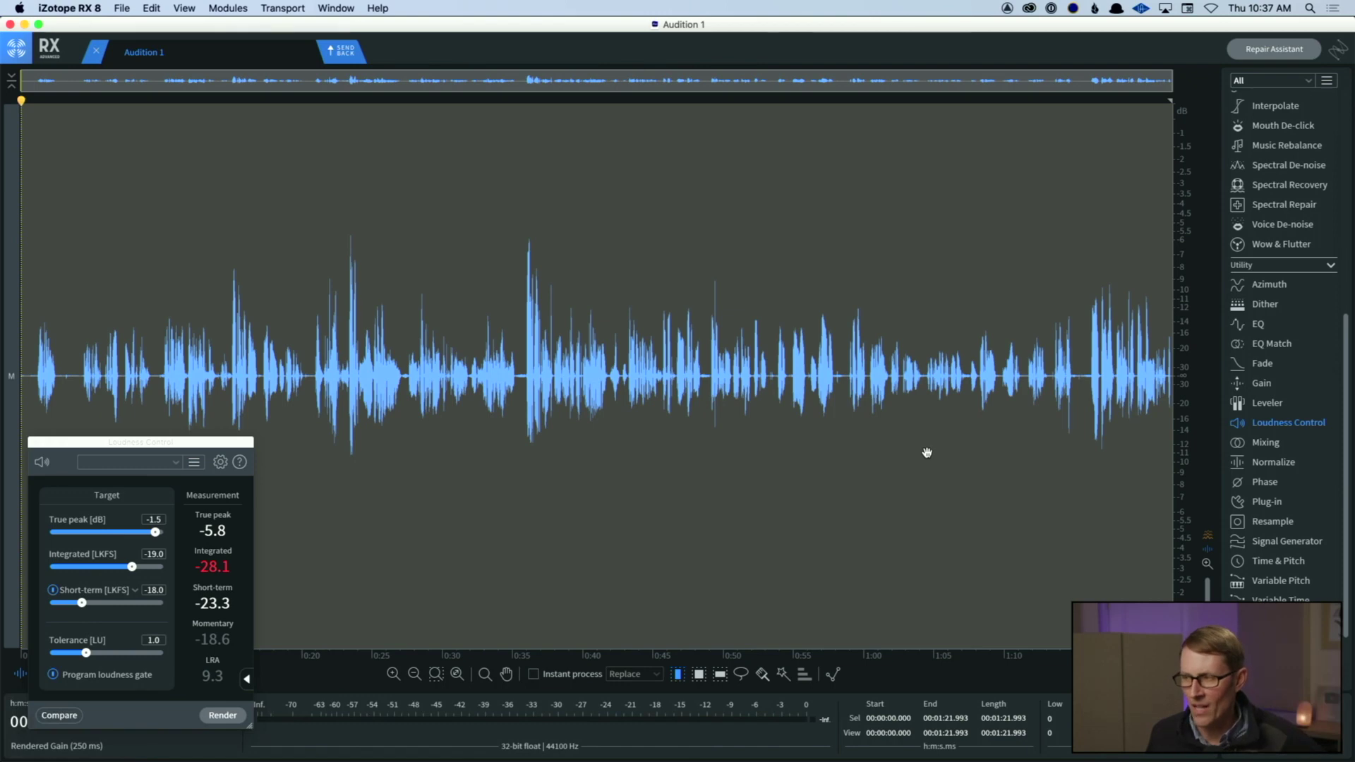
scroll(1348, 499, "down", 3)
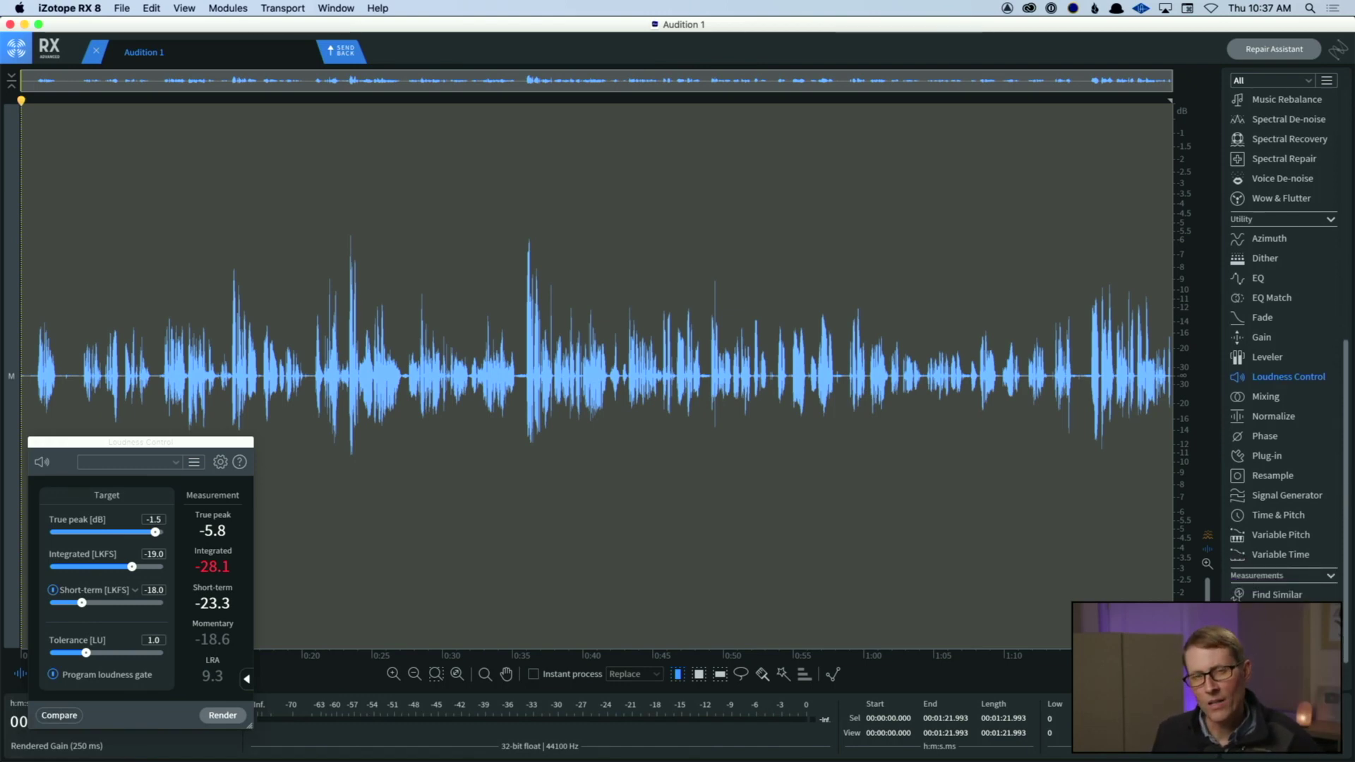
left_click(1262, 437)
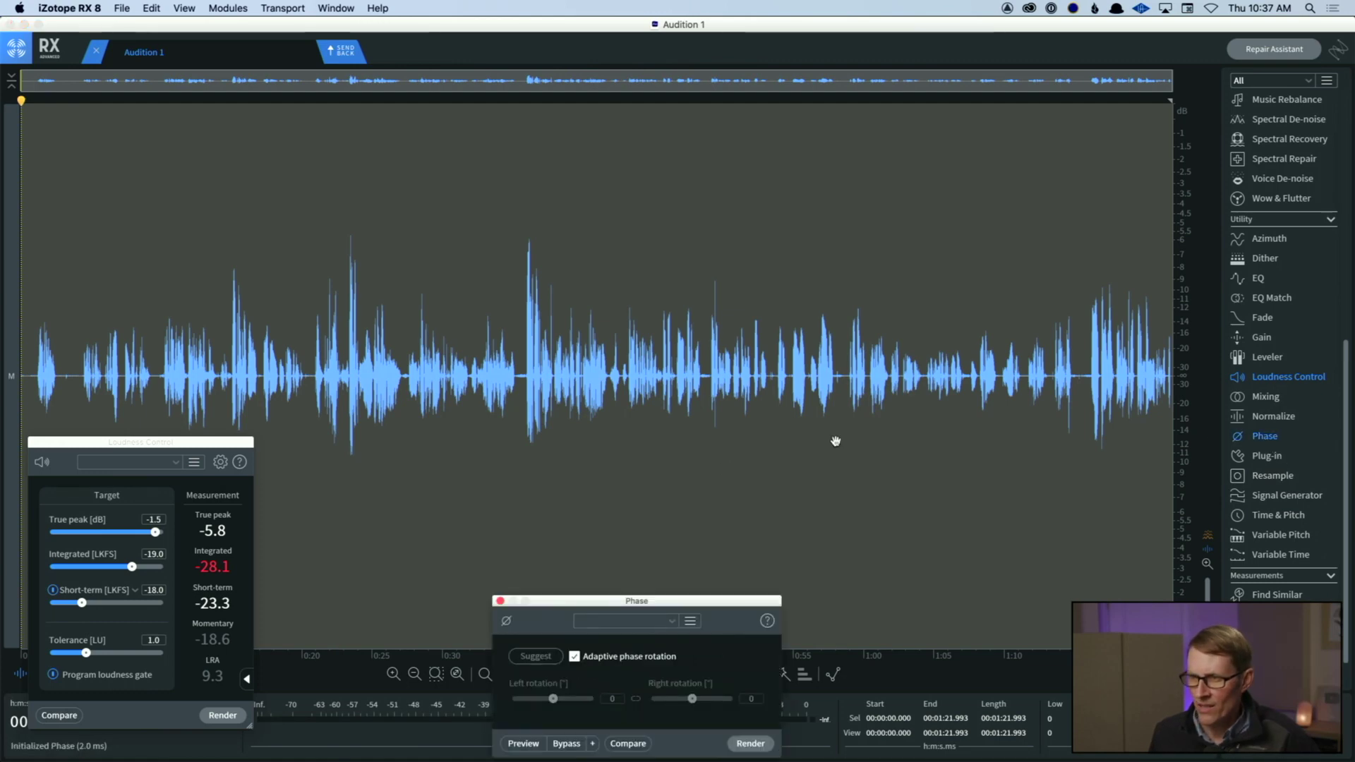
left_click_drag(691, 612, 538, 527)
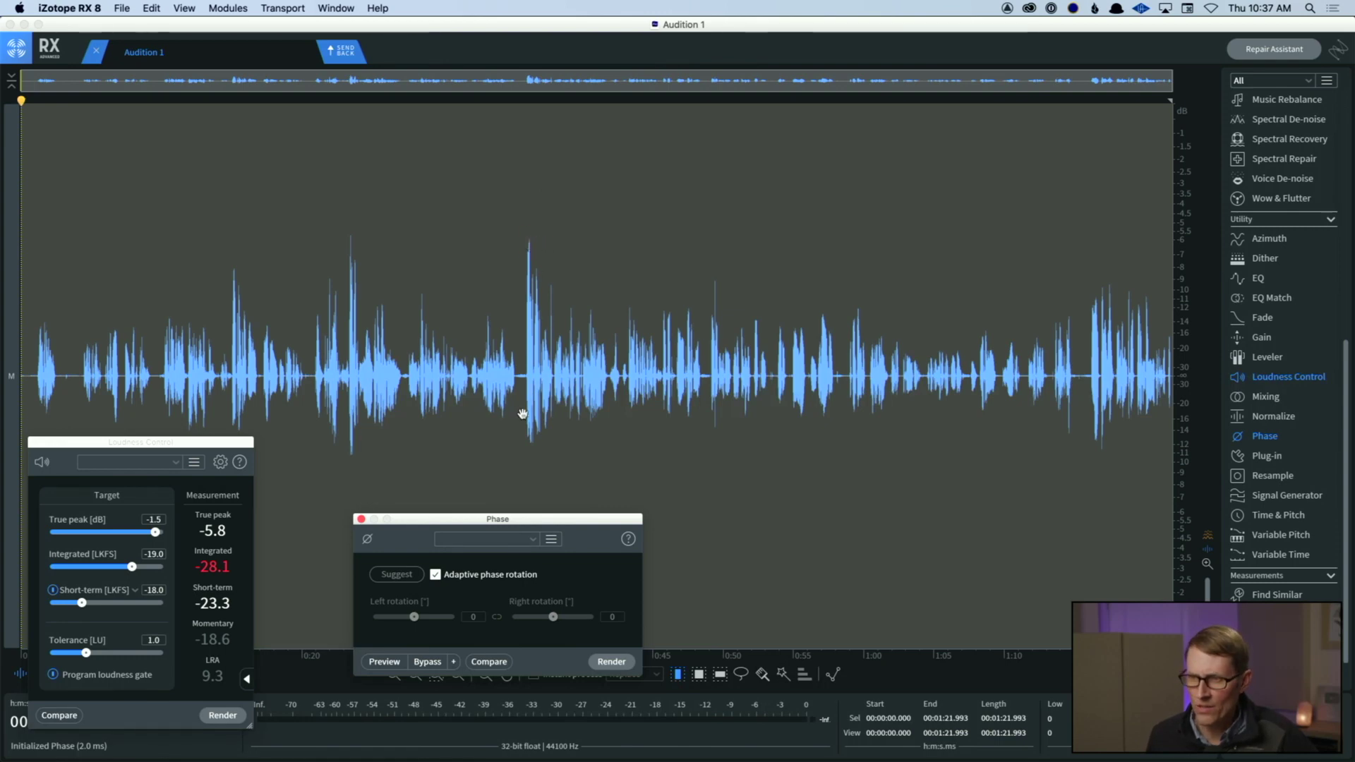
left_click(611, 661)
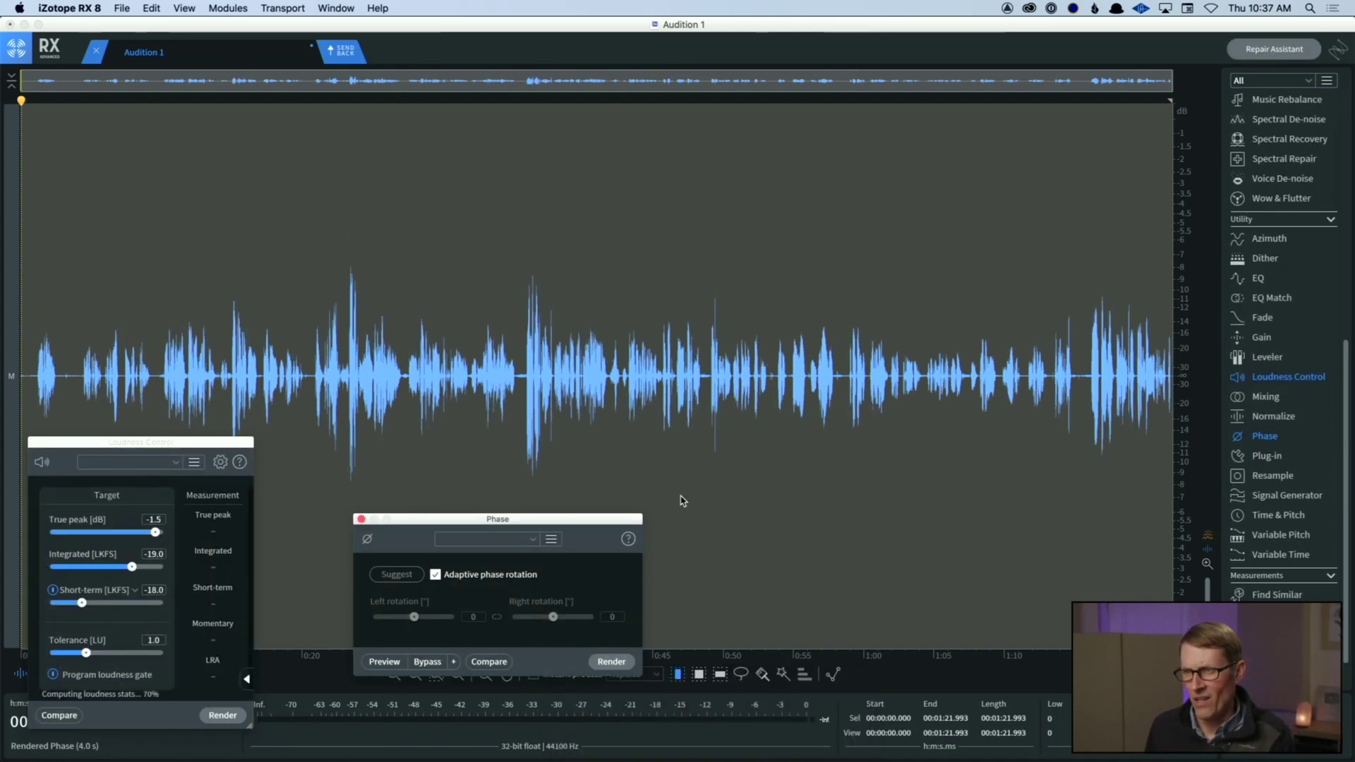
left_click(360, 519)
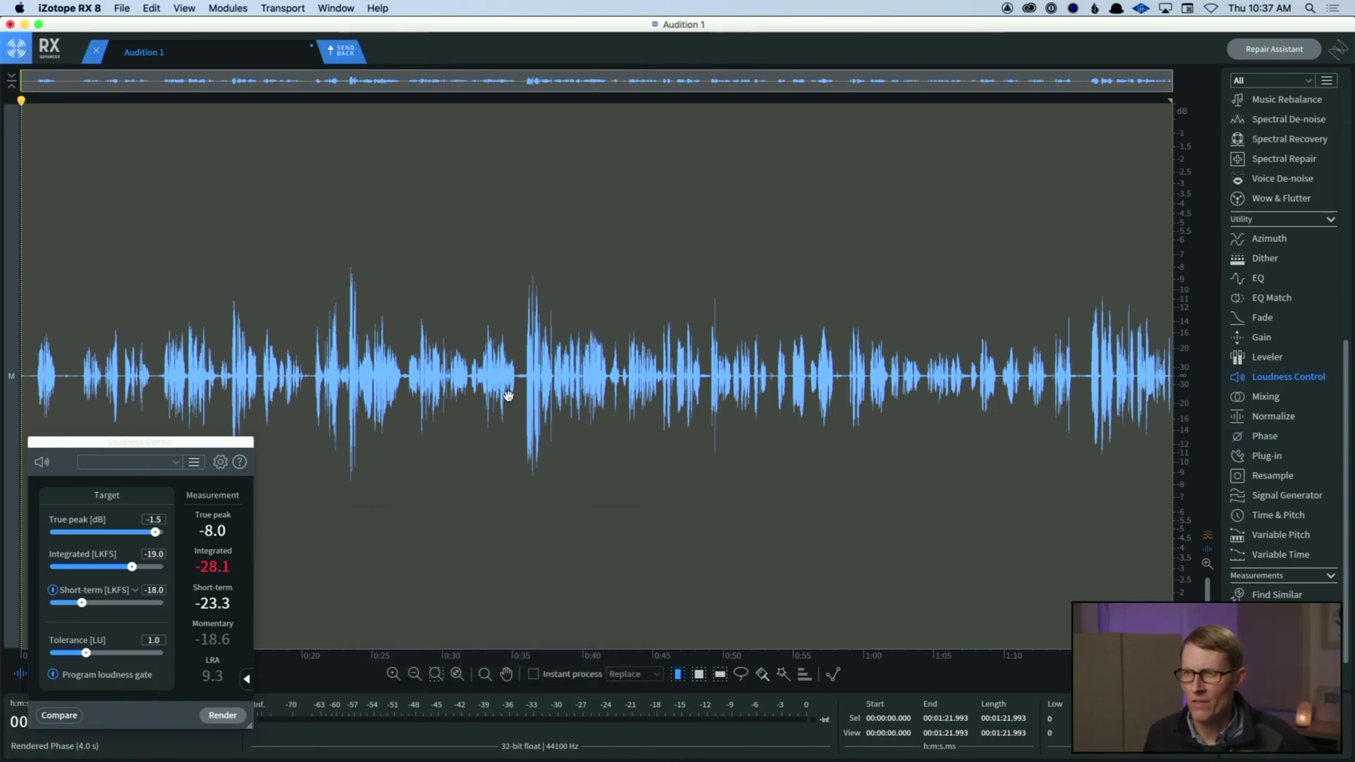
Step: Examine the phase-rotated waveform around 0:36 up close and check the file's integrated loudness and true peak
scroll(529, 363, "up", 3)
scroll(532, 367, "up", 5)
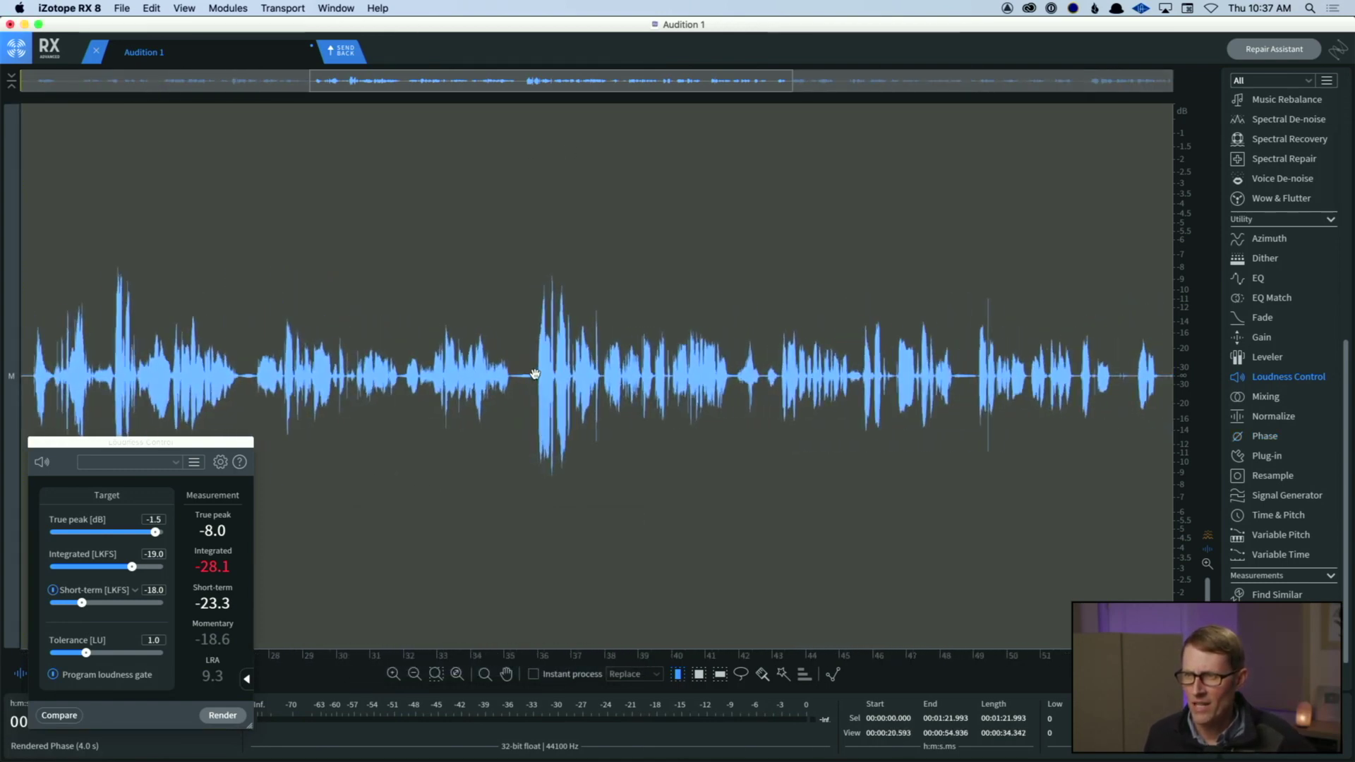
scroll(536, 381, "up", 9)
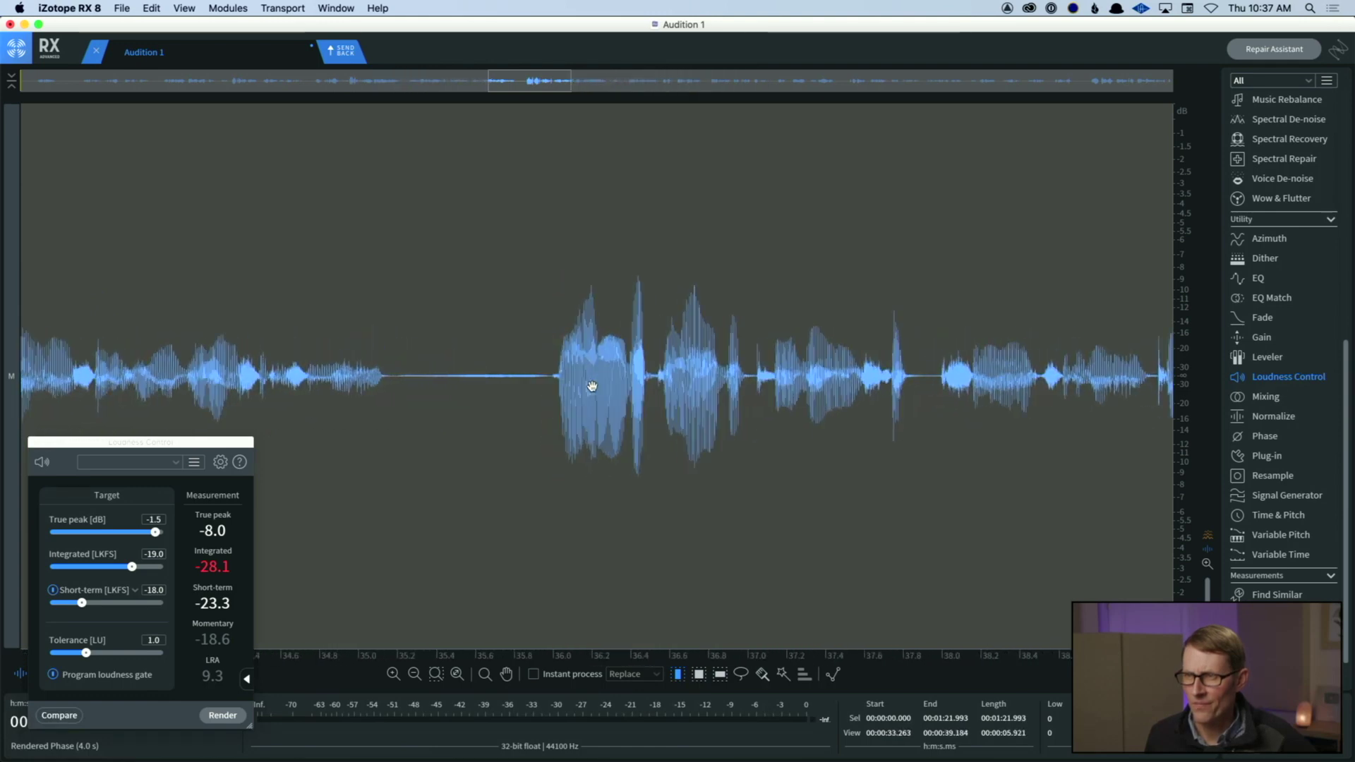
scroll(531, 85, "up", 3)
left_click_drag(525, 86, 522, 86)
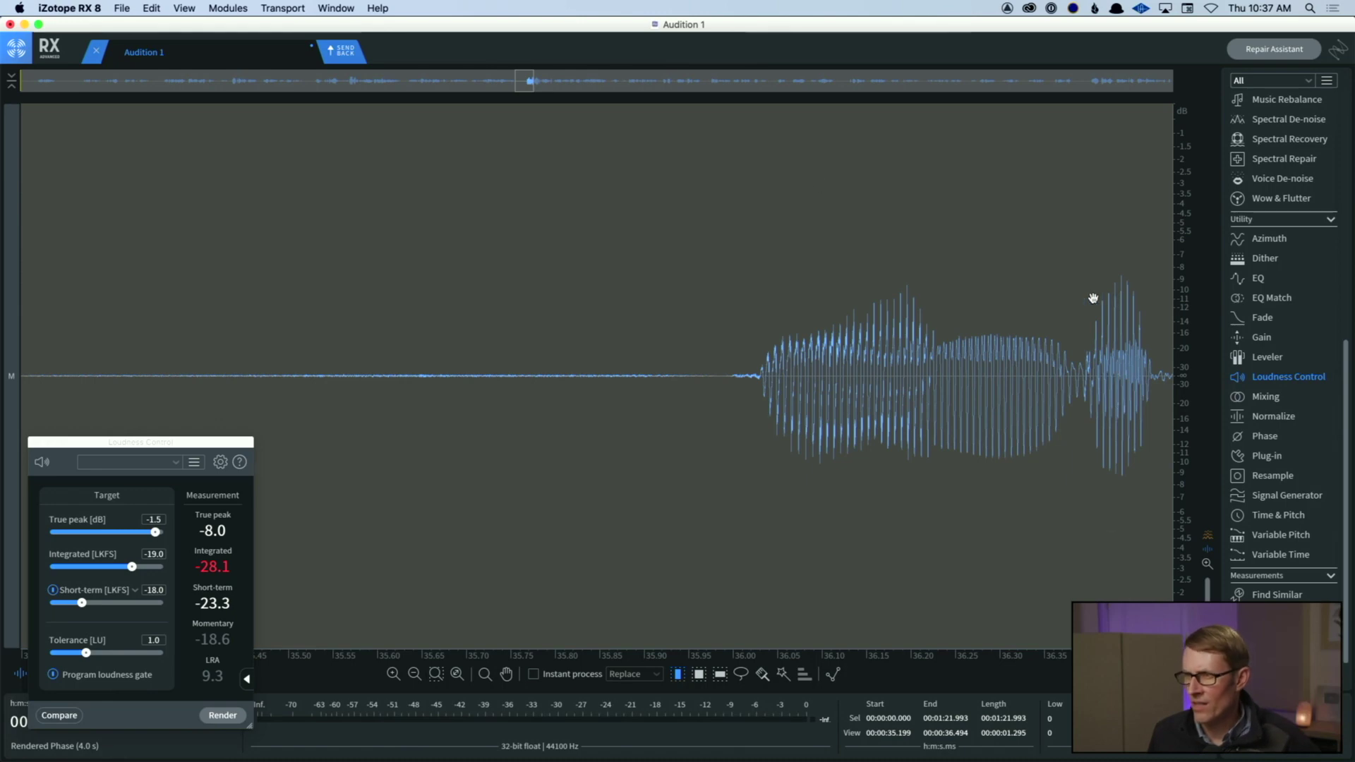
scroll(413, 170, "down", 2)
scroll(413, 169, "down", 10)
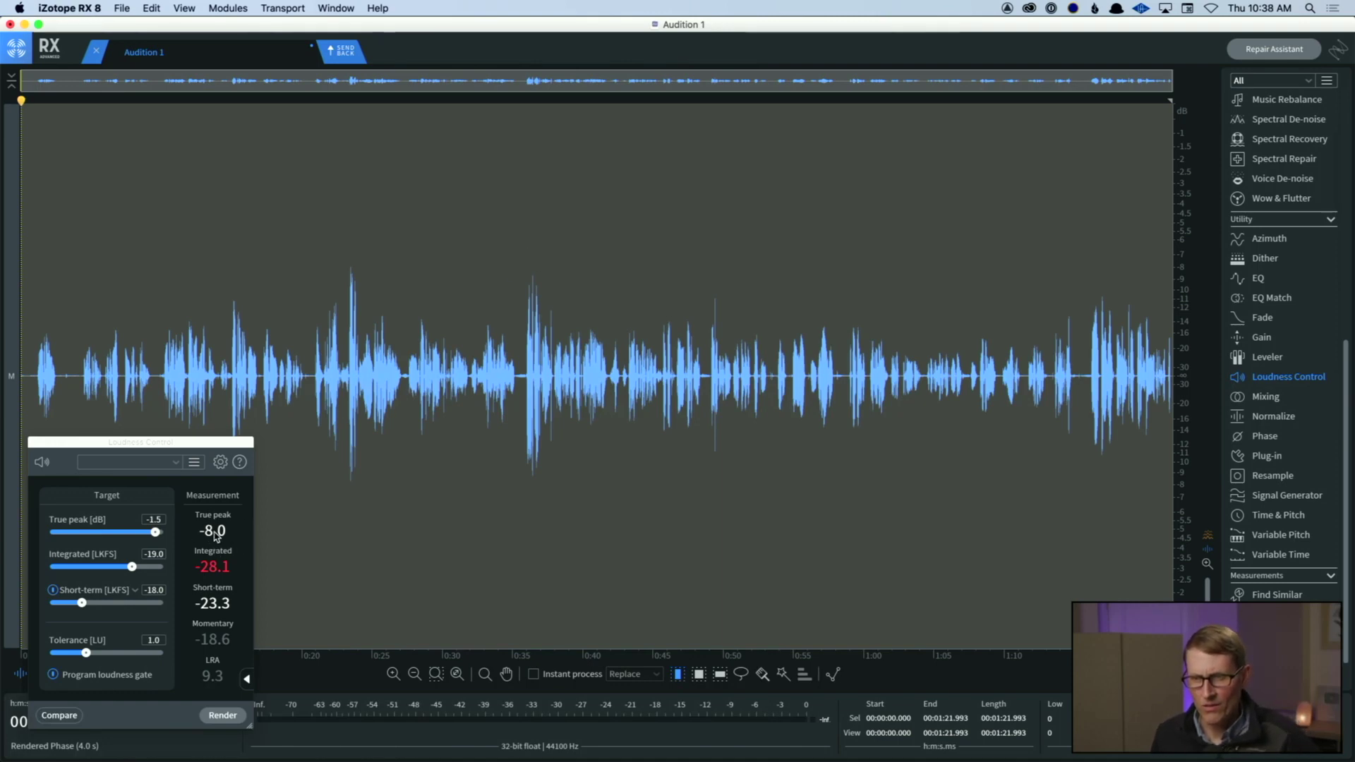
mouse_move(214, 574)
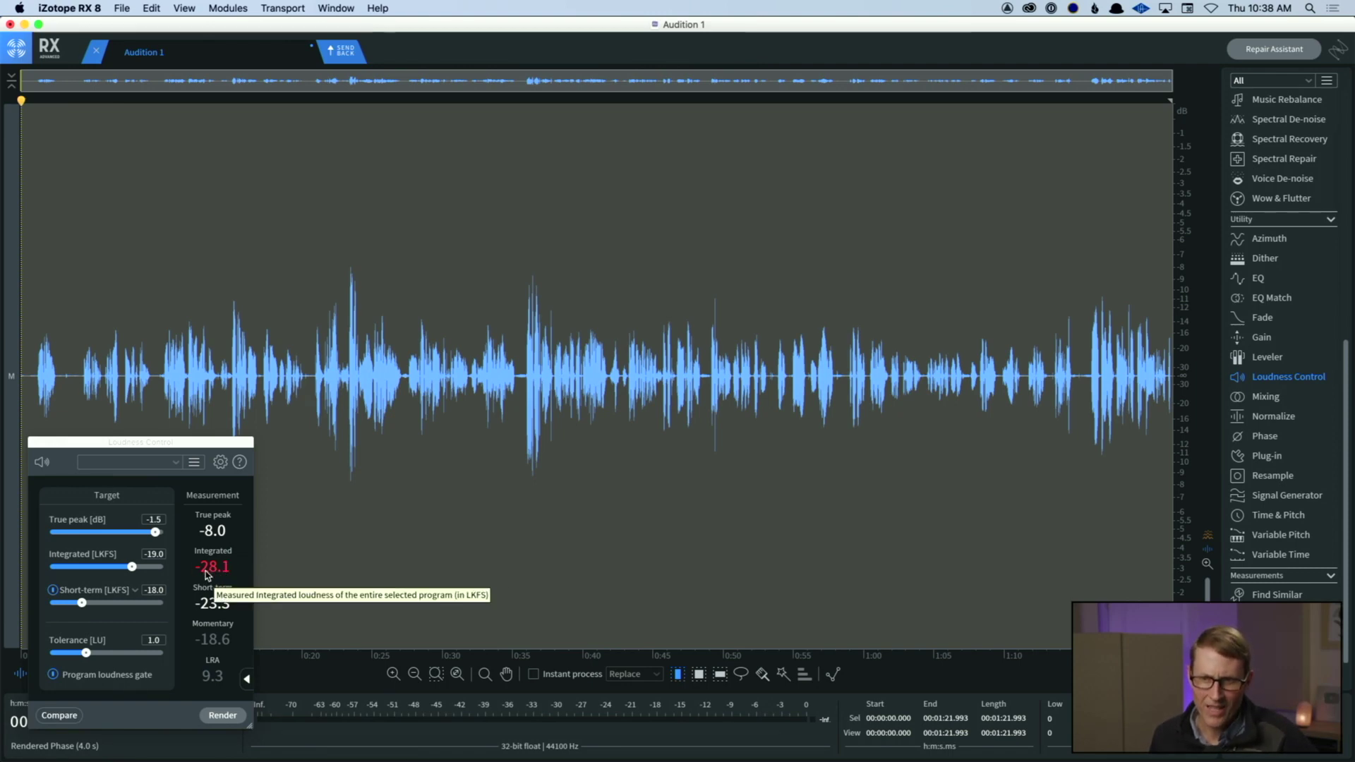
mouse_move(215, 531)
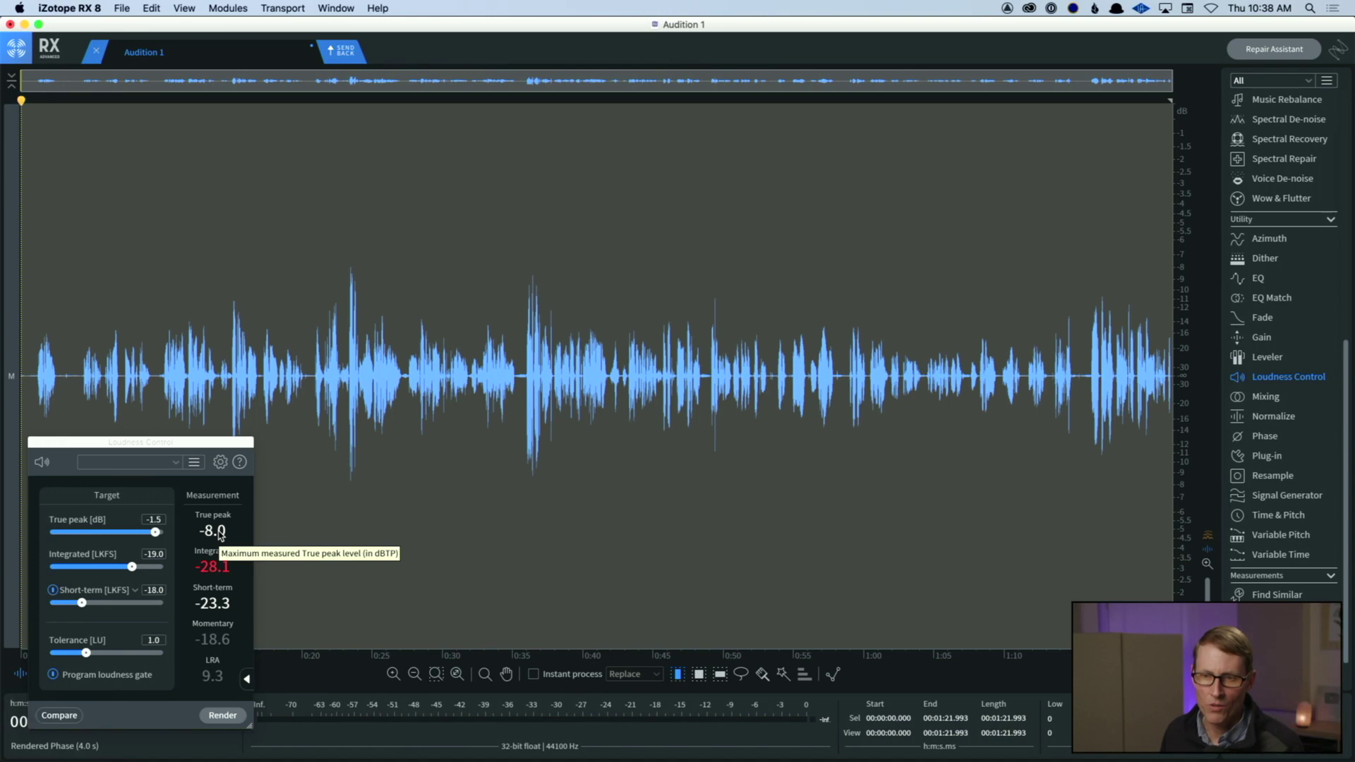
Step: Open Nectar 3 in the Plug-in module, move it clear of the peaks, and place the playhead at about 0:23.4
scroll(1249, 536, "up", 2)
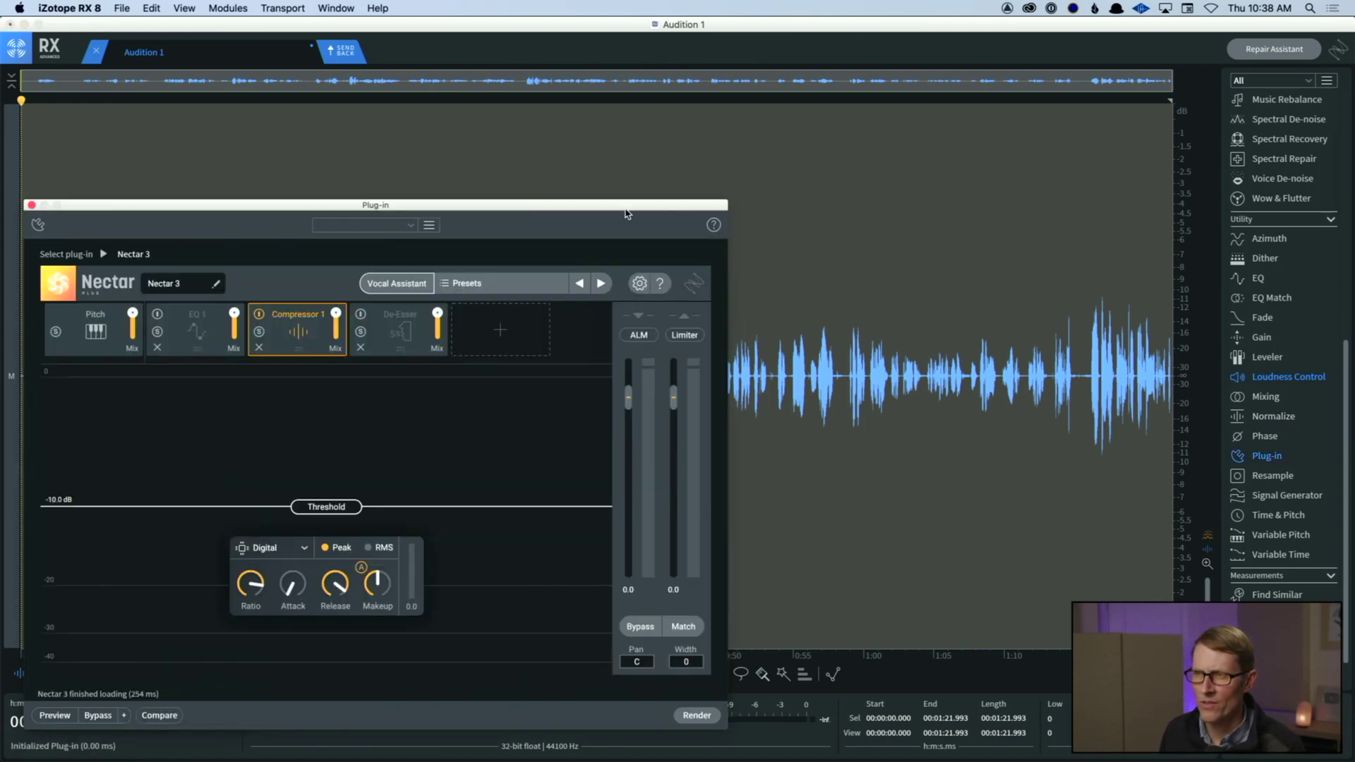
left_click_drag(617, 209, 1273, 380)
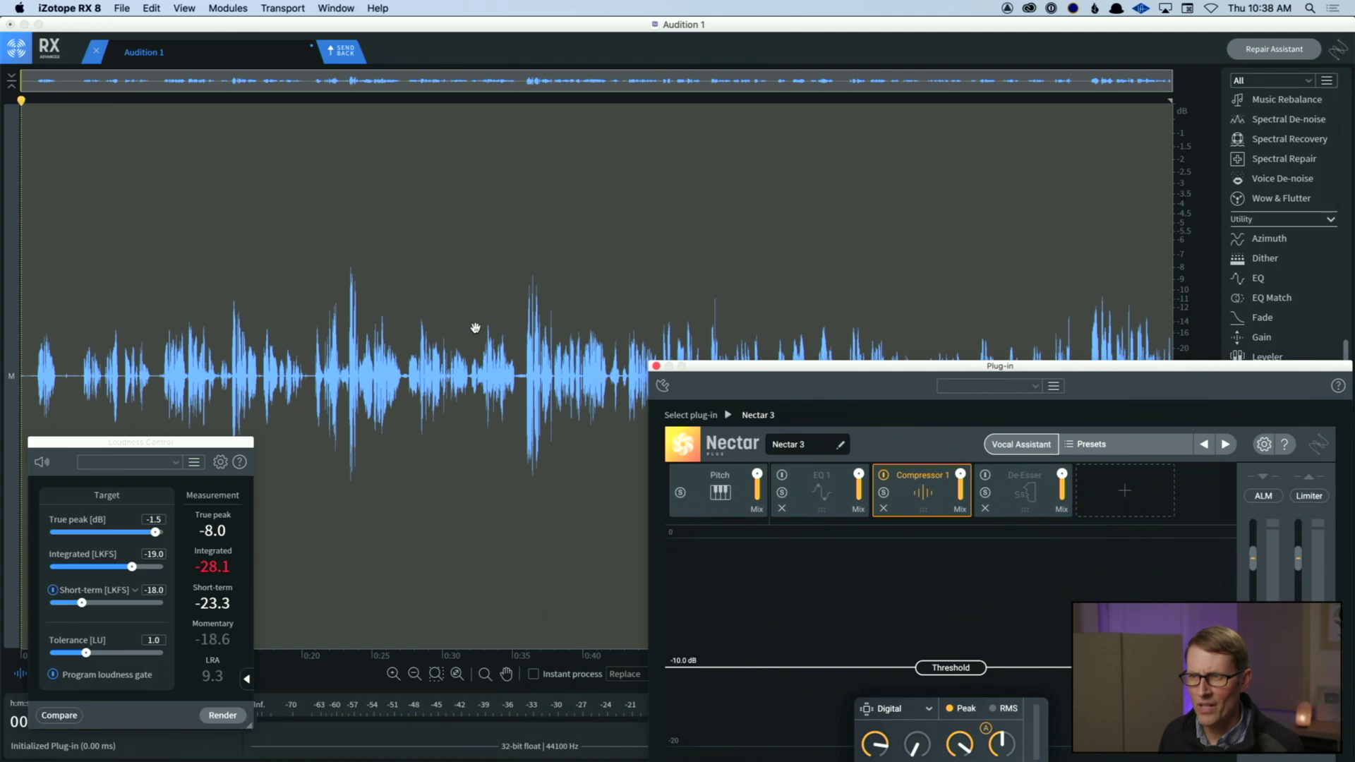
mouse_move(349, 333)
left_mouse_down()
mouse_move(351, 376)
mouse_move(373, 336)
left_mouse_up()
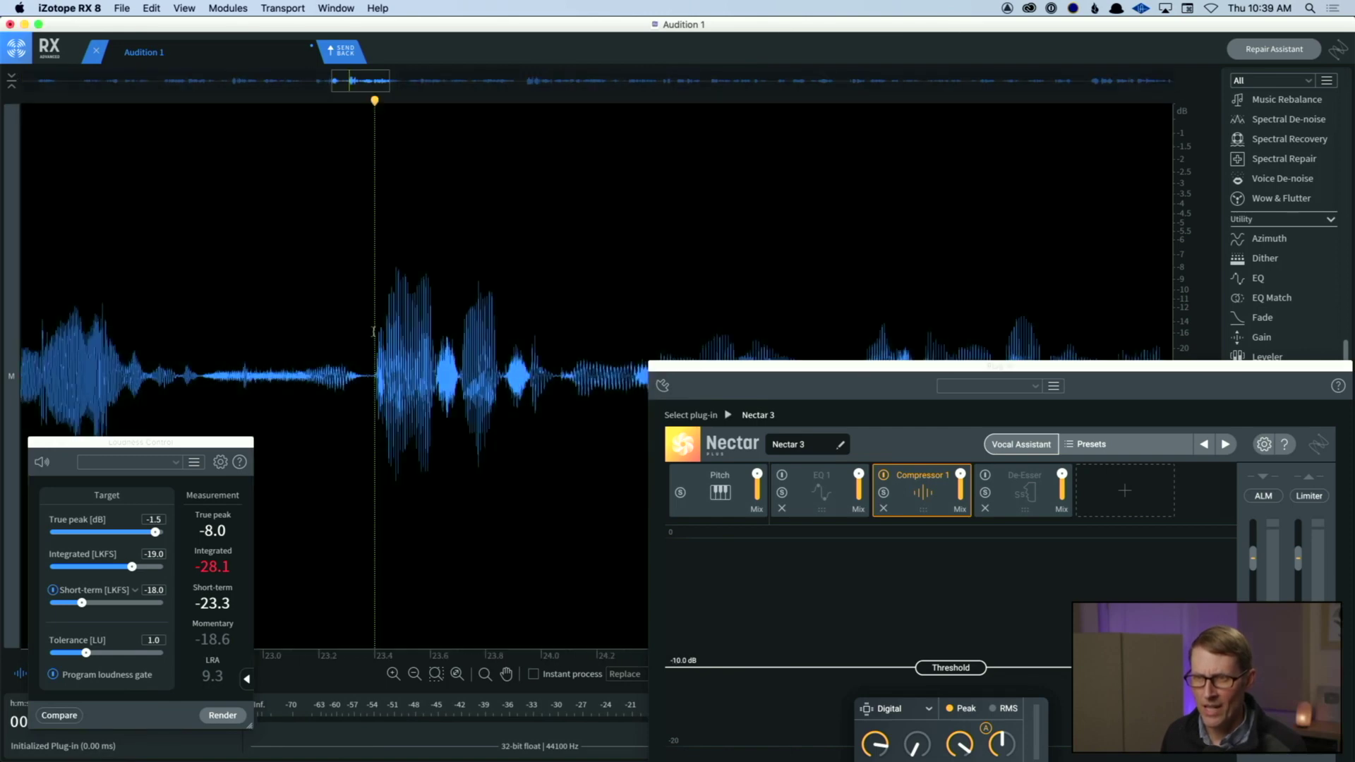
Step: Lower the loud peaks from about 0:23.4 to 0:23.85 with a rendered gain of -3 dB and close the Gain module
left_click(367, 333)
left_click_drag(375, 332, 501, 337)
left_click_drag(1061, 376, 885, 579)
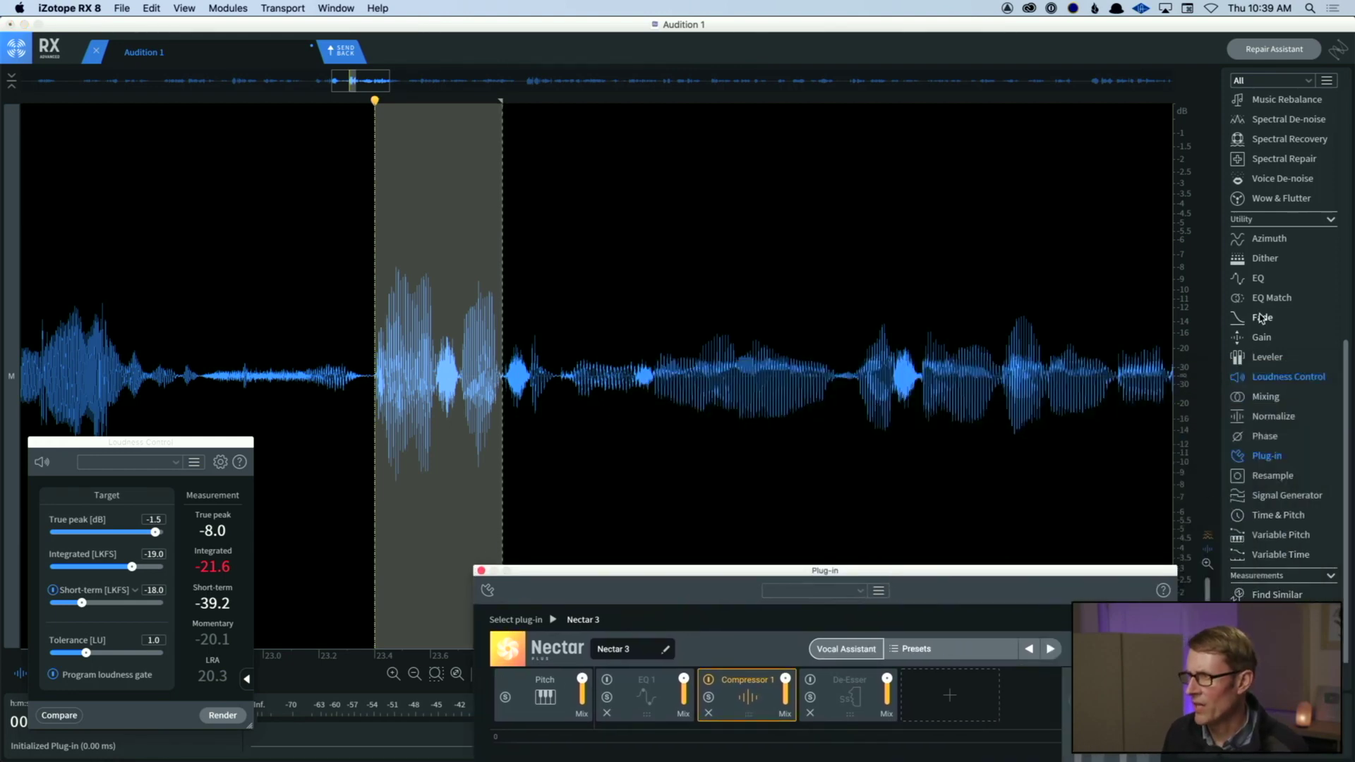
left_click(1261, 337)
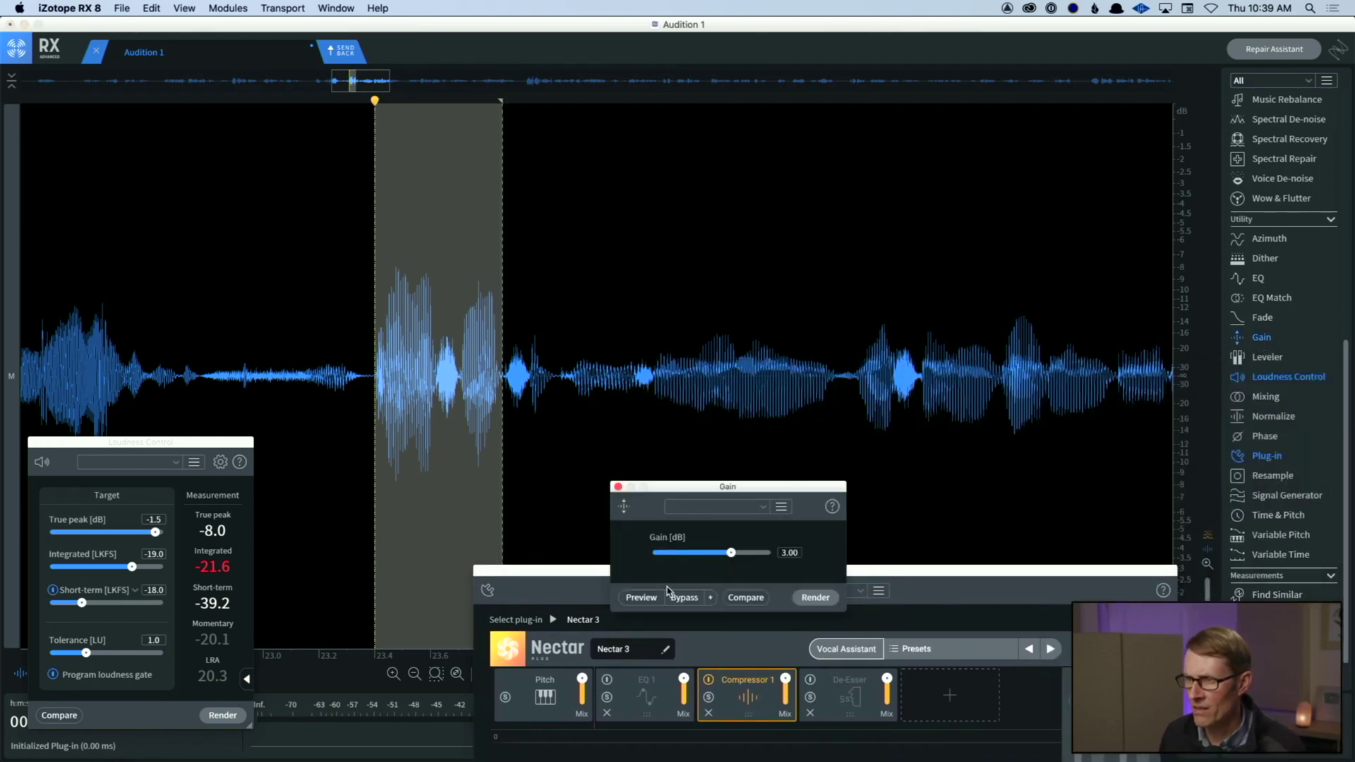
left_click(791, 553)
type("-3")
key("Return")
left_click(814, 598)
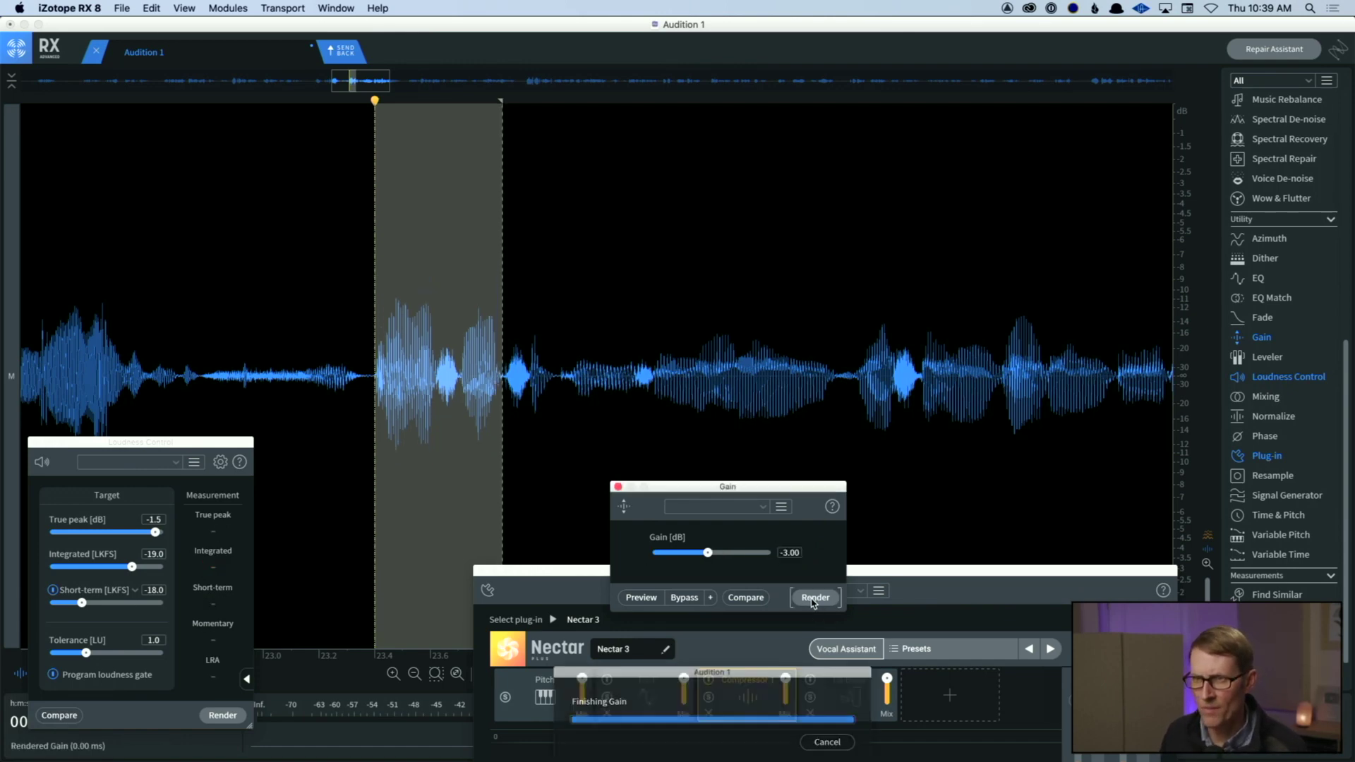
left_click(618, 487)
Step: Lower the loud passage from about 0:36 to 0:37 with a rendered gain of -3 dB and close the Gain module
scroll(624, 410, "down", 5)
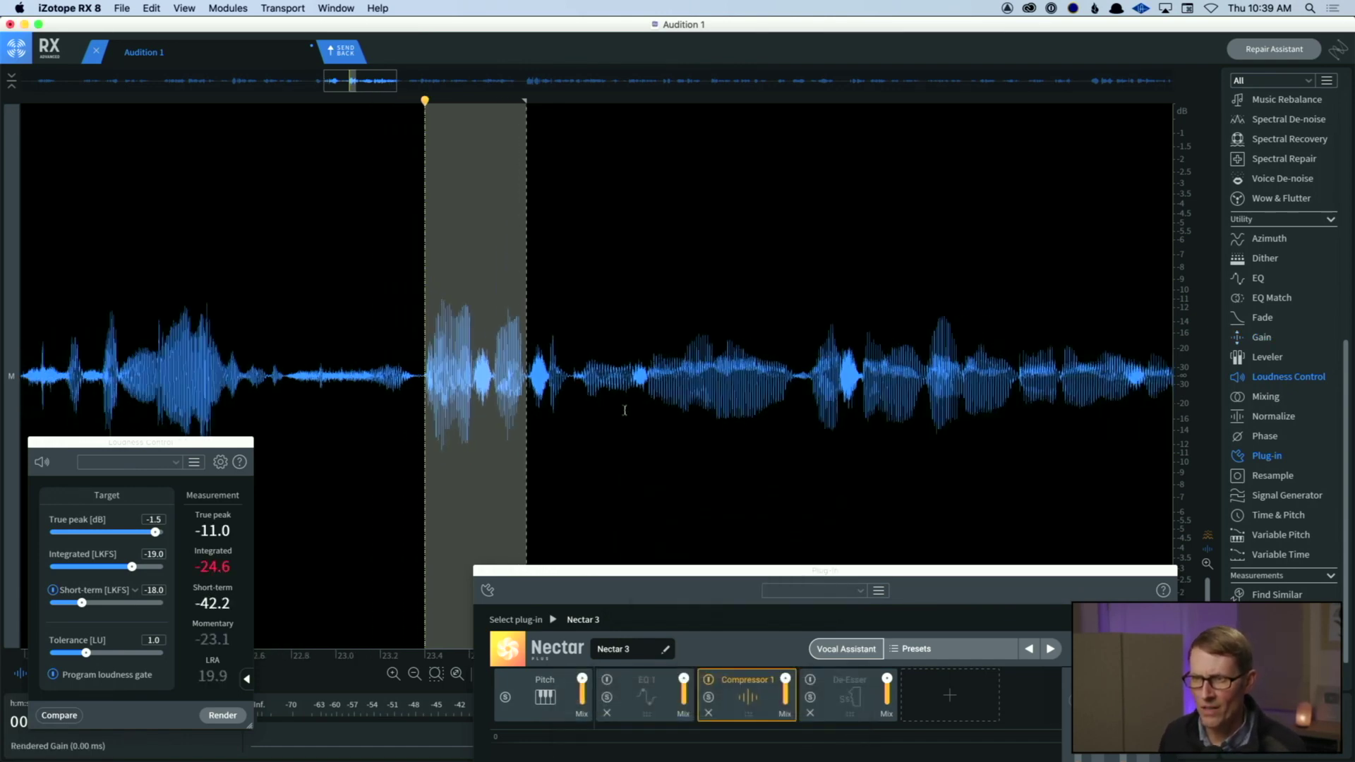
scroll(624, 410, "down", 5)
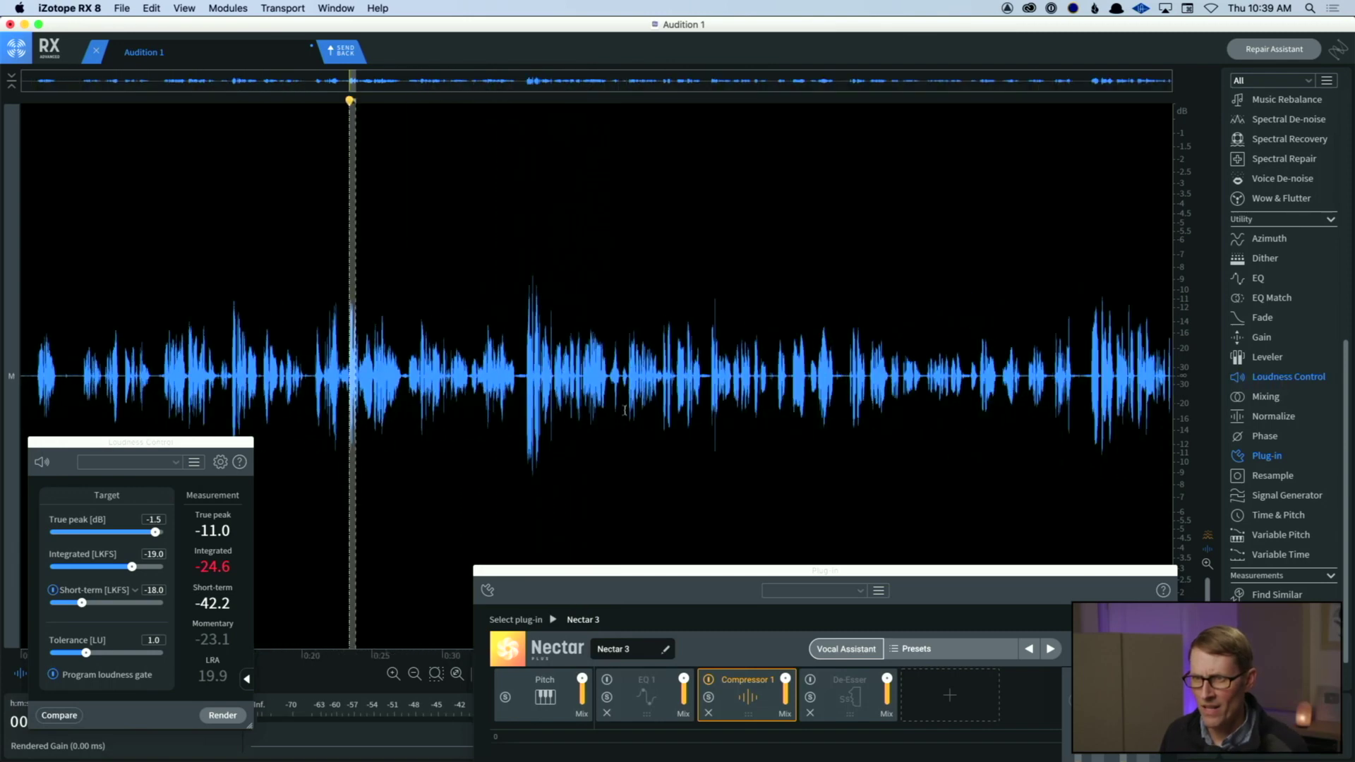
left_click(529, 344)
scroll(529, 344, "up", 8)
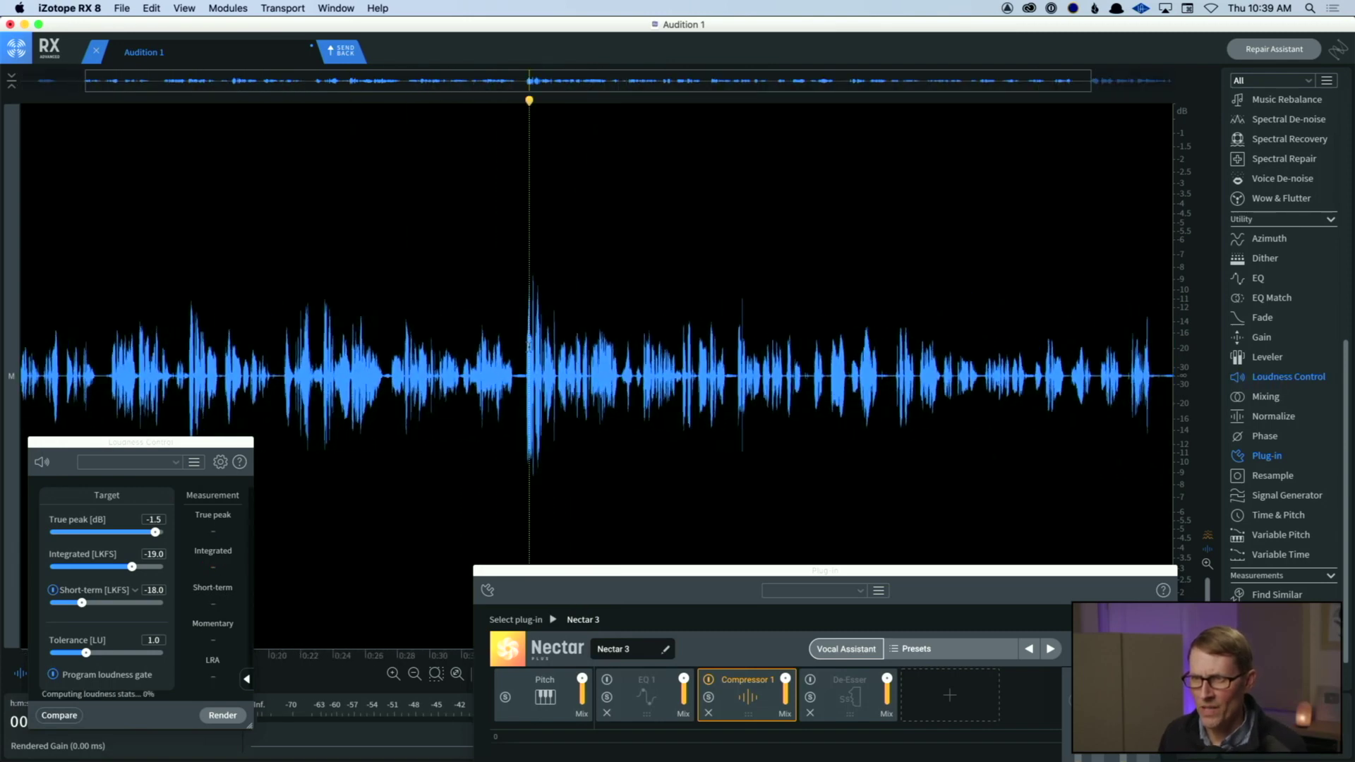
scroll(529, 359, "up", 5)
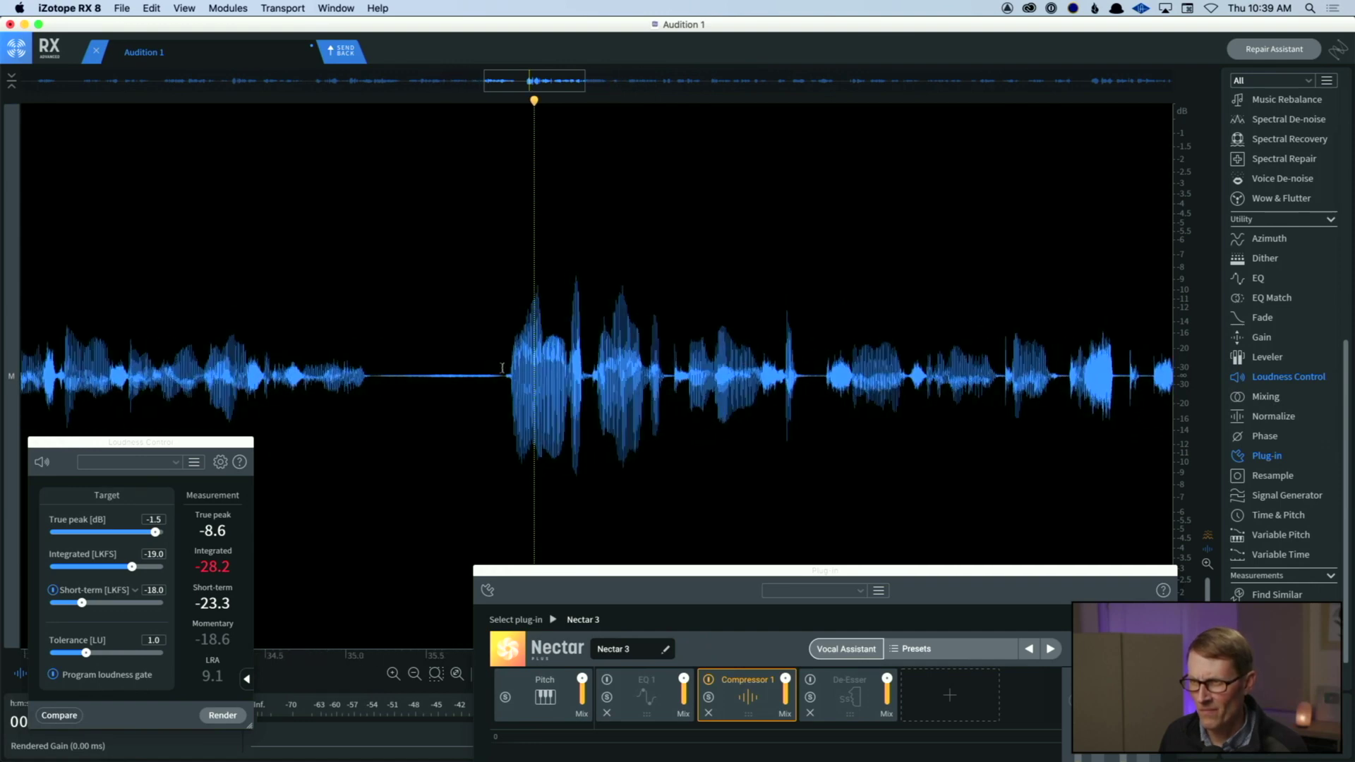
left_click_drag(505, 367, 671, 367)
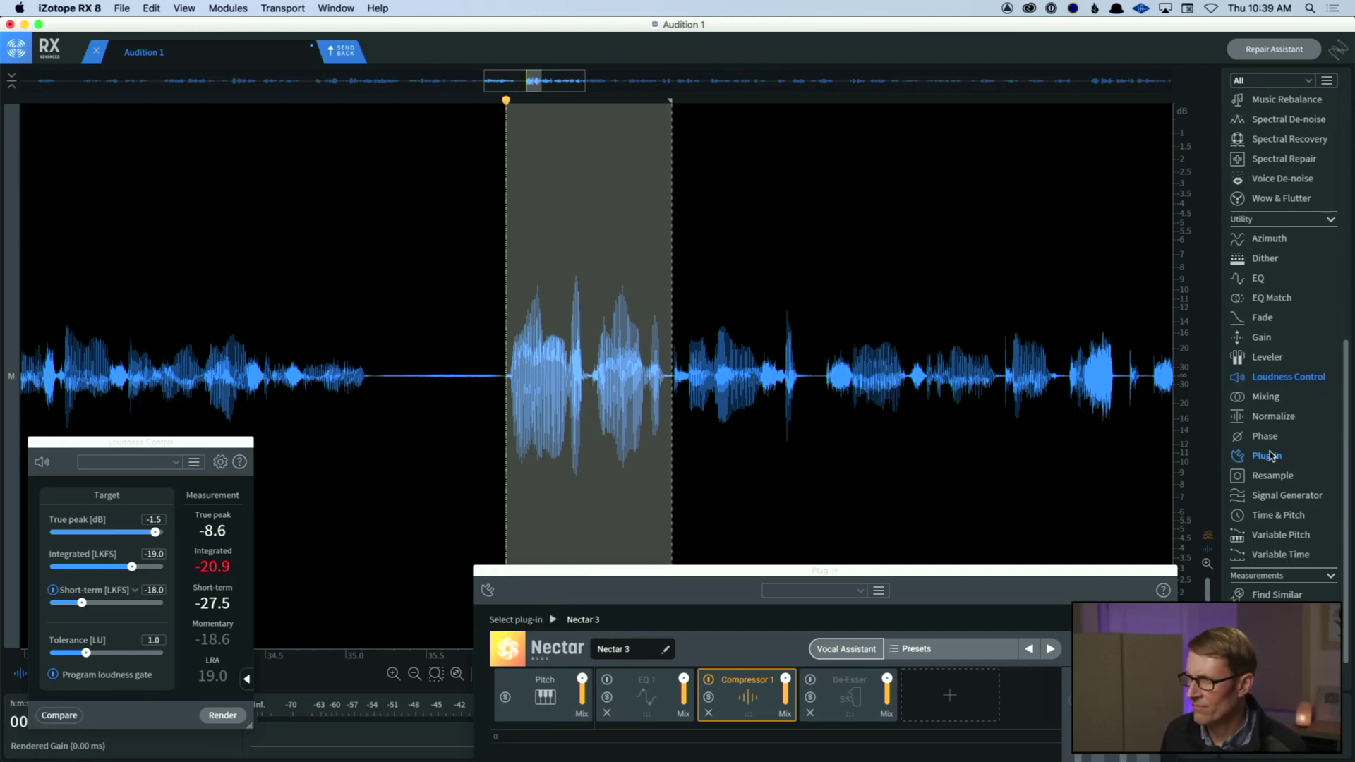
left_click(1263, 340)
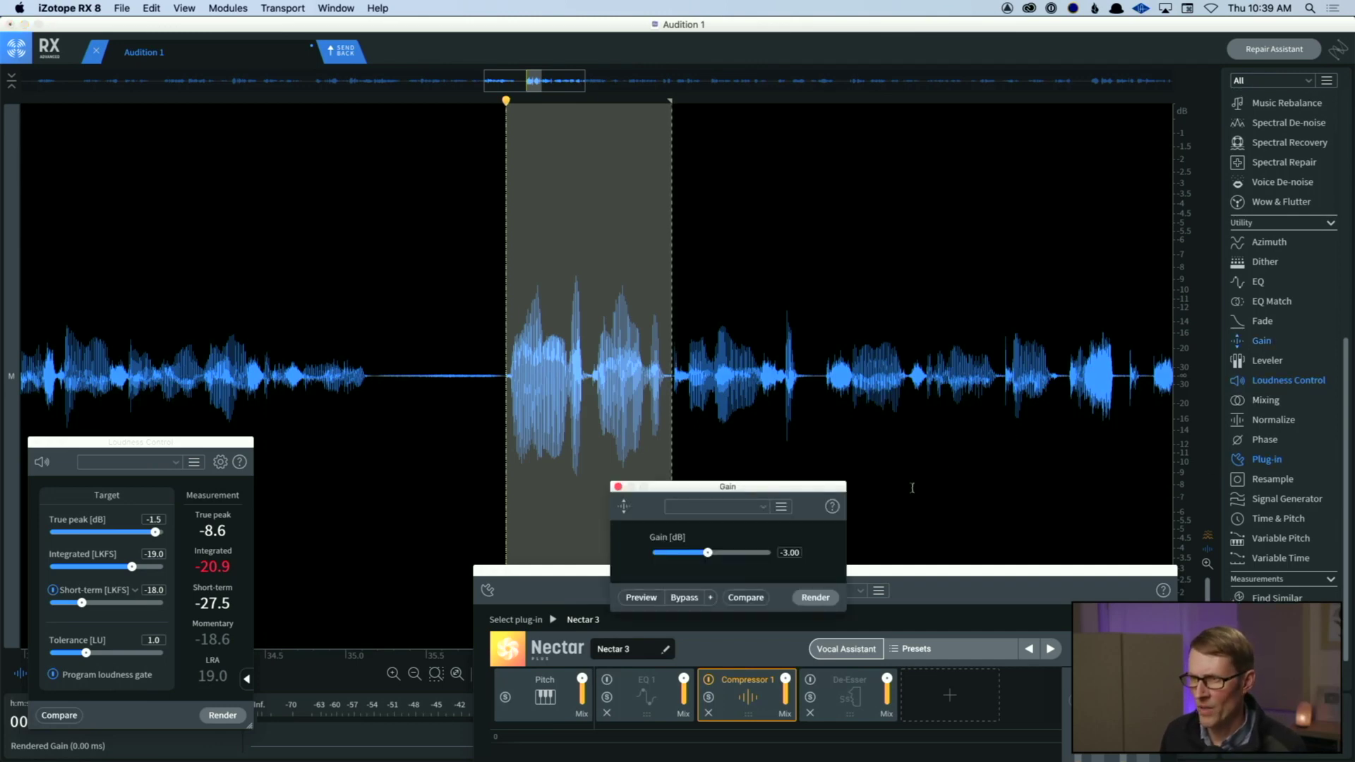
left_click(811, 597)
left_click(774, 438)
scroll(774, 438, "down", 2)
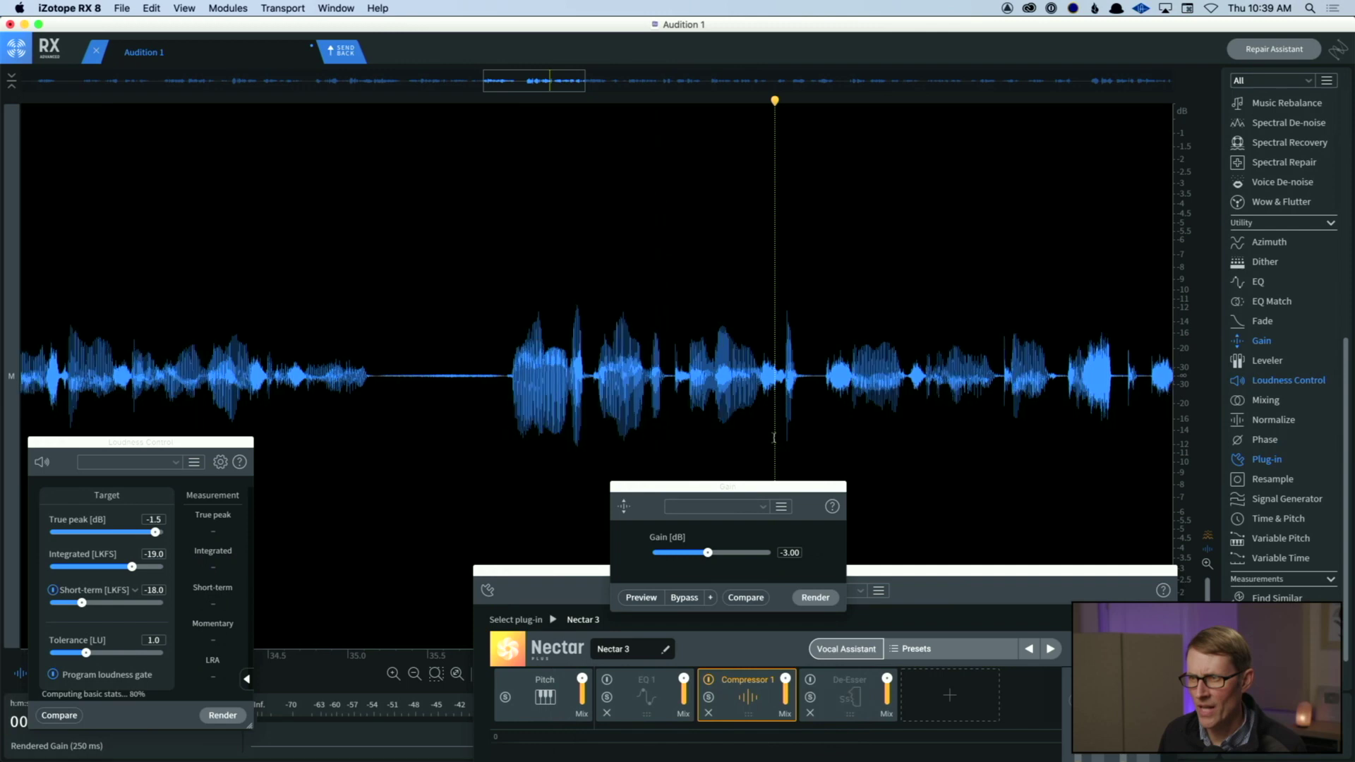
scroll(774, 438, "down", 3)
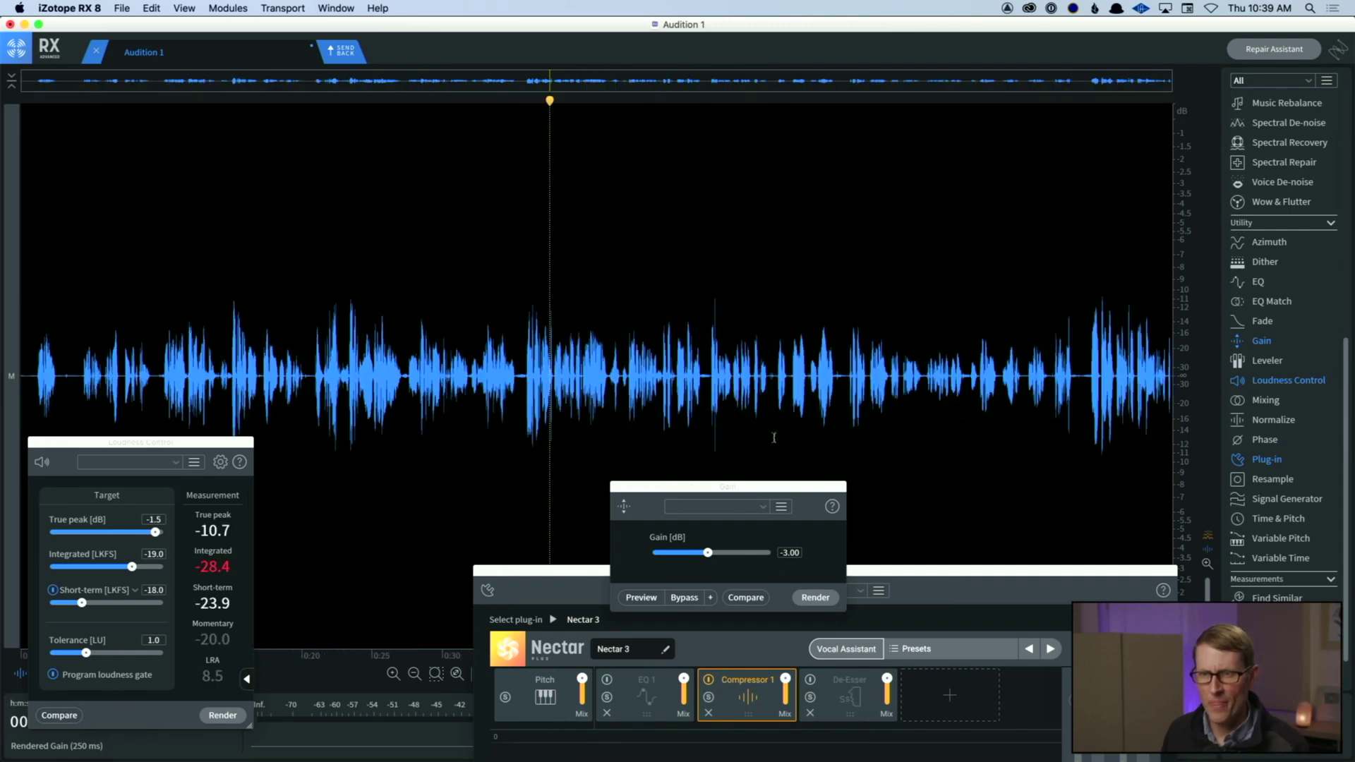
left_click(618, 486)
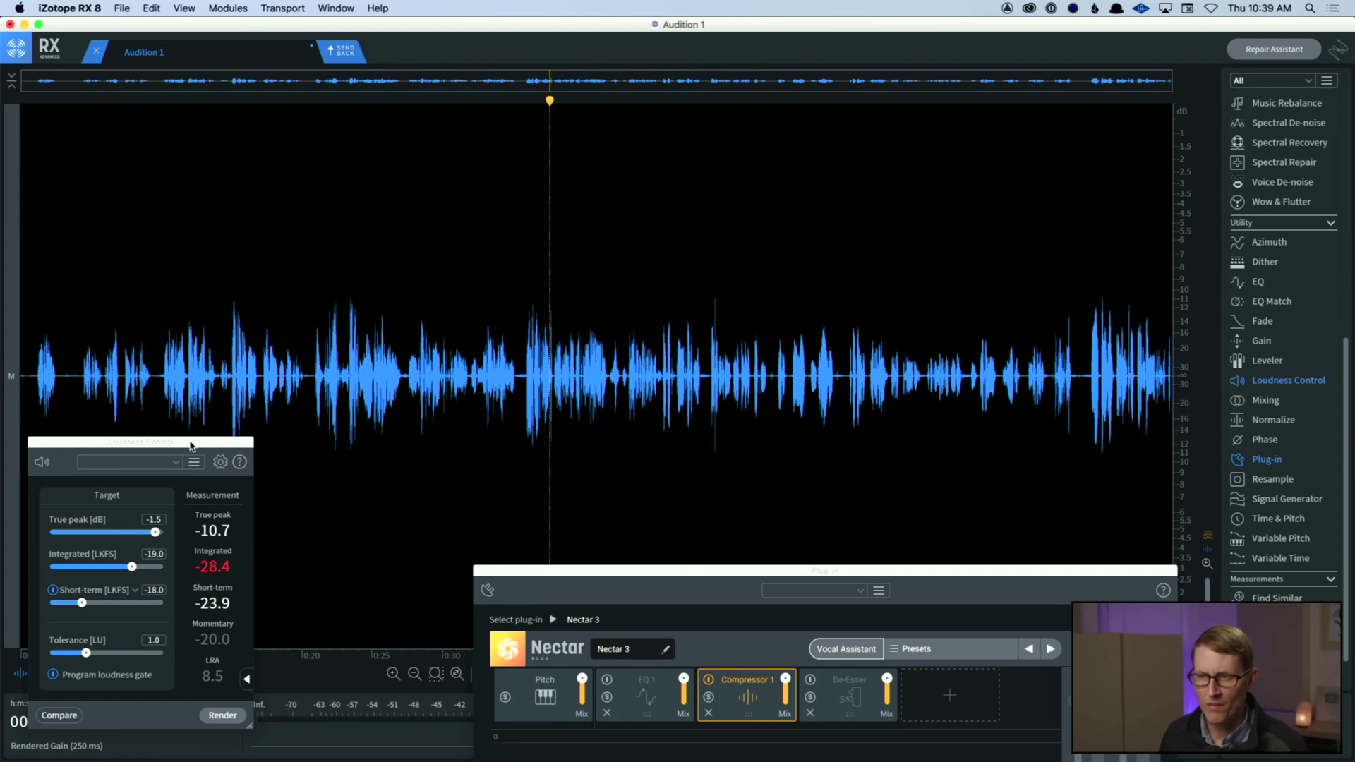
Step: Render Loudness Control on the whole file at -1.5 dB true peak and -19.0 LKFS integrated, and close the Nectar 3 plug-in window
left_click_drag(190, 446, 194, 417)
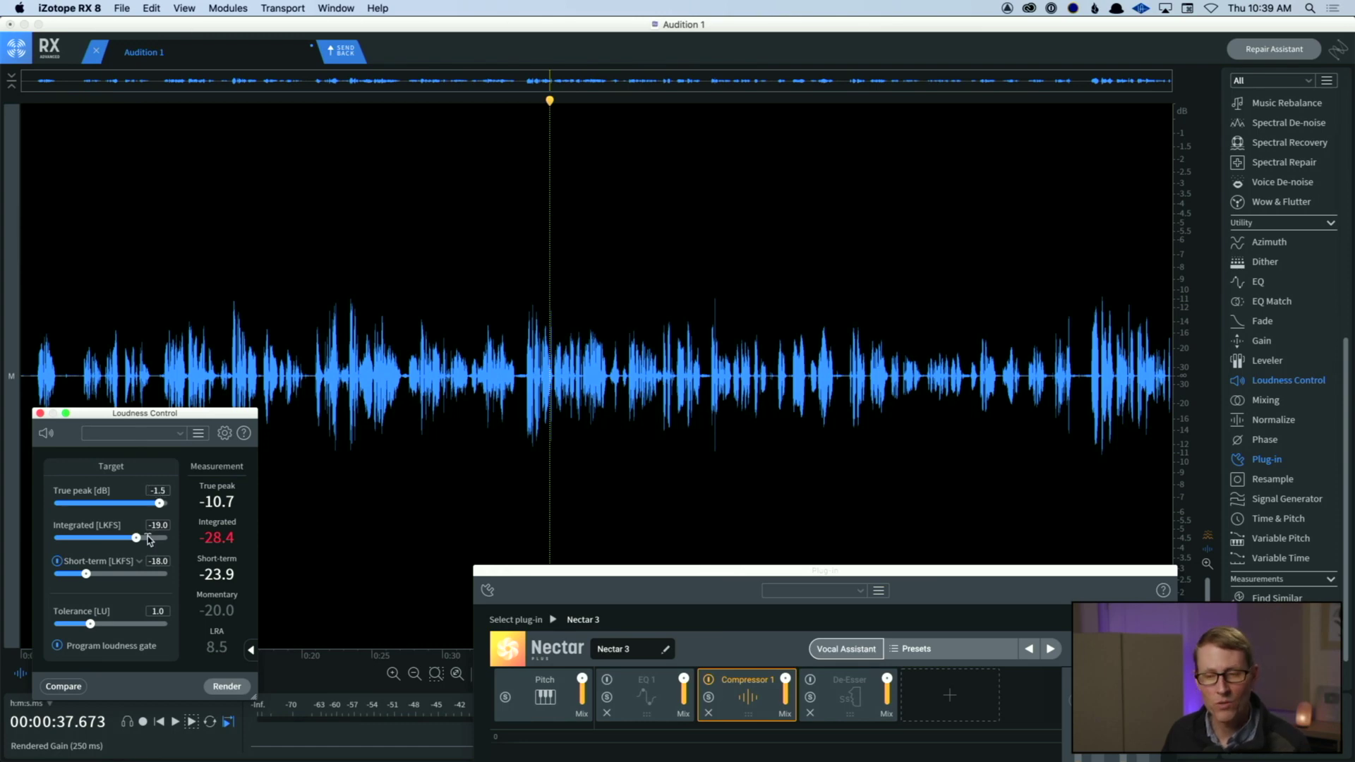
left_click(227, 687)
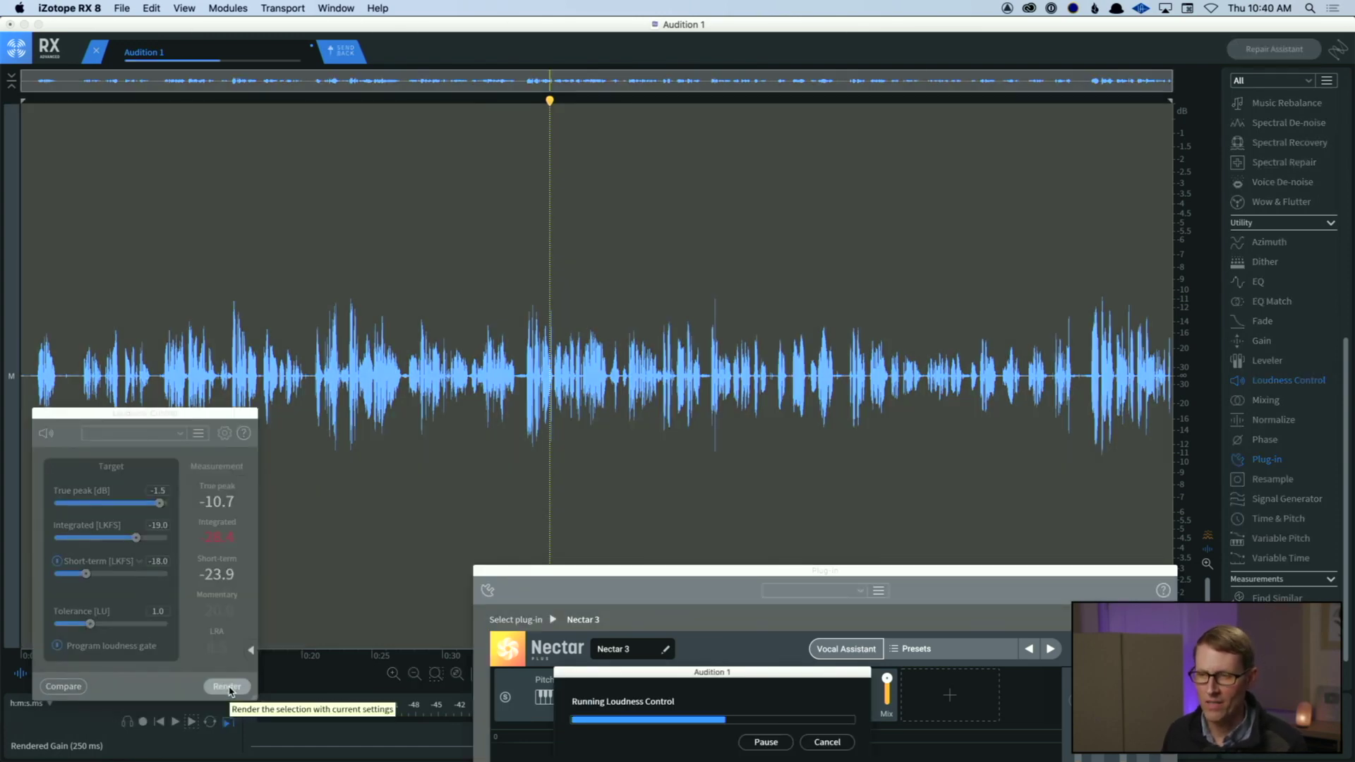
left_click(480, 570)
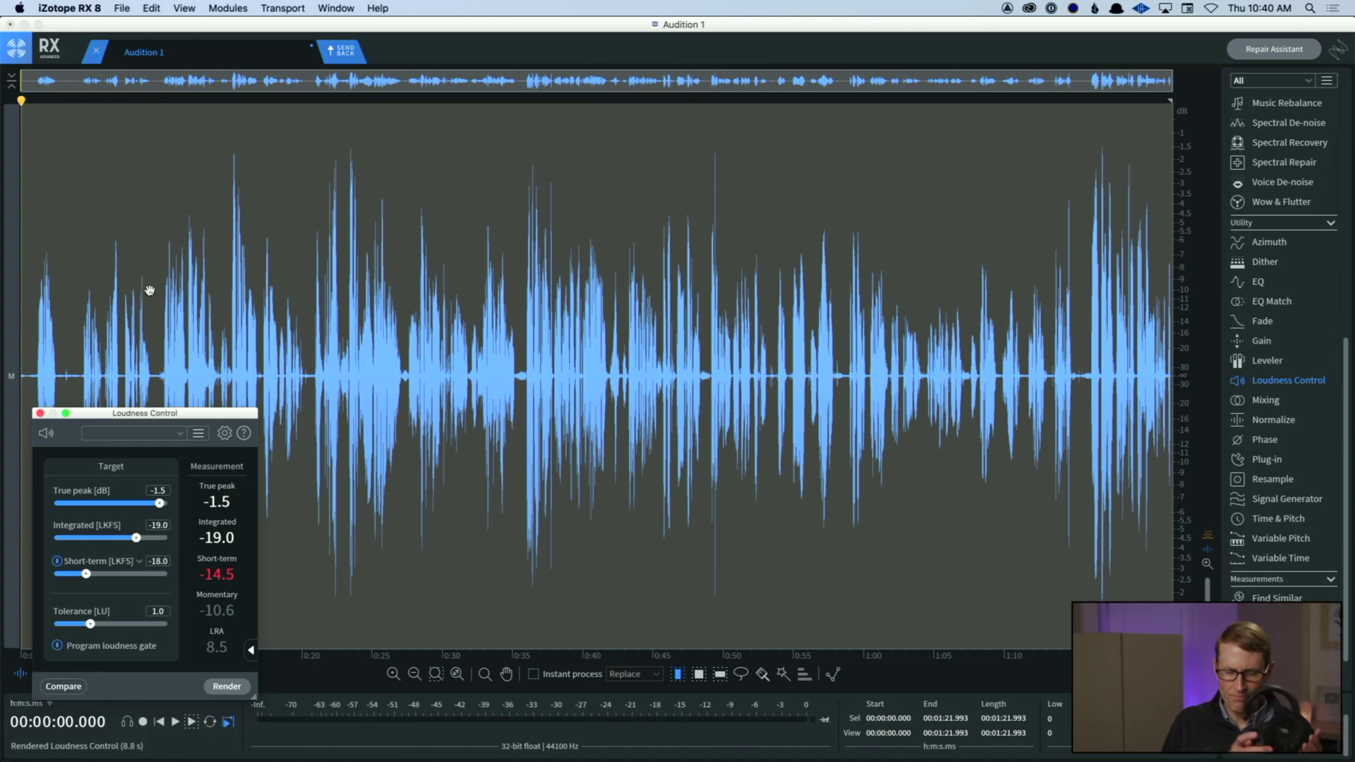
Step: Listen to the loudness-adjusted file from the start and replay the loud peak from about 0:14.5
key("space")
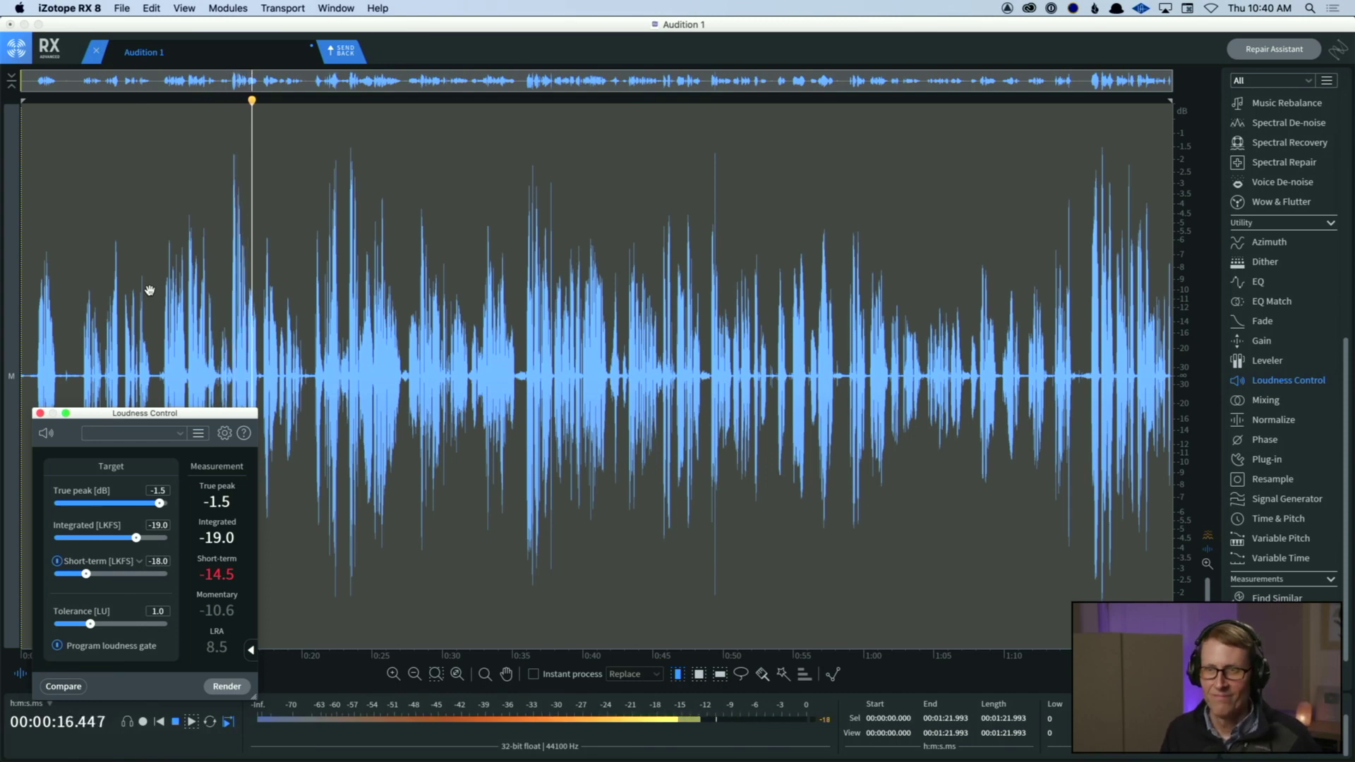
key("space")
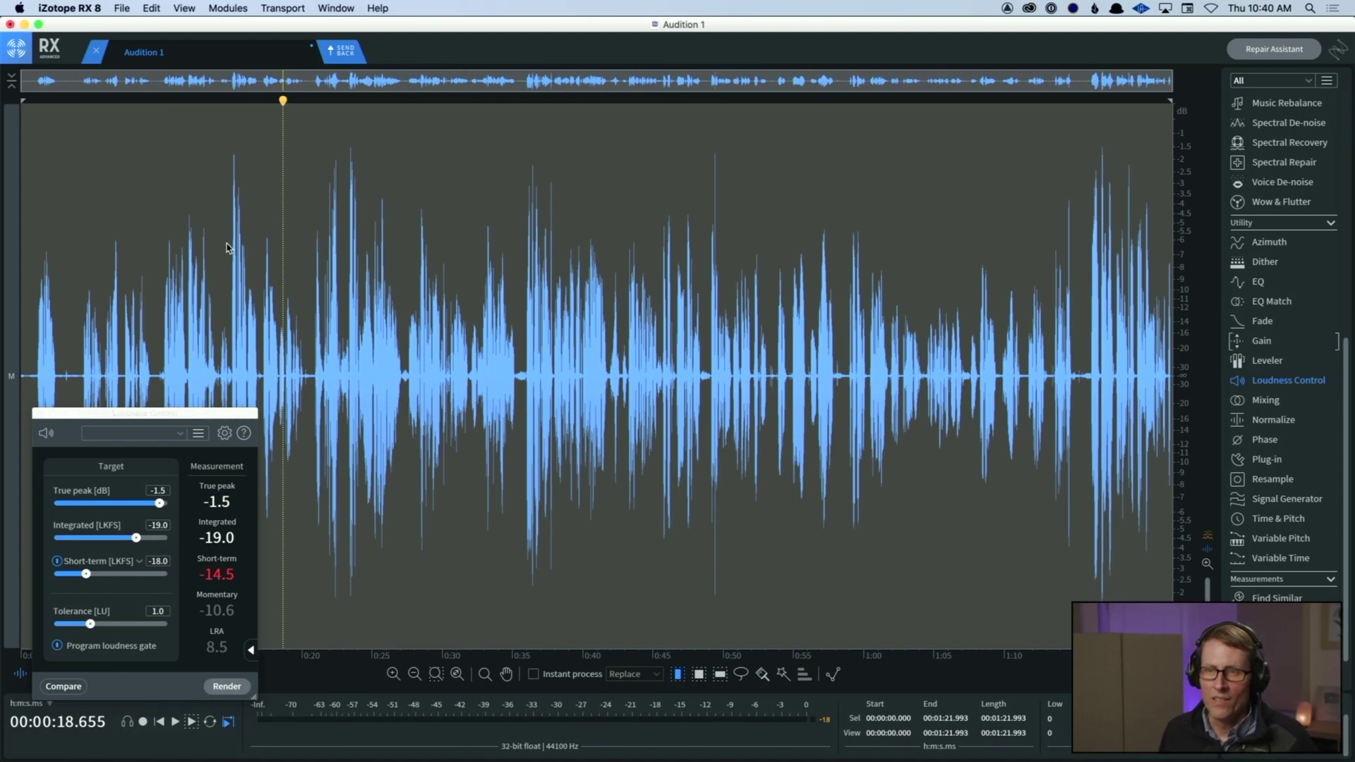
left_click(227, 245)
scroll(229, 248, "up", 3)
scroll(226, 251, "up", 3)
left_click(207, 255)
key("space")
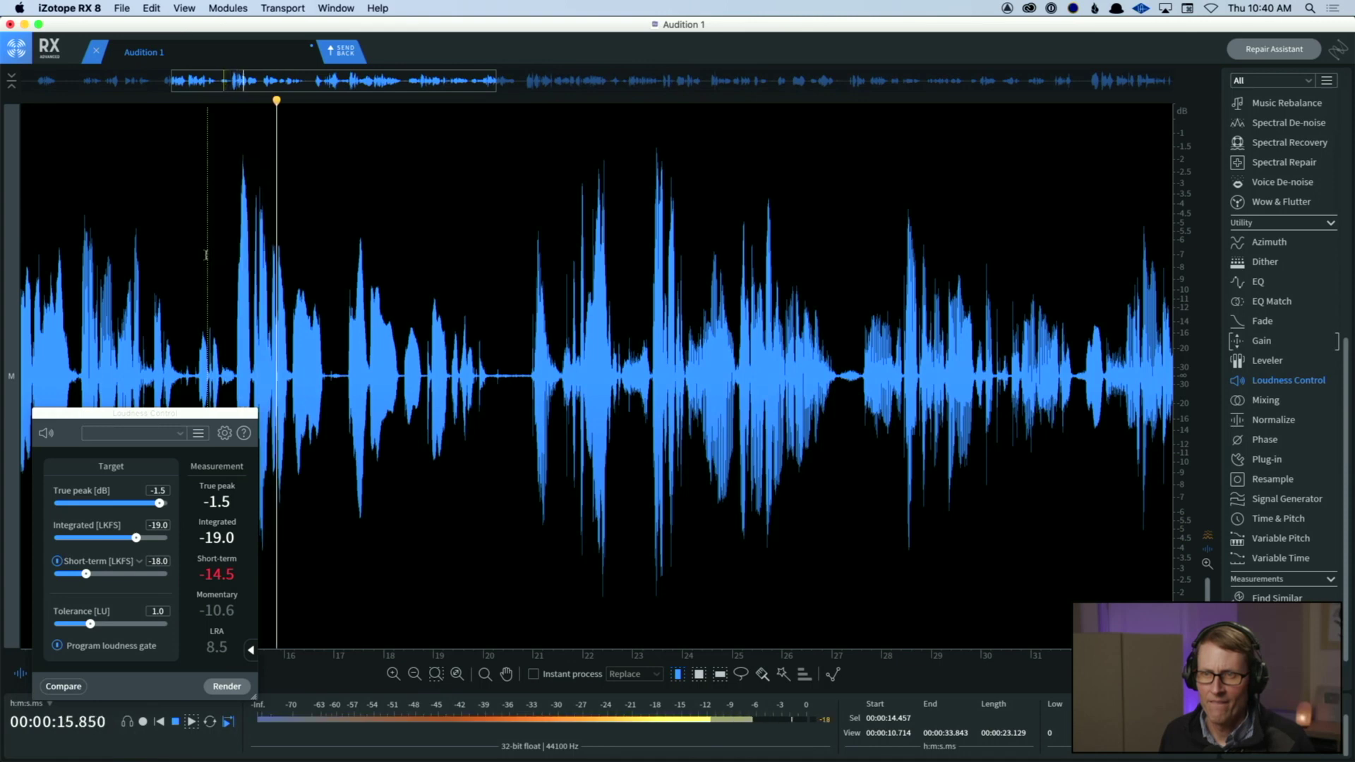
key("space")
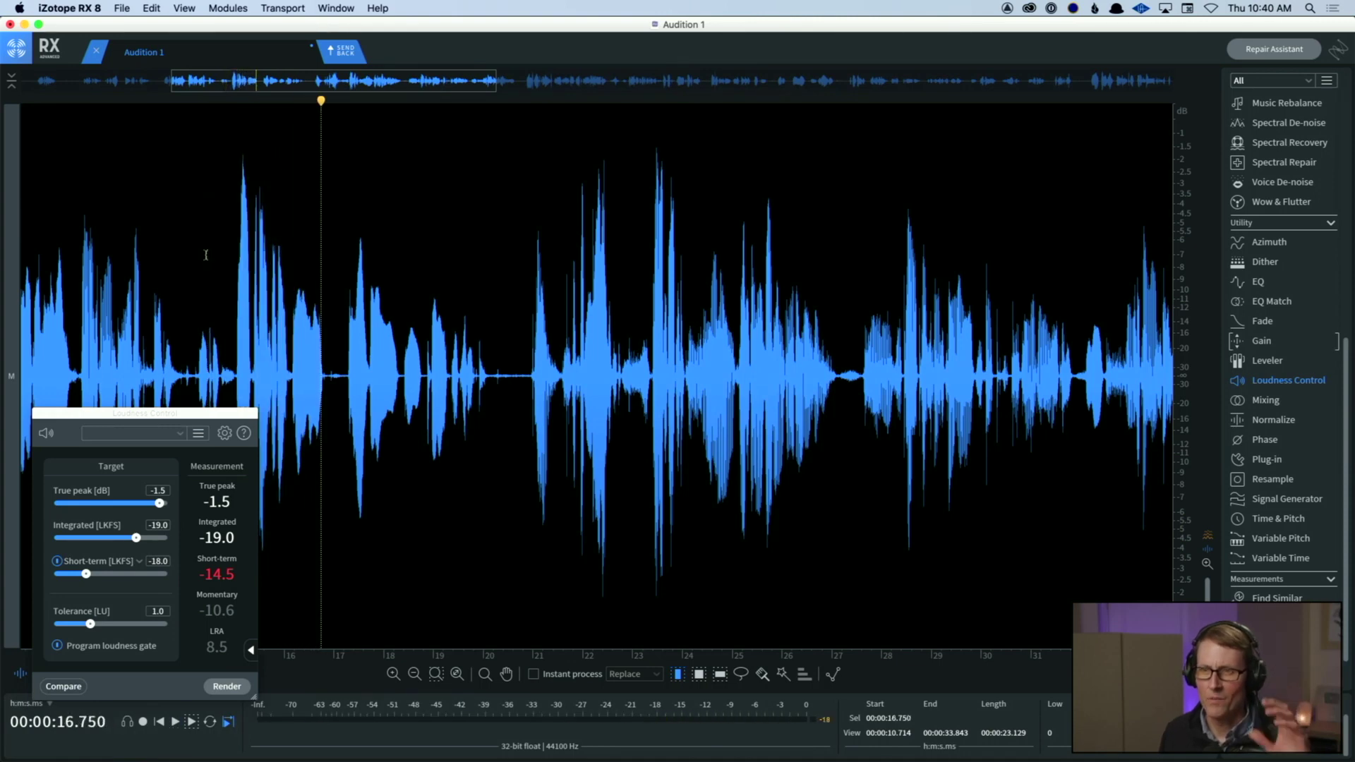
Step: Move Loudness Control clear of the early peaks, undo its render, and play the loud word from 0:15
scroll(187, 352, "right", 1)
left_click_drag(177, 416, 1074, 424)
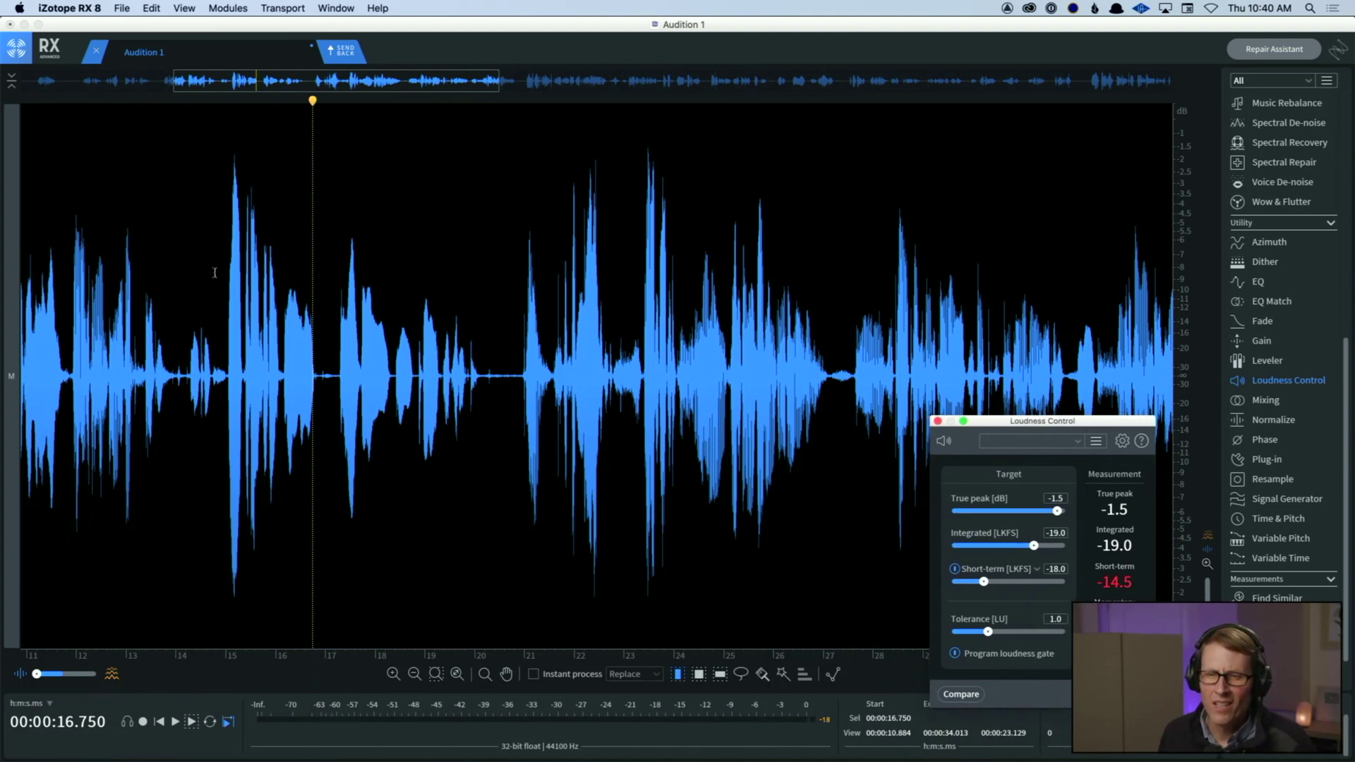
key("super+z")
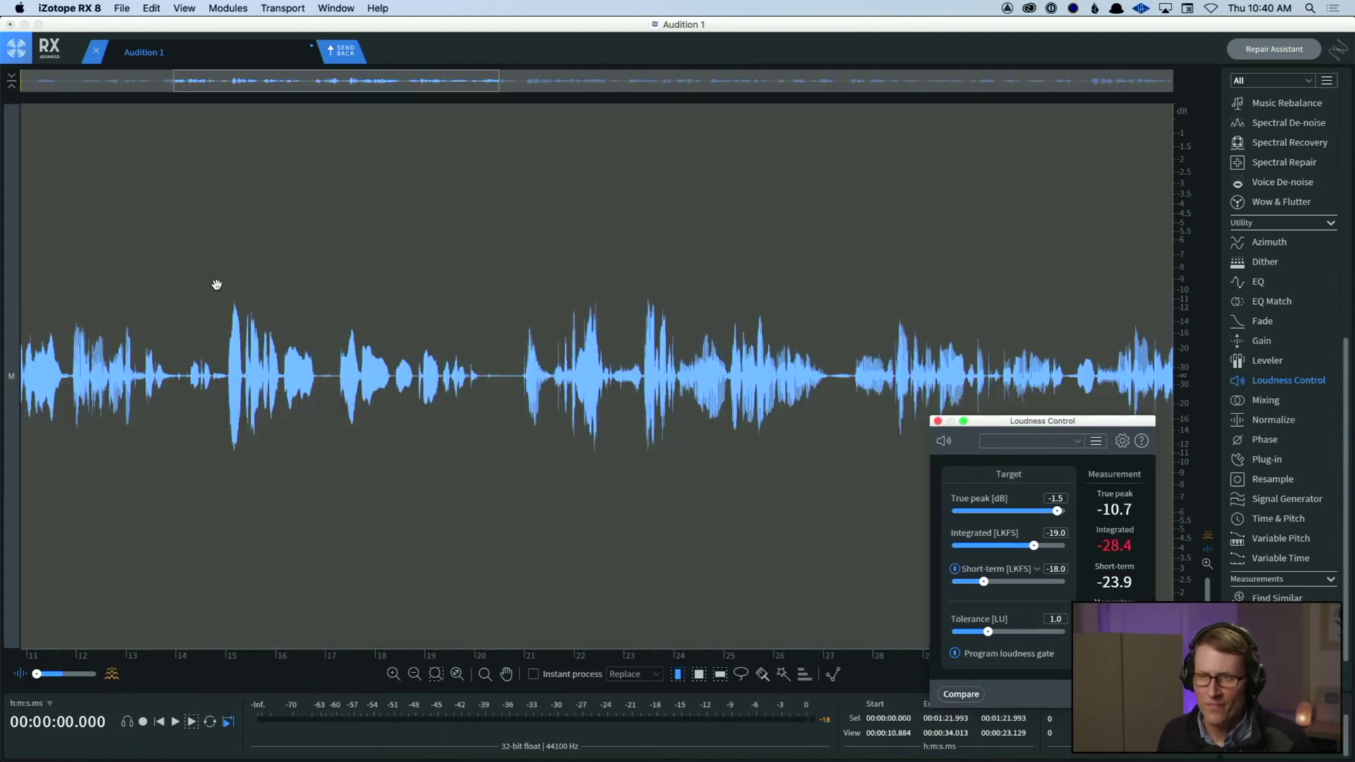
left_click(224, 289)
key("space")
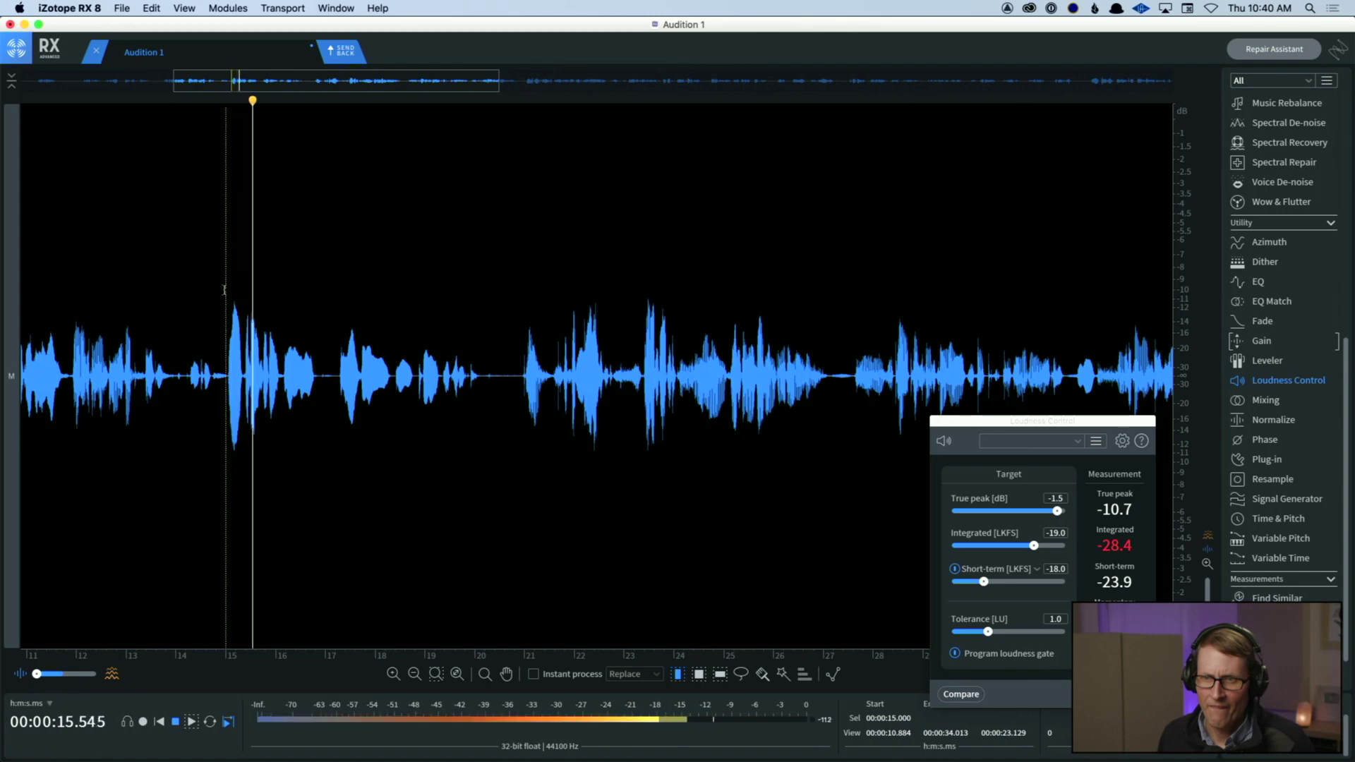
key("space")
Step: Lower the single peak from 0:15.0 to 0:15.34 with a rendered gain of -3 dB
scroll(223, 294, "up", 5)
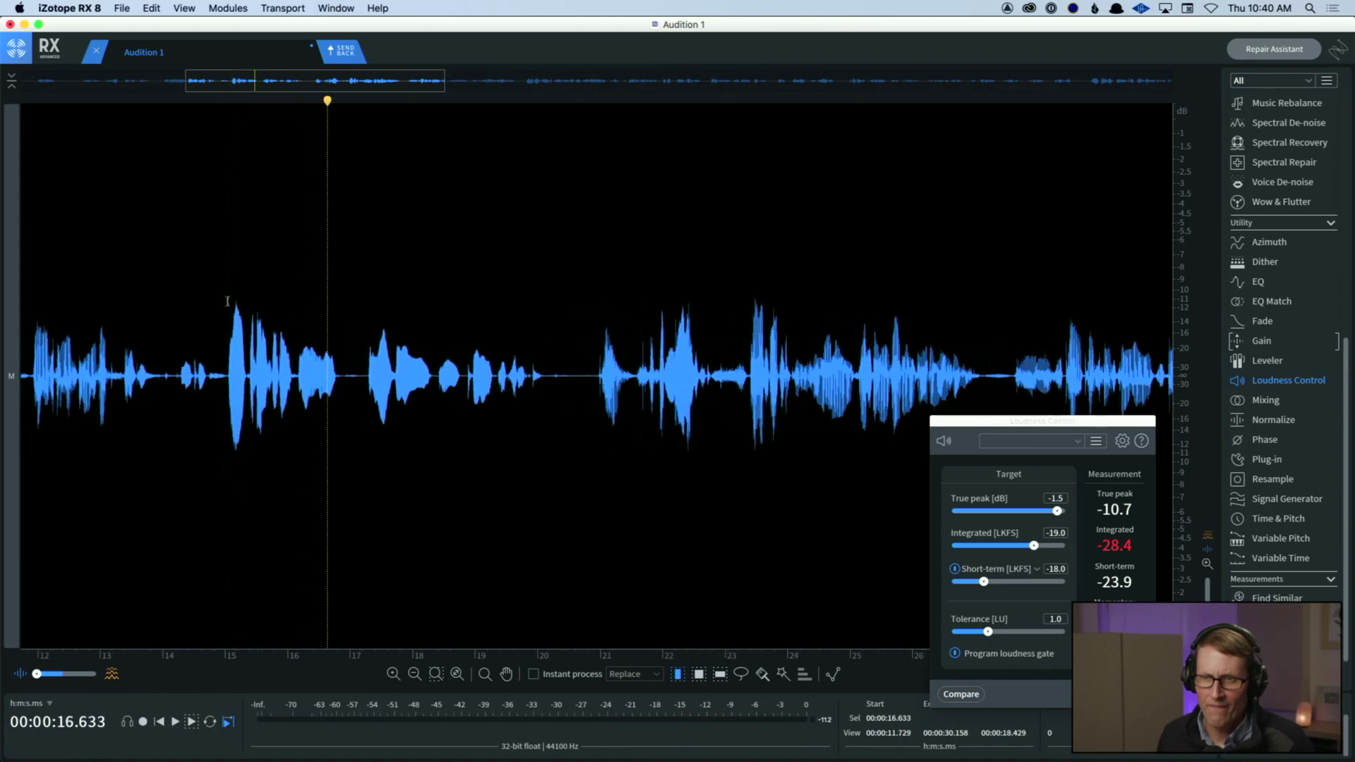
left_click_drag(223, 365, 267, 367)
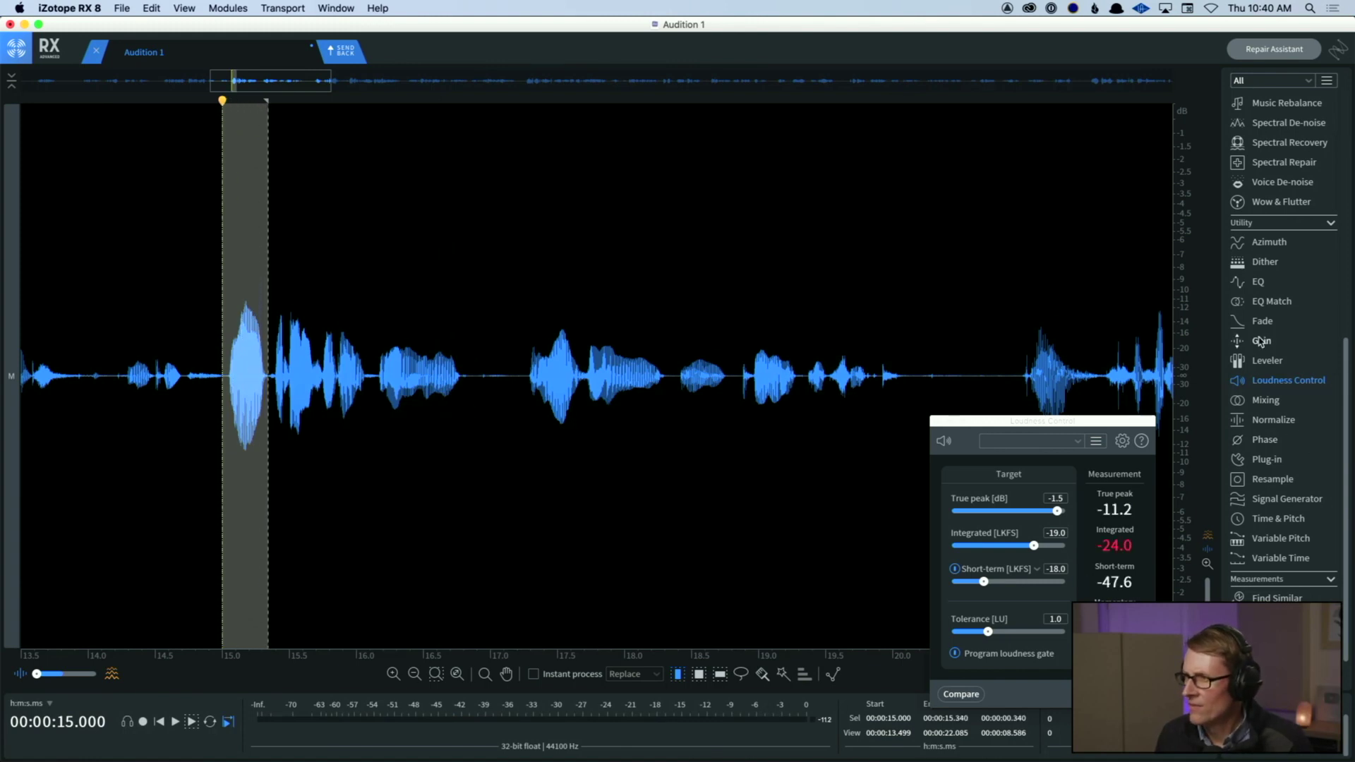
left_click(1261, 341)
left_click(813, 598)
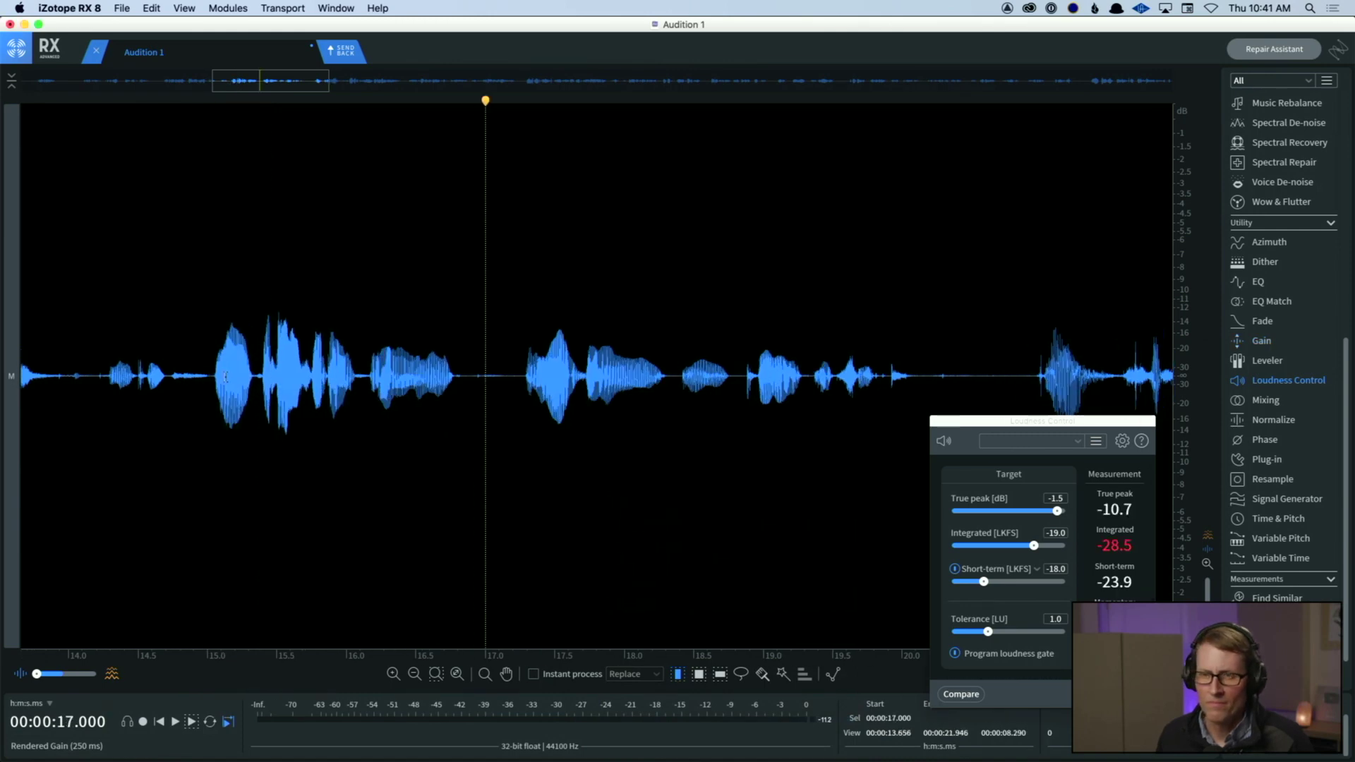
Step: Listen to the lowered peak in context from about 0:14.6
scroll(225, 376, "down", 5)
left_click(206, 337)
key("space")
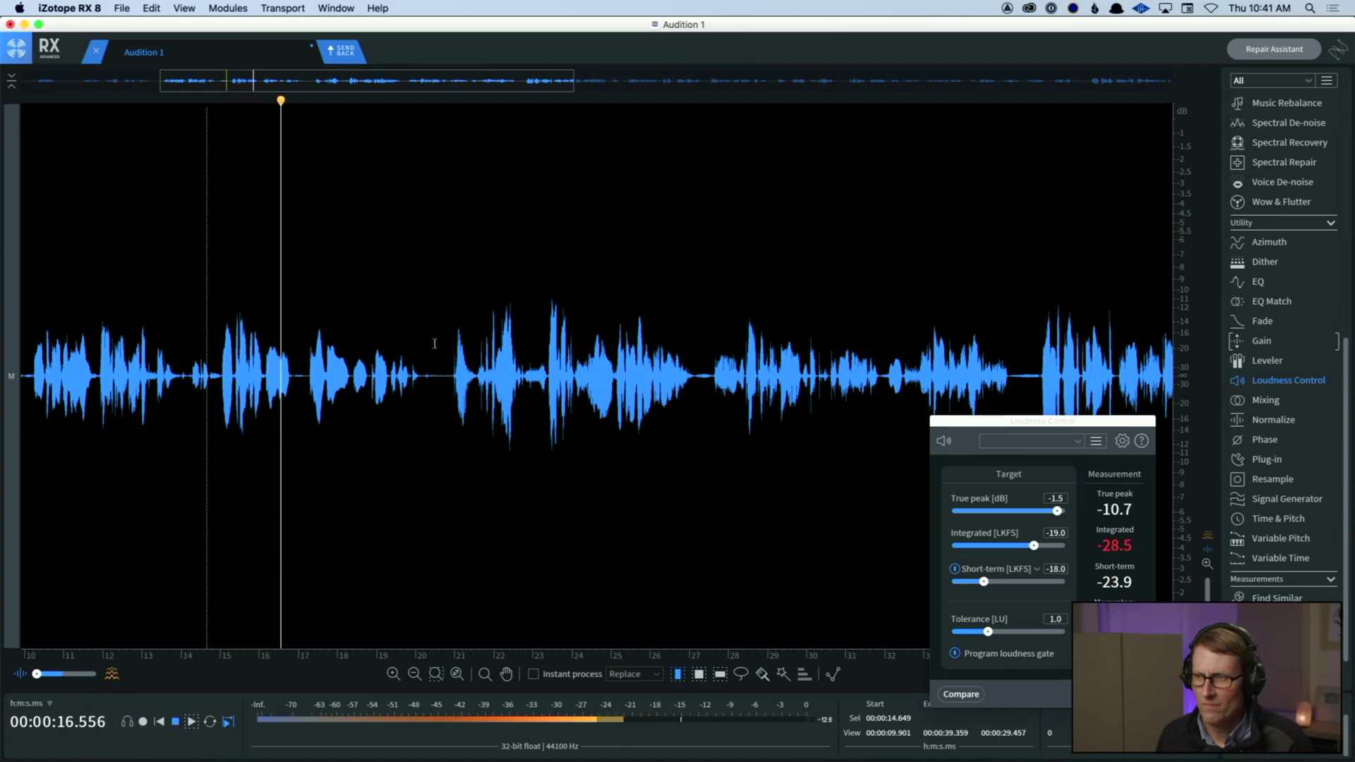
key("space")
Step: Render Loudness Control on the whole file with -1.5 dB true peak and -19.0 LKFS integrated targets, and close the module
left_click(1122, 695)
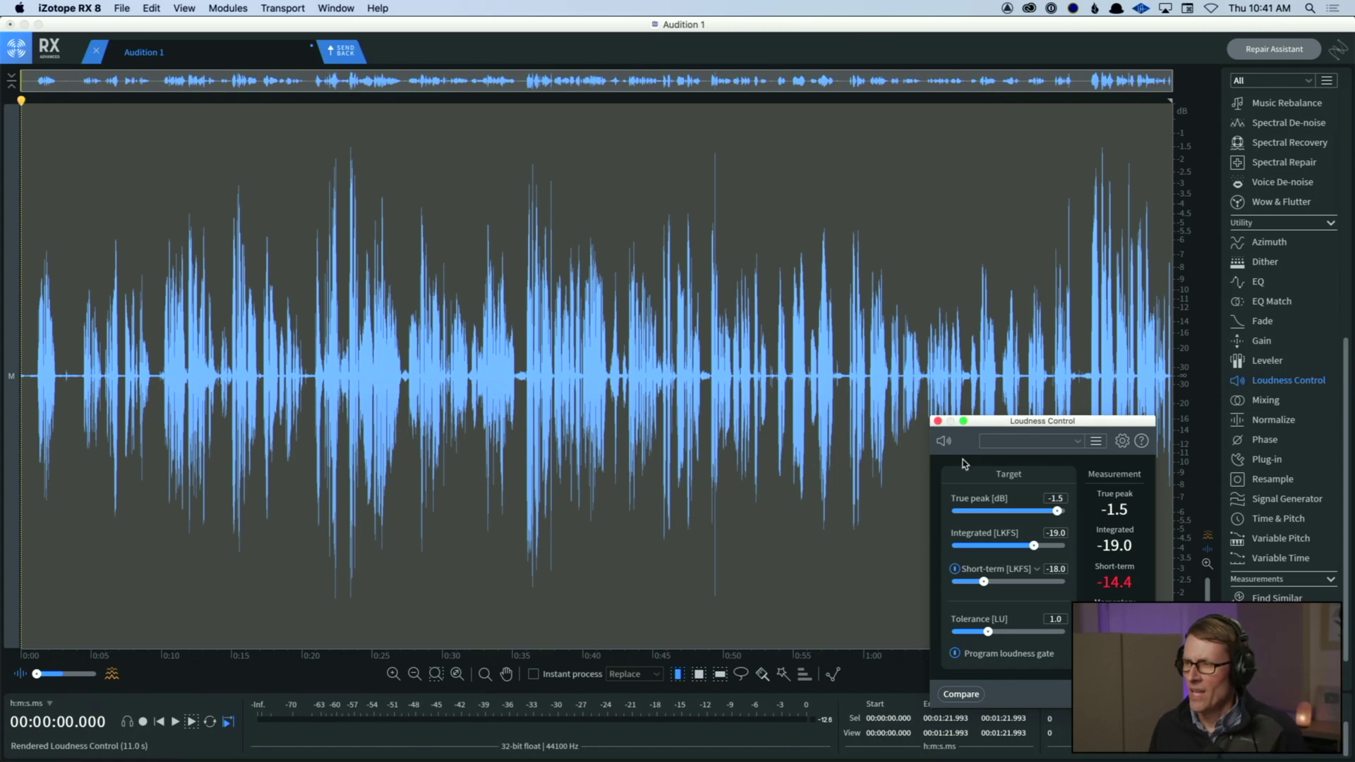
left_click_drag(1001, 427, 978, 425)
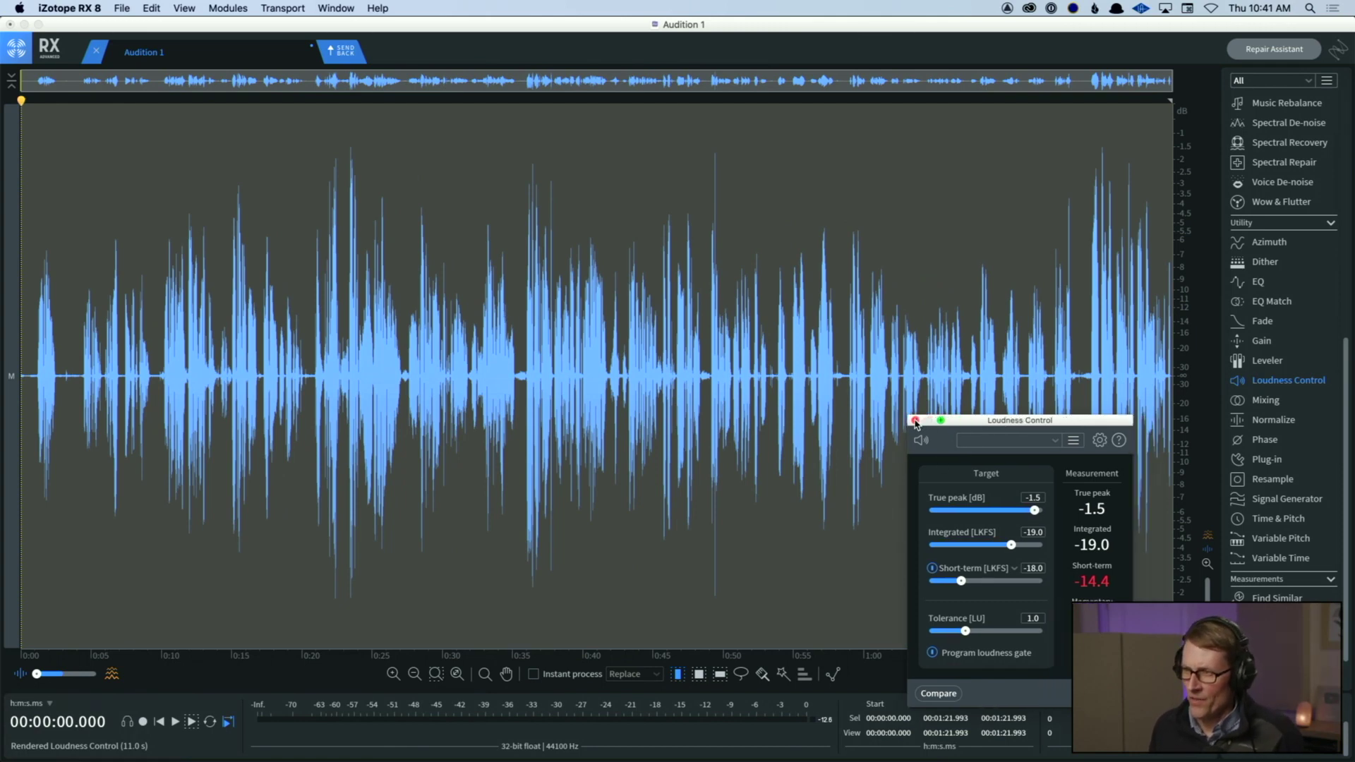
left_click(915, 420)
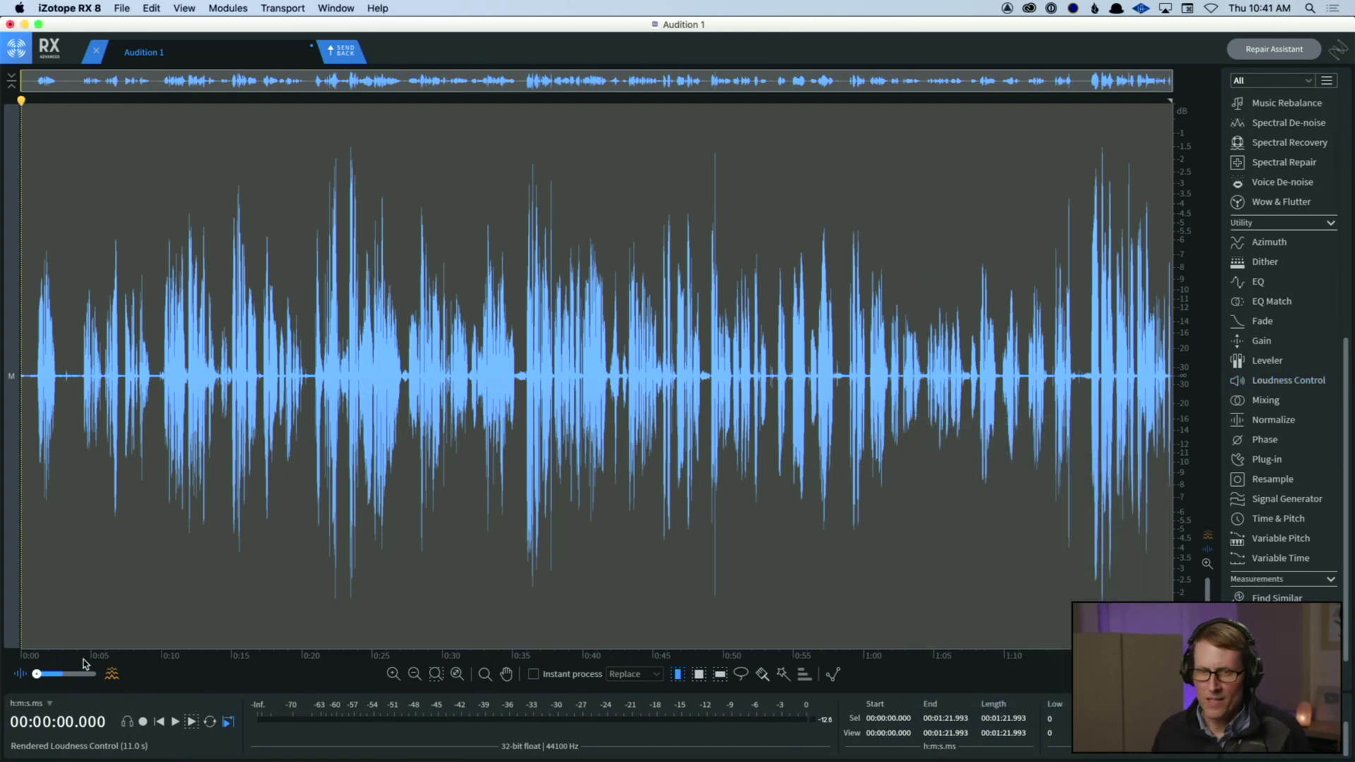
Step: Examine the file's full spectrogram, return to the waveform-only view, and place the playhead at 0:20
left_click_drag(53, 677, 163, 683)
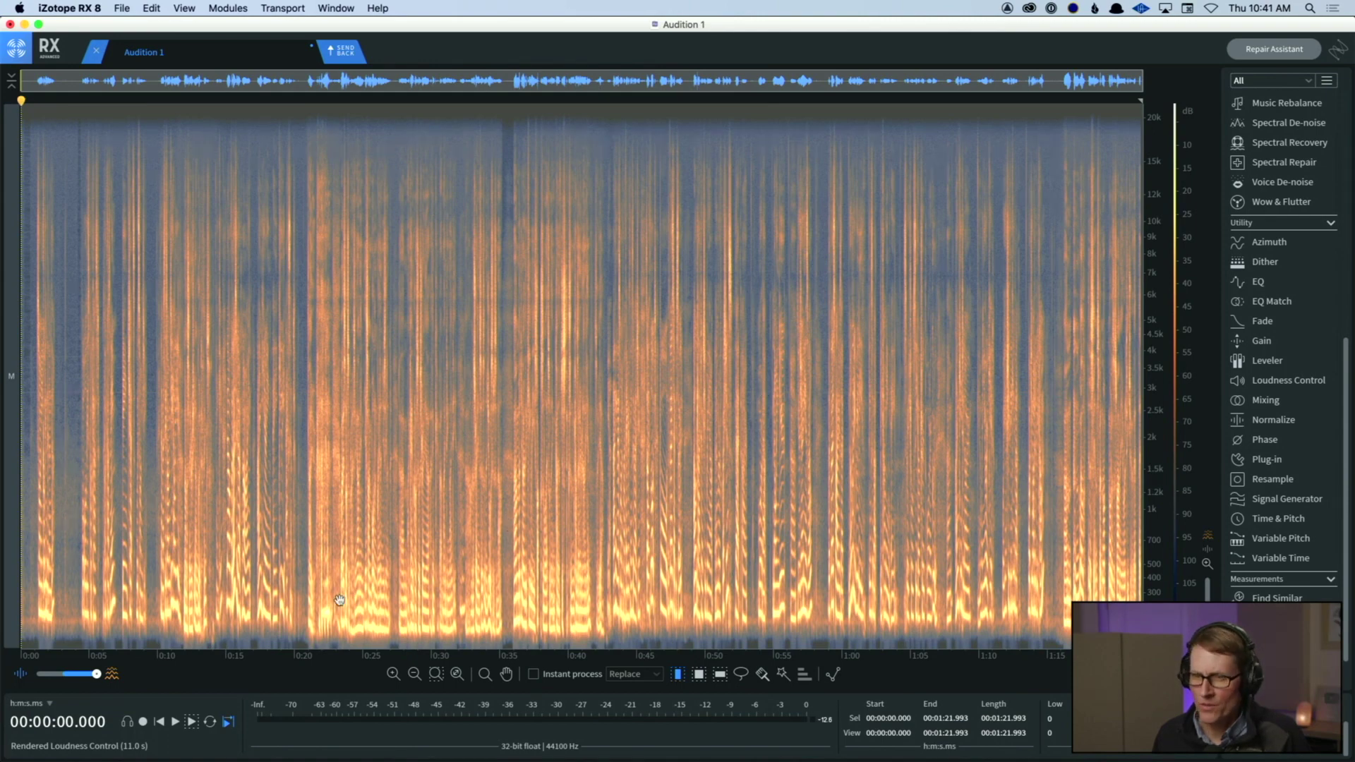
left_click_drag(97, 676, 37, 674)
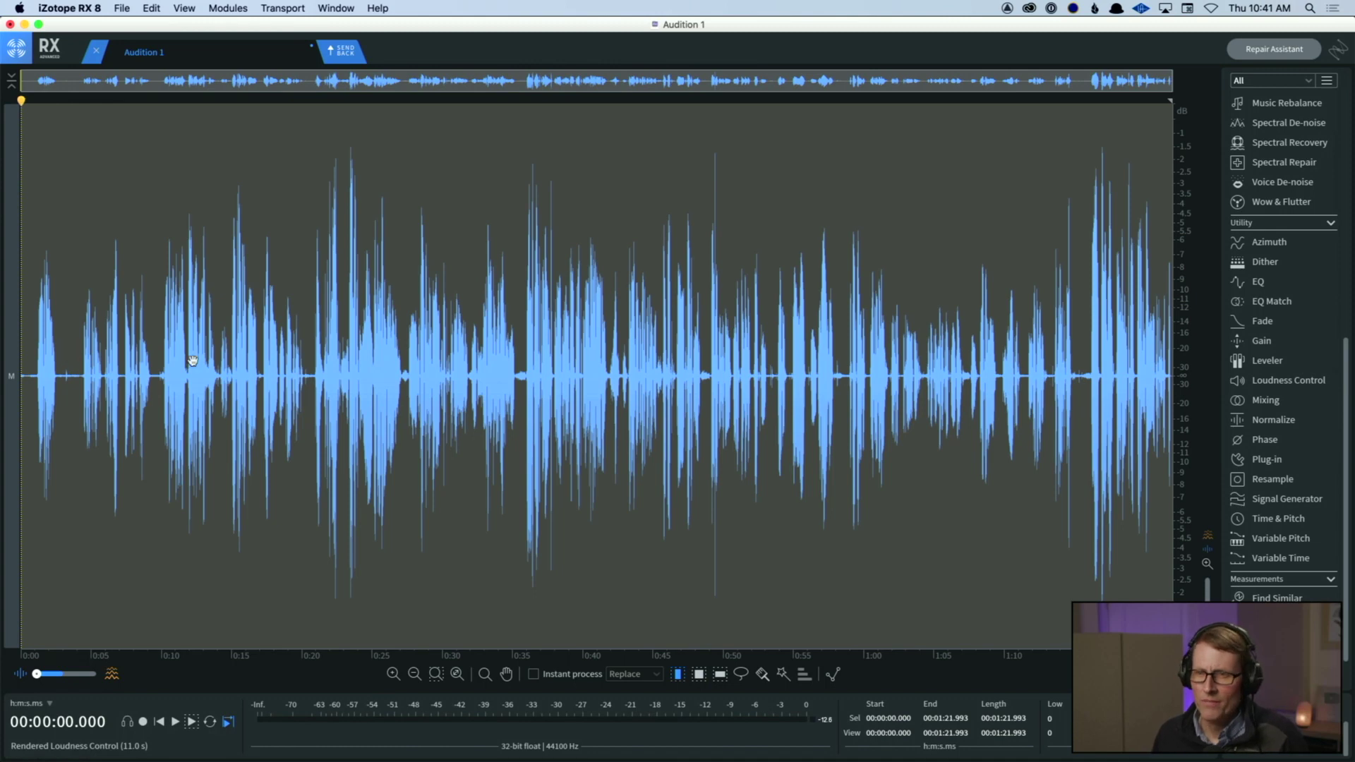
left_click(304, 330)
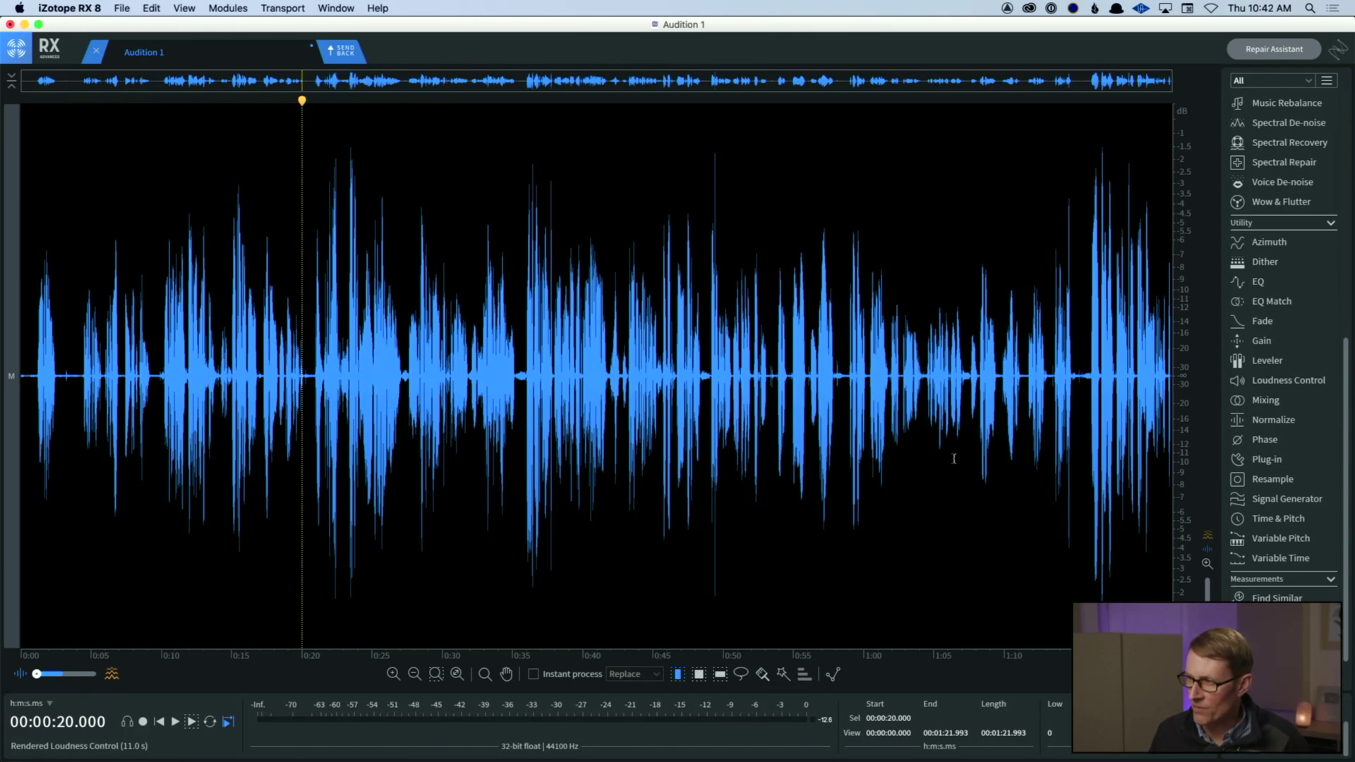
Step: Open the Dialogue Isolate repair module
scroll(1283, 463, "up", 10)
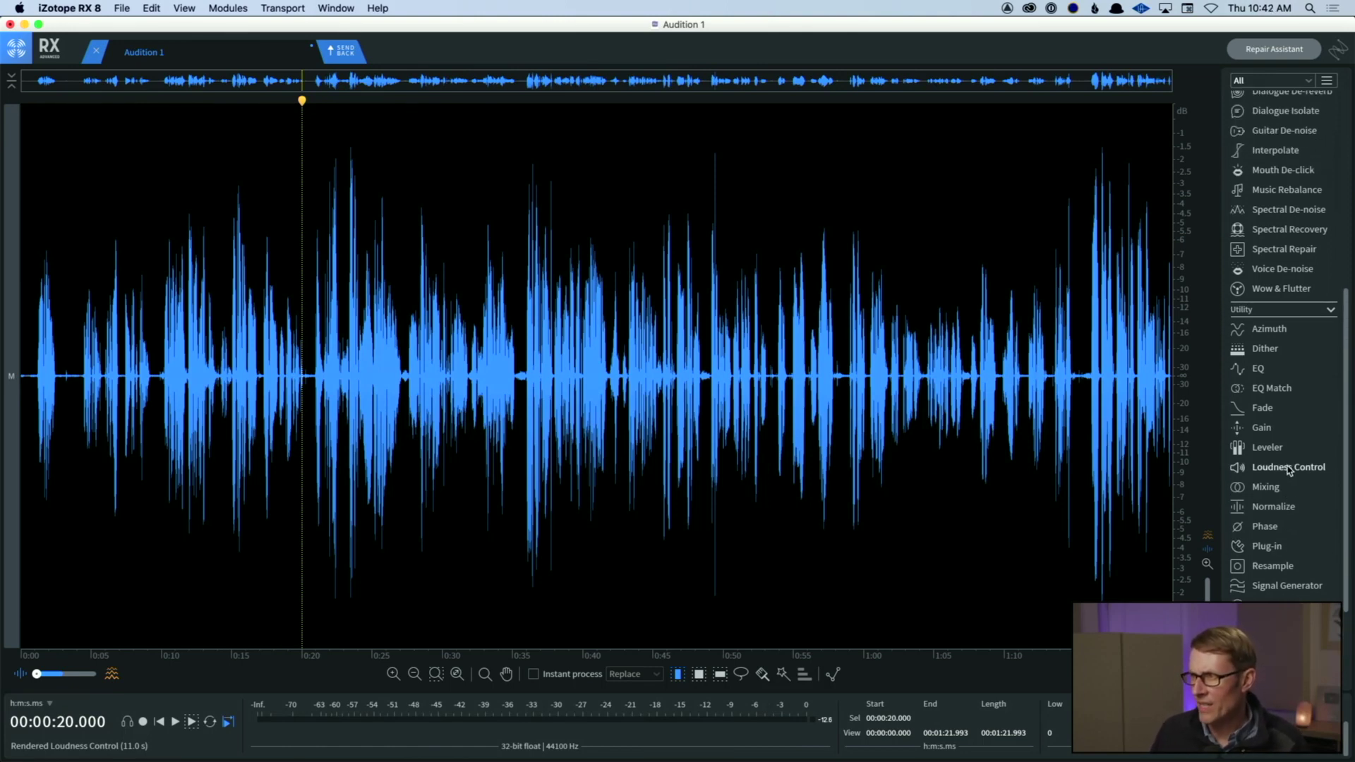
scroll(1289, 472, "up", 2)
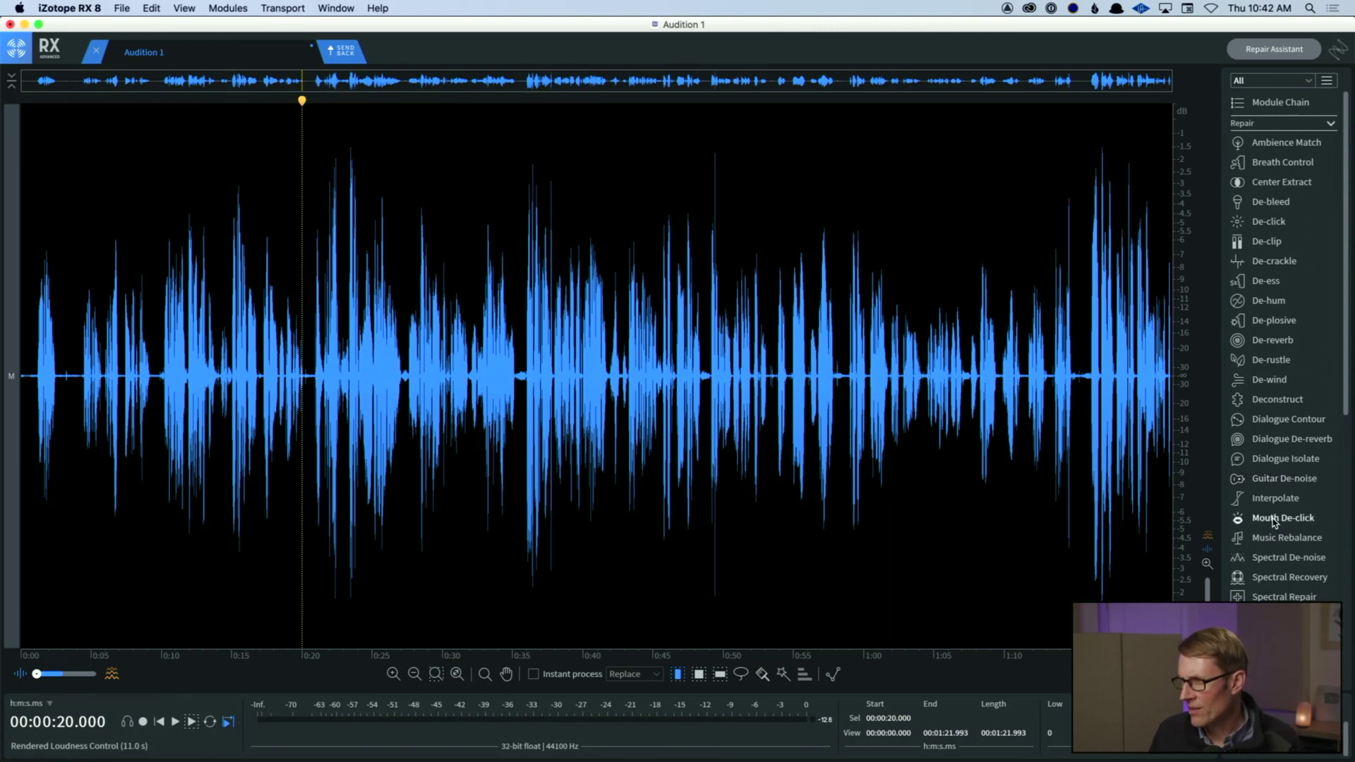
left_click(1298, 460)
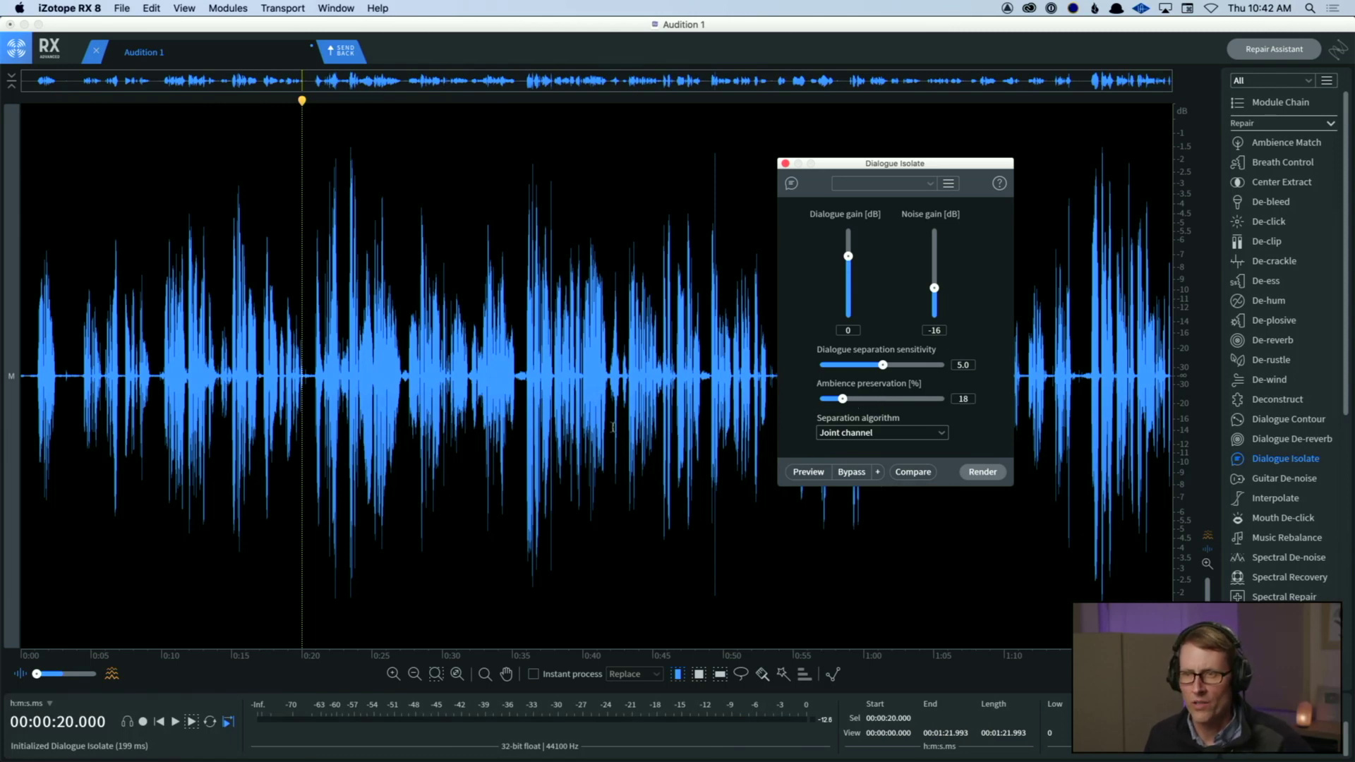
Step: Preview Dialogue Isolate from 0:20 and try the ambience preservation at 100%
left_click(808, 472)
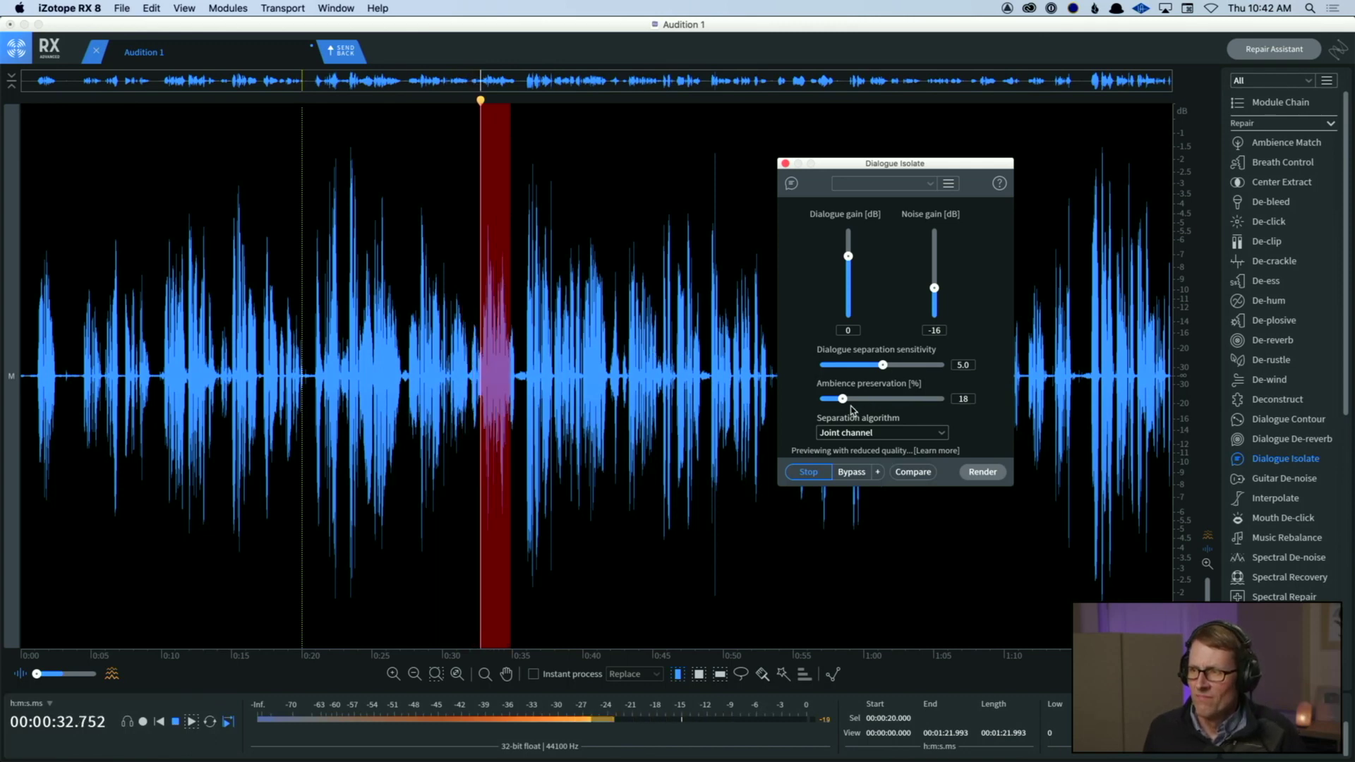
left_click_drag(842, 402, 962, 401)
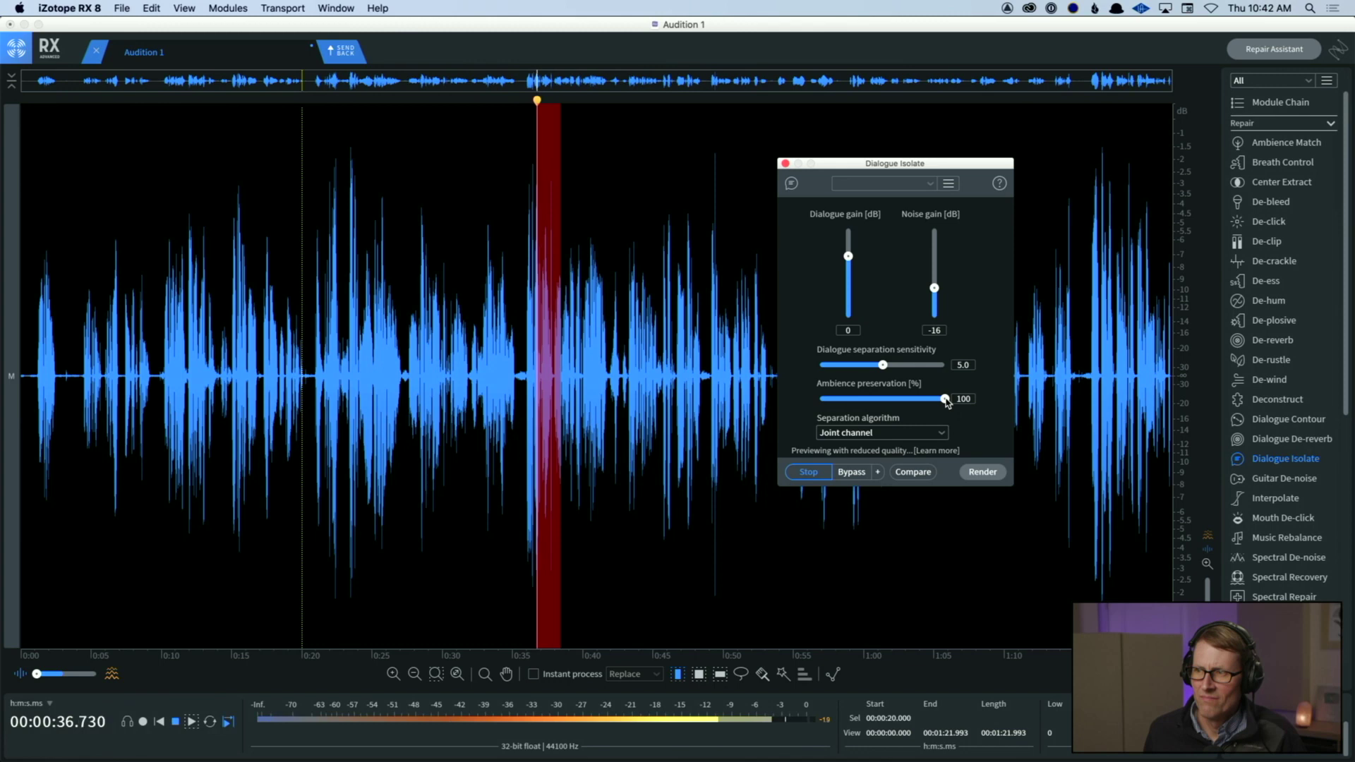
mouse_move(946, 402)
left_mouse_down()
mouse_move(878, 401)
mouse_move(969, 403)
left_mouse_up()
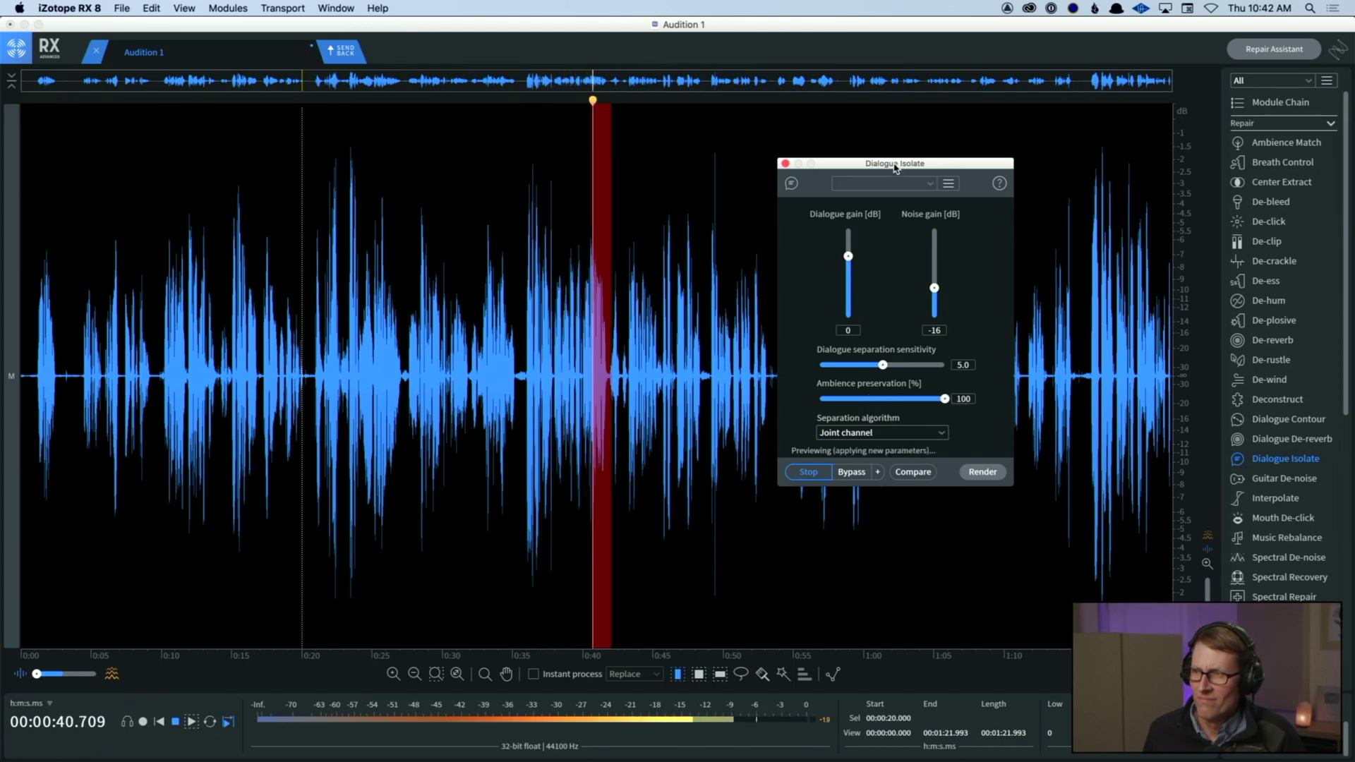
left_click_drag(895, 167, 366, 171)
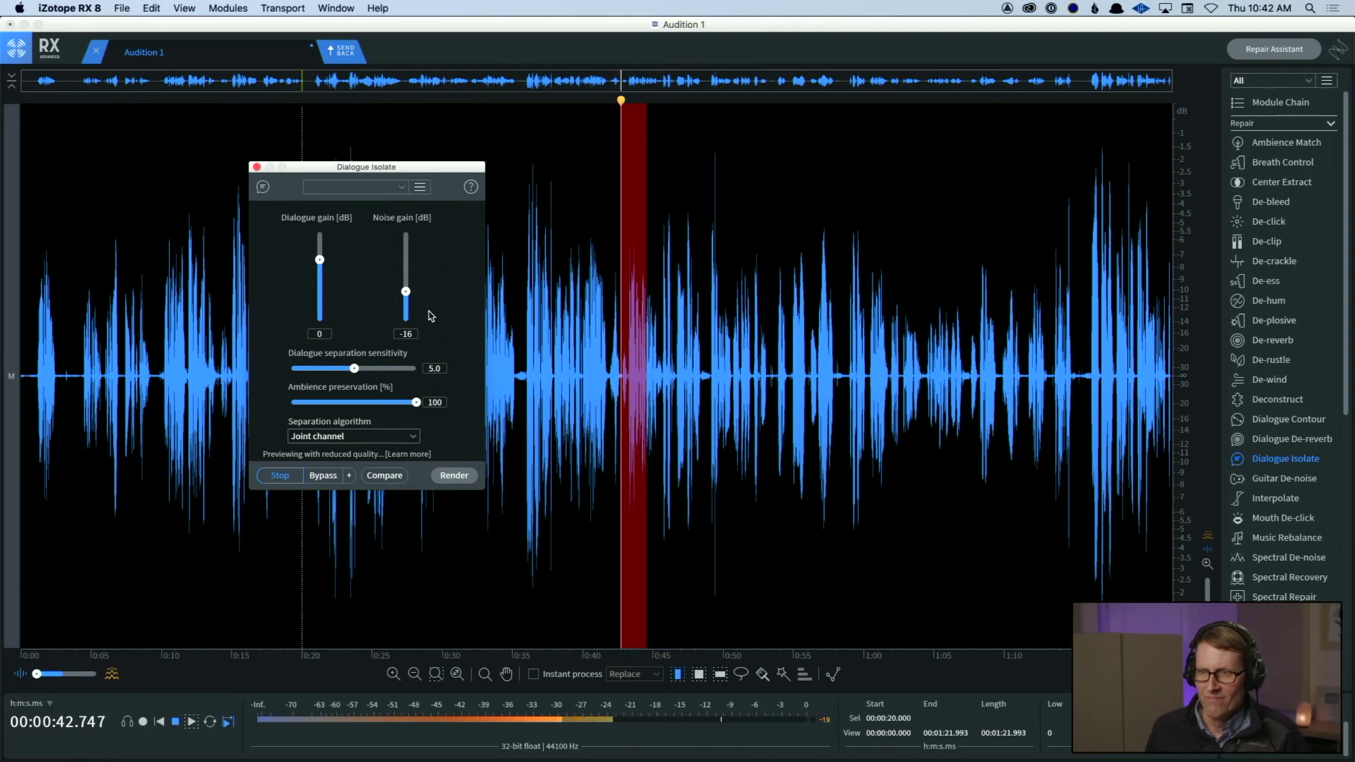
Step: Set Dialogue Isolate to 24% ambience preservation and -16 dB noise gain, render it on the whole file, and close the module
left_click_drag(417, 404, 322, 406)
left_click_drag(406, 302, 403, 258)
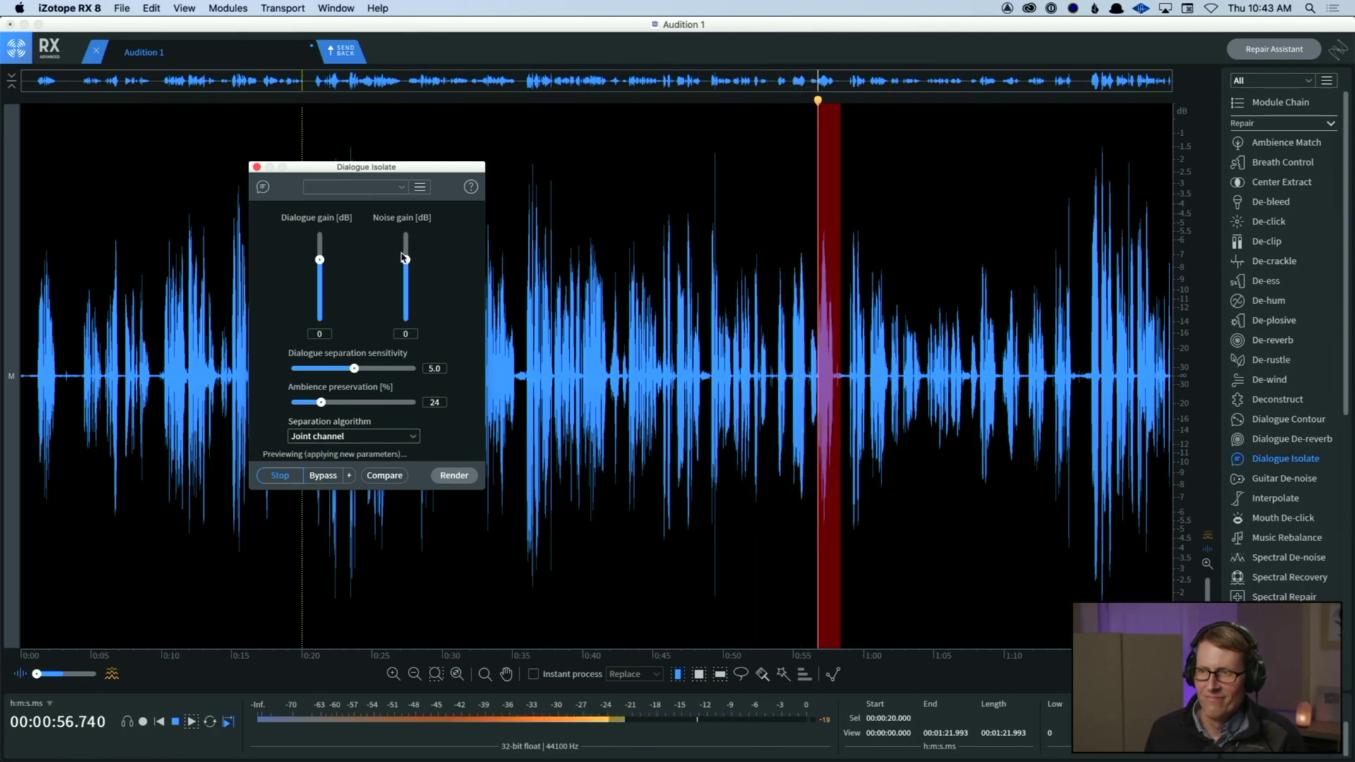
left_click_drag(404, 258, 406, 294)
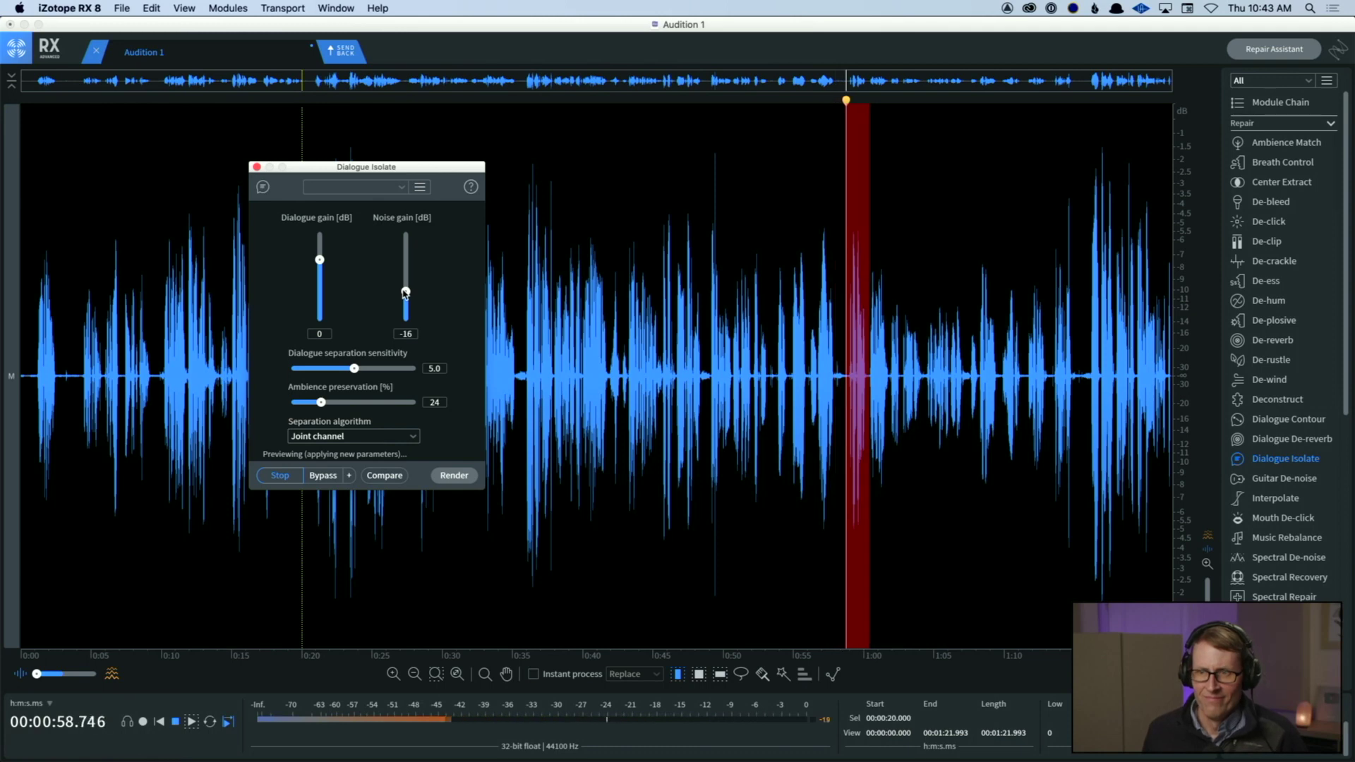
key("space")
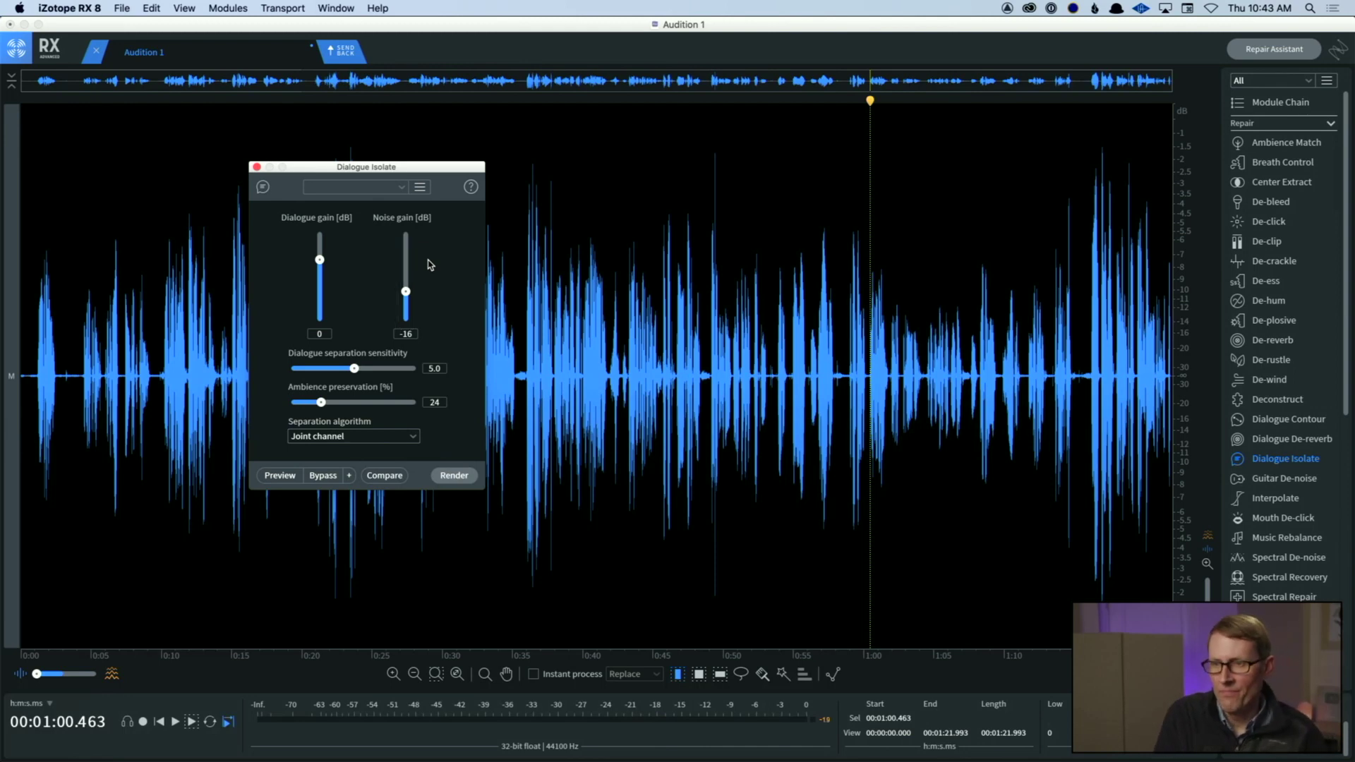
left_click(445, 477)
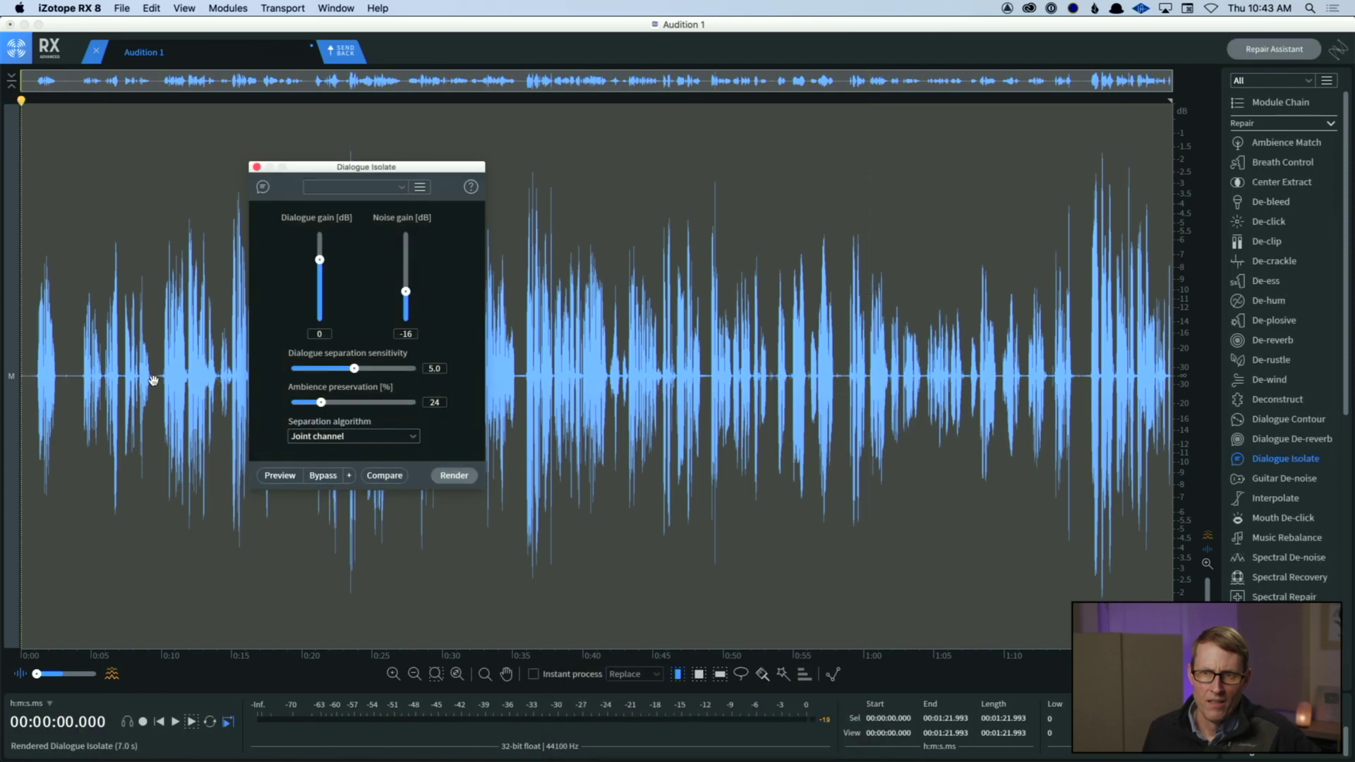
left_click(257, 168)
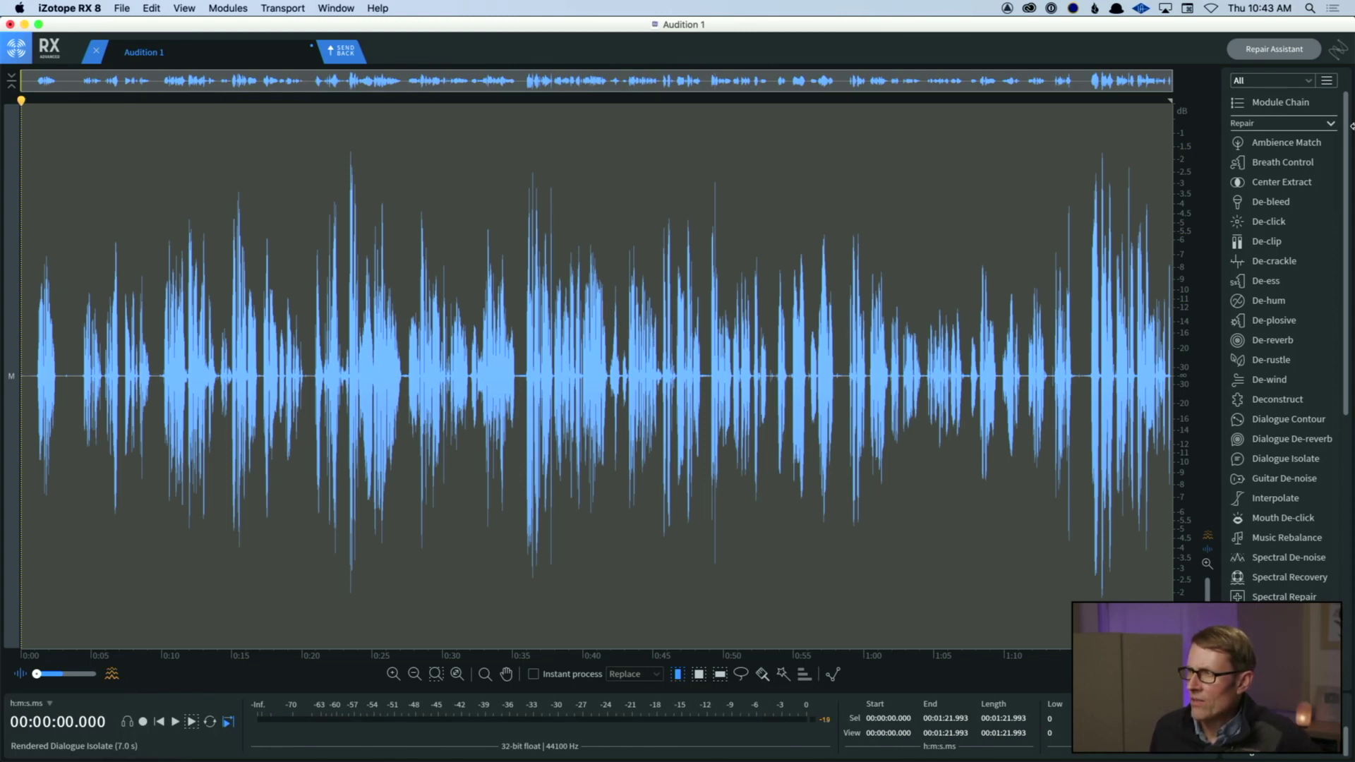
Step: Preview only the detected breaths in the Breath Control module from about 0:36.8, and set the sensitivity to 70.8
left_click(1270, 165)
left_click_drag(566, 442, 640, 444)
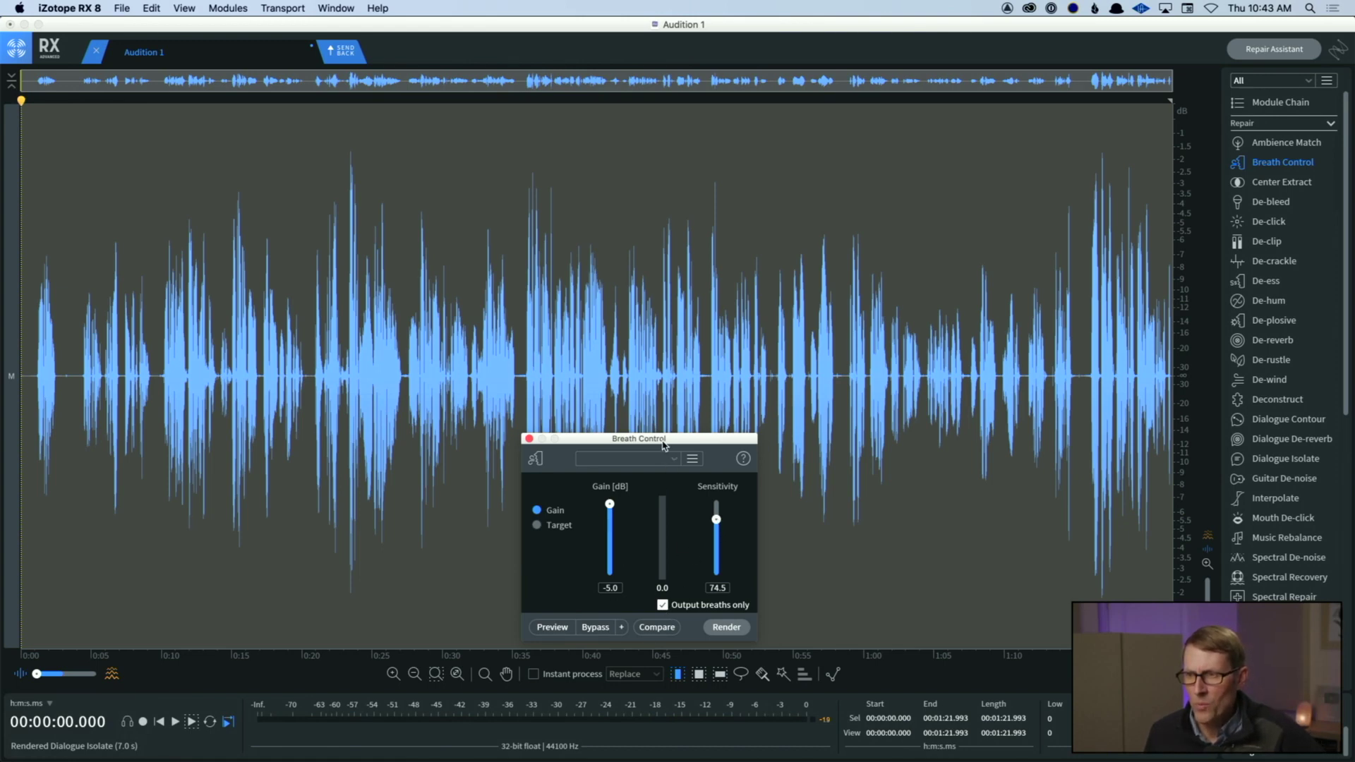
left_click_drag(663, 446, 640, 473)
left_click(538, 368)
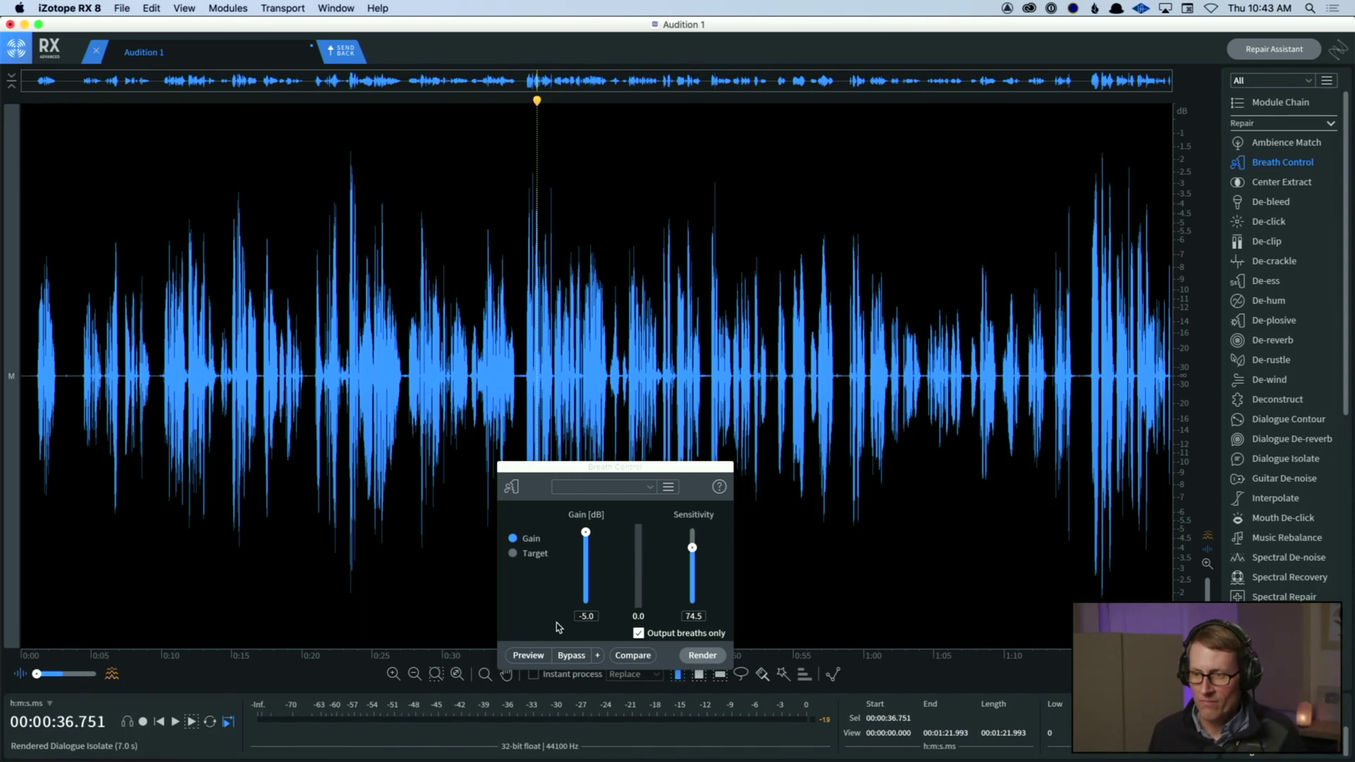
left_click(540, 657)
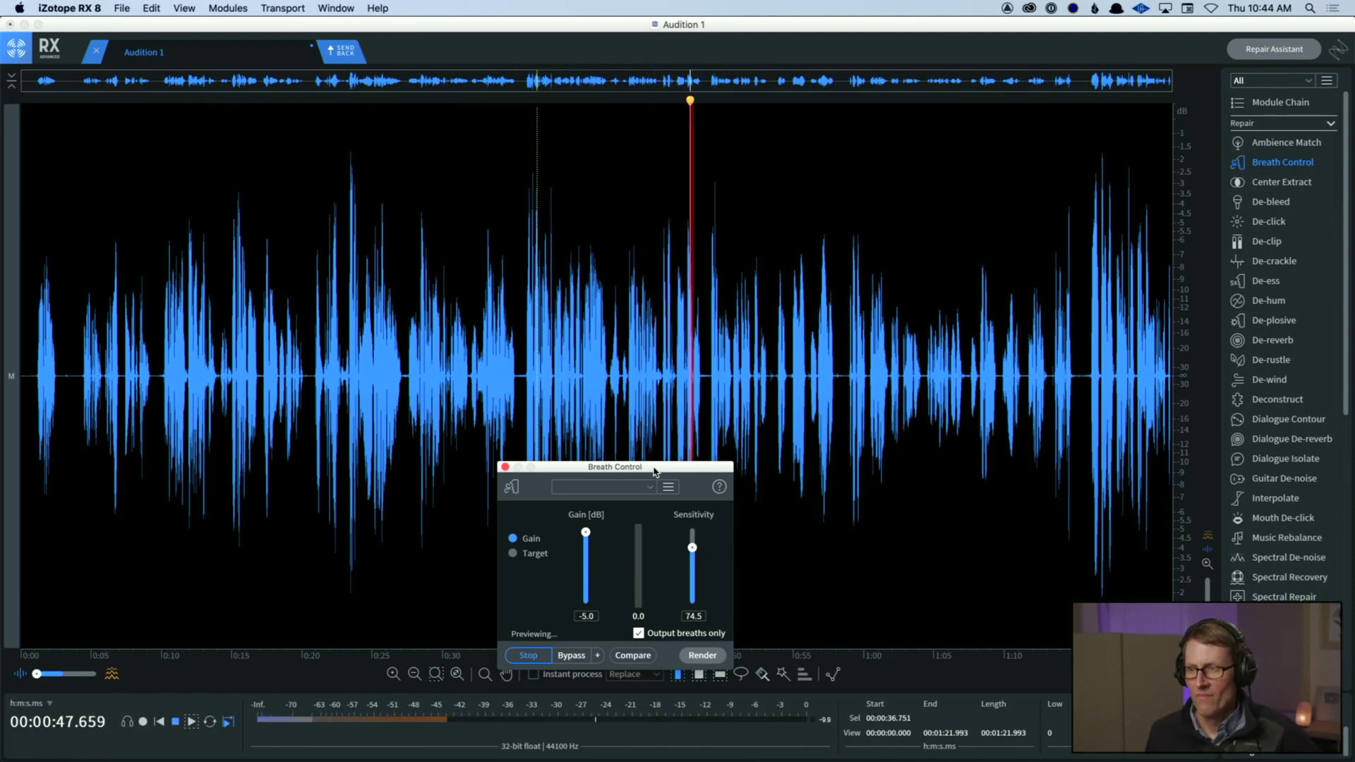
left_click_drag(691, 546, 692, 552)
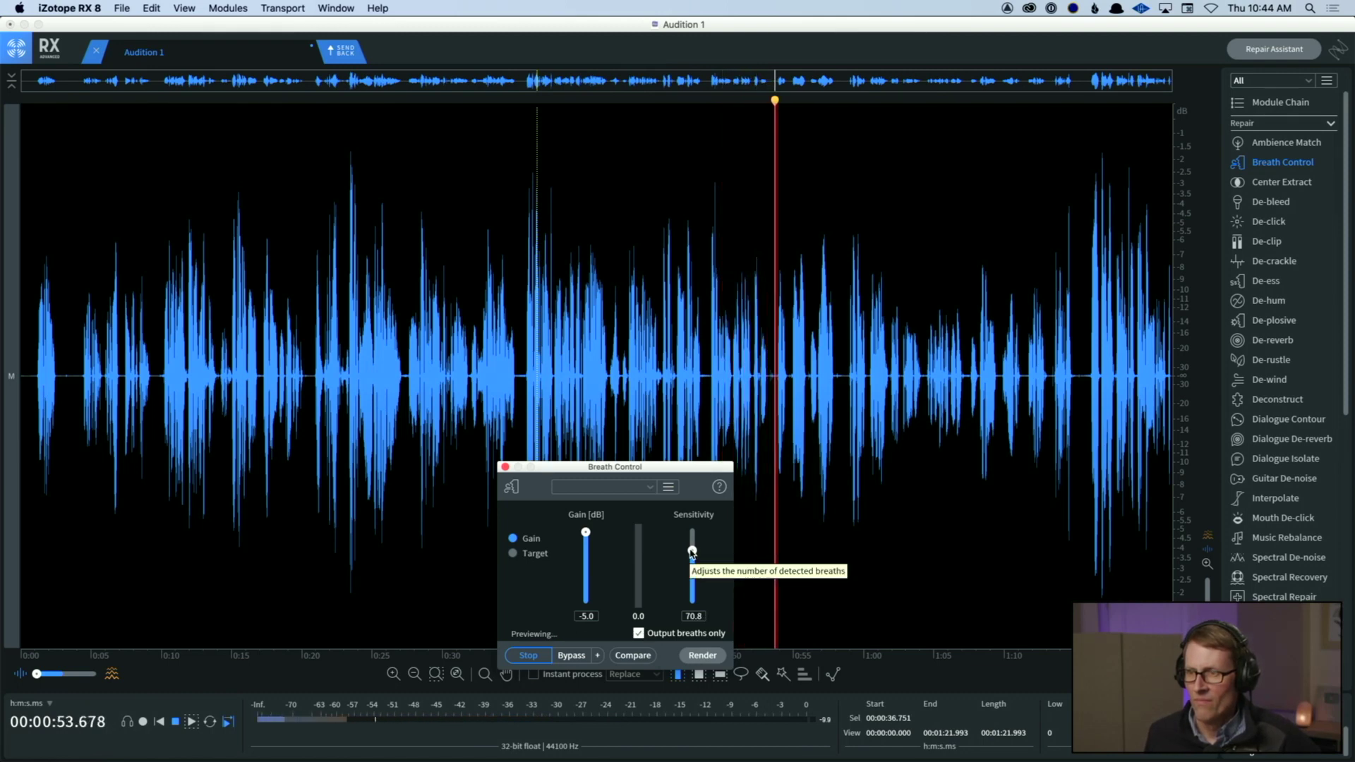
key("space")
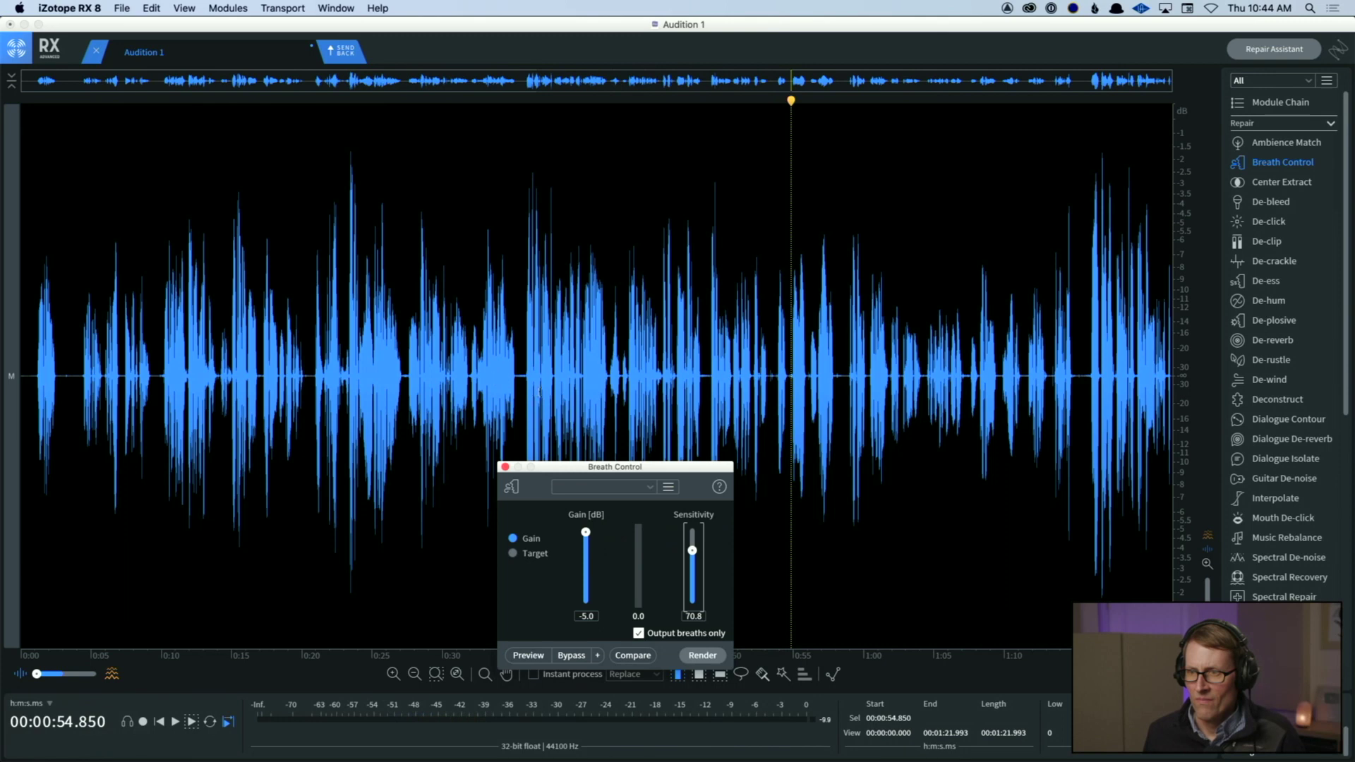
Step: Listen to the breaths-only preview again from about 0:36.5
left_click(533, 389)
key("space")
key("space")
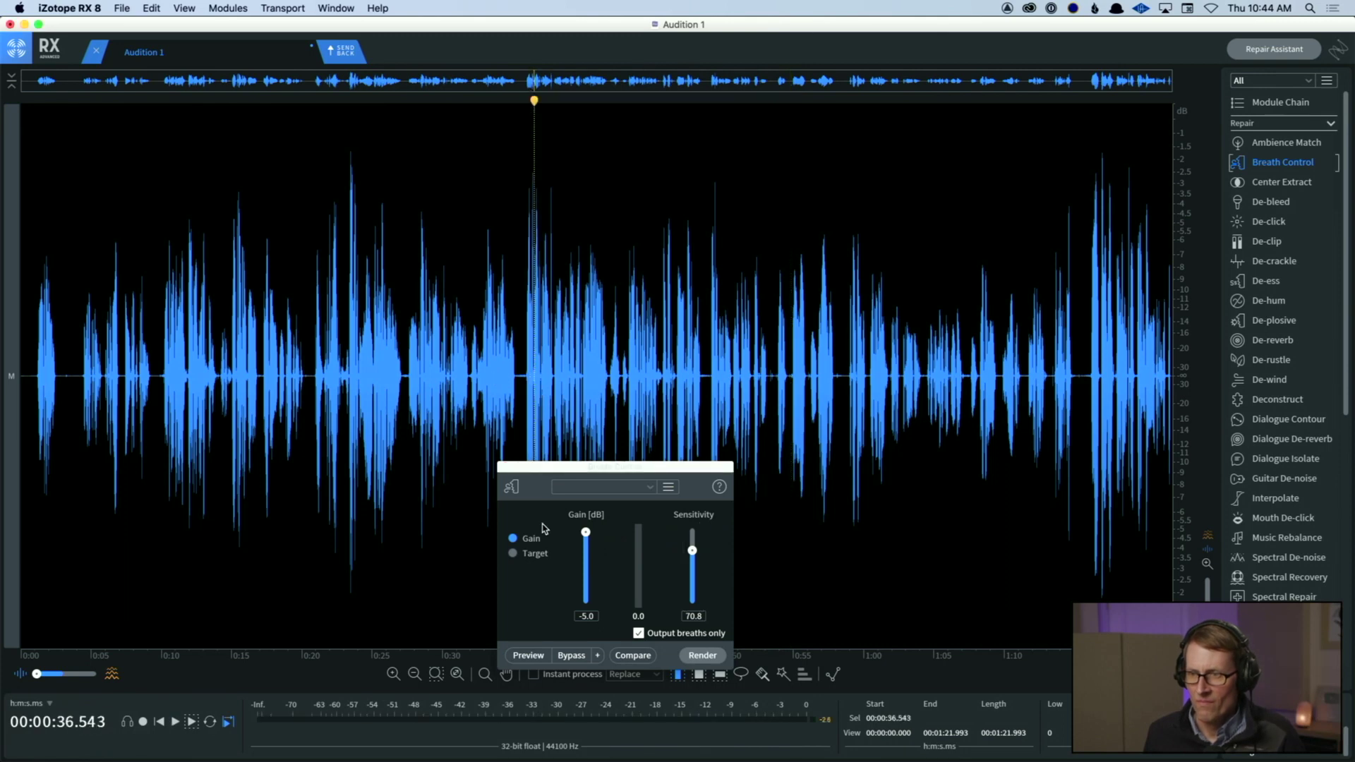
left_click(529, 656)
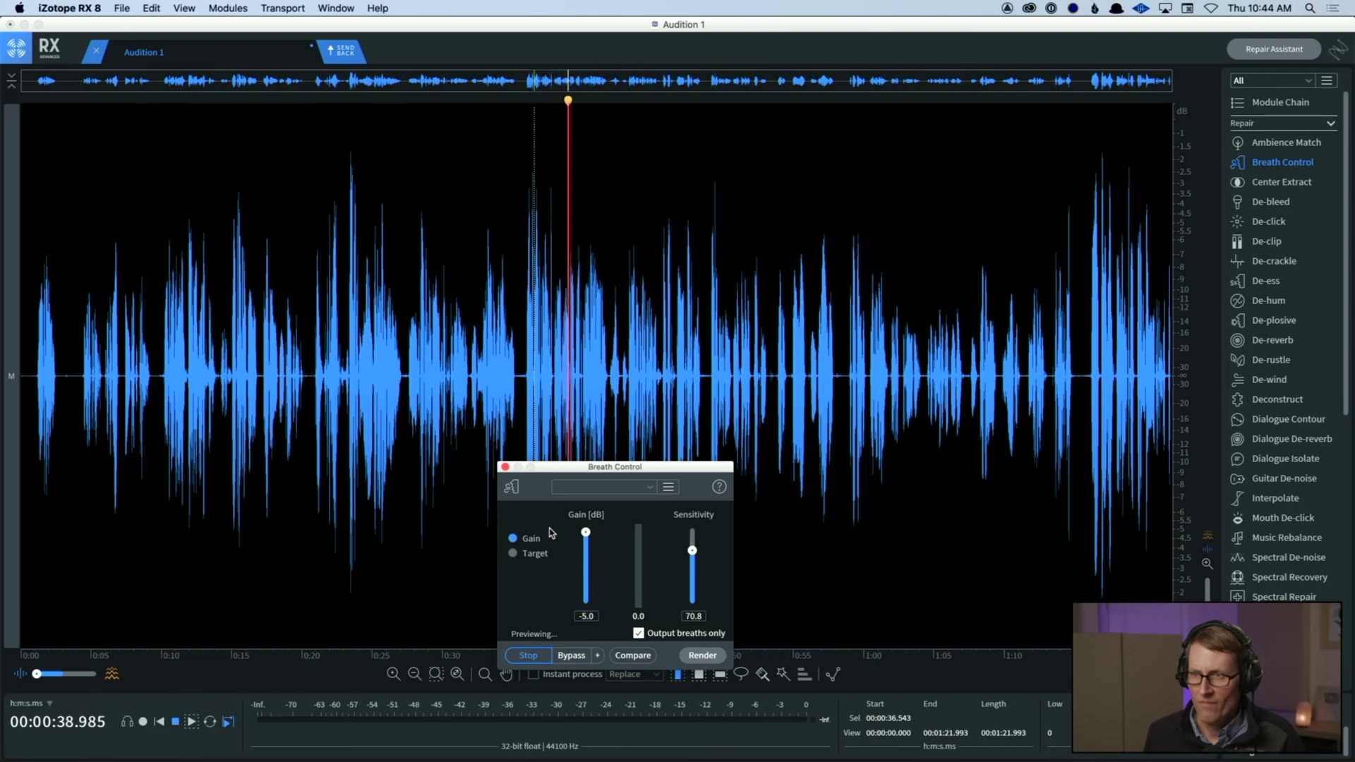
key("space")
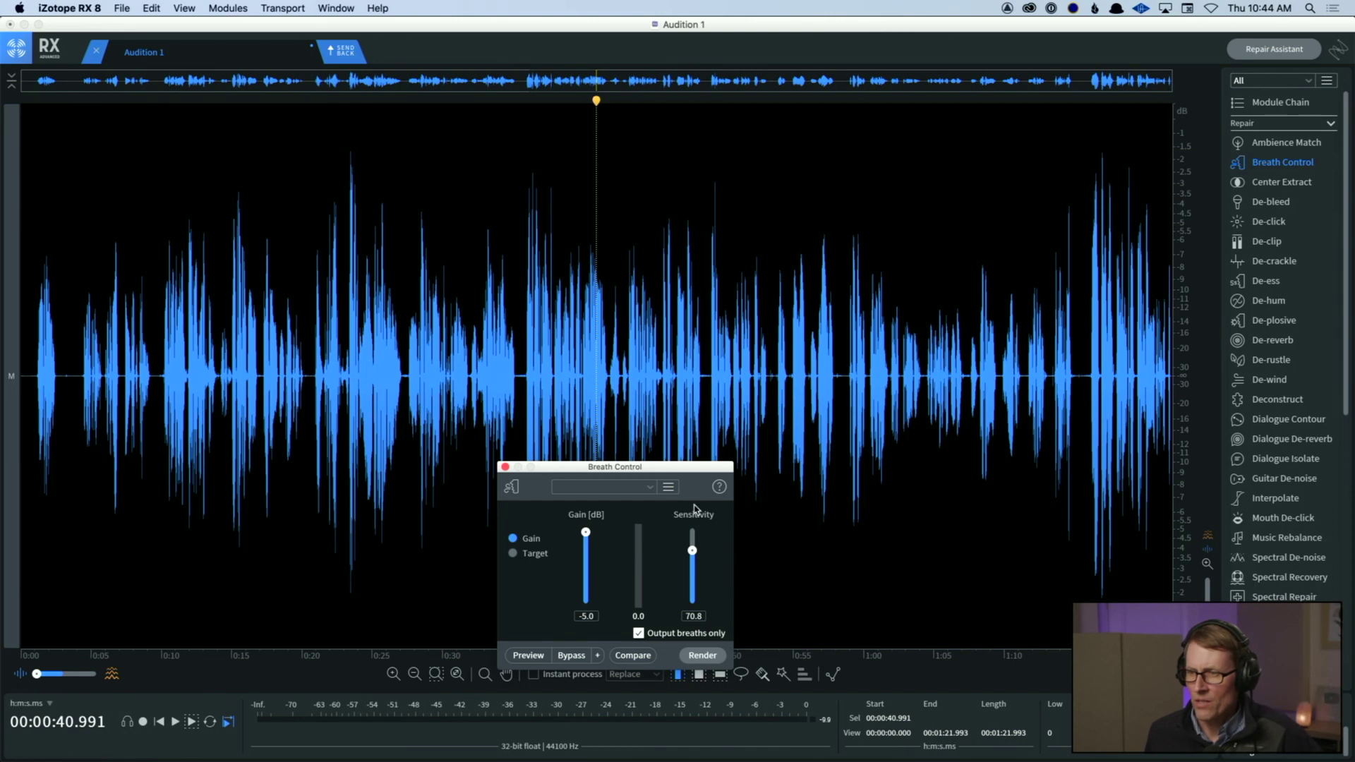
Step: Turn off breaths-only output, render Breath Control on the whole file, and return the playhead to about 0:00.4
left_click(639, 633)
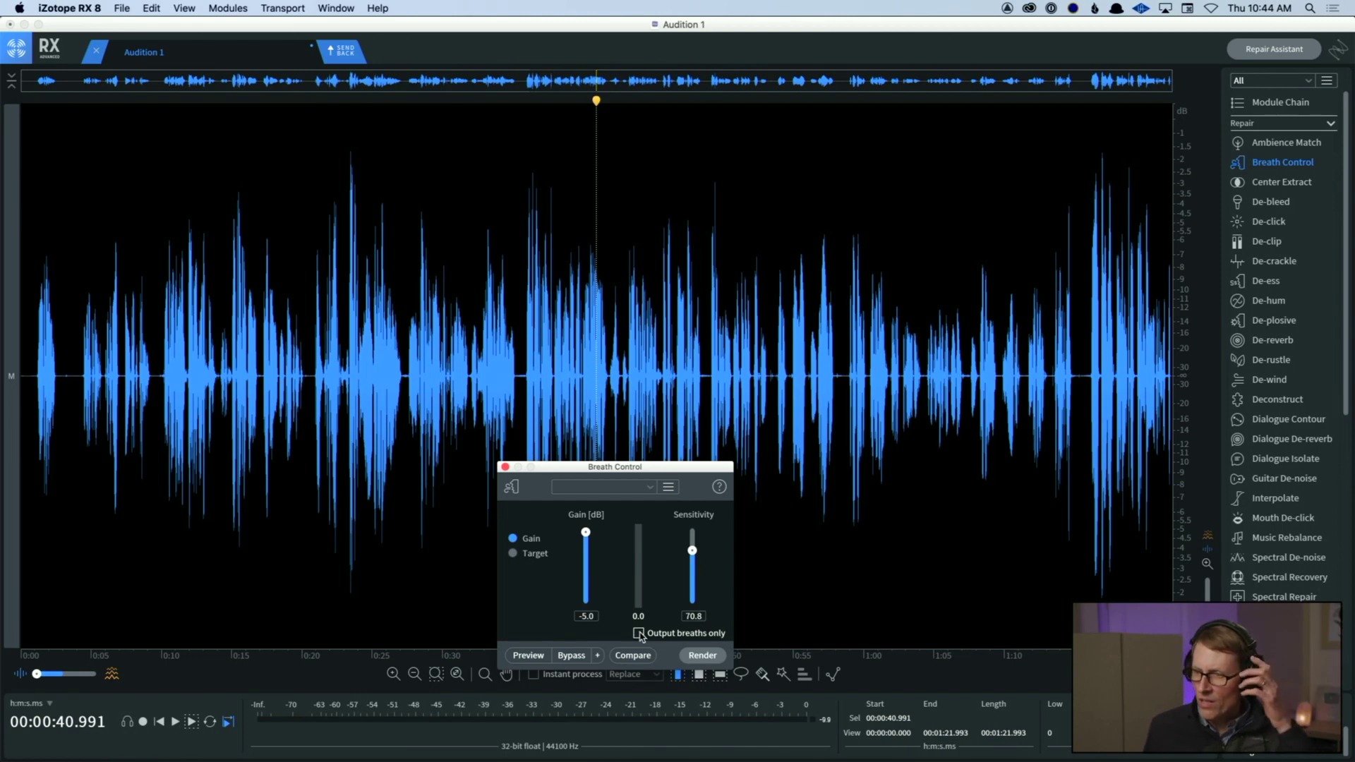
left_click(706, 657)
left_click(443, 383)
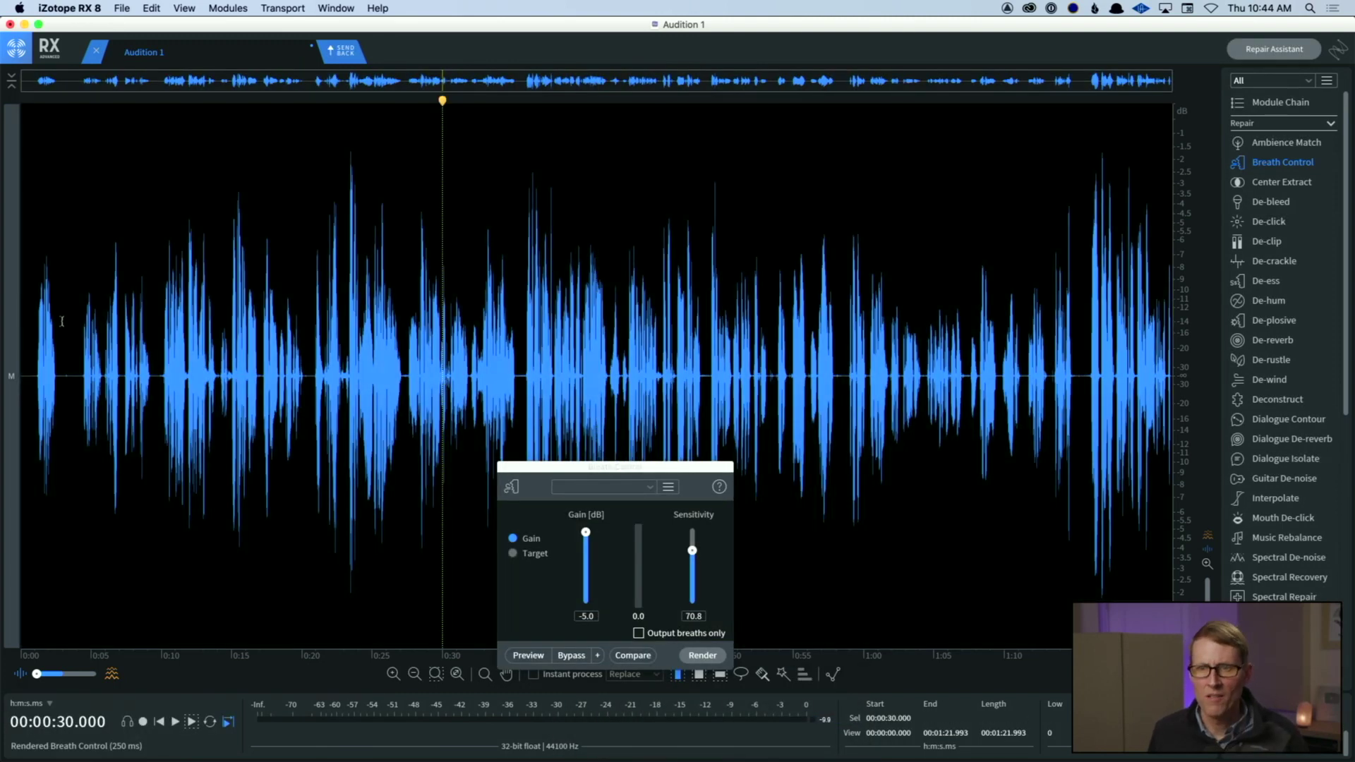
left_click(27, 304)
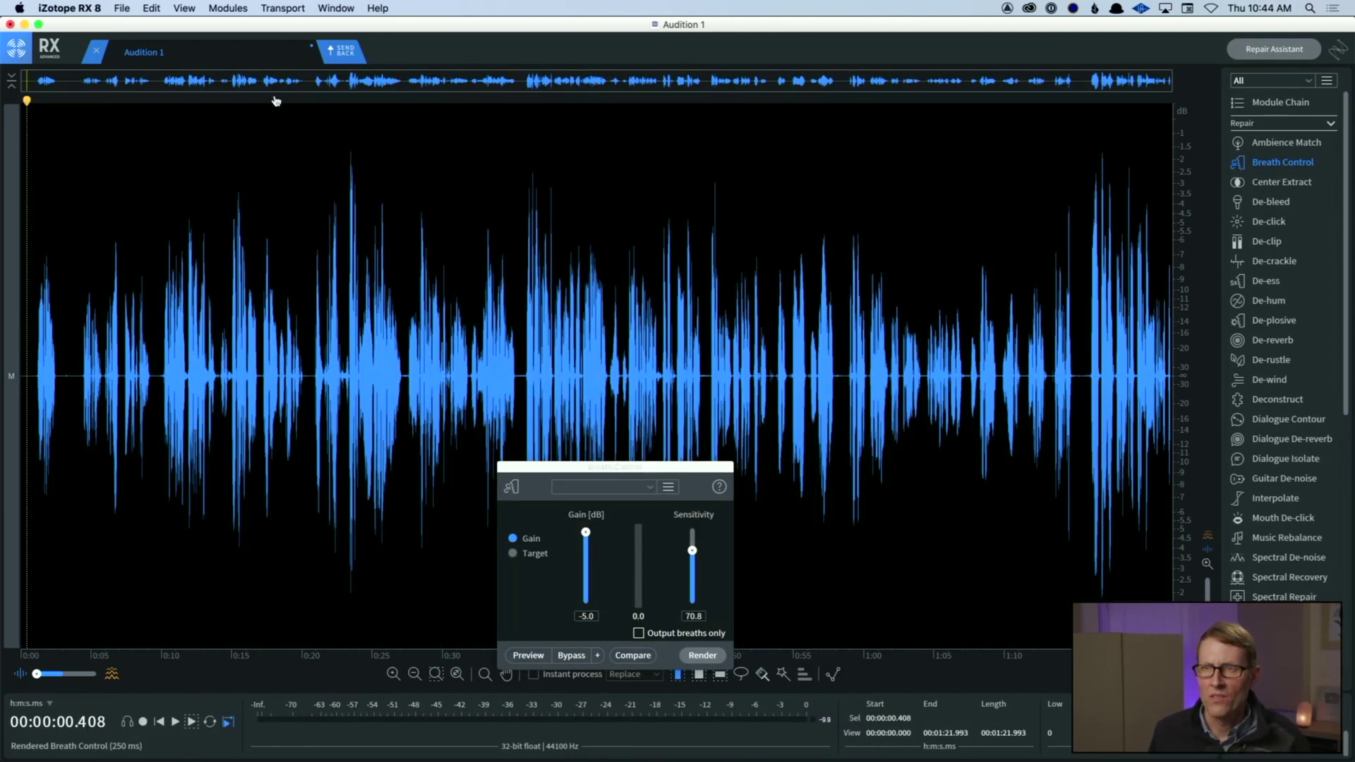
Step: Send the repaired audio back to Adobe Audition and apply it to the mixdown with RX 8 Connect
left_click(329, 55)
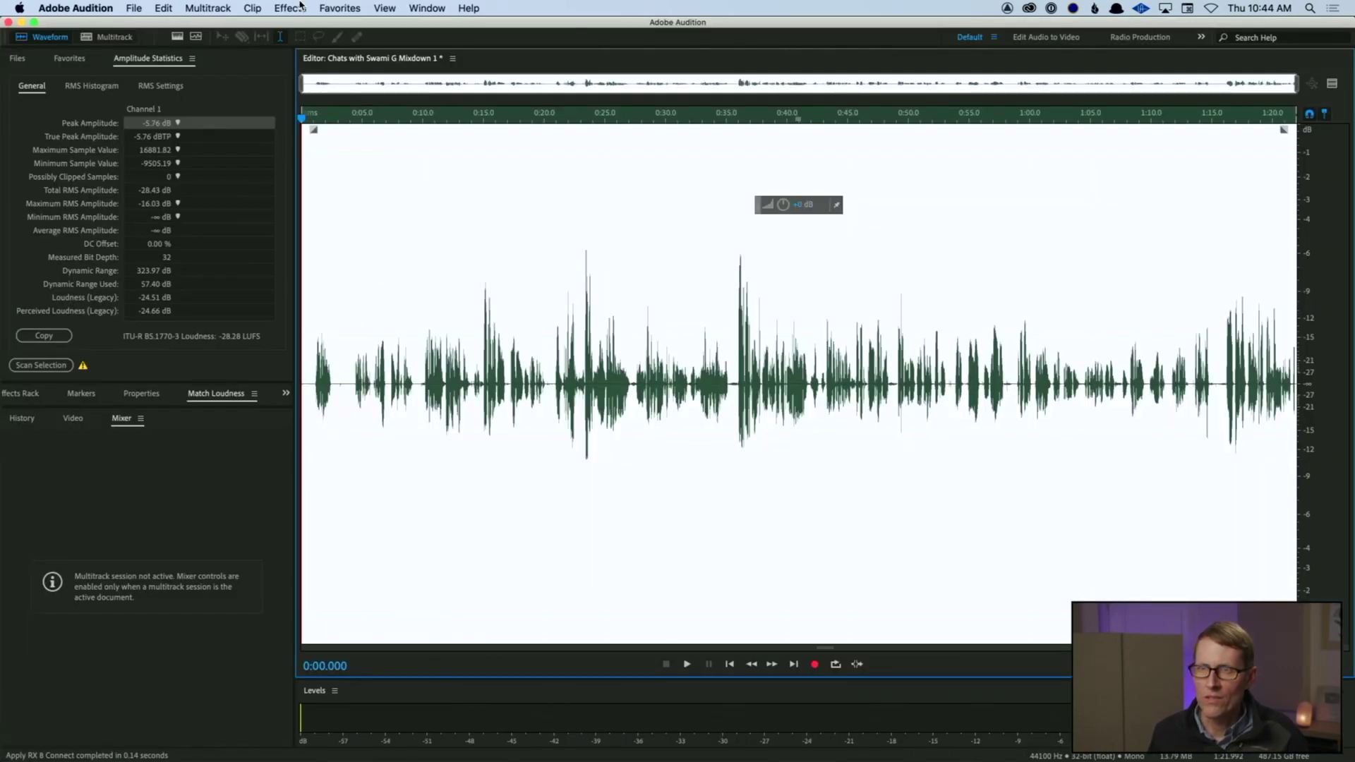
left_click(301, 7)
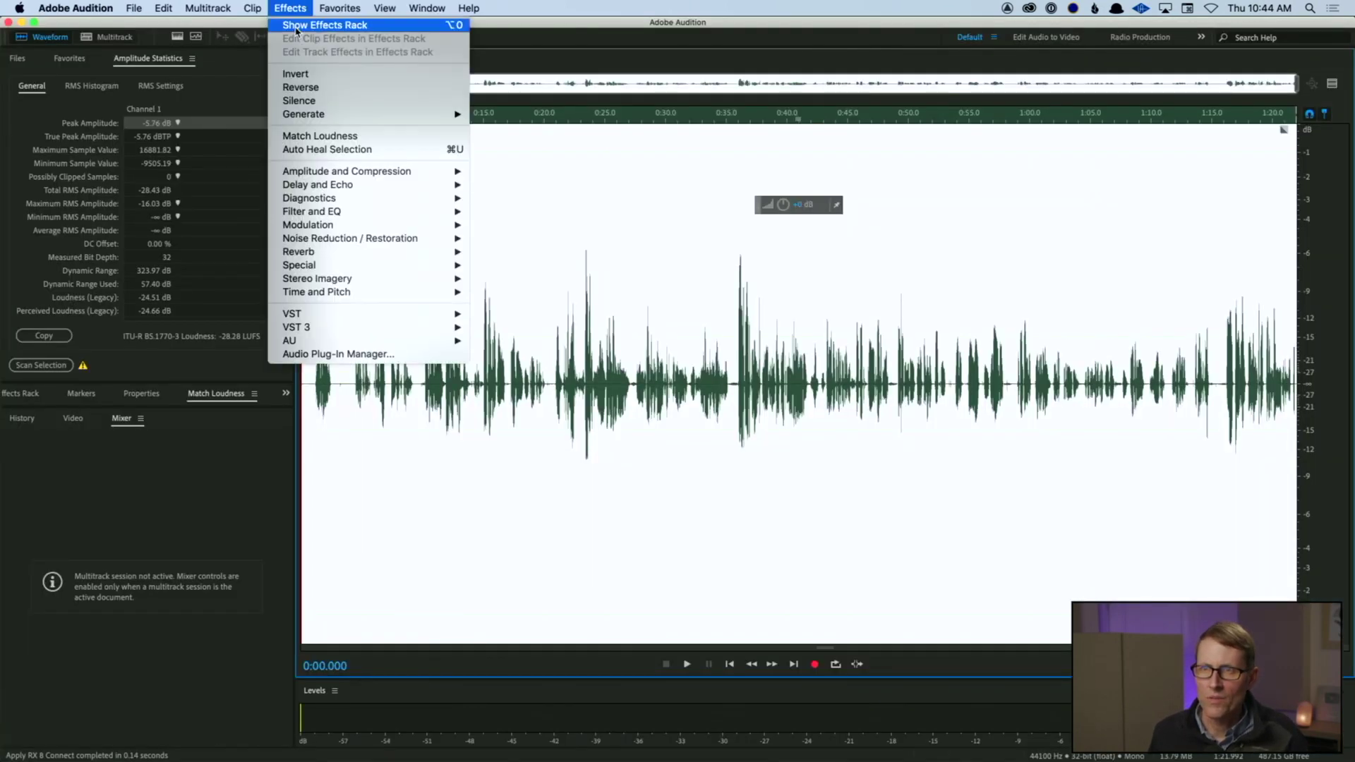
mouse_move(357, 327)
mouse_move(525, 381)
left_click(621, 408)
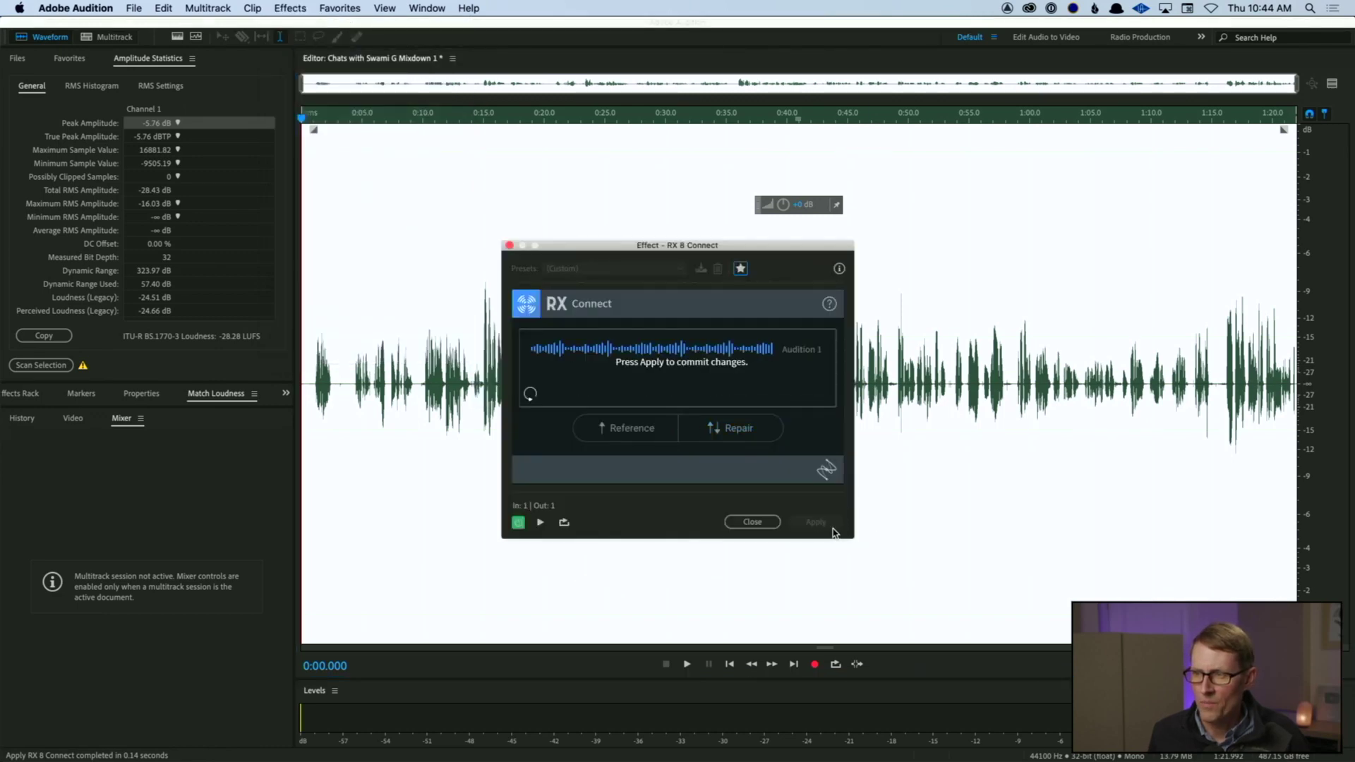
left_click(819, 522)
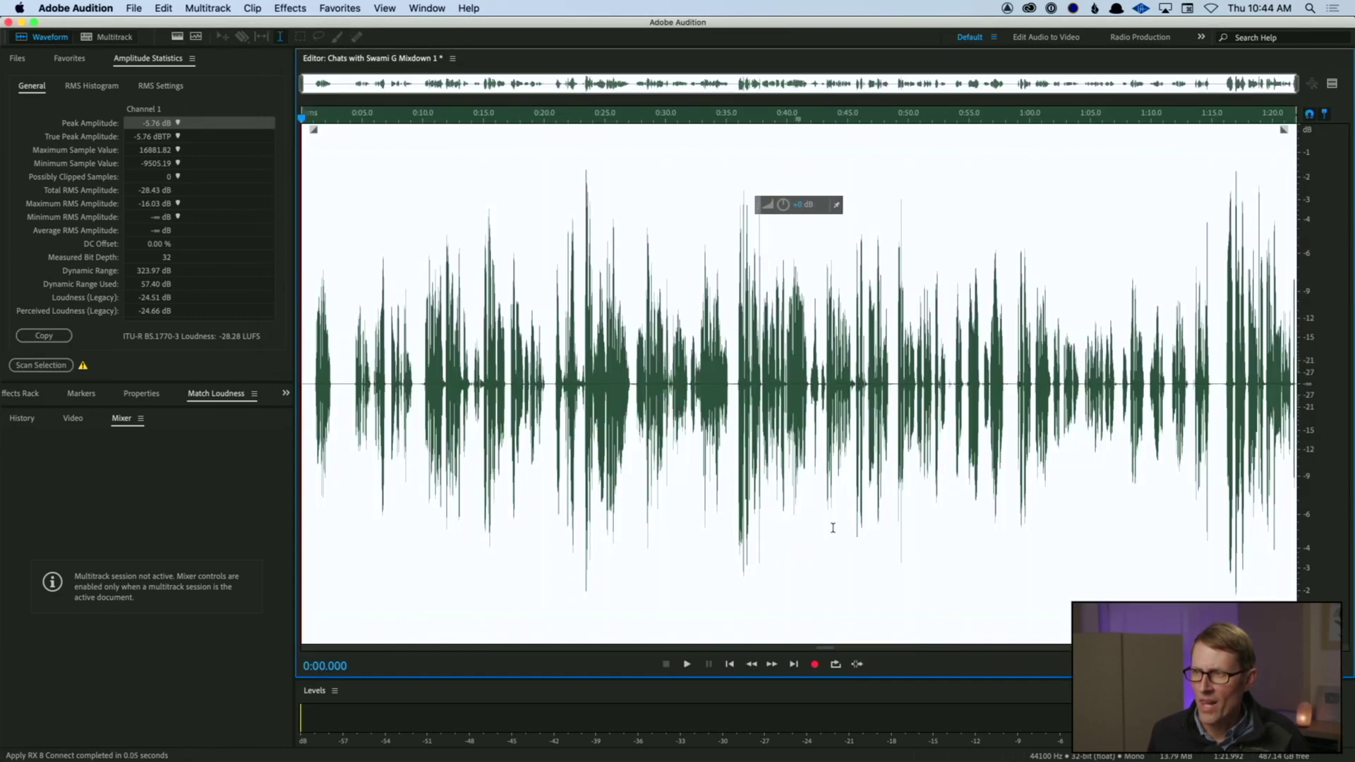
Step: Rescan the amplitude statistics of the whole processed mixdown
left_click(431, 254)
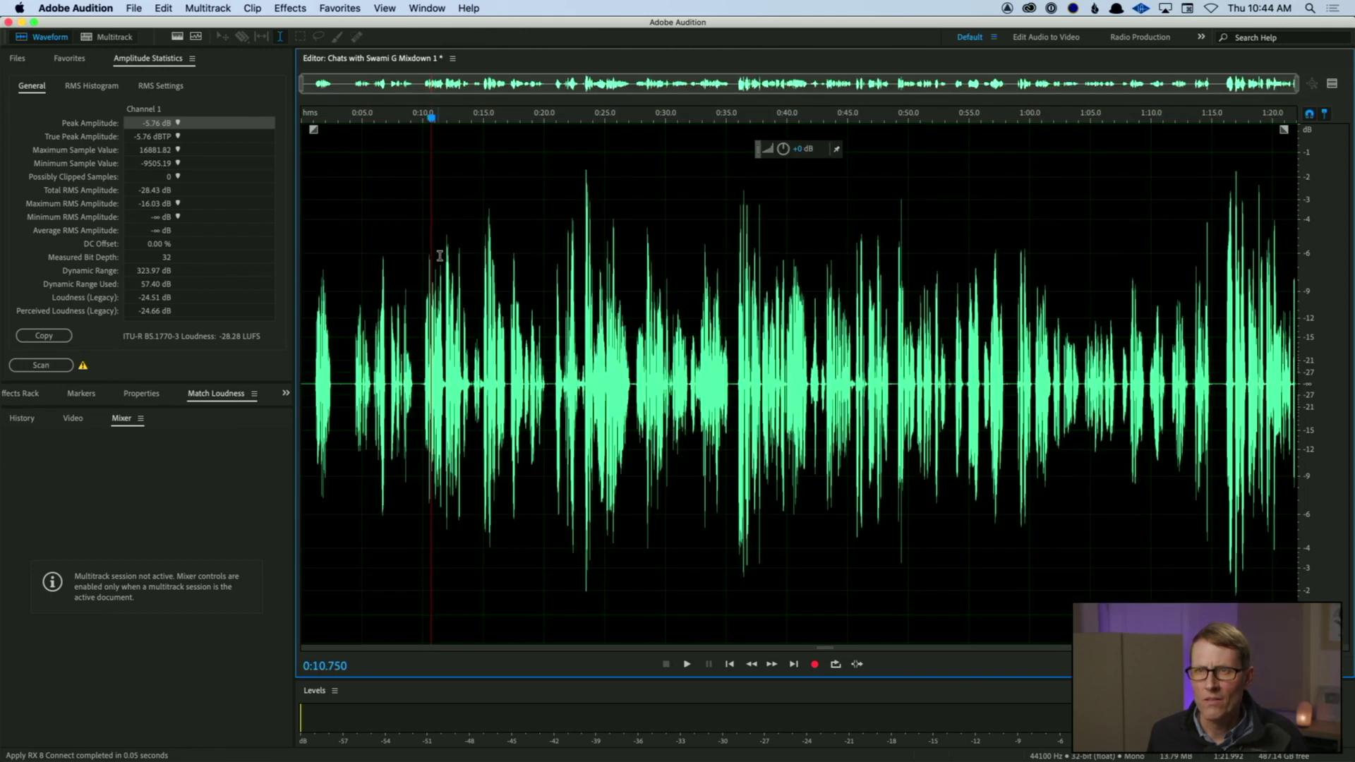
left_click(309, 254)
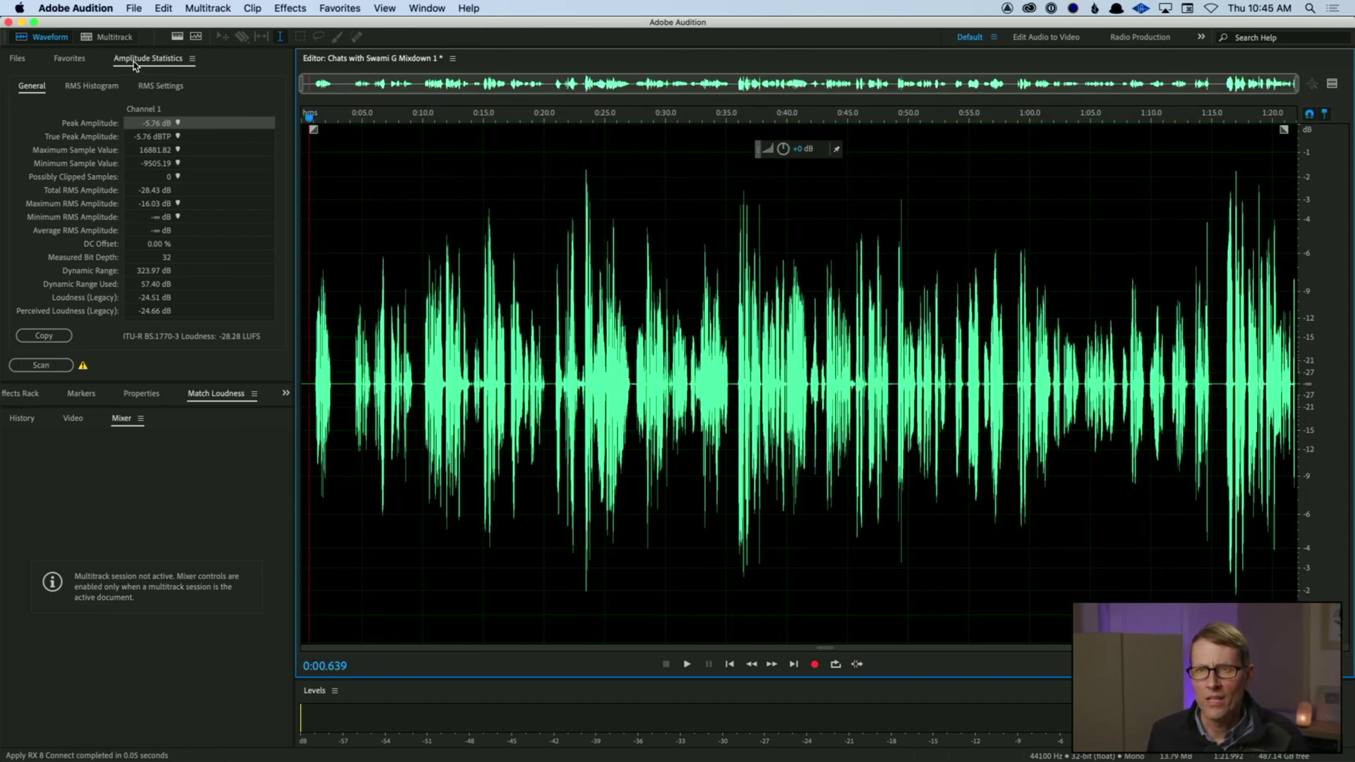
left_click(41, 365)
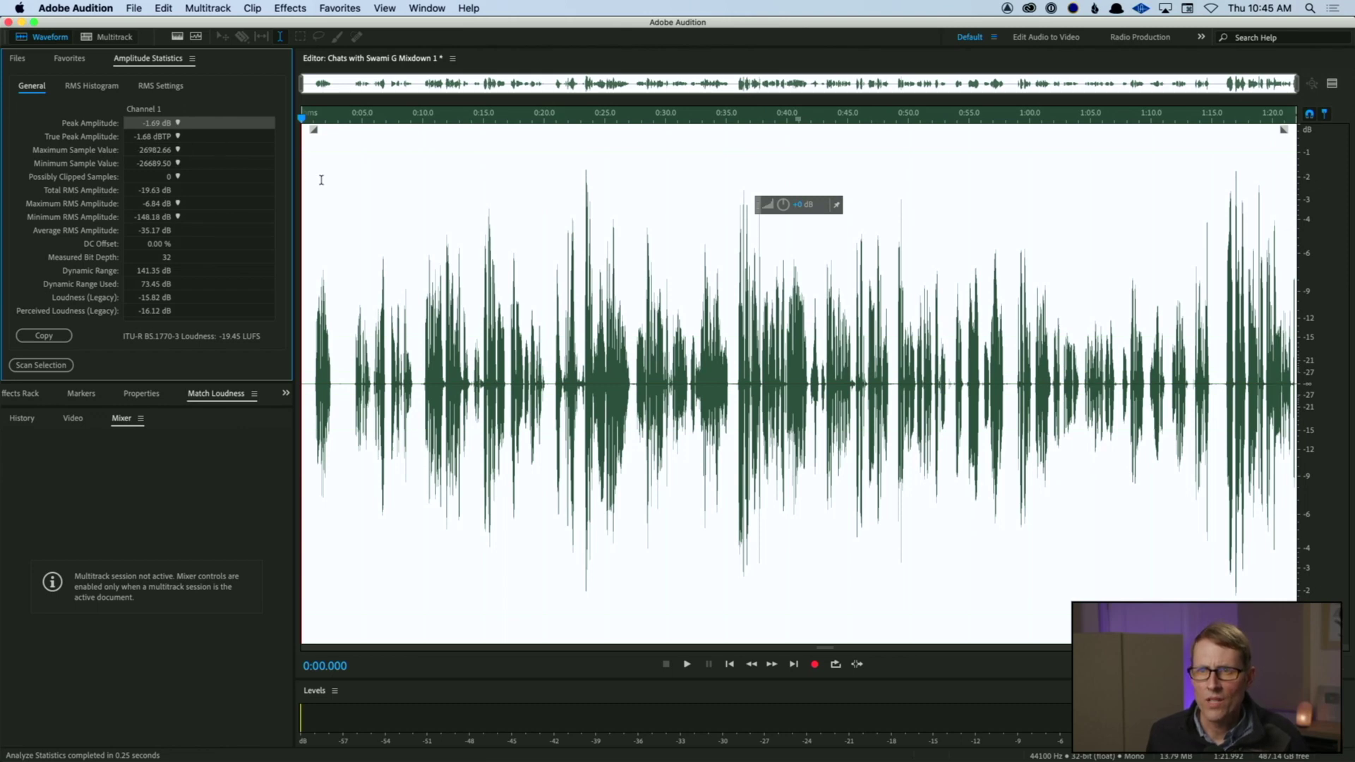
Step: Listen to the processed mixdown from about 0:00.5 to about 0:58
left_click(308, 221)
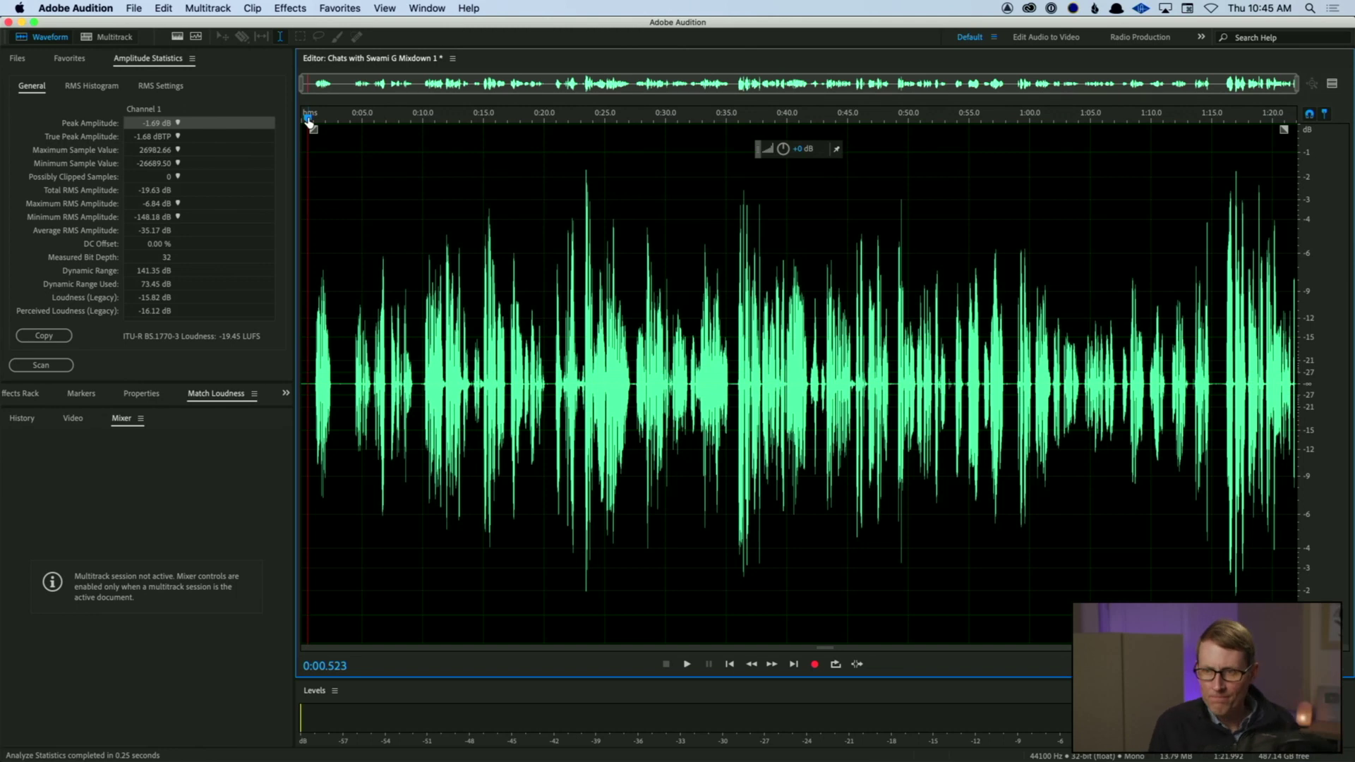
key("space")
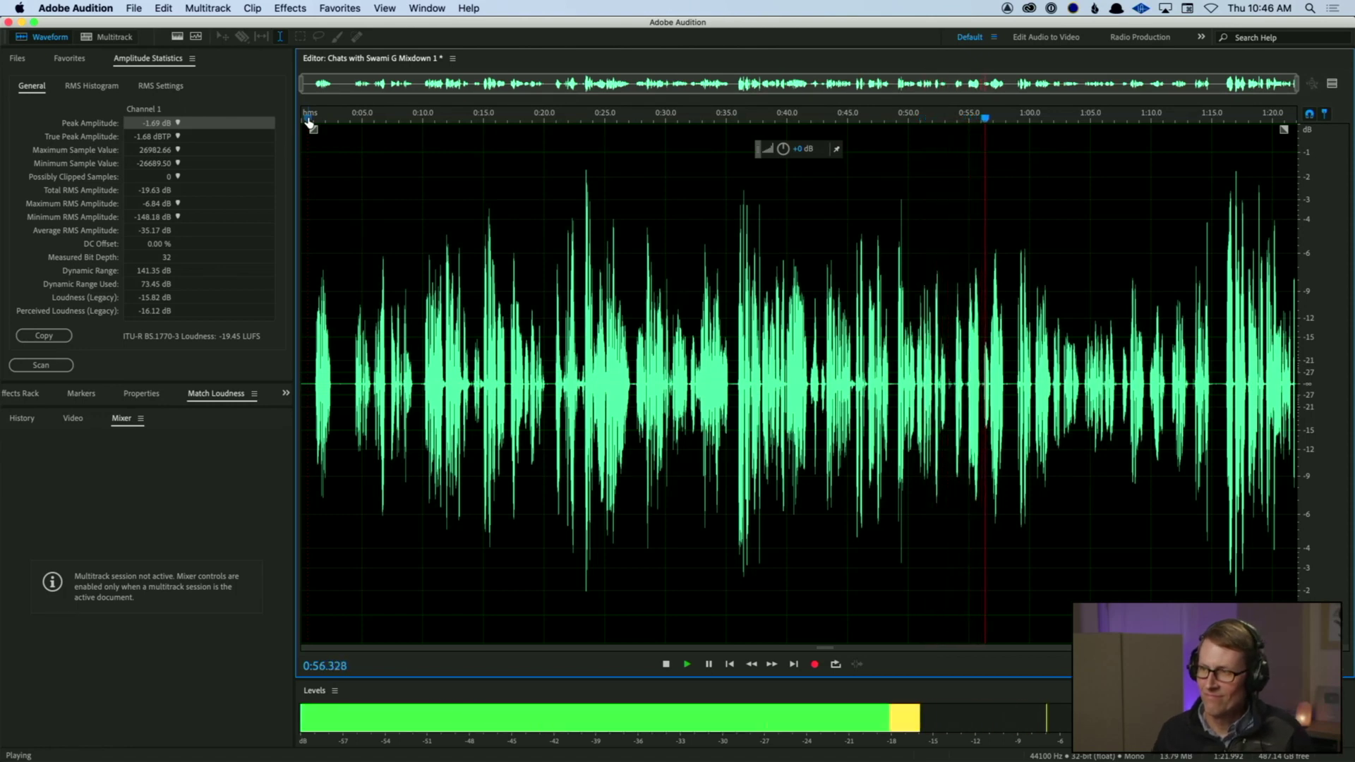
key("space")
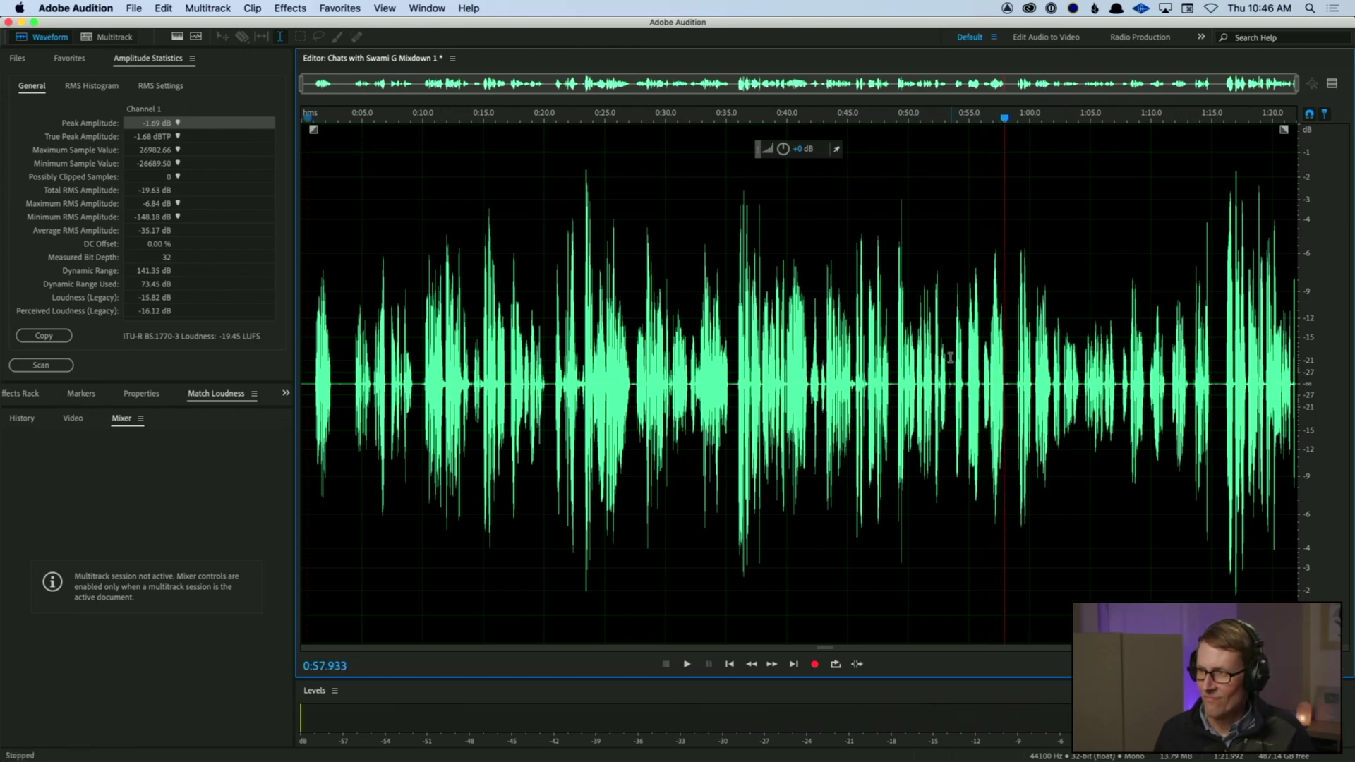
Step: Select the faint noise in the pause from about 0:53.3 to 0:53.7 and remove it with Auto Heal
left_click(949, 358)
scroll(952, 360, "up", 8)
scroll(945, 378, "down", 1)
left_click_drag(920, 377, 975, 377)
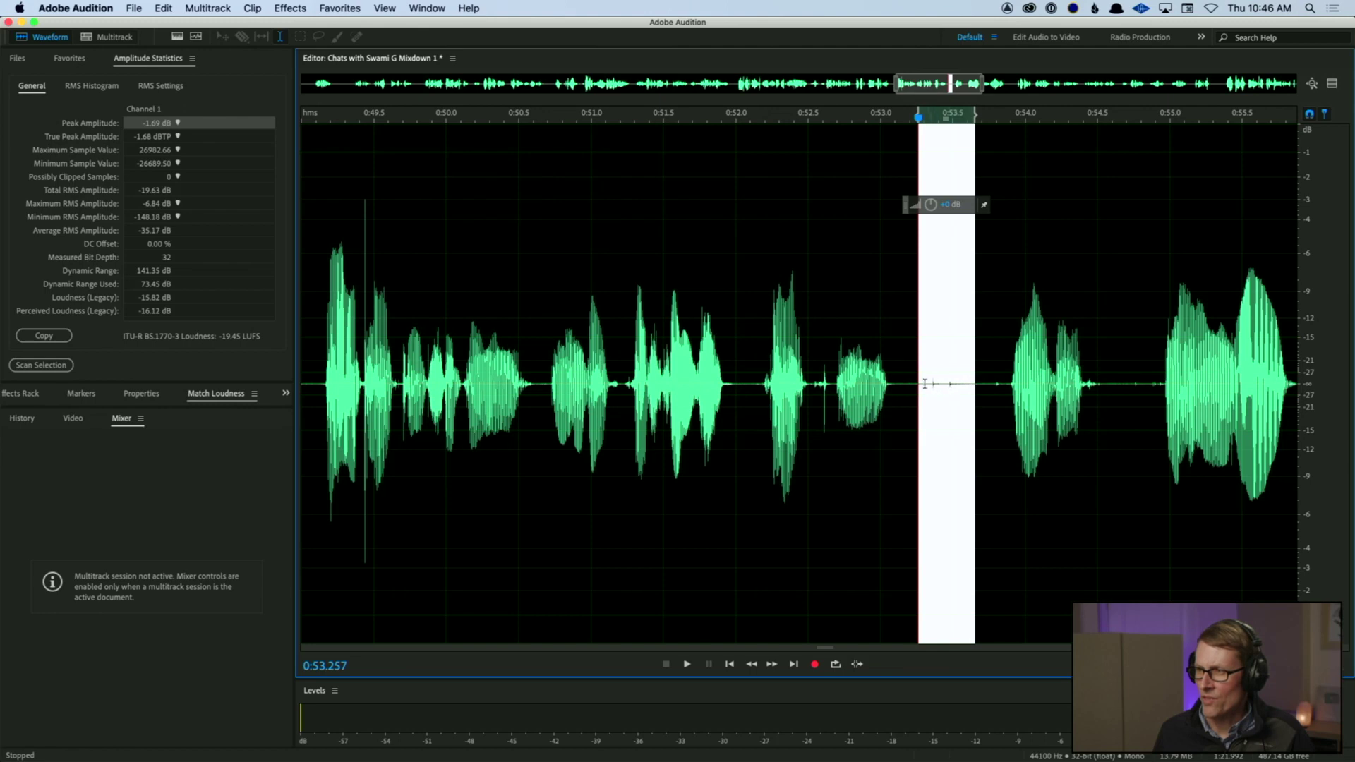
scroll(924, 383, "down", 1)
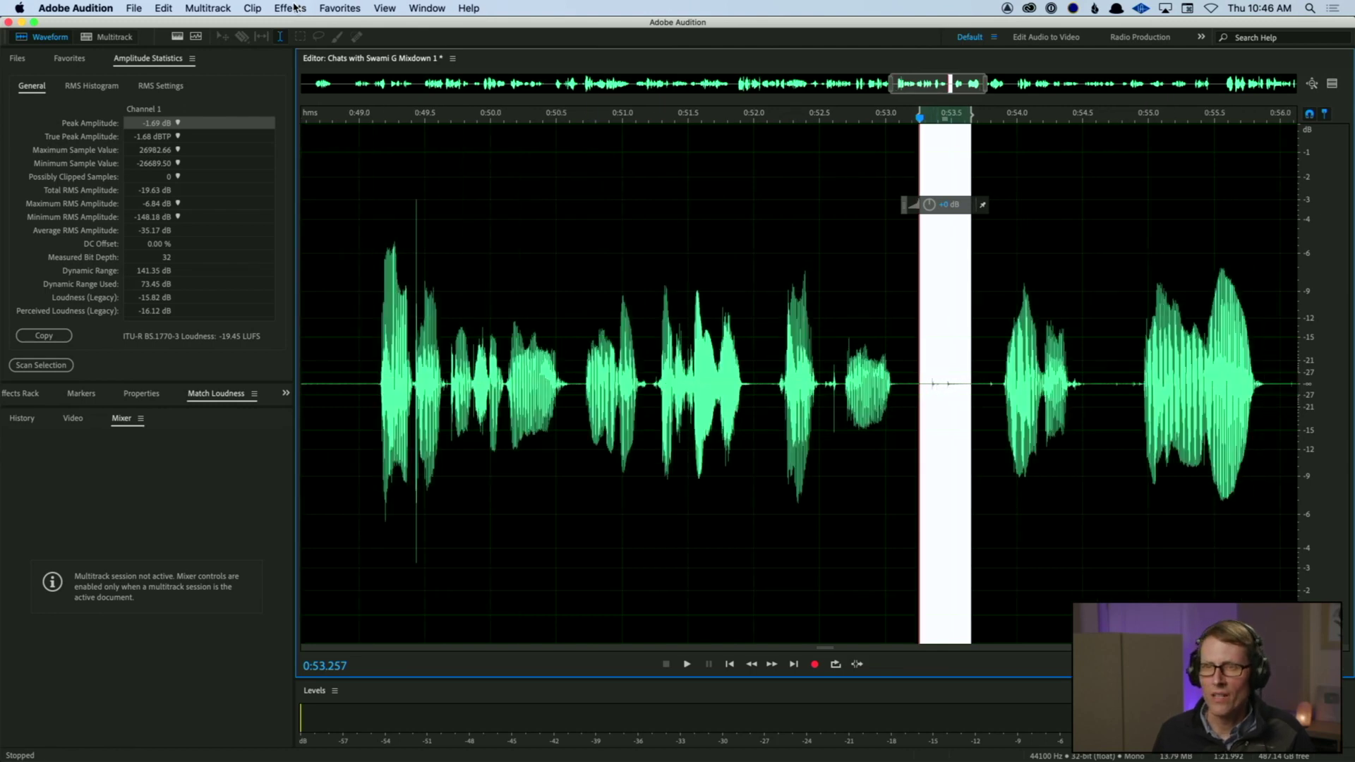
left_click(339, 8)
left_click(339, 28)
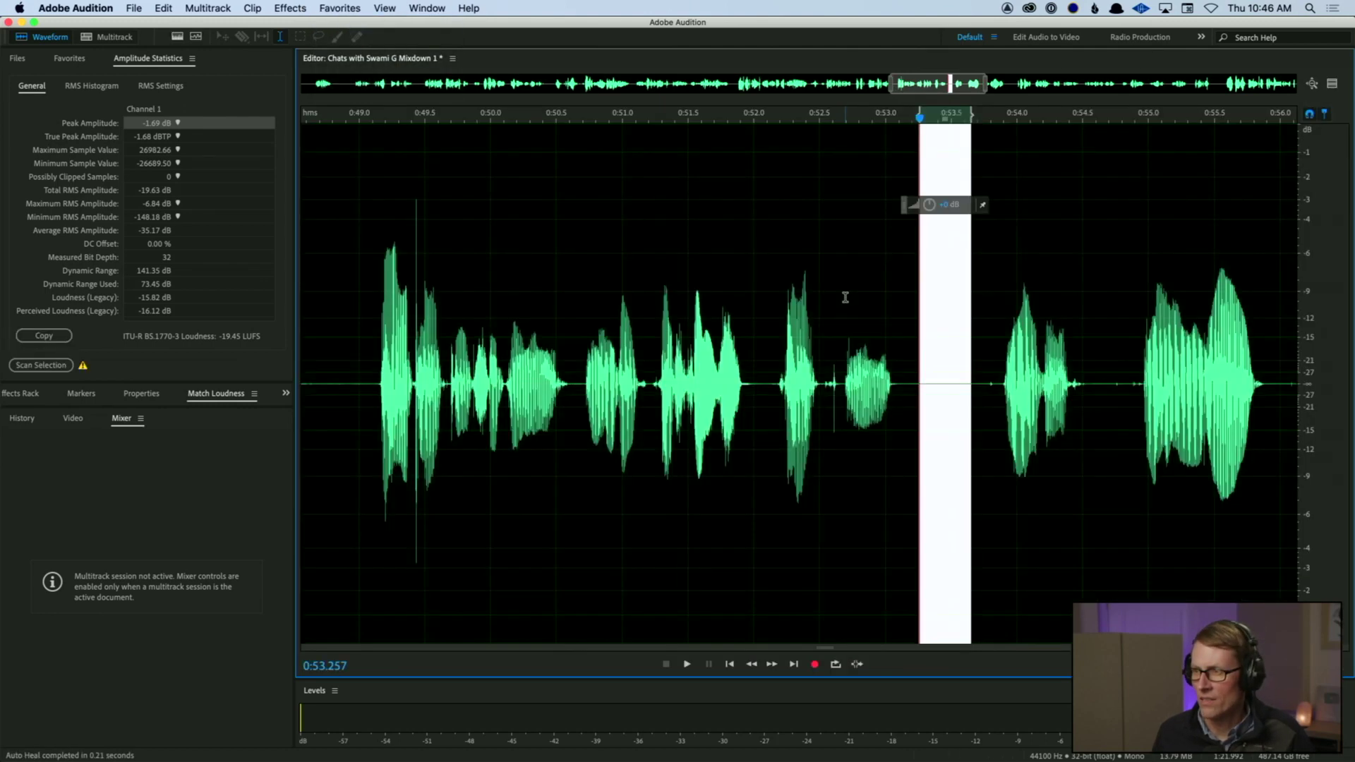
Step: Listen to the healed pause in context from about 0:52.7 through to the end of the file
left_click(845, 297)
key("space")
scroll(845, 297, "down", 3)
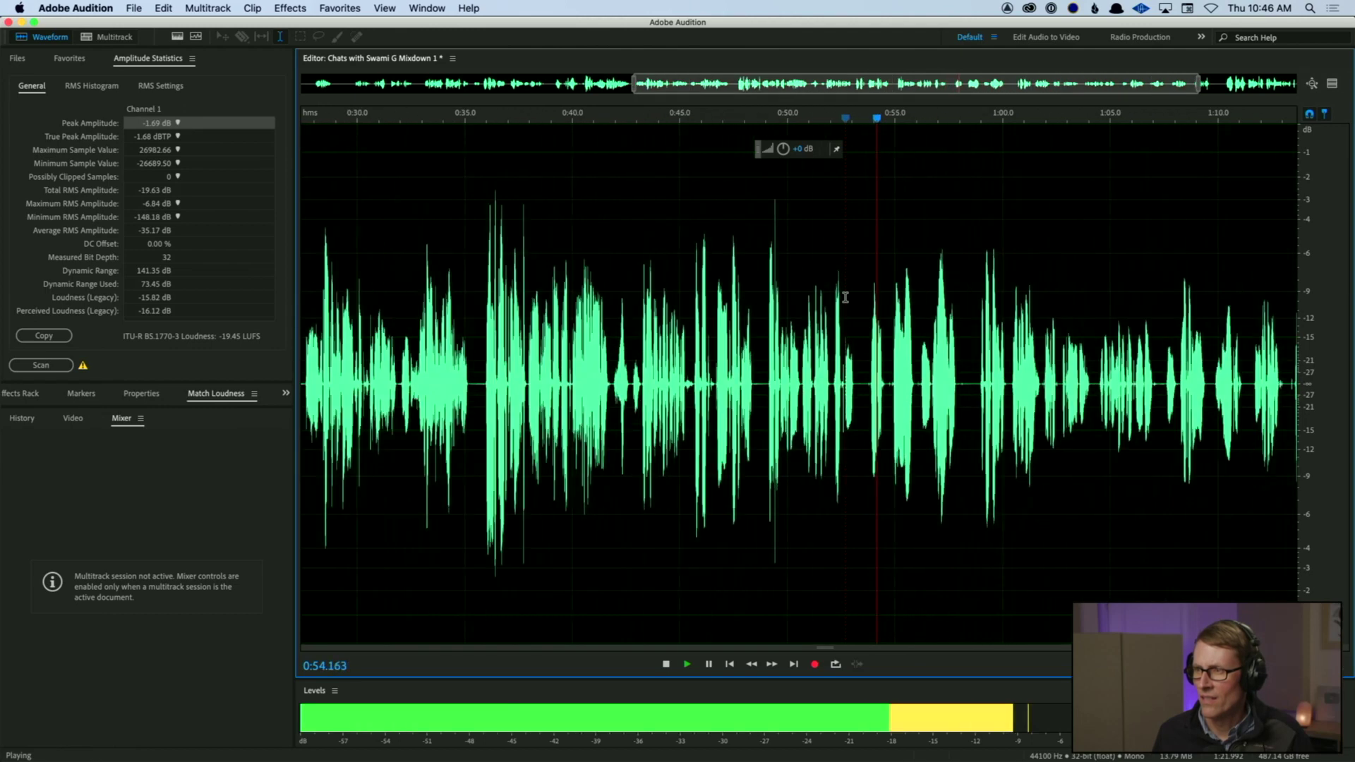
scroll(846, 297, "down", 2)
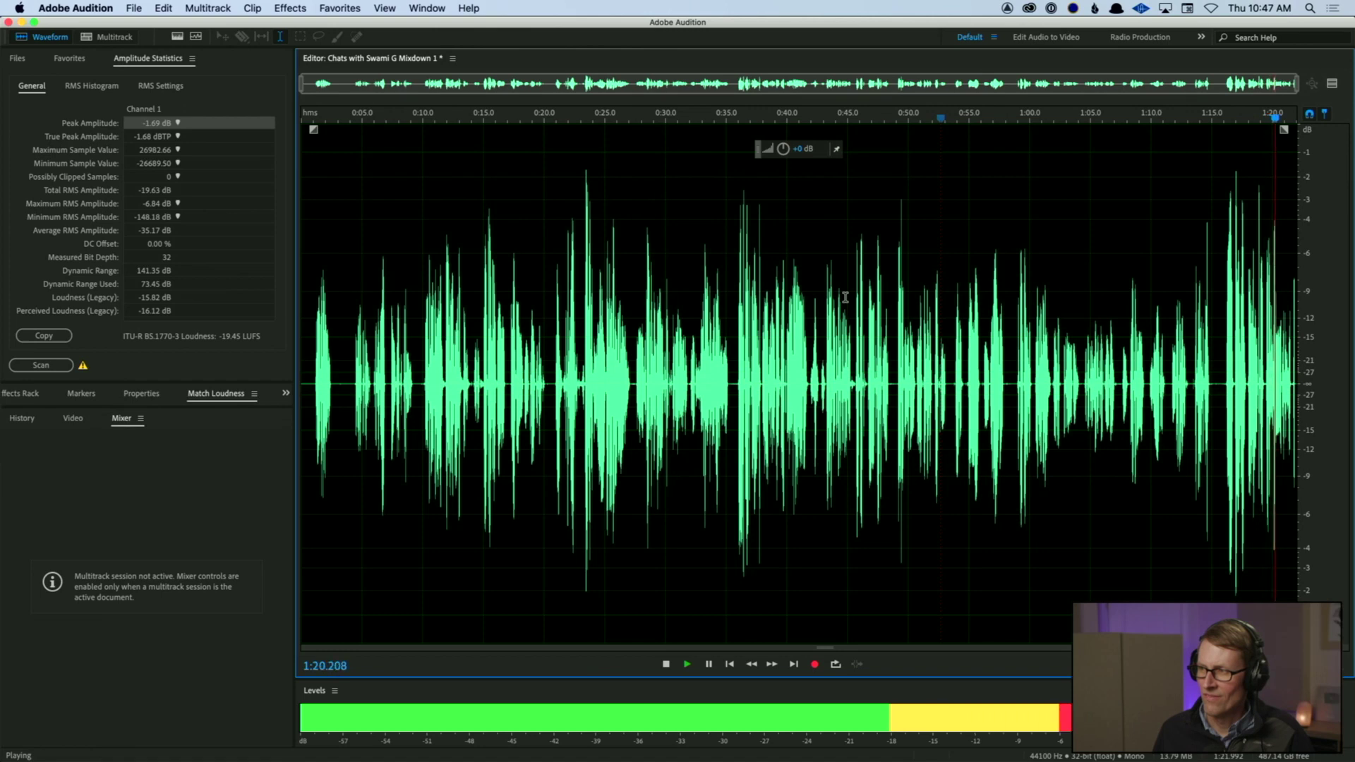
key("space")
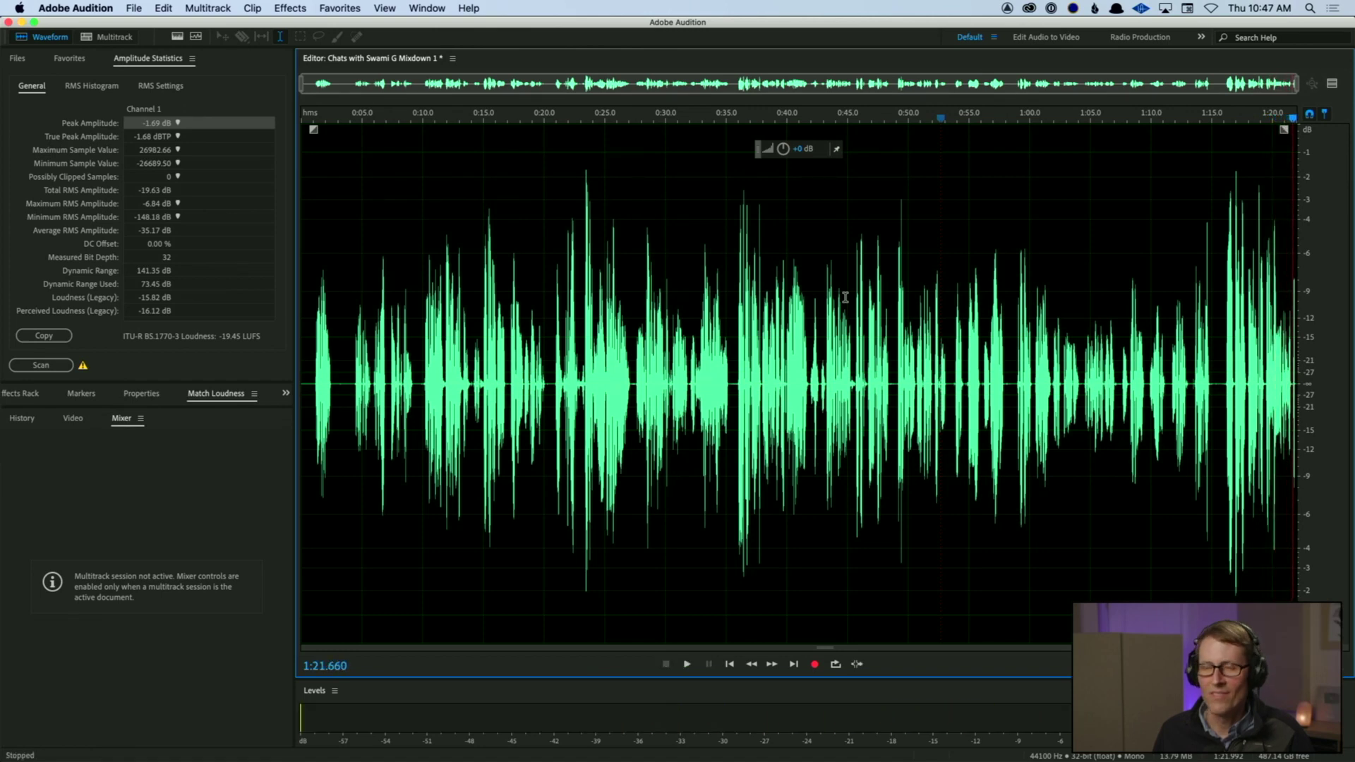